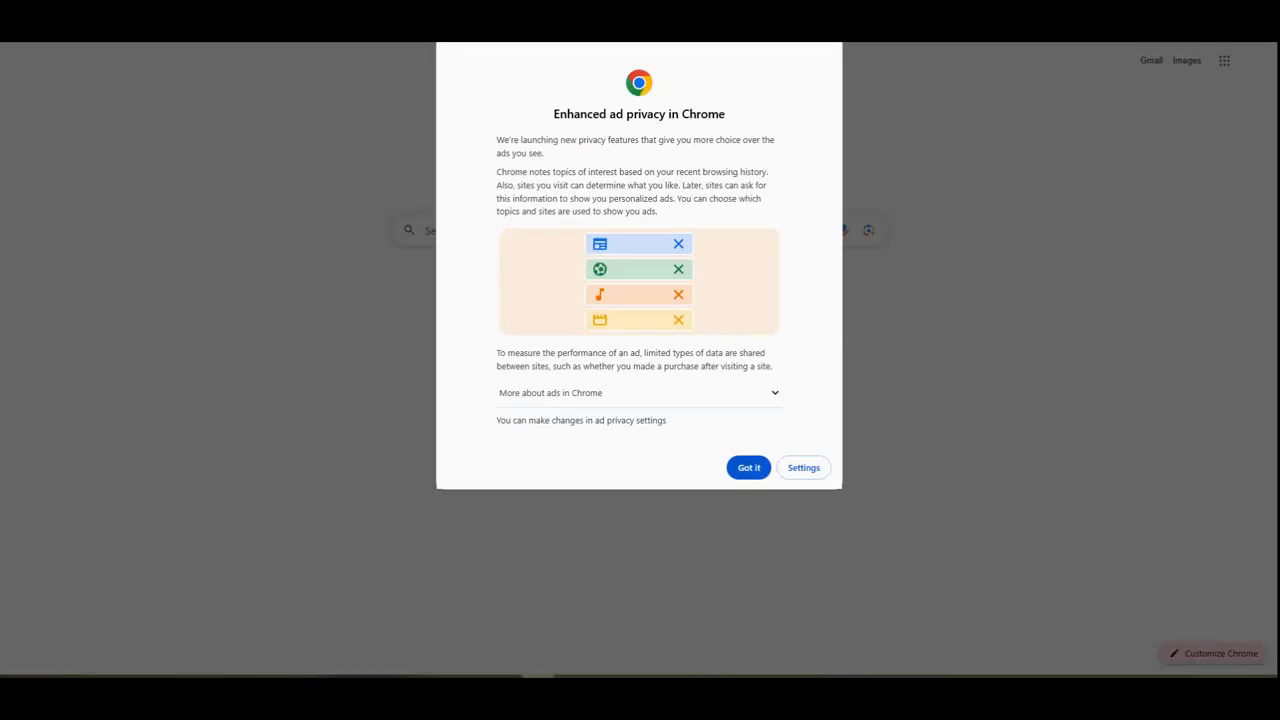
Dismiss the ad privacy notice, open console.cloud.google.com/apis/library/dialogflow.googleapis.com and enable the Dialogflow API.
click(749, 467)
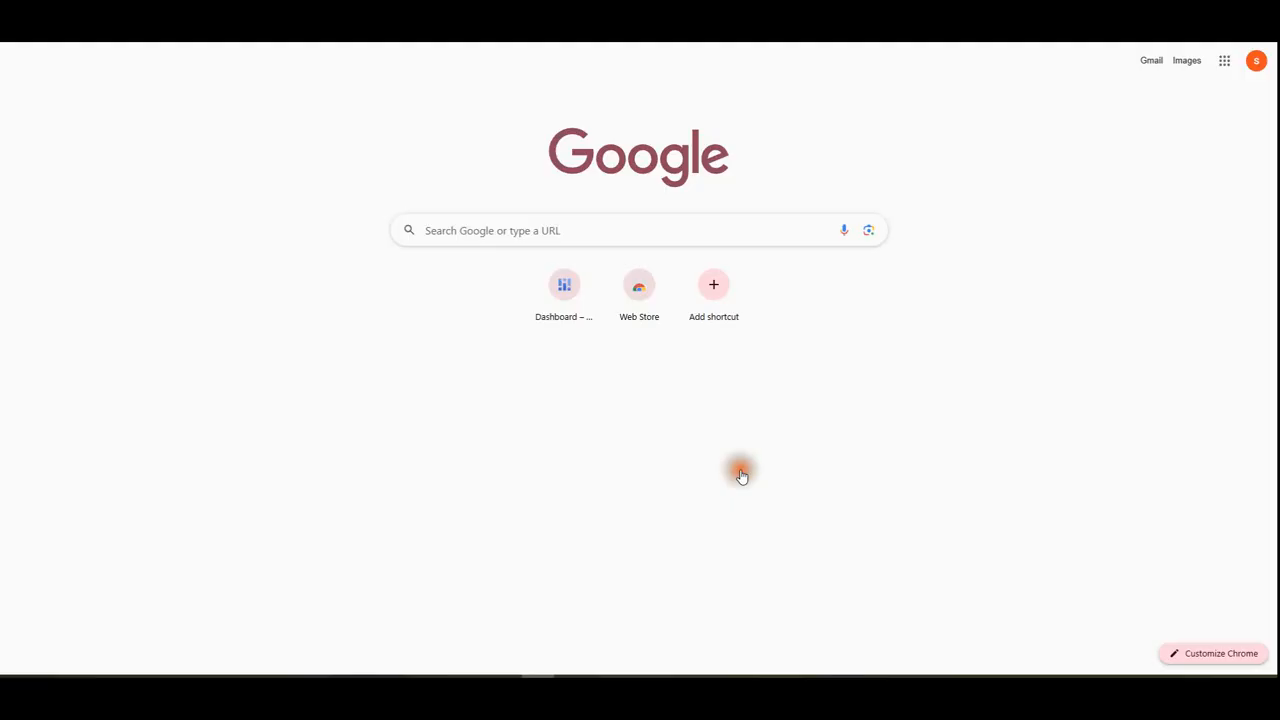
text(https://console.cloud.google.com/apis/library/dialogflow.googleapis.com)
key(Return)
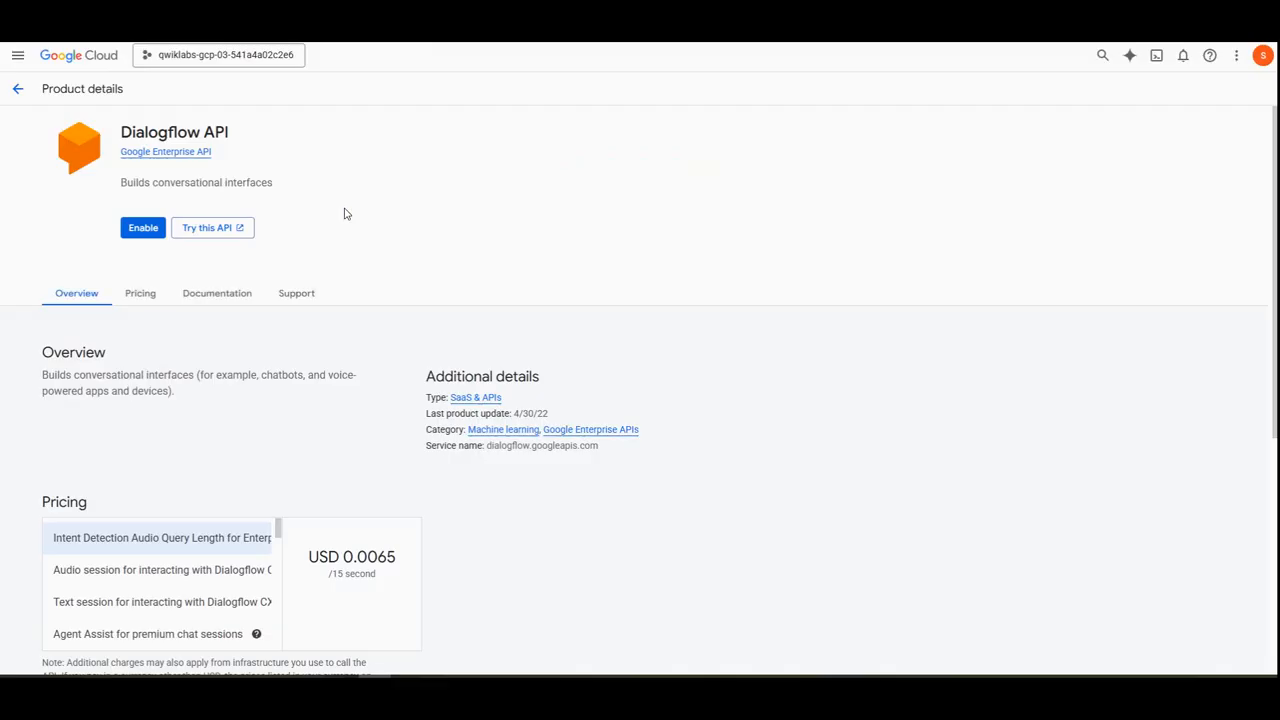
click(142, 229)
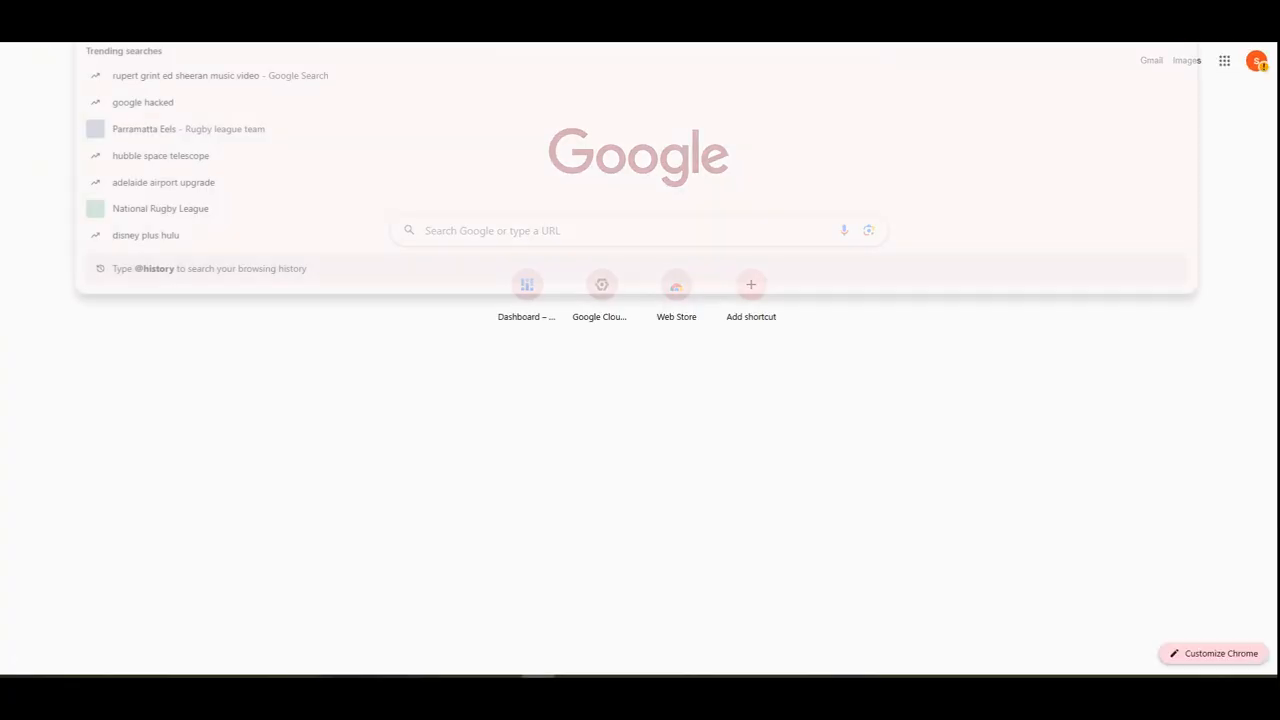
Open console.cloud.google.com/gen-app-builder/start and activate the AI Applications API, leaving model input sampling off.
text(https://console.cloud.google.com/gen-app-builder/start)
key(Return)
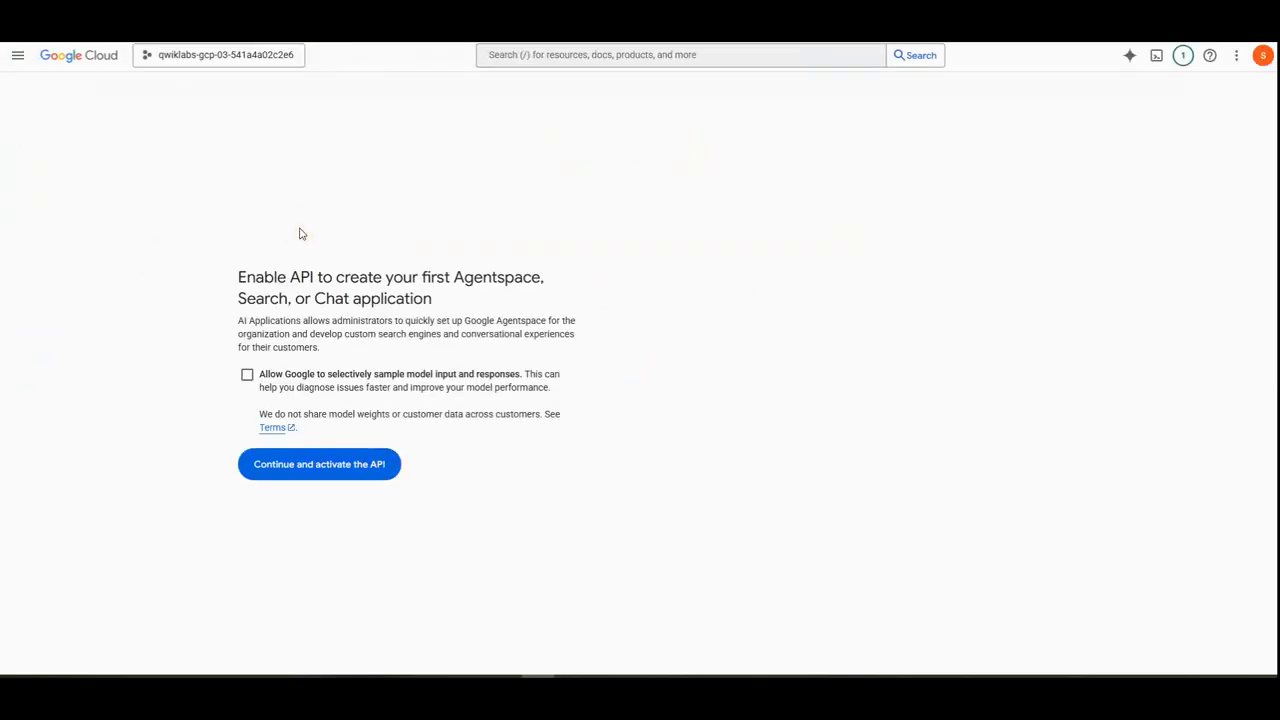
click(300, 465)
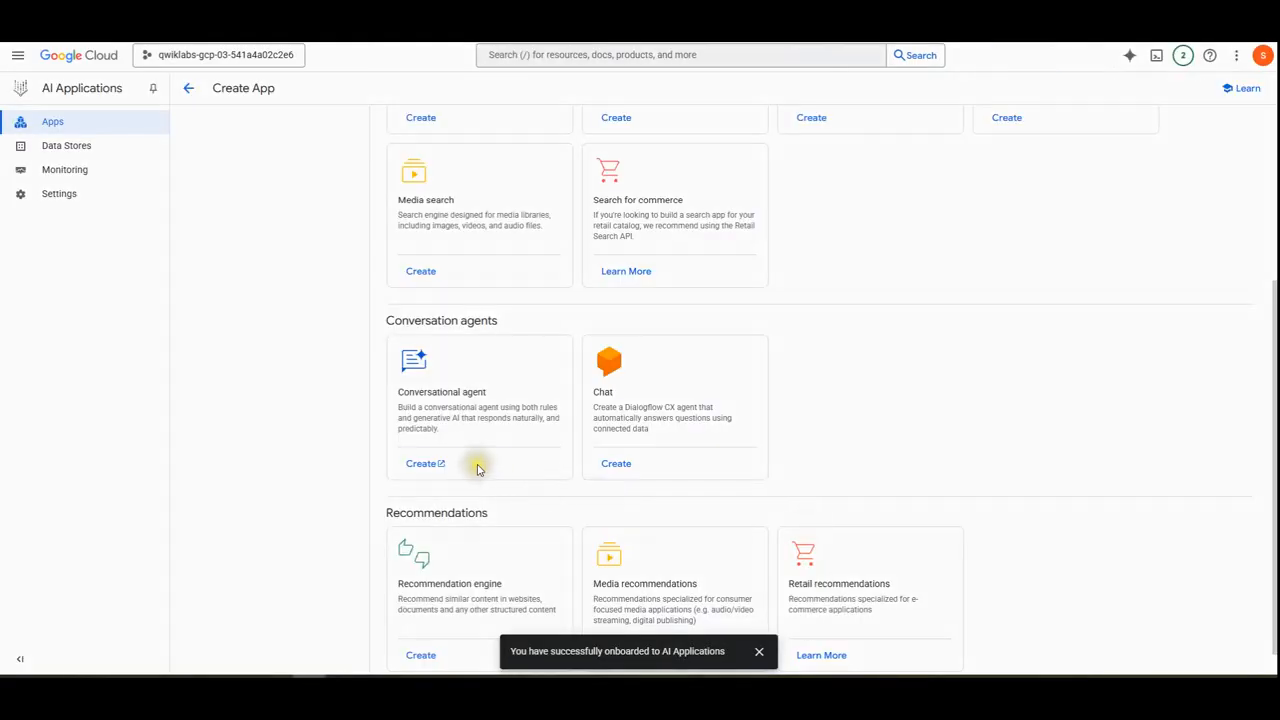
Start a new conversational agent with the Build your own option and name it "Flight Booker - Contextual Intents".
click(470, 466)
click(415, 463)
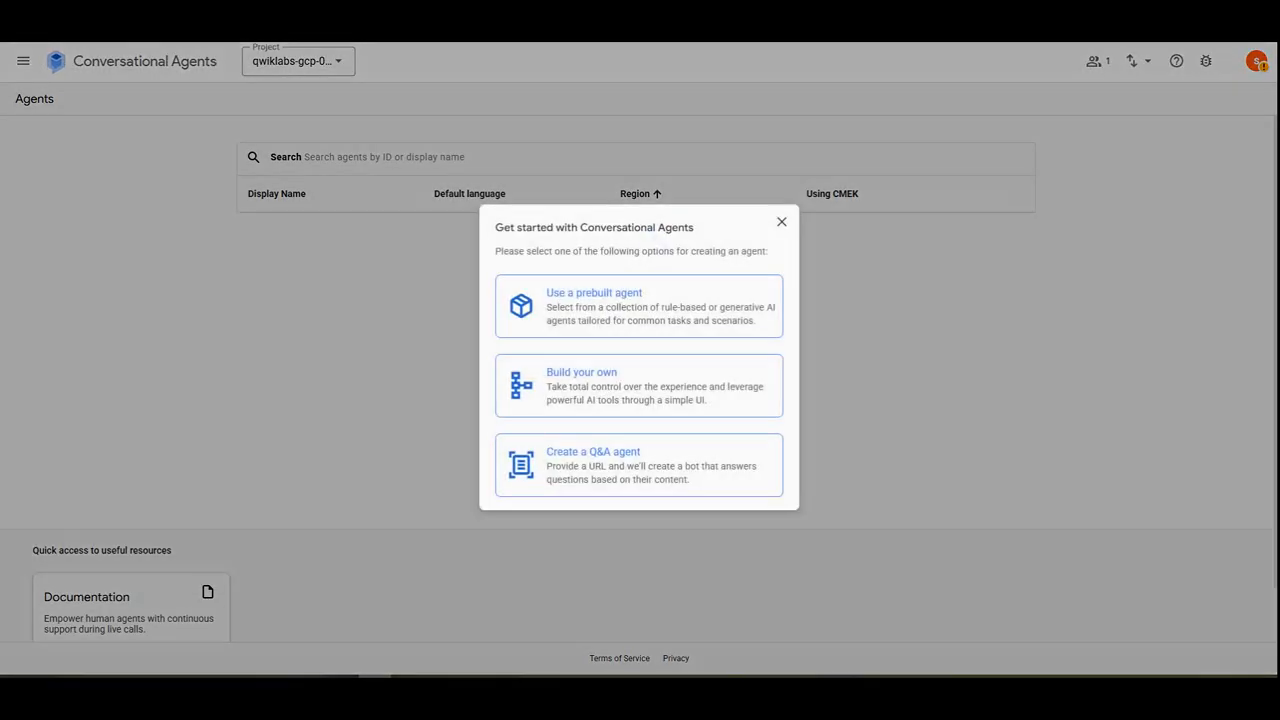
click(573, 380)
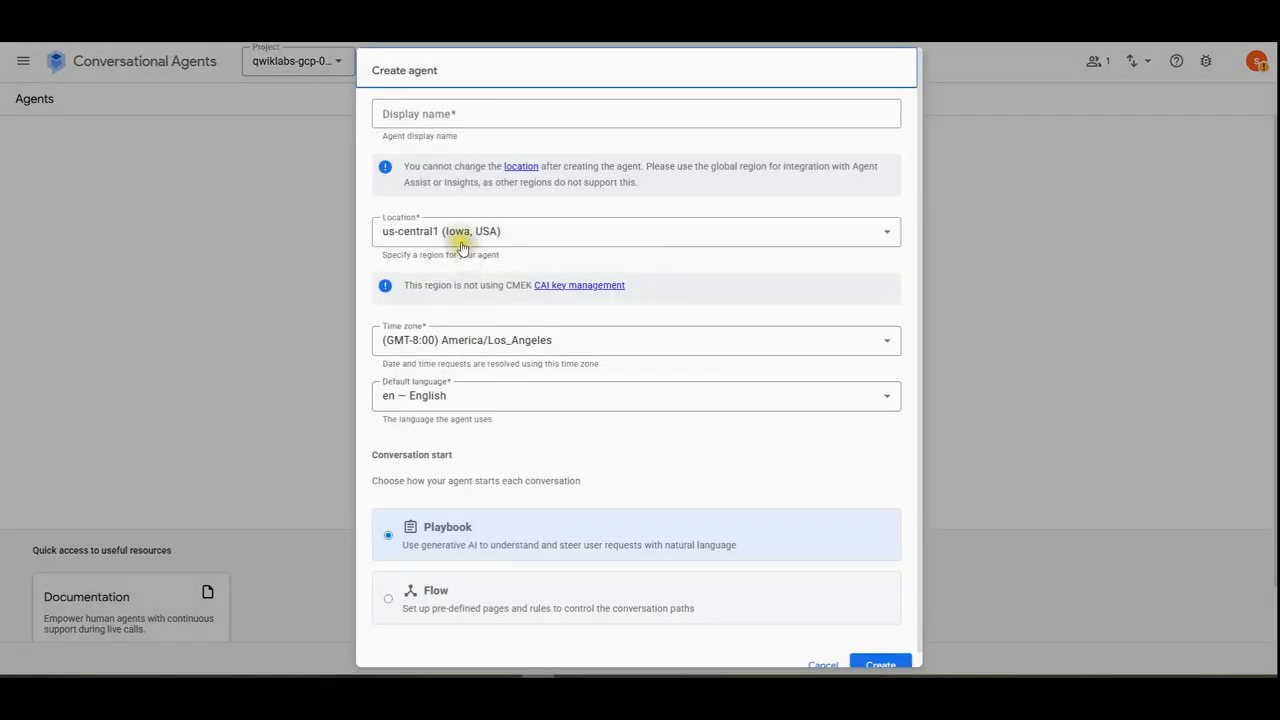
click(403, 112)
text(Flight Booker - Contextual Intents)
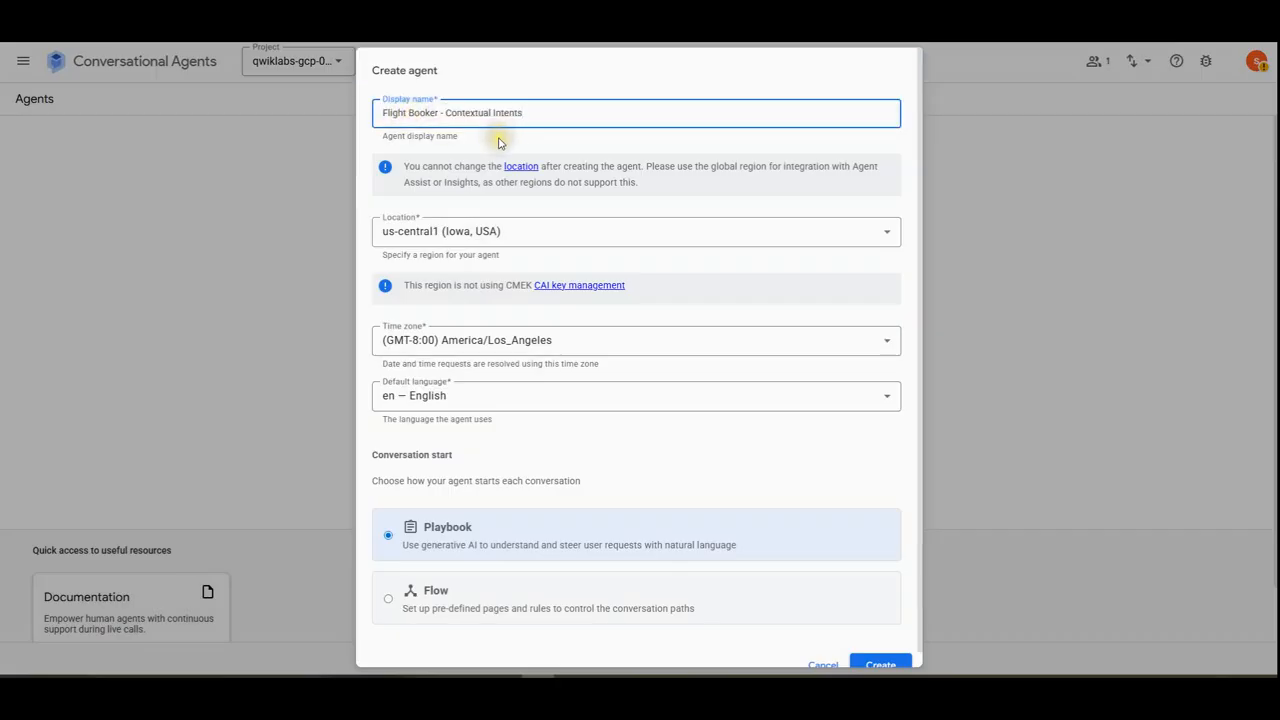
Set the agent's location to us-west1 (Oregon, USA), choose Flow as the conversation start, and create the agent.
click(445, 232)
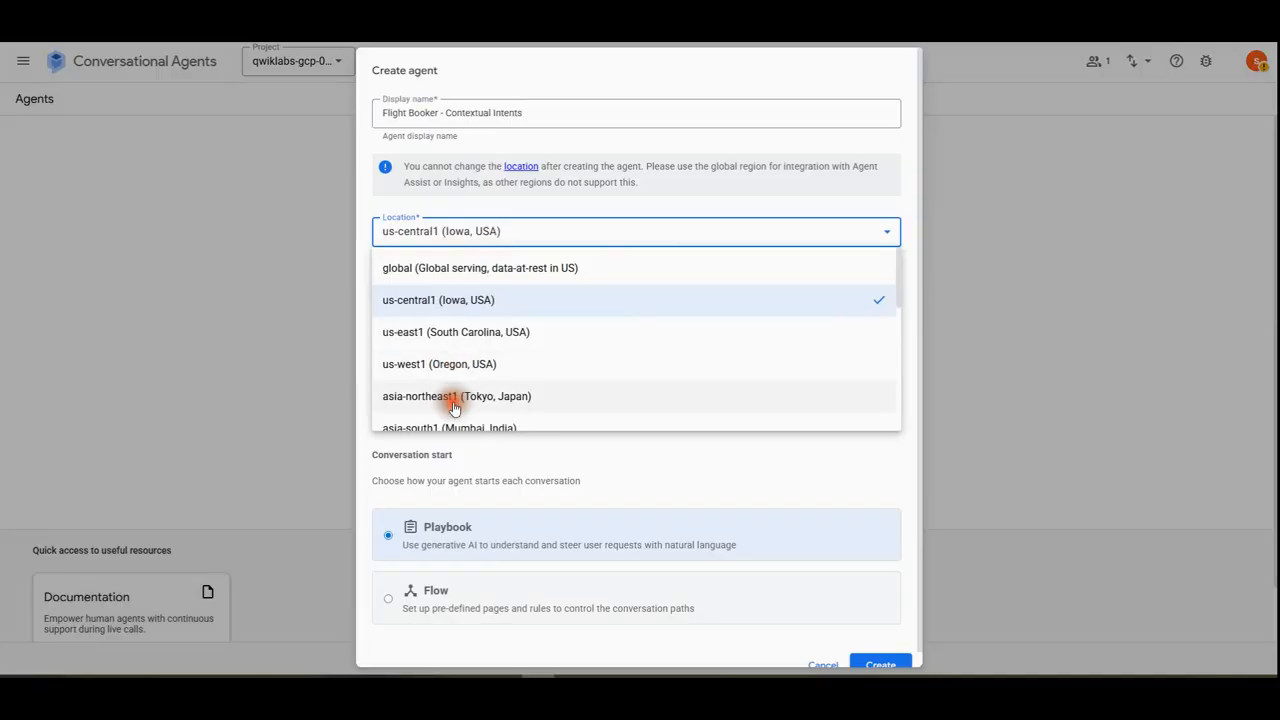
scroll(452, 405, down, 1)
scroll(452, 405, down, 3)
scroll(451, 394, up, 4)
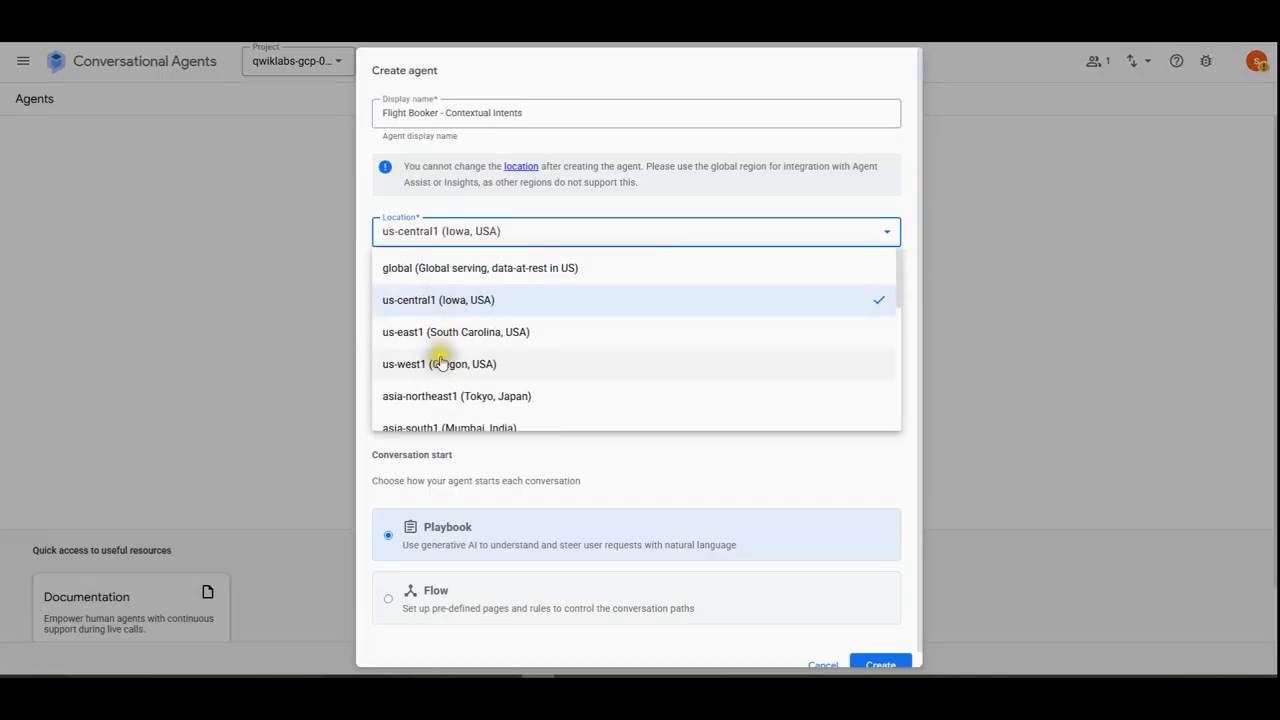
click(437, 366)
scroll(510, 517, down, 1)
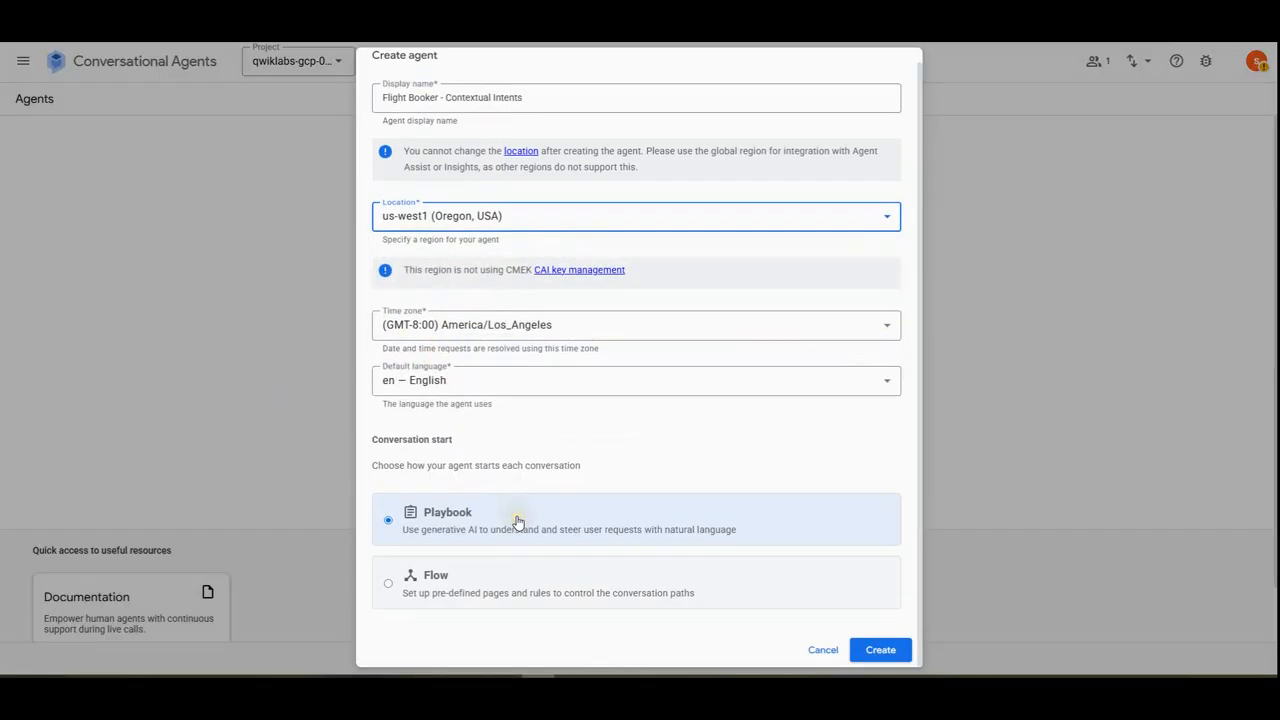
click(475, 580)
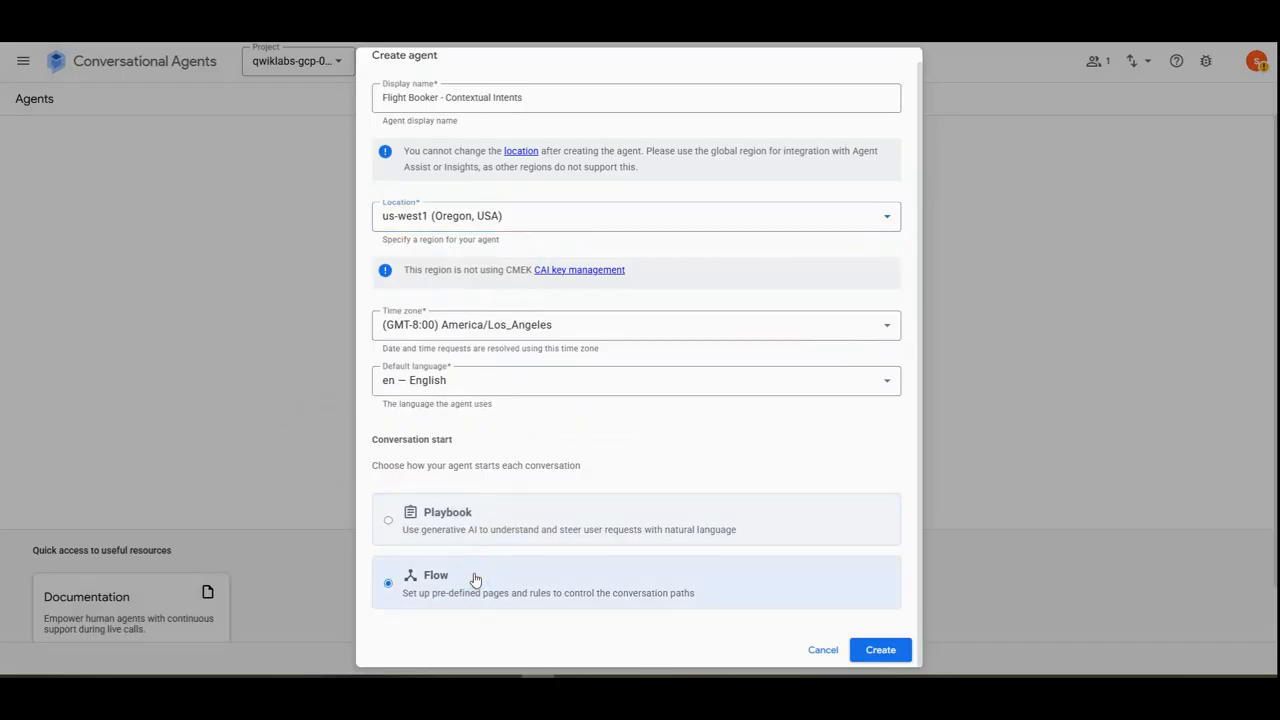
click(874, 648)
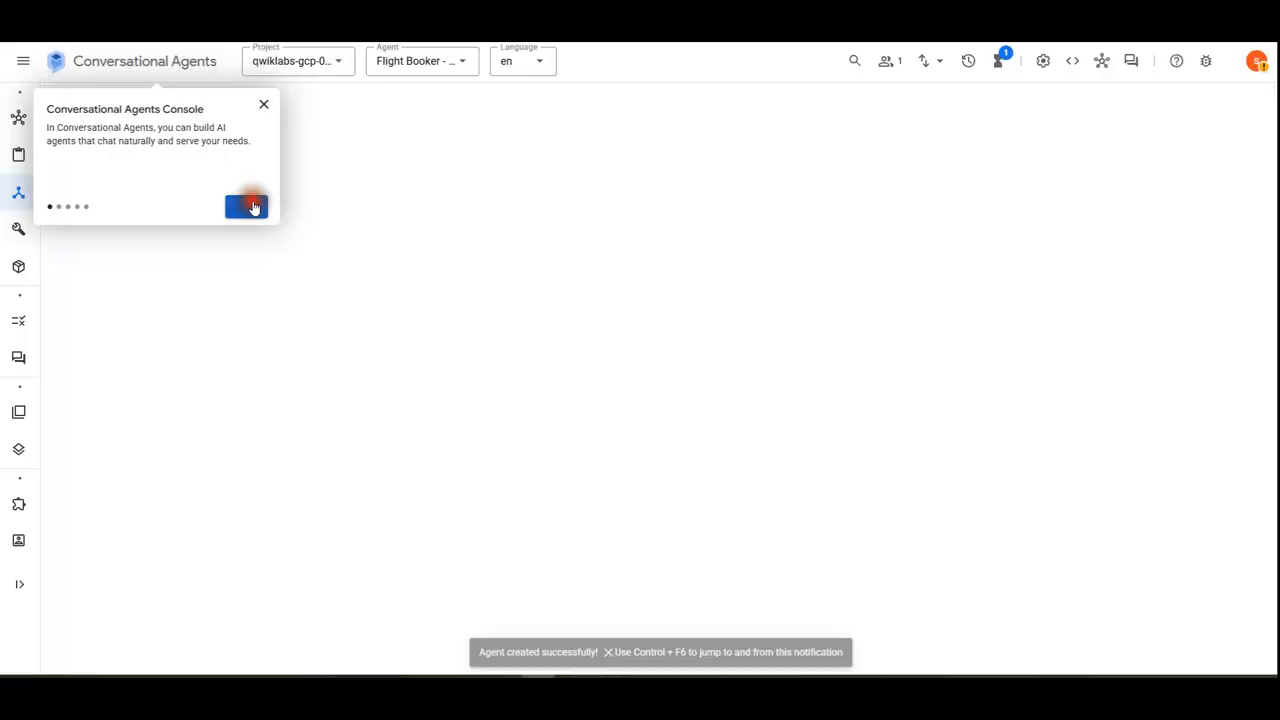
Go through the introductory console tour to its end and close it.
click(252, 206)
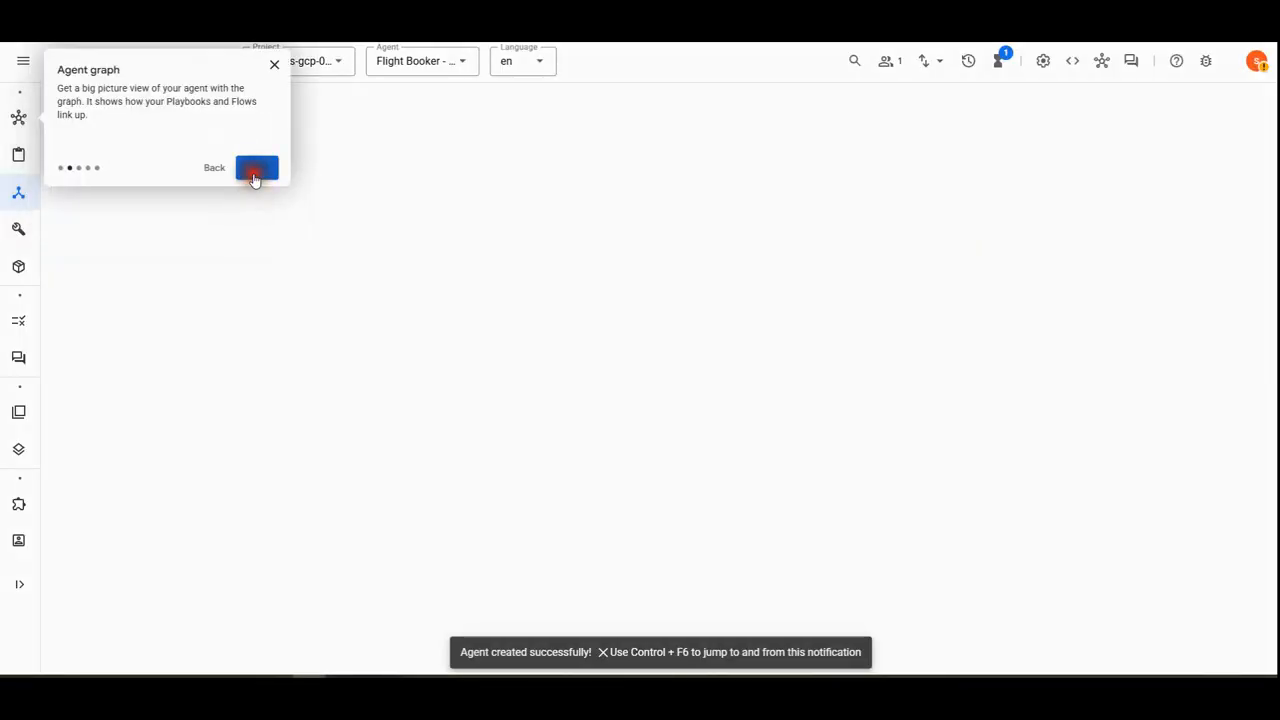
click(255, 205)
click(255, 205)
click(252, 246)
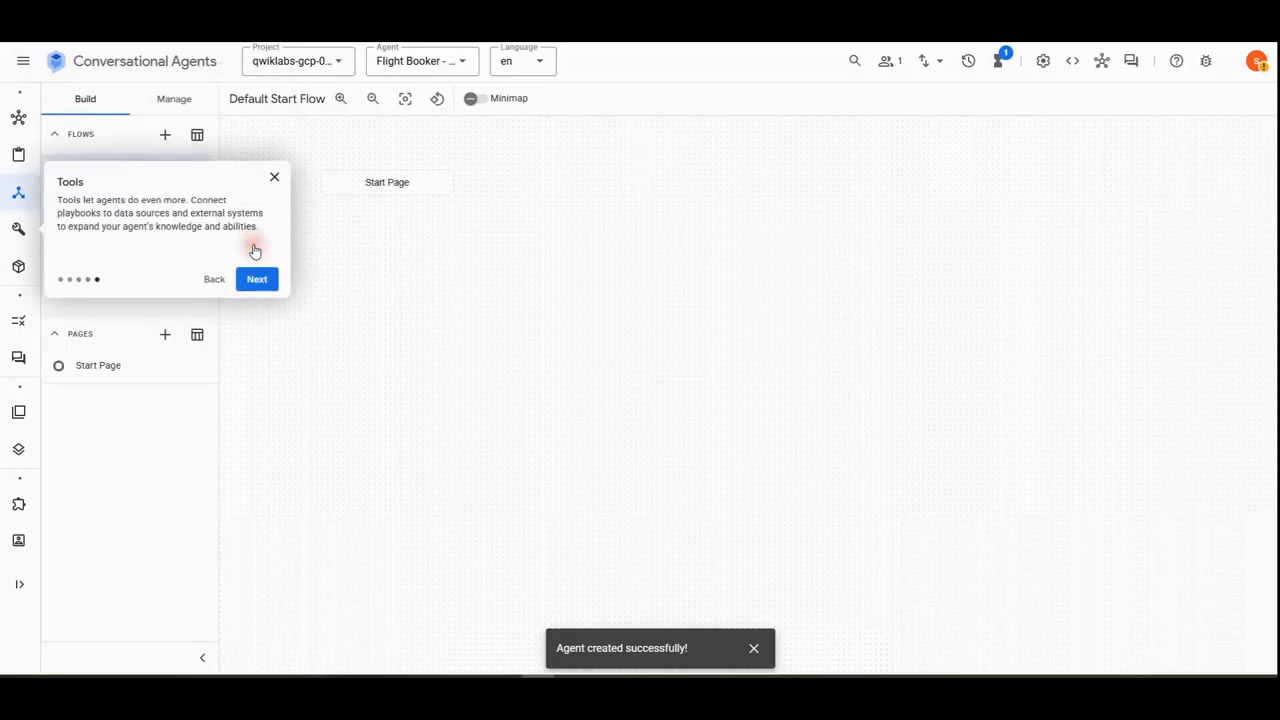
click(253, 286)
click(1132, 195)
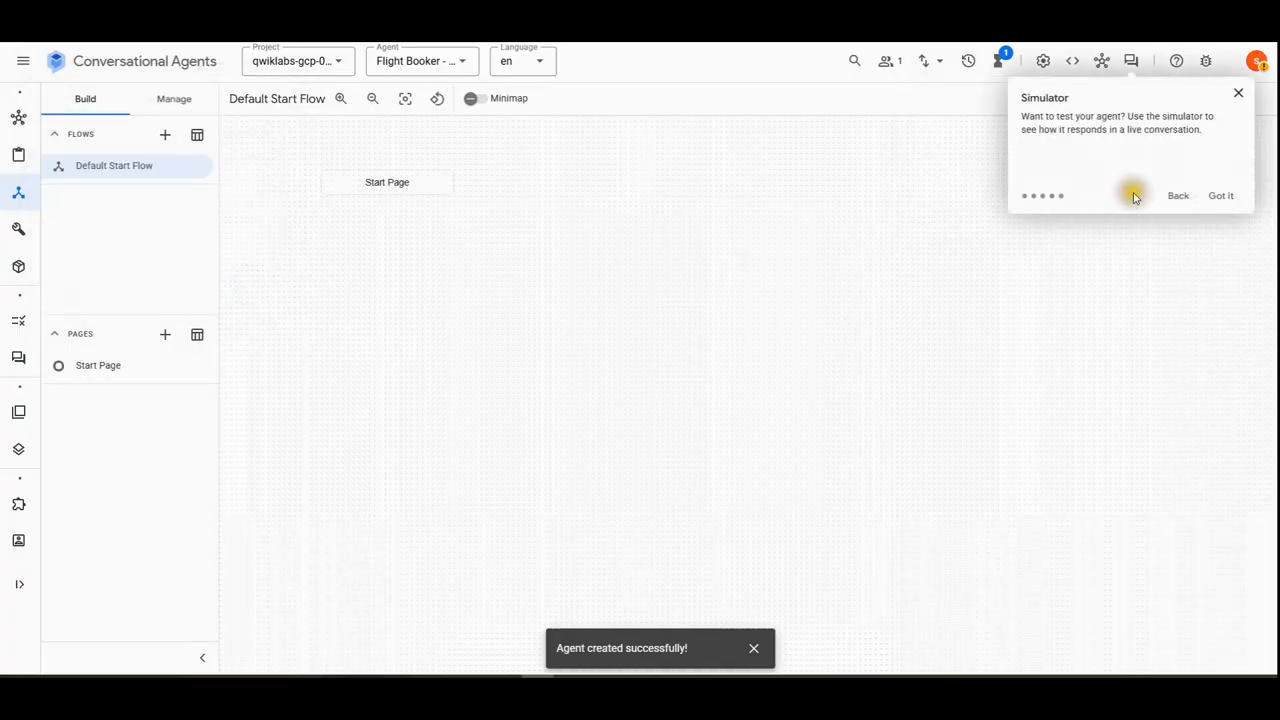
click(1220, 196)
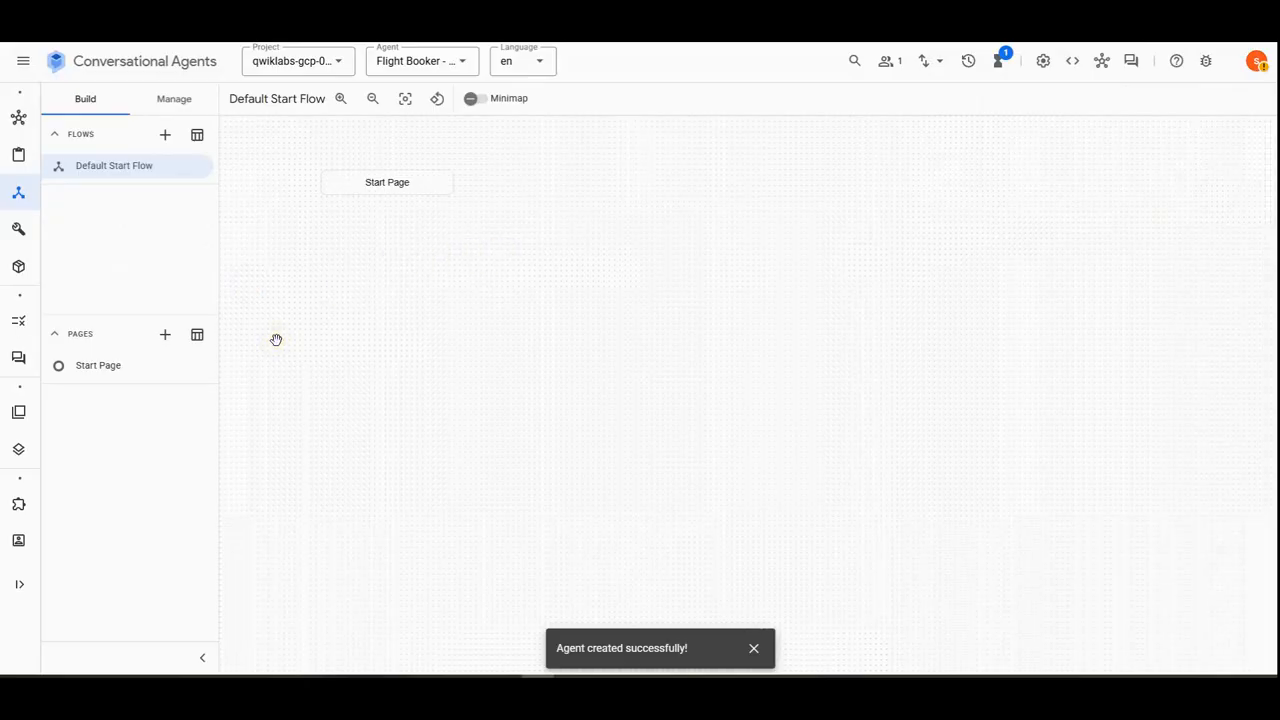
Enable Cloud Logging in the agent's general settings and save the settings.
click(1043, 61)
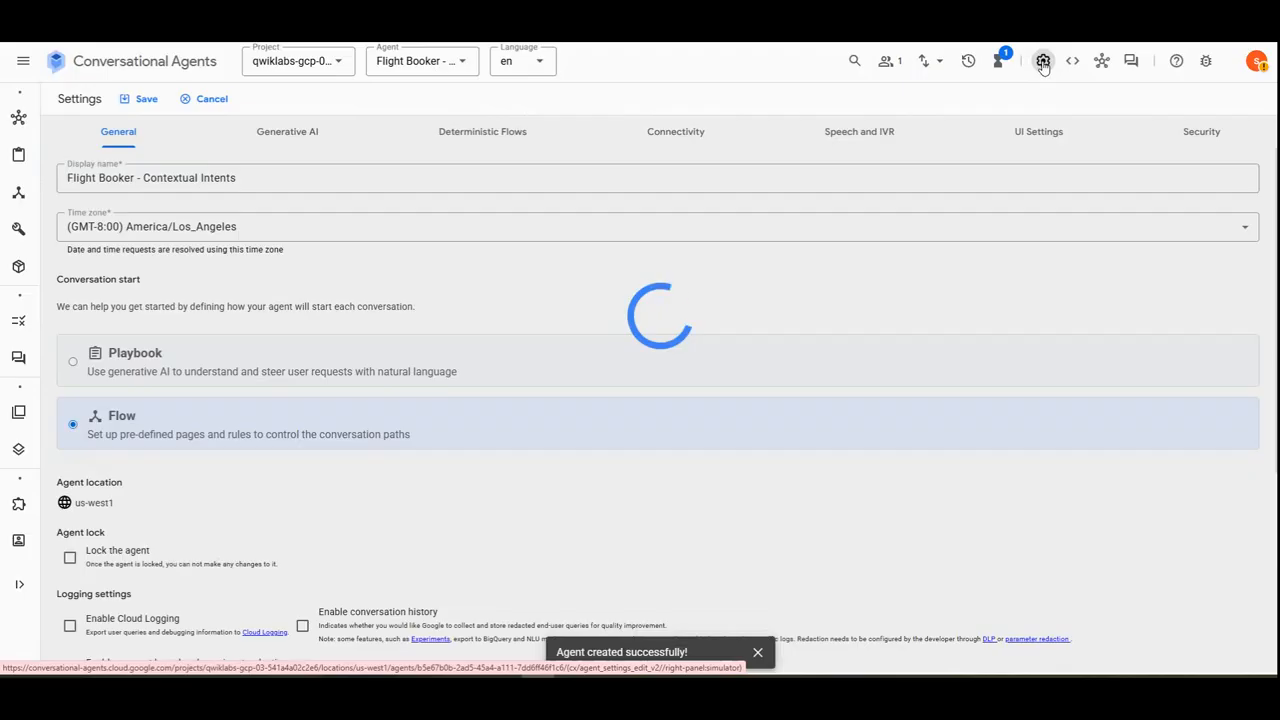
scroll(104, 530, down, 3)
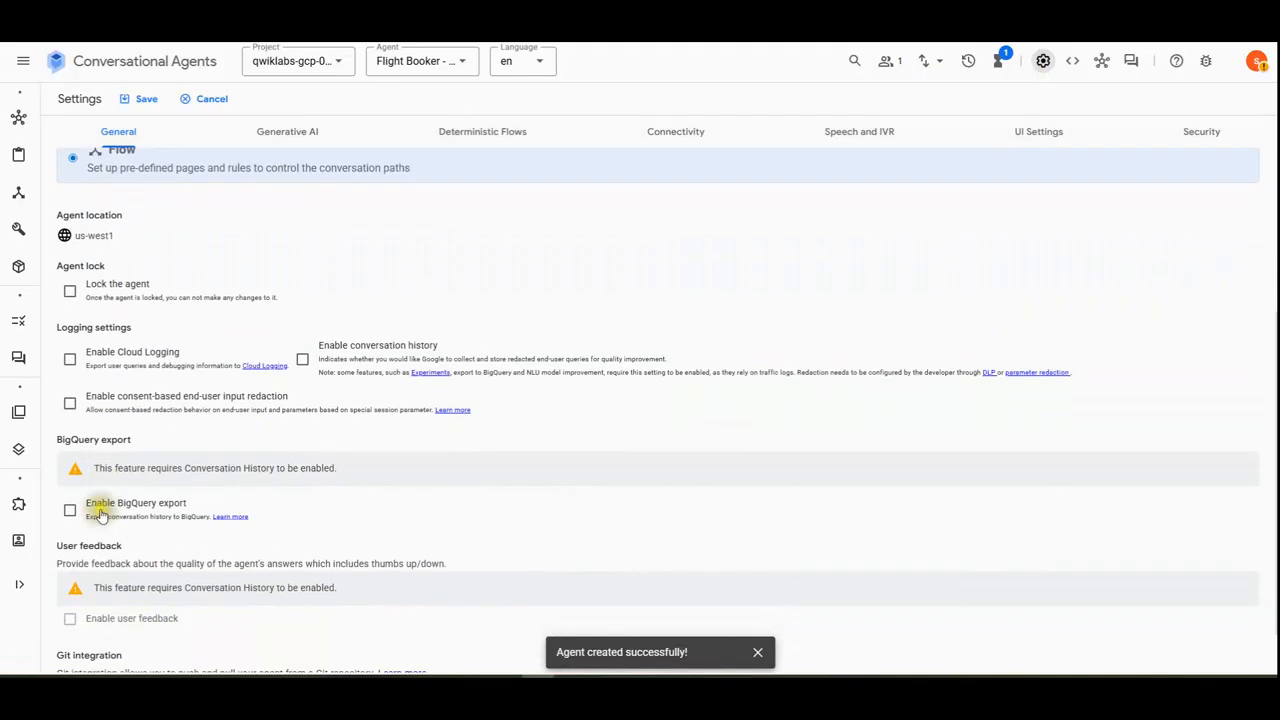
click(70, 359)
scroll(694, 623, down, 1)
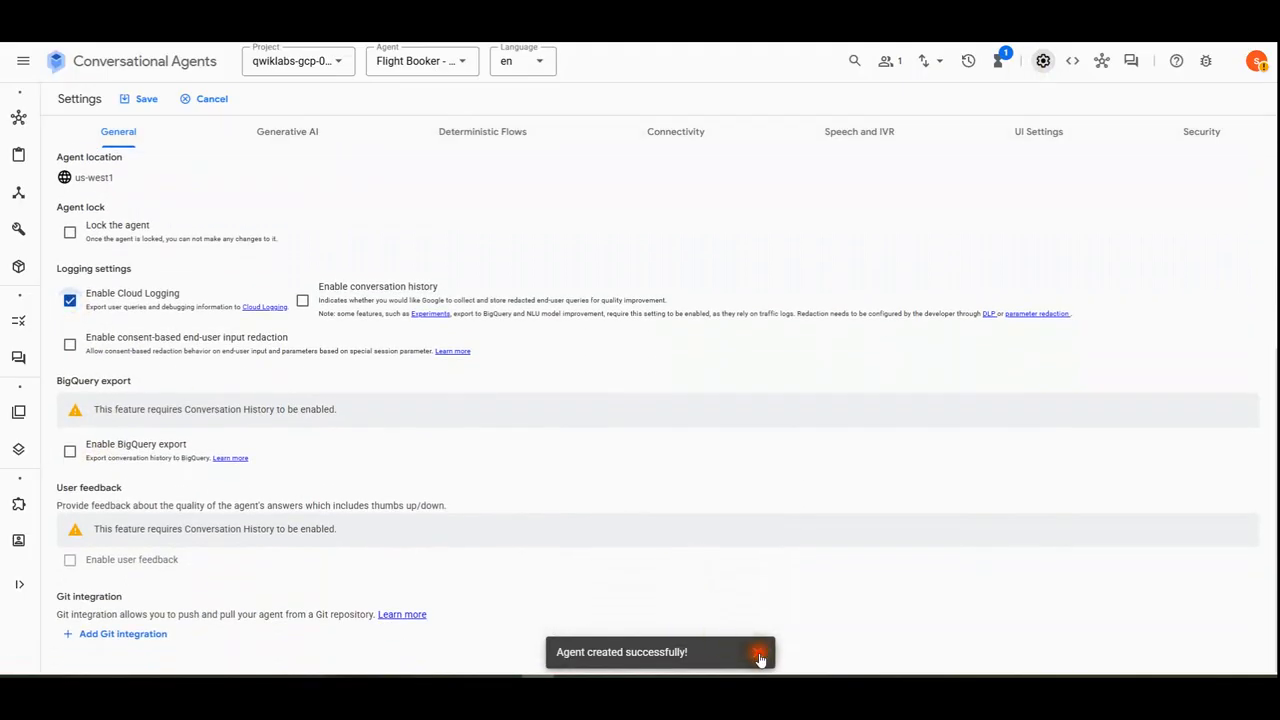
click(760, 656)
click(138, 100)
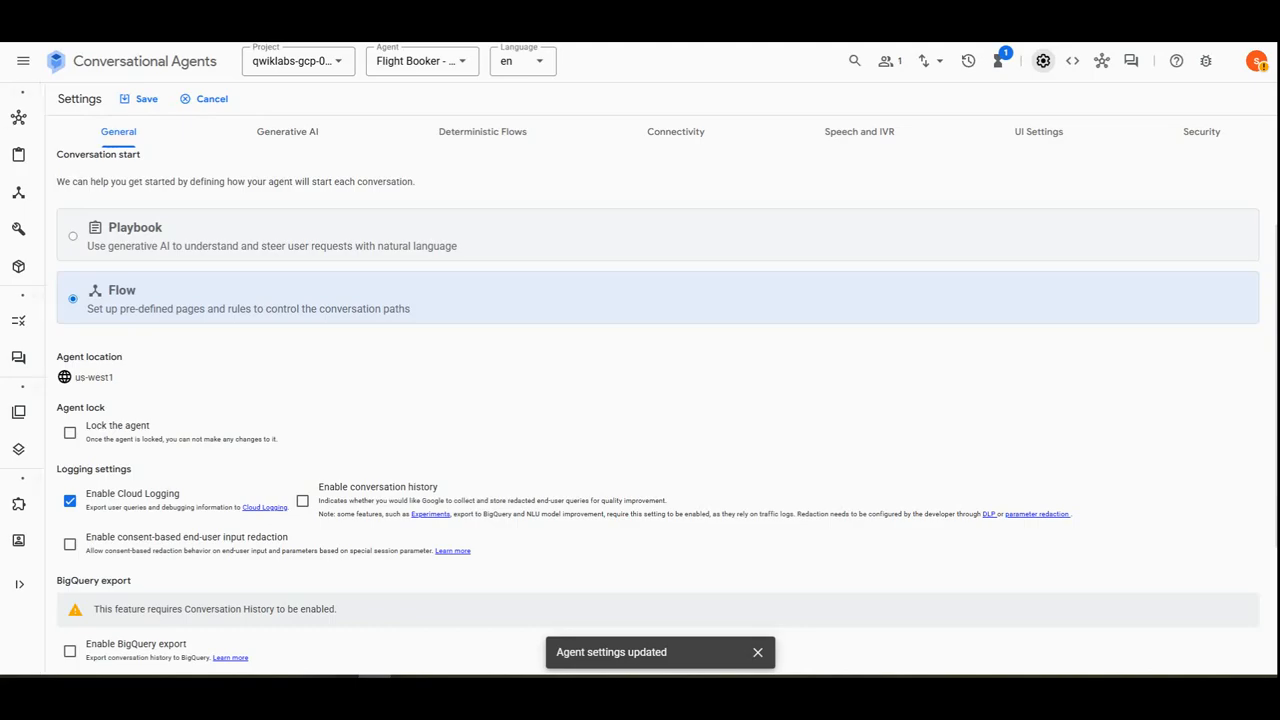
From the list of all agents, restore the Flight Booker agent from the Cloud Storage URI gs://spls/DialogflowCX_agents/gsp986-start-agent.blob.
mouse_move(49, 94)
click(122, 117)
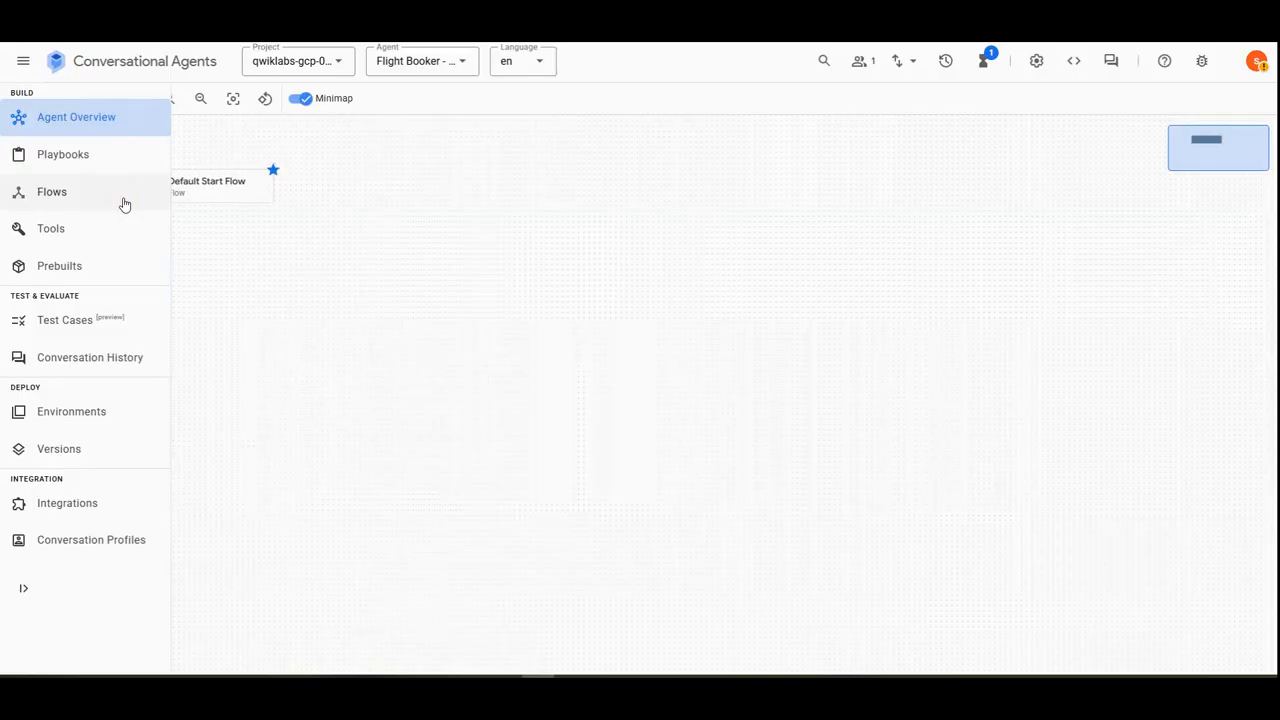
click(466, 61)
click(436, 102)
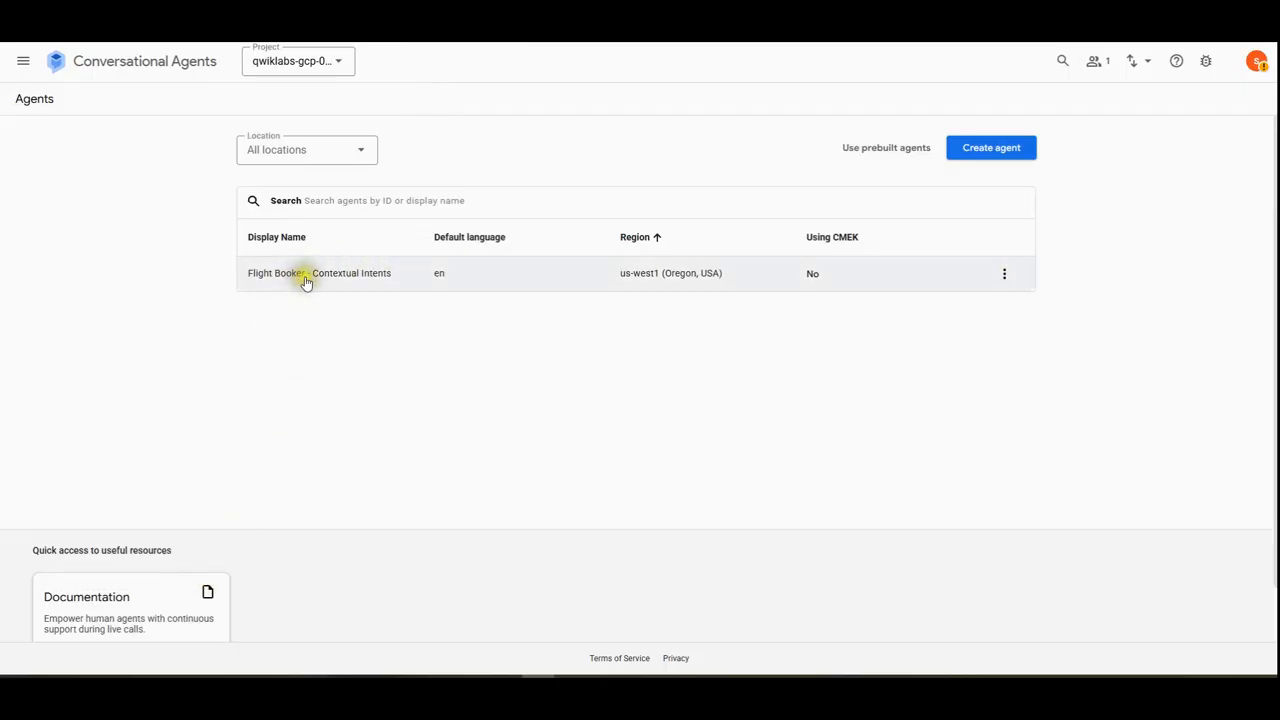
click(1004, 274)
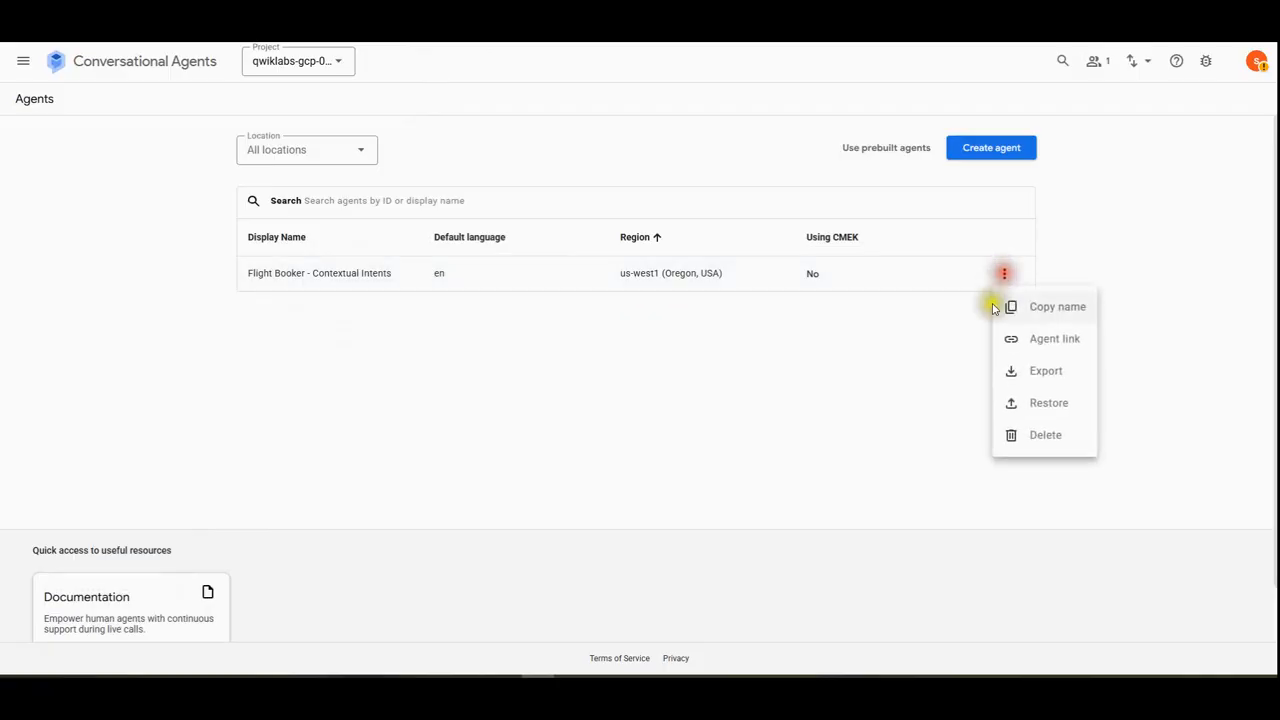
click(1048, 403)
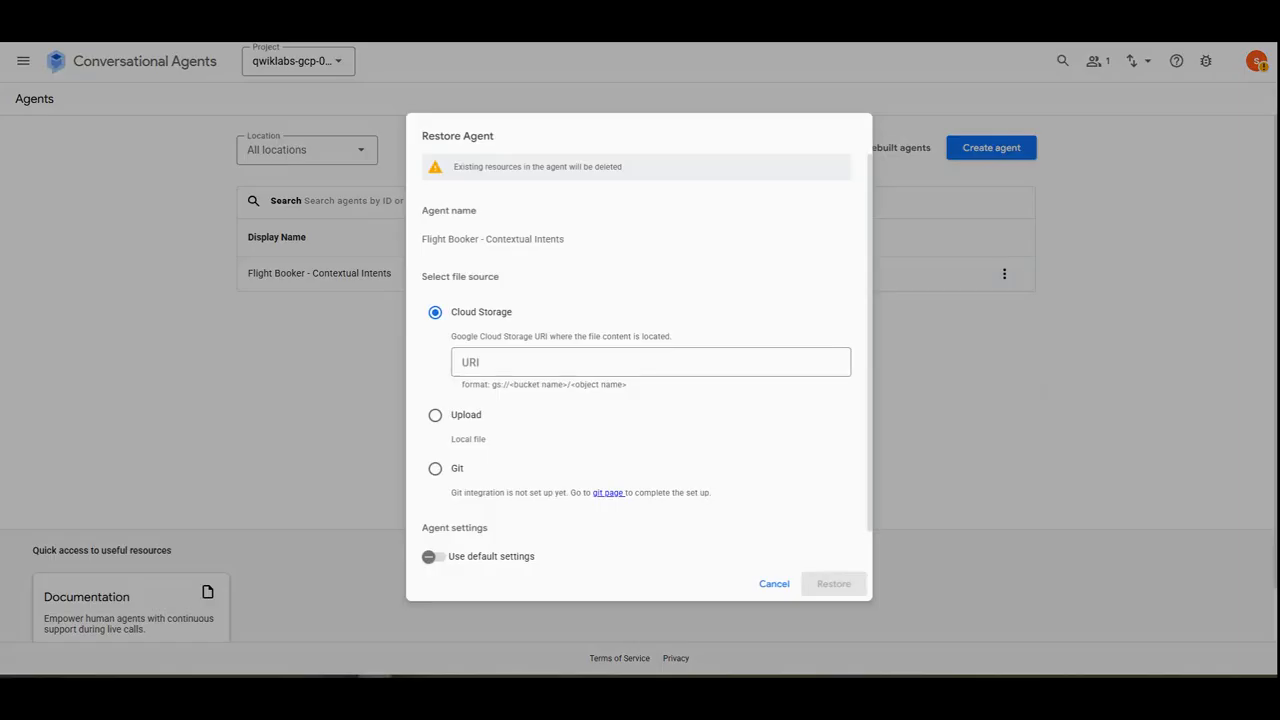
click(545, 363)
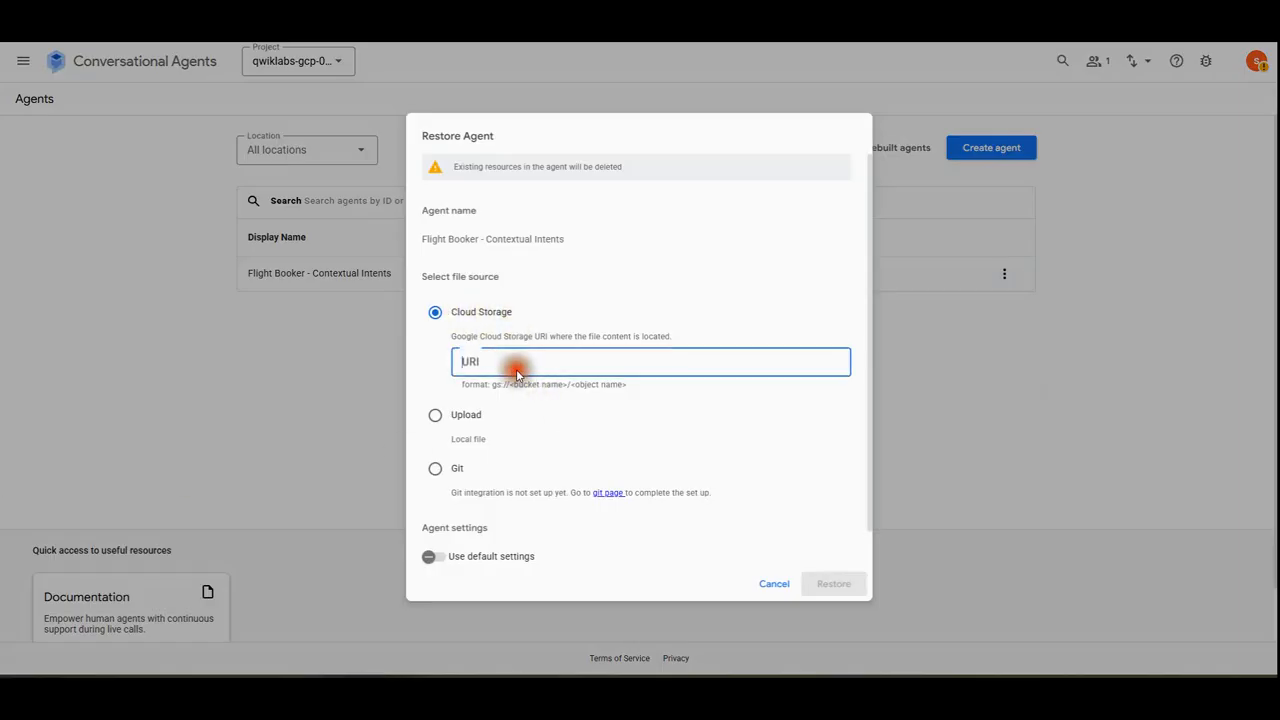
text(gs://spls/DialogflowCX_agents/gsp986-start-agent.blob)
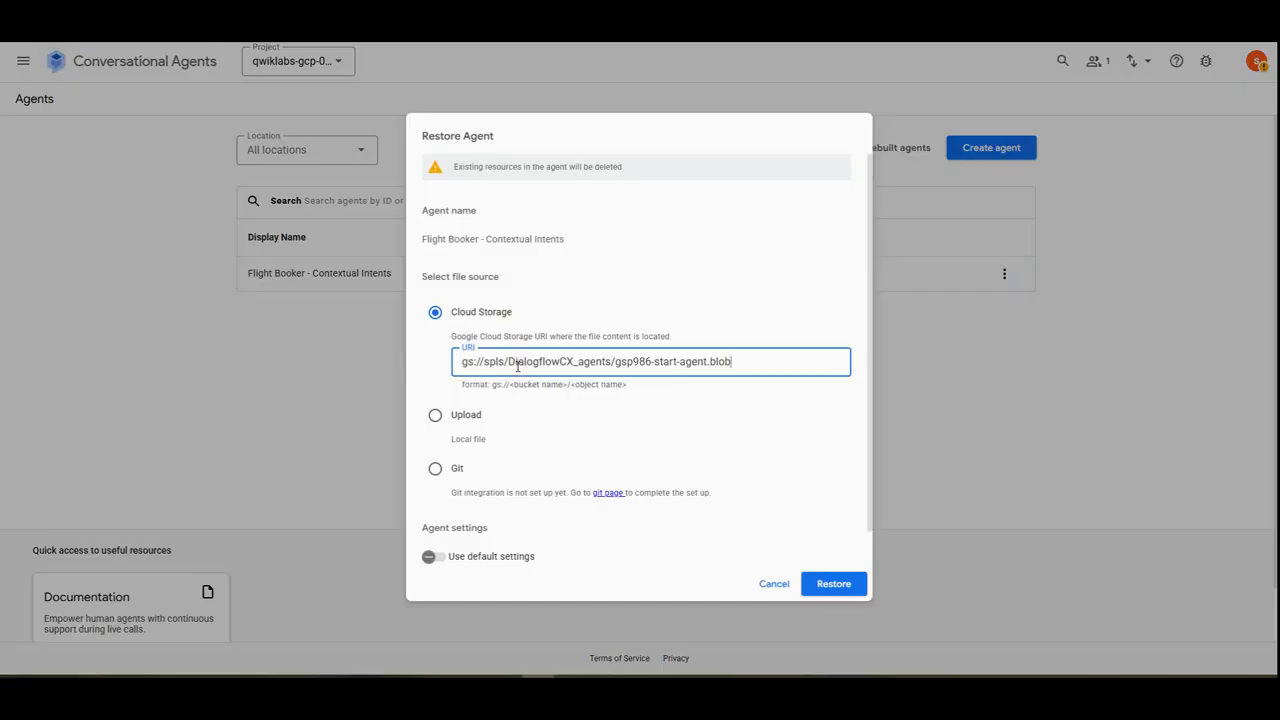
click(834, 584)
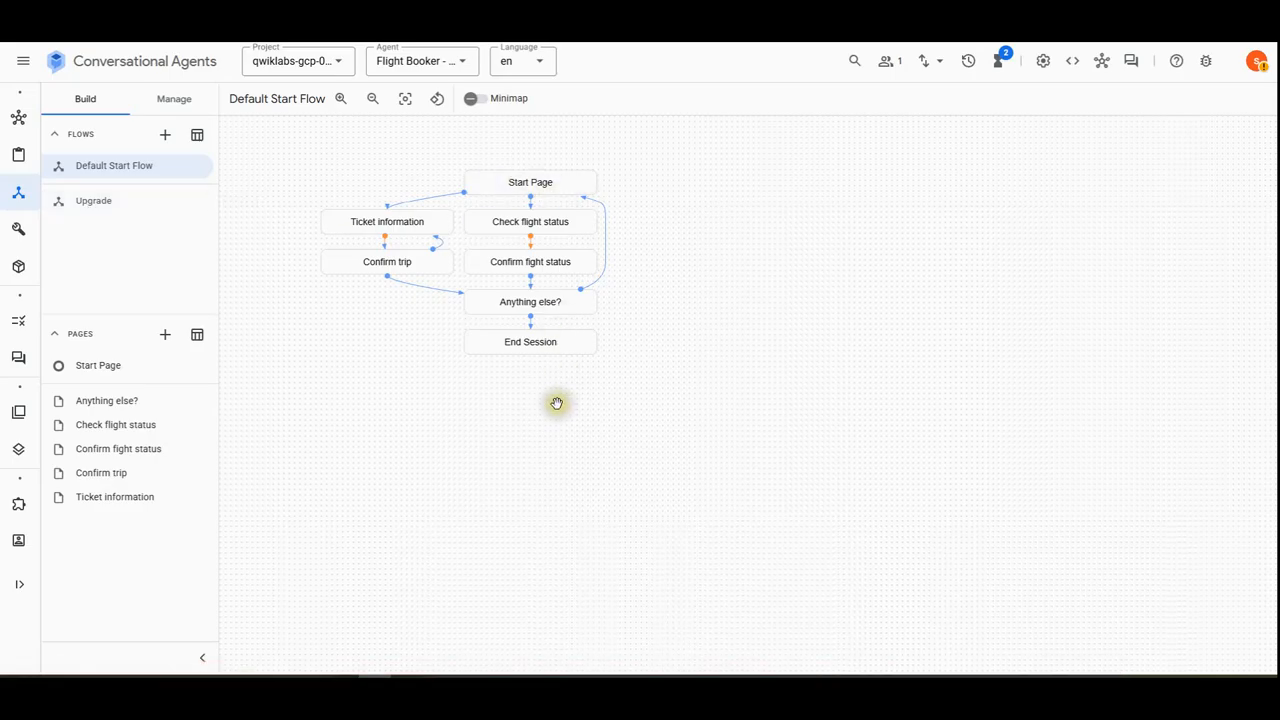
Go to the agent's intents and start a new intent with the display name user.request.repeat.
click(110, 402)
click(134, 172)
click(172, 101)
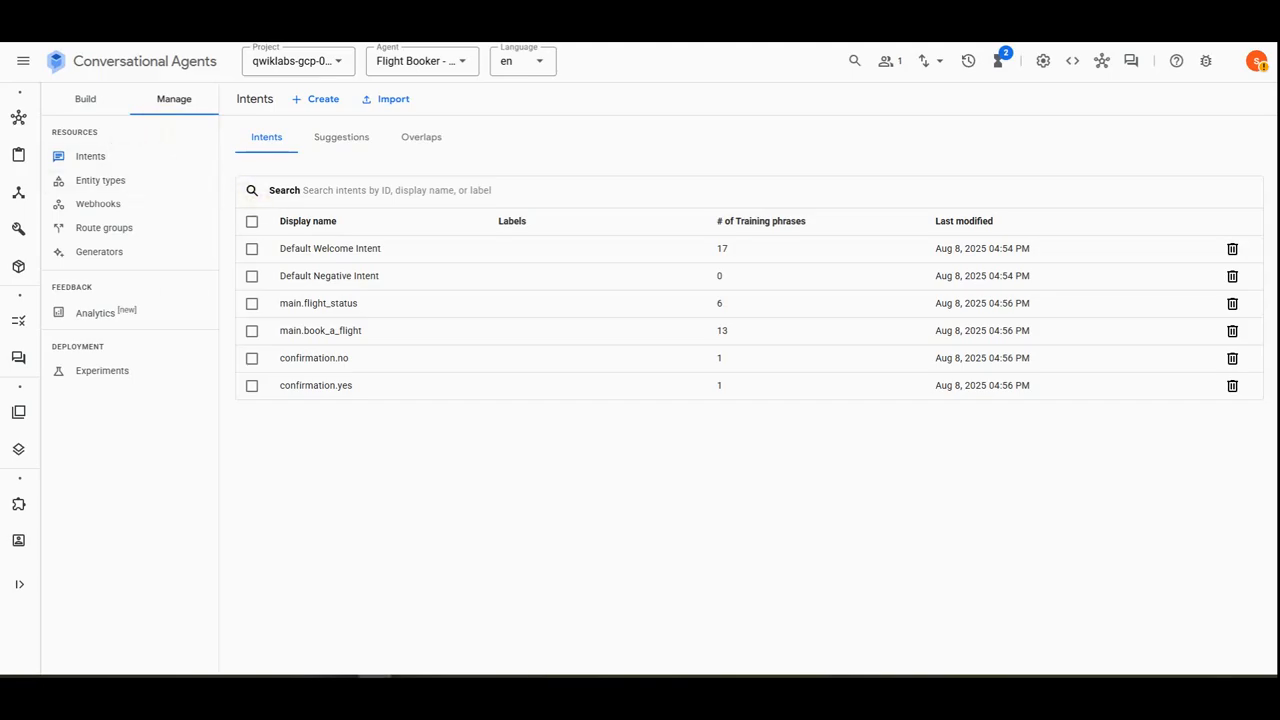
click(313, 98)
click(286, 171)
text(user.request.repeat)
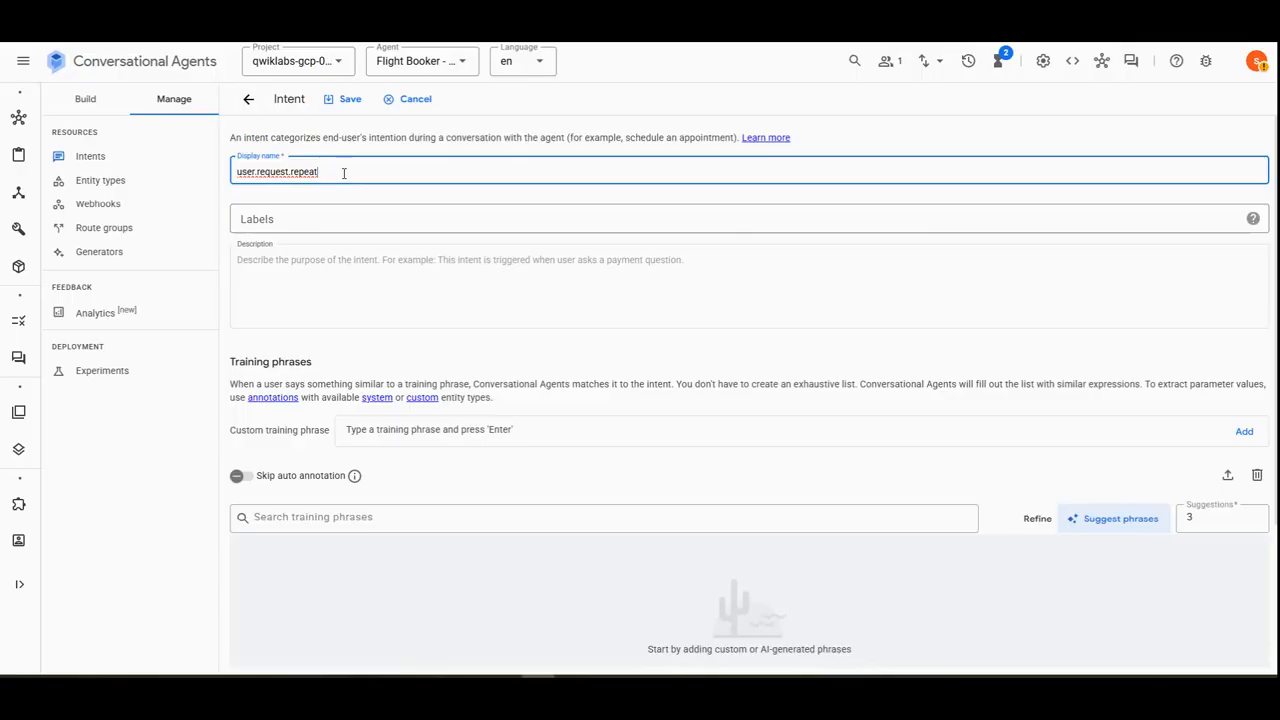
click(328, 223)
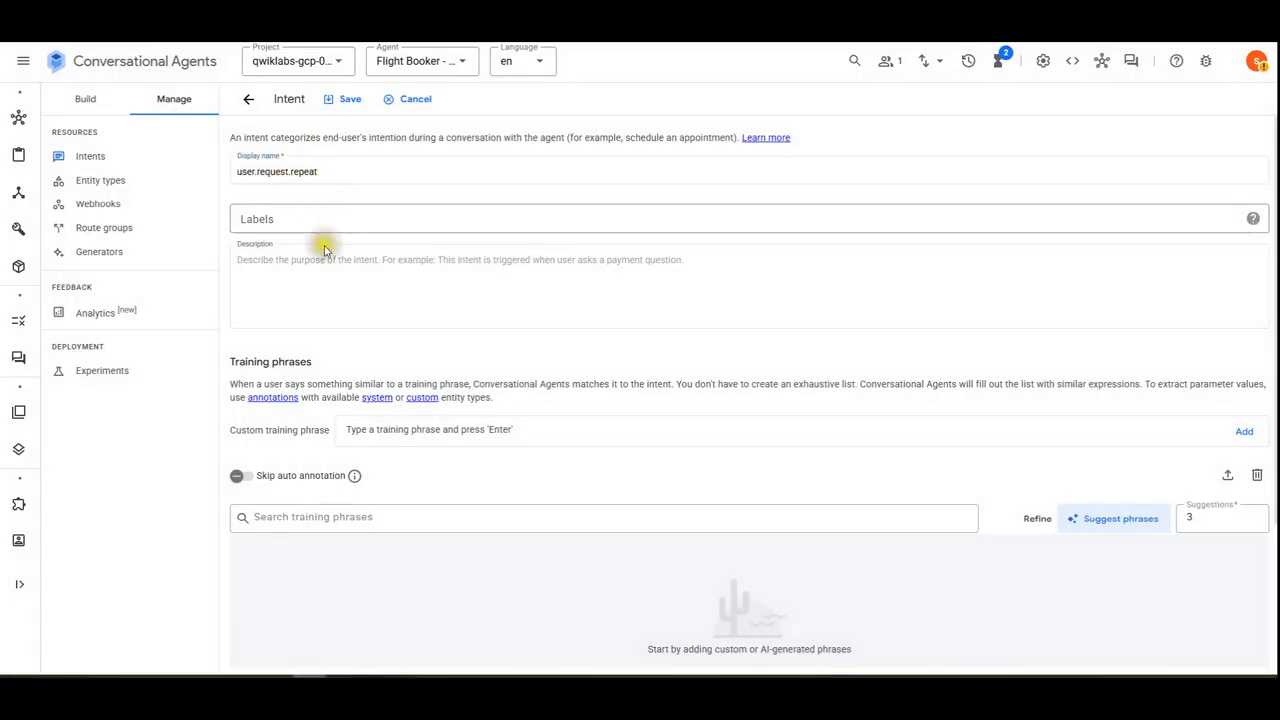
Add the training phrases 'say again' and 'repeat', including their single quotes, to the user.request.repeat intent.
click(387, 432)
text('say again)
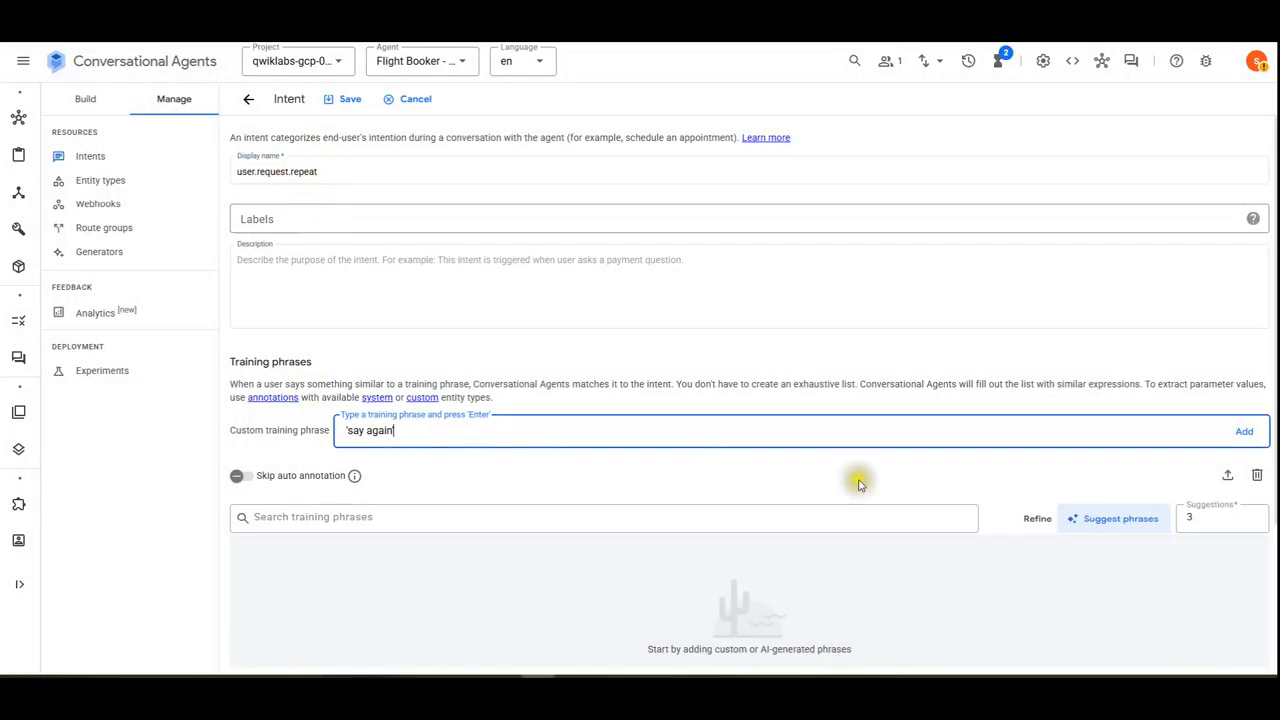
click(1244, 431)
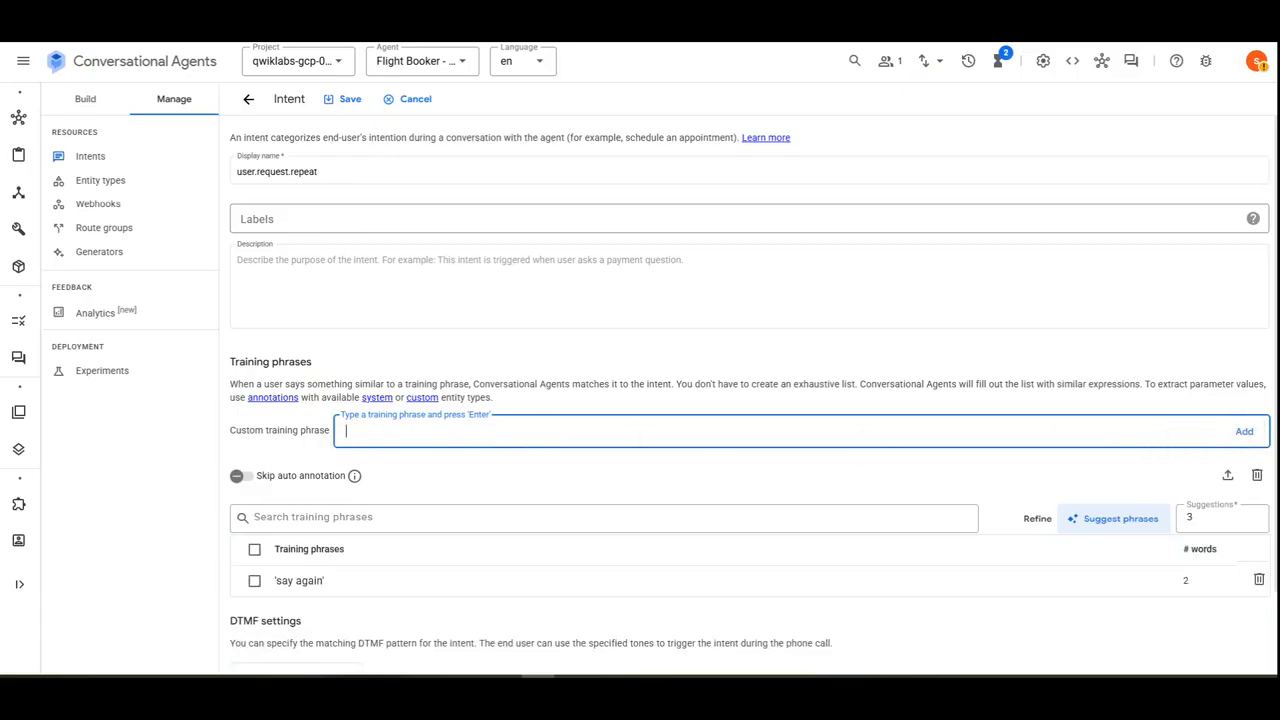
click(375, 676)
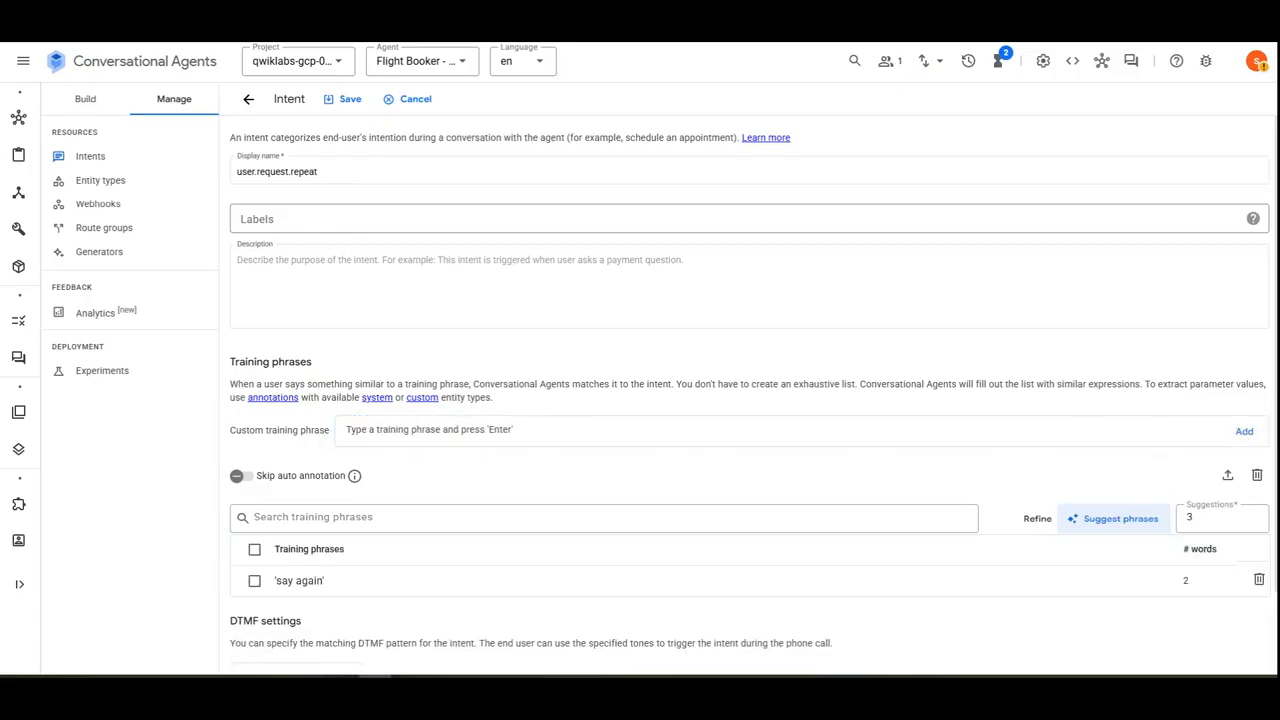
click(466, 431)
text('repeat)
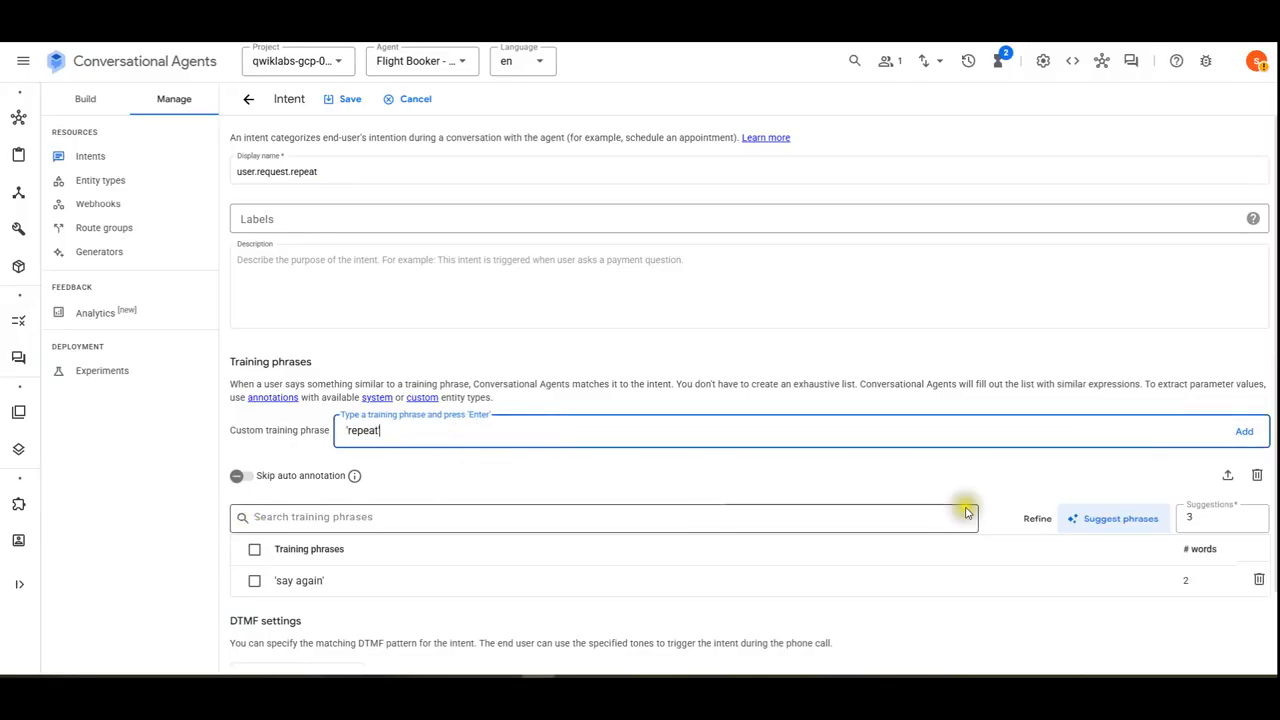
click(1244, 431)
click(375, 676)
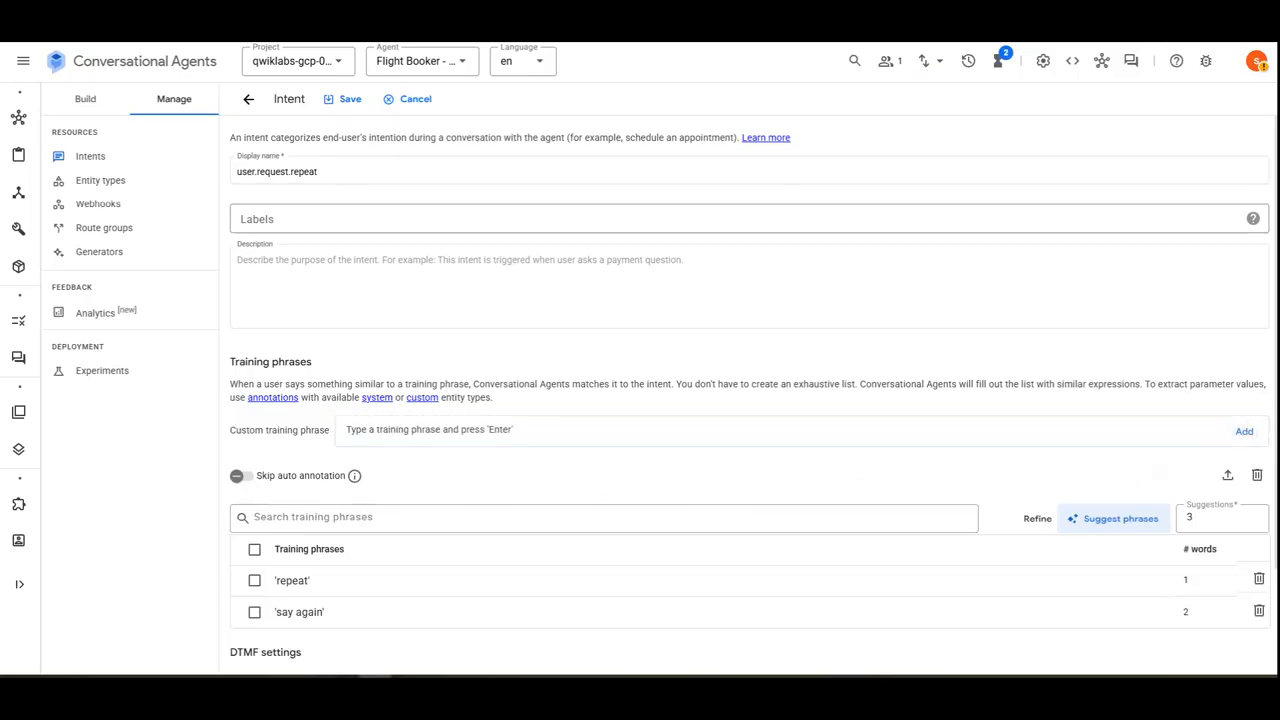
Add the training phrases 'please repeat that' and 'can you say that again?', including their single quotes, to the intent.
click(566, 431)
text('please repeat that)
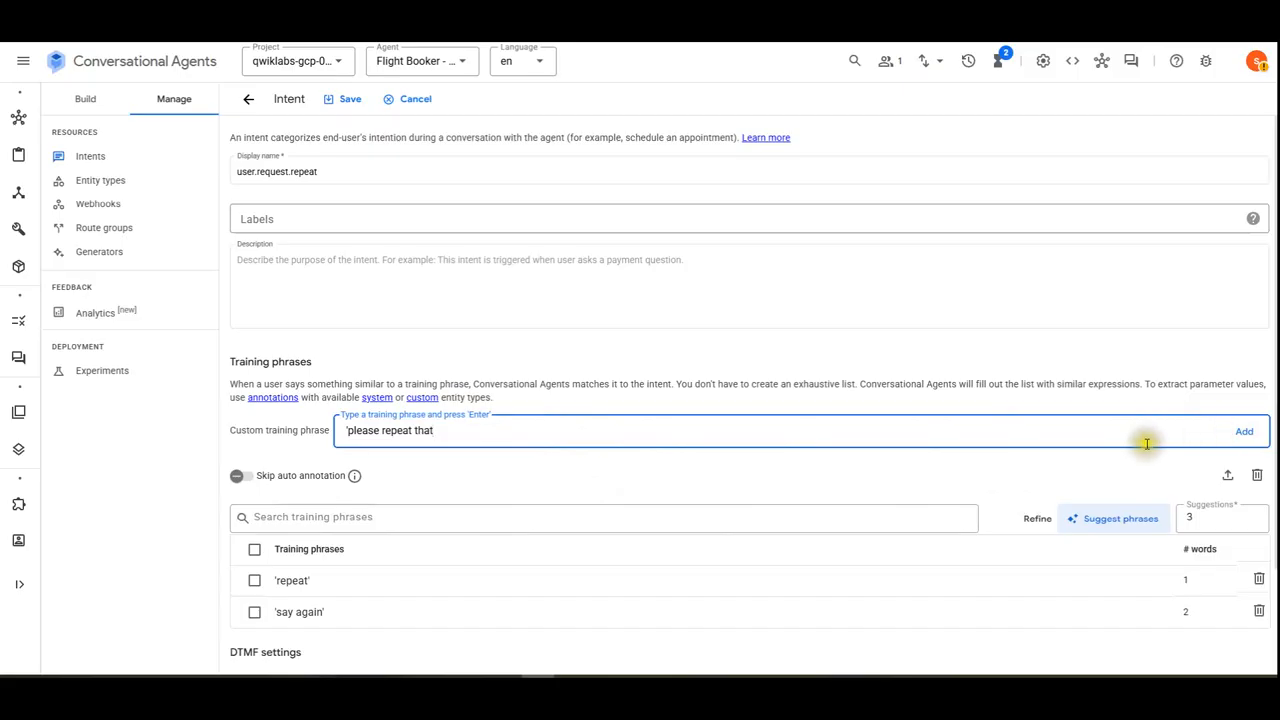
click(1244, 431)
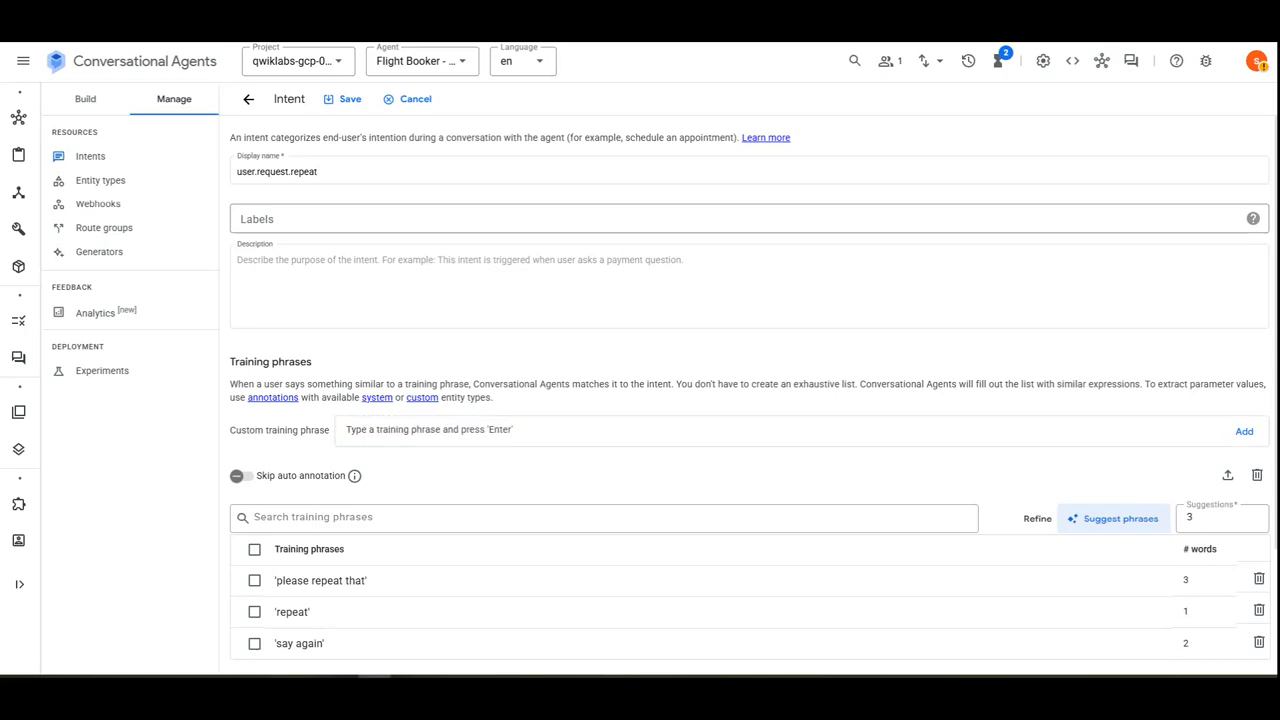
click(406, 445)
text(can you say that again?)
click(1244, 431)
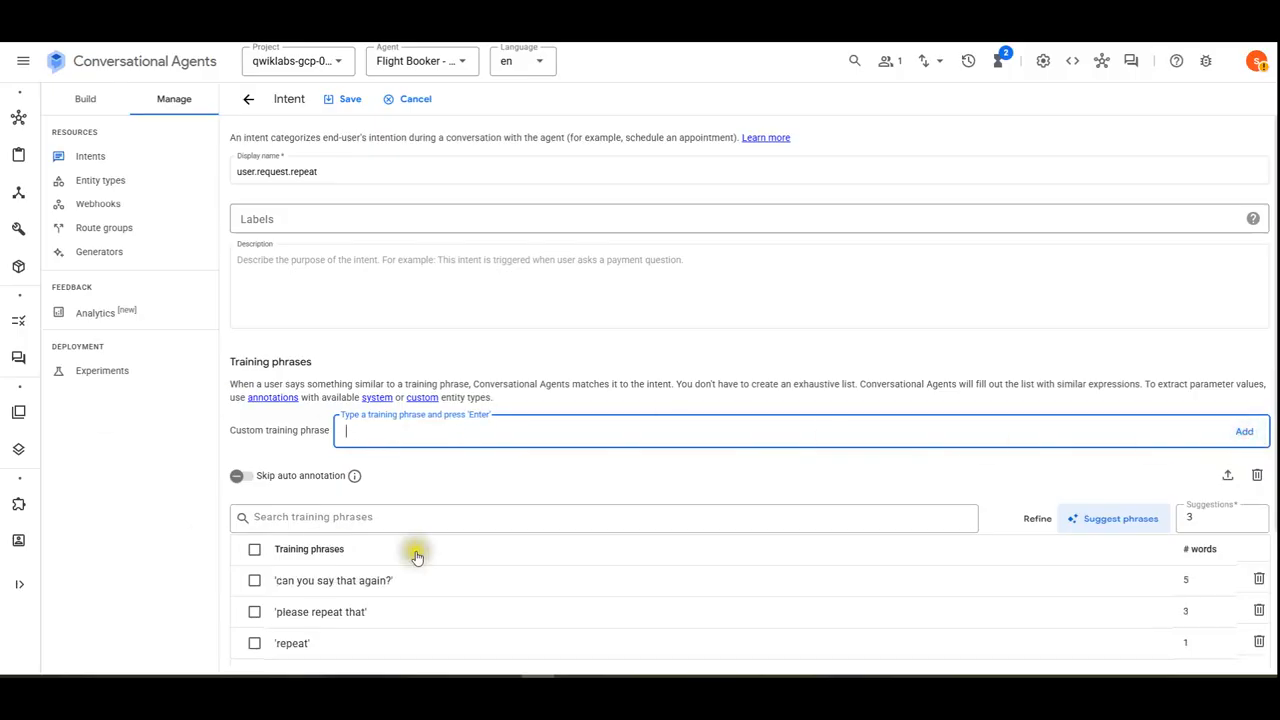
Enlarge the page to 110% and save the user.request.repeat intent with its training phrases.
scroll(459, 584, down, 3)
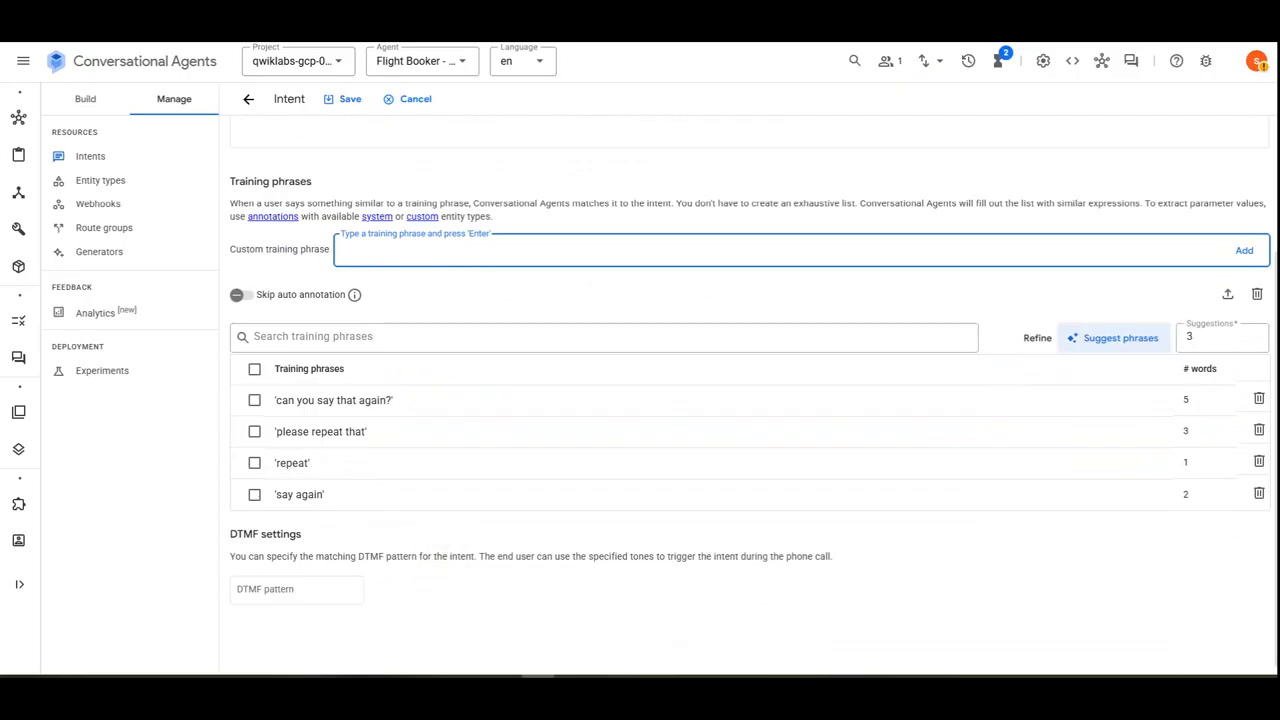
key(ctrl+plus)
click(743, 421)
scroll(743, 421, down, 3)
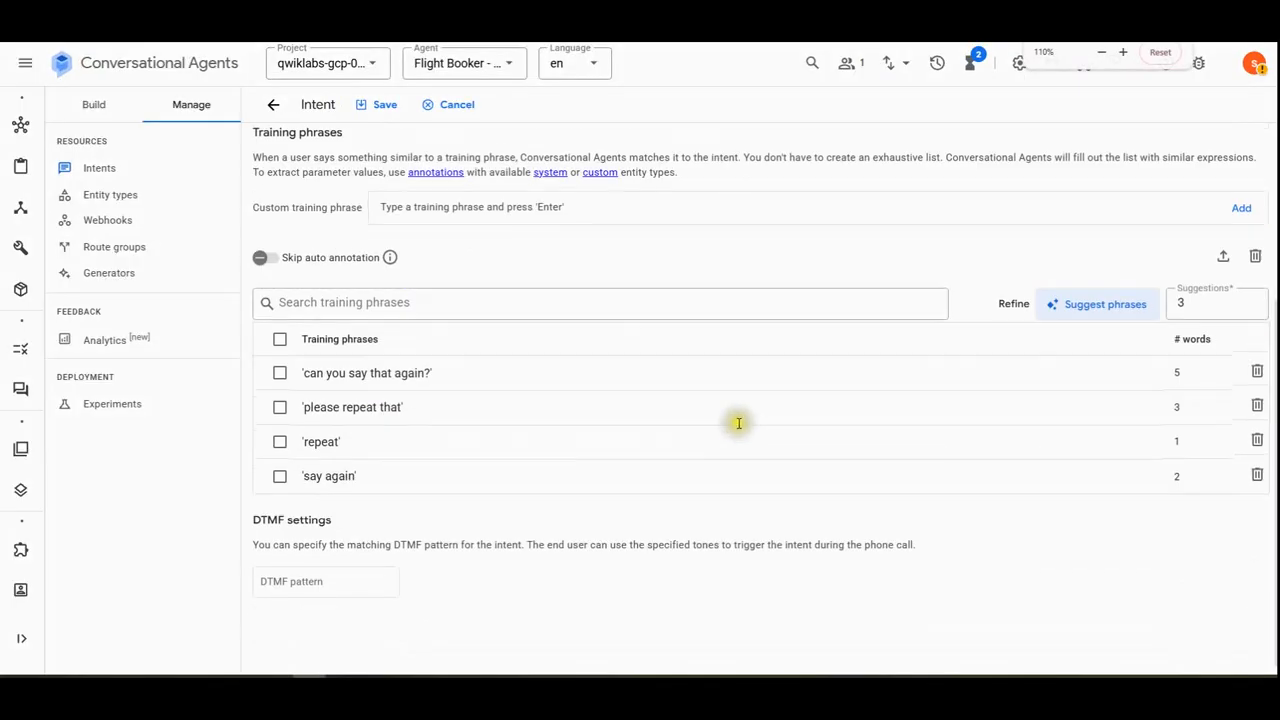
scroll(706, 423, up, 3)
click(384, 105)
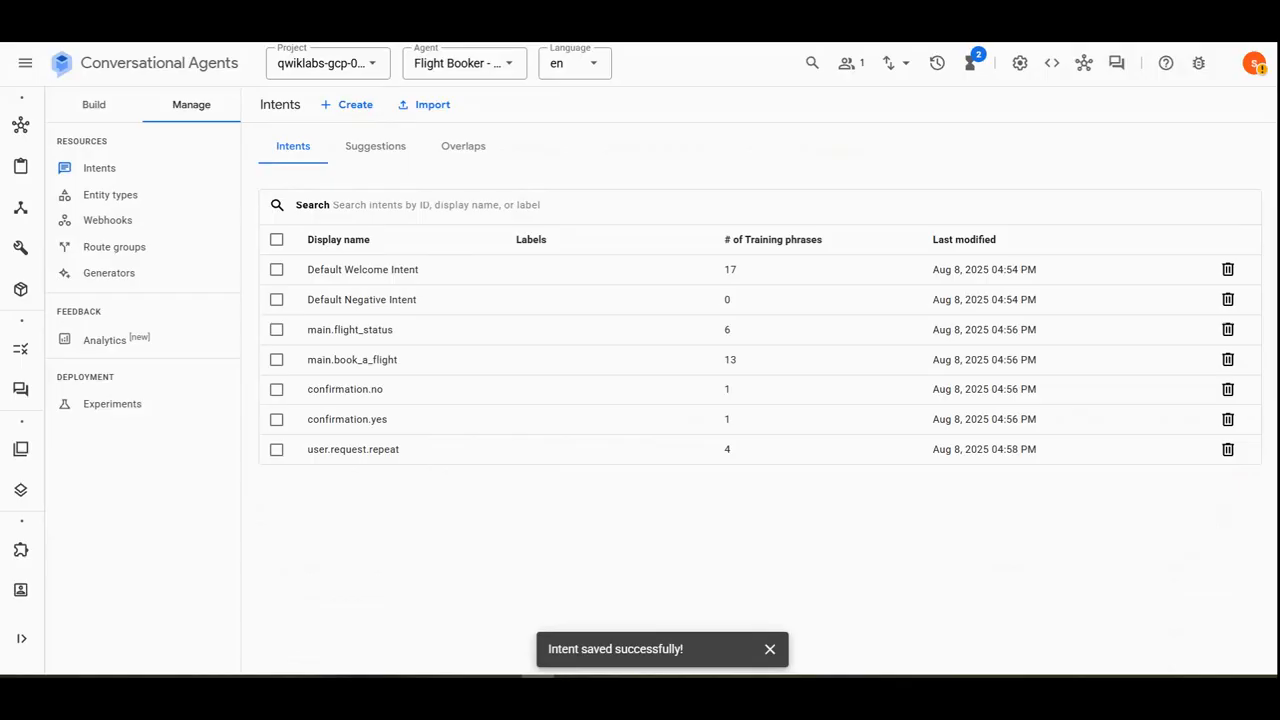
In the Default Start Flow, open the Confirm fight status page and start a new route on it.
click(92, 102)
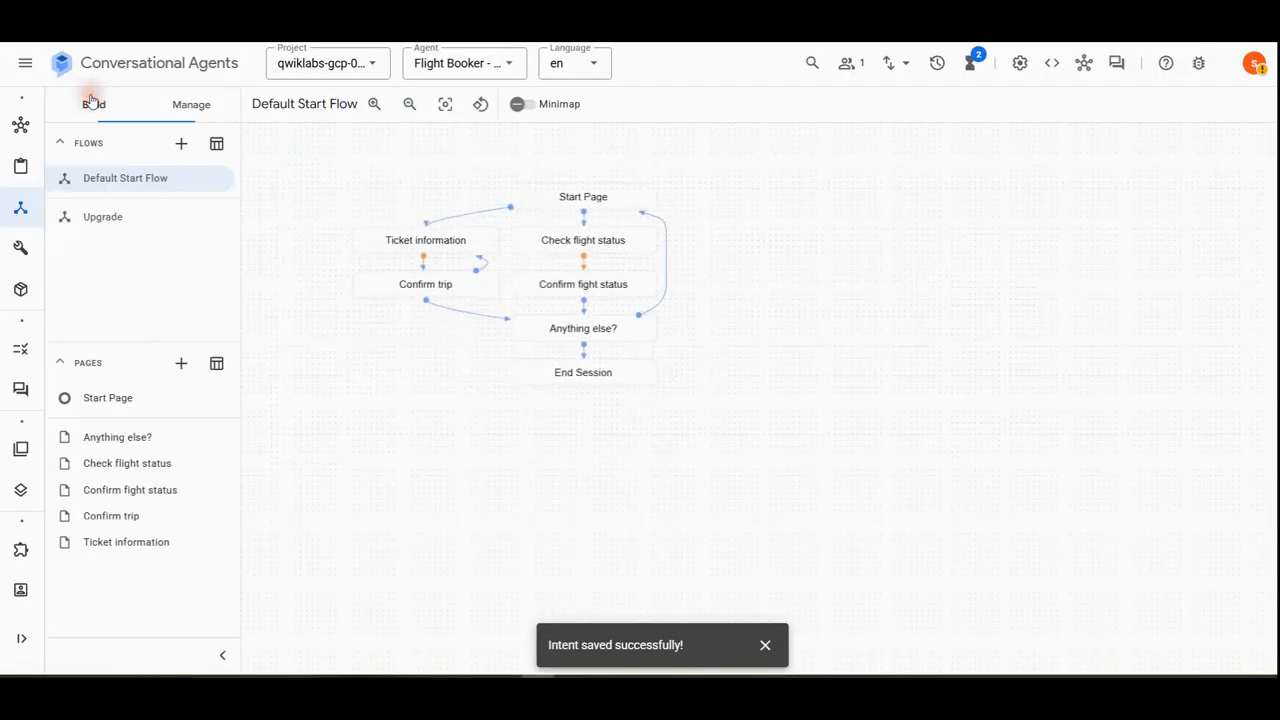
click(107, 179)
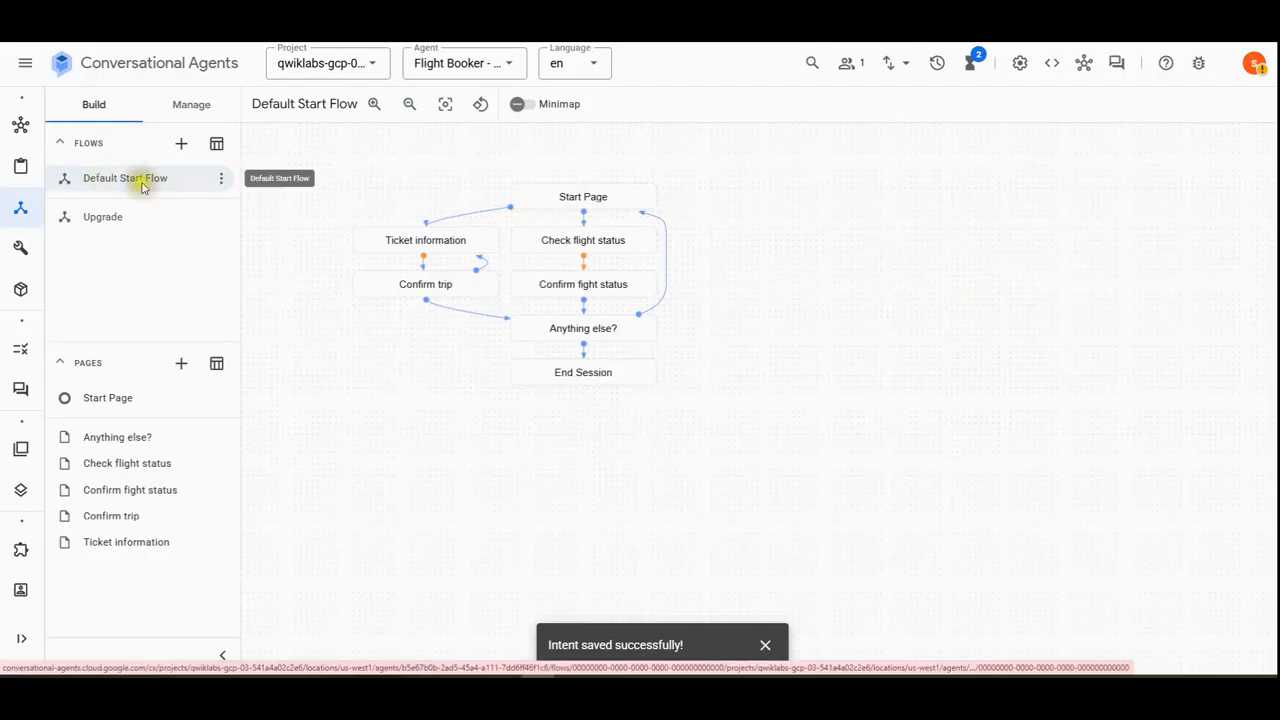
click(631, 290)
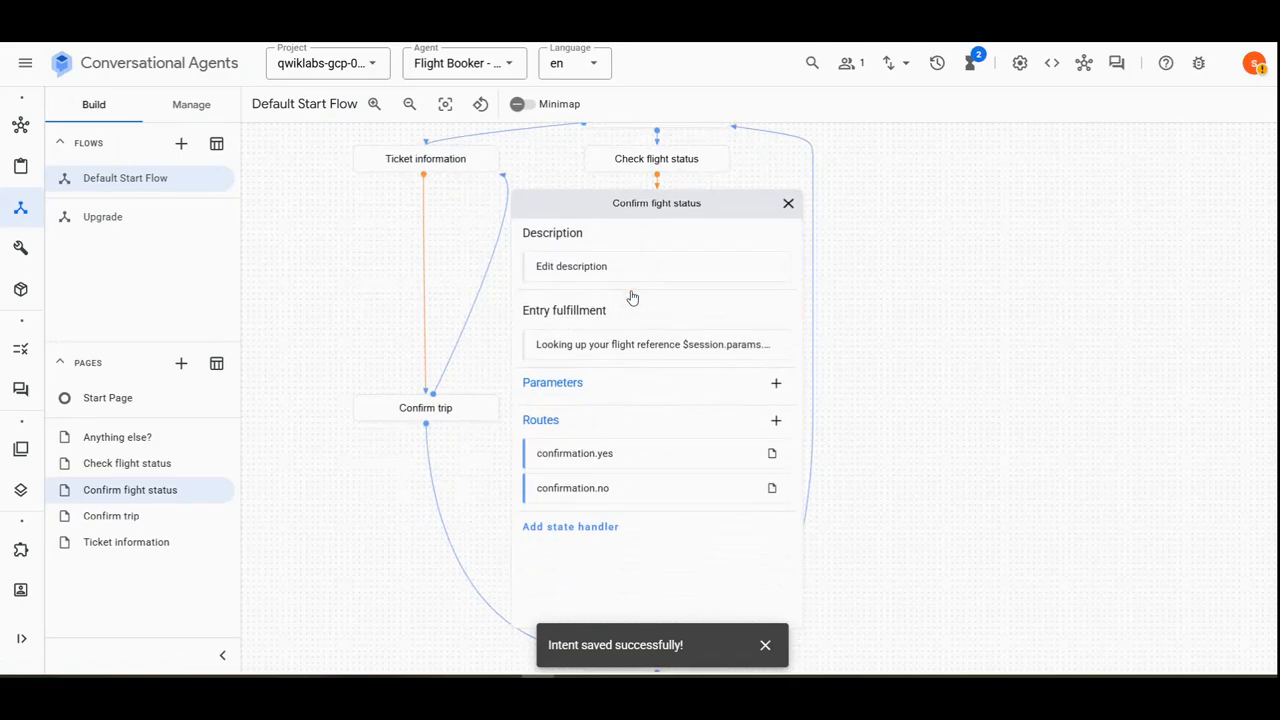
click(776, 421)
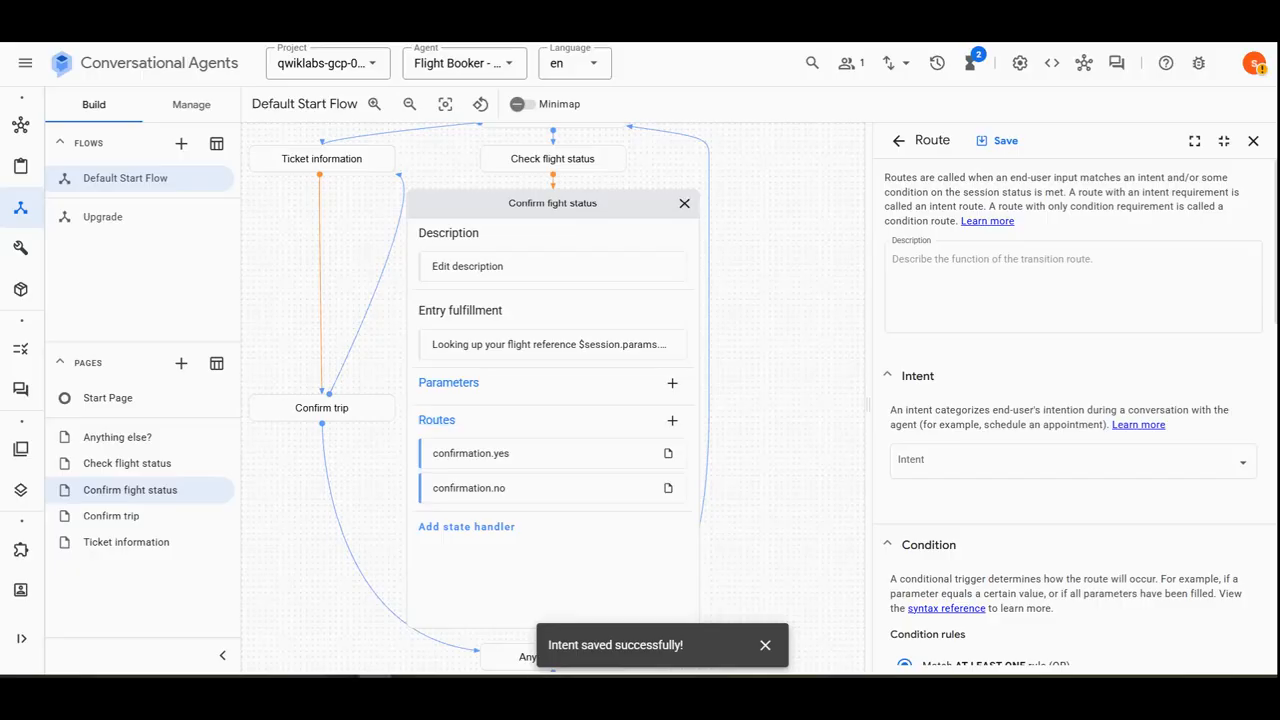
Set the new route's intent to user.request.repeat.
click(930, 460)
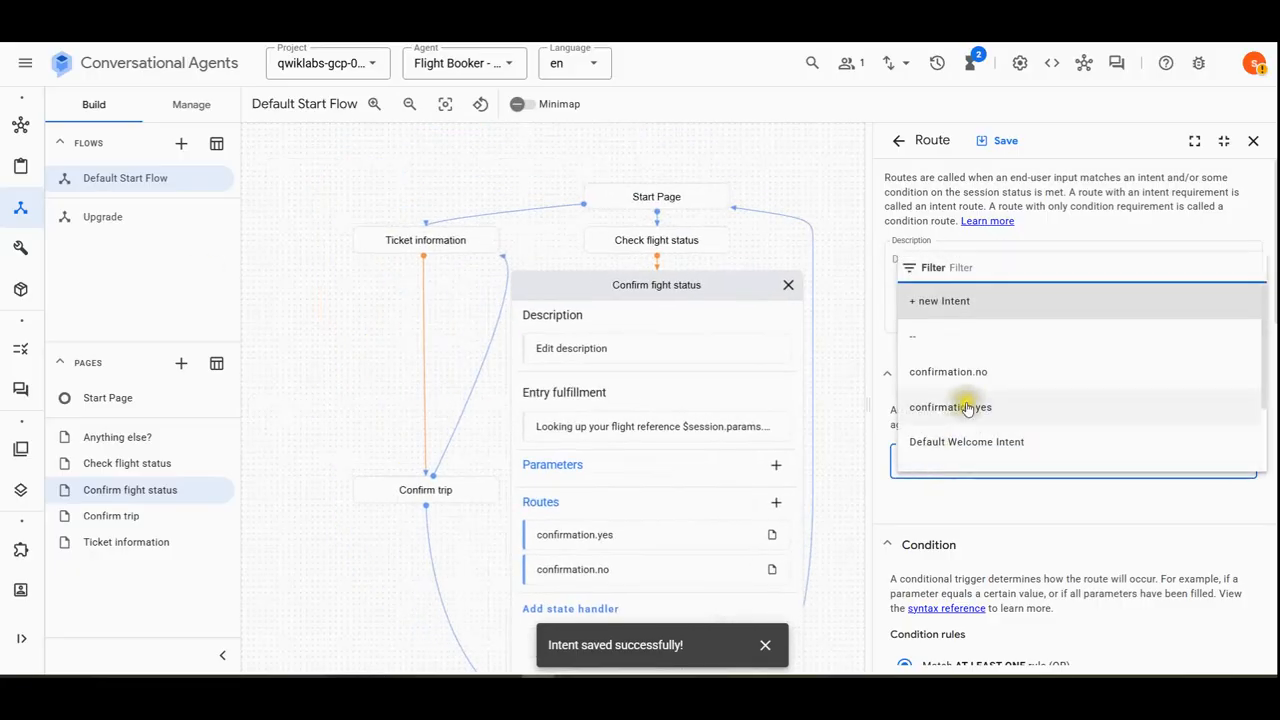
scroll(966, 407, down, 2)
click(986, 267)
text(Confirm flight status)
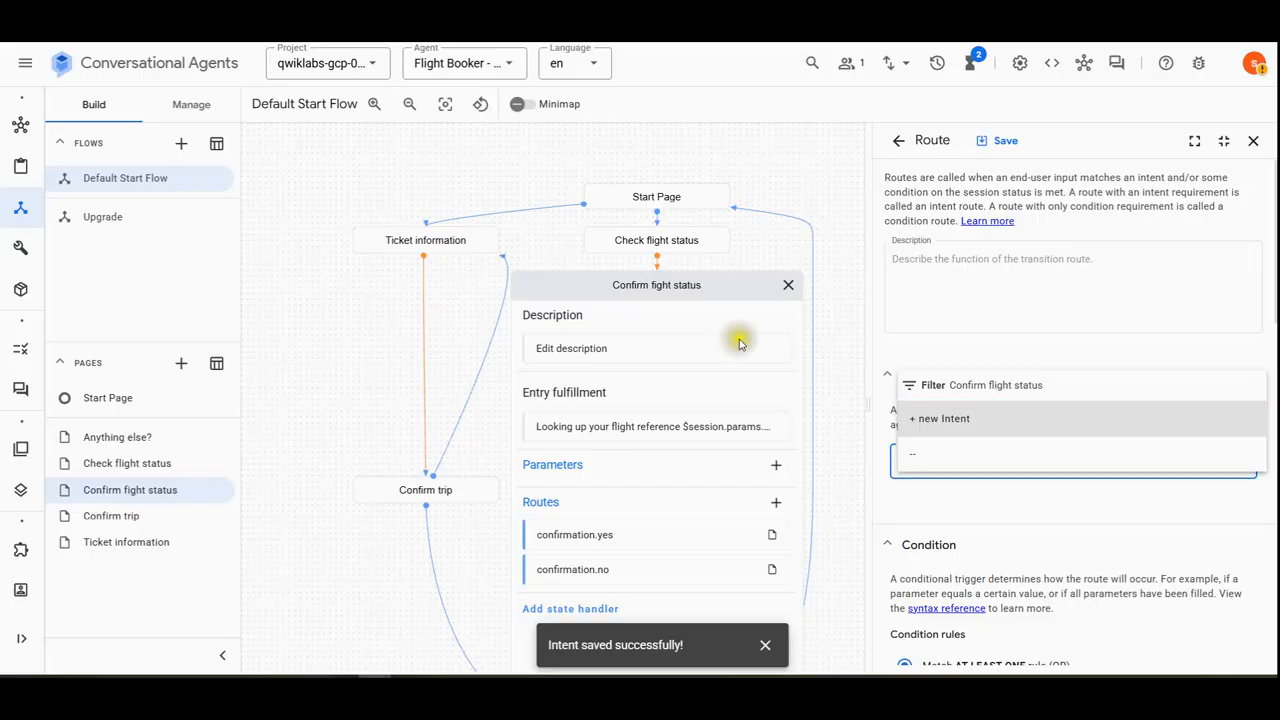
triple_click(980, 385)
text(user.request.repeat)
click(975, 453)
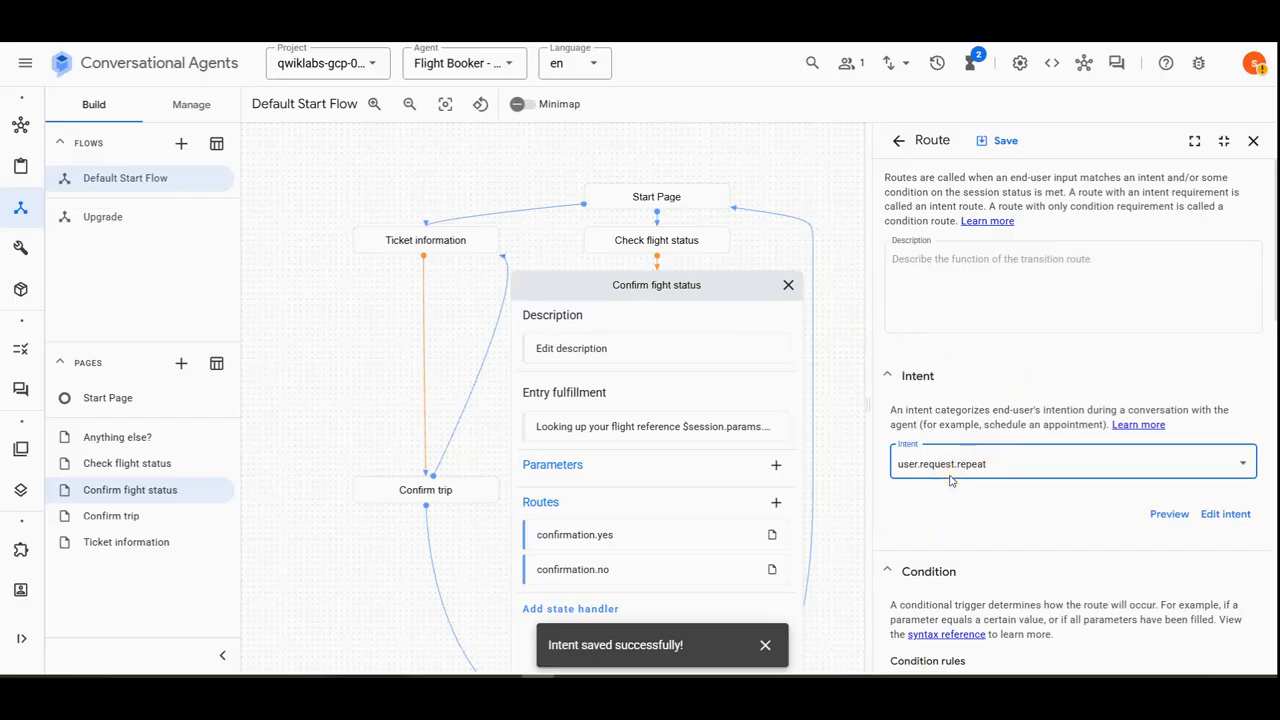
click(953, 472)
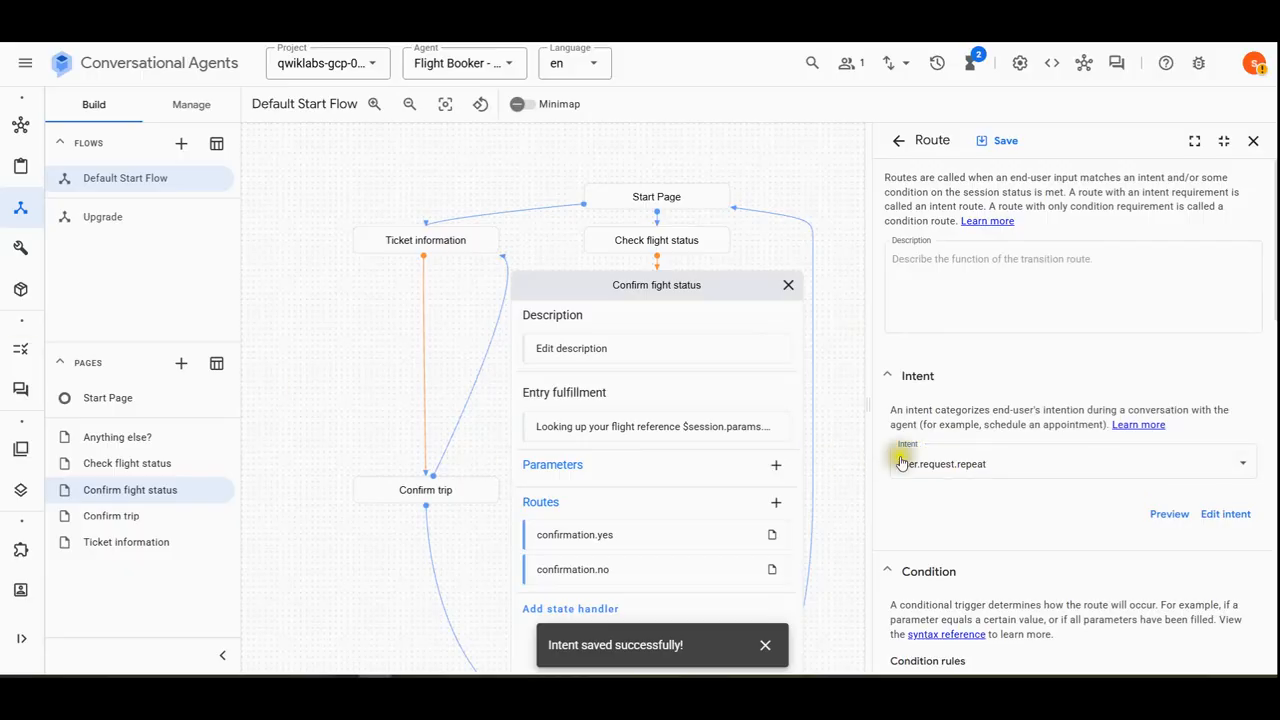
Add an agent dialogue response to the route's fulfillment with the text 'Sure, let me repeat that:' in single quotes.
scroll(980, 451, down, 5)
click(960, 478)
scroll(960, 480, down, 1)
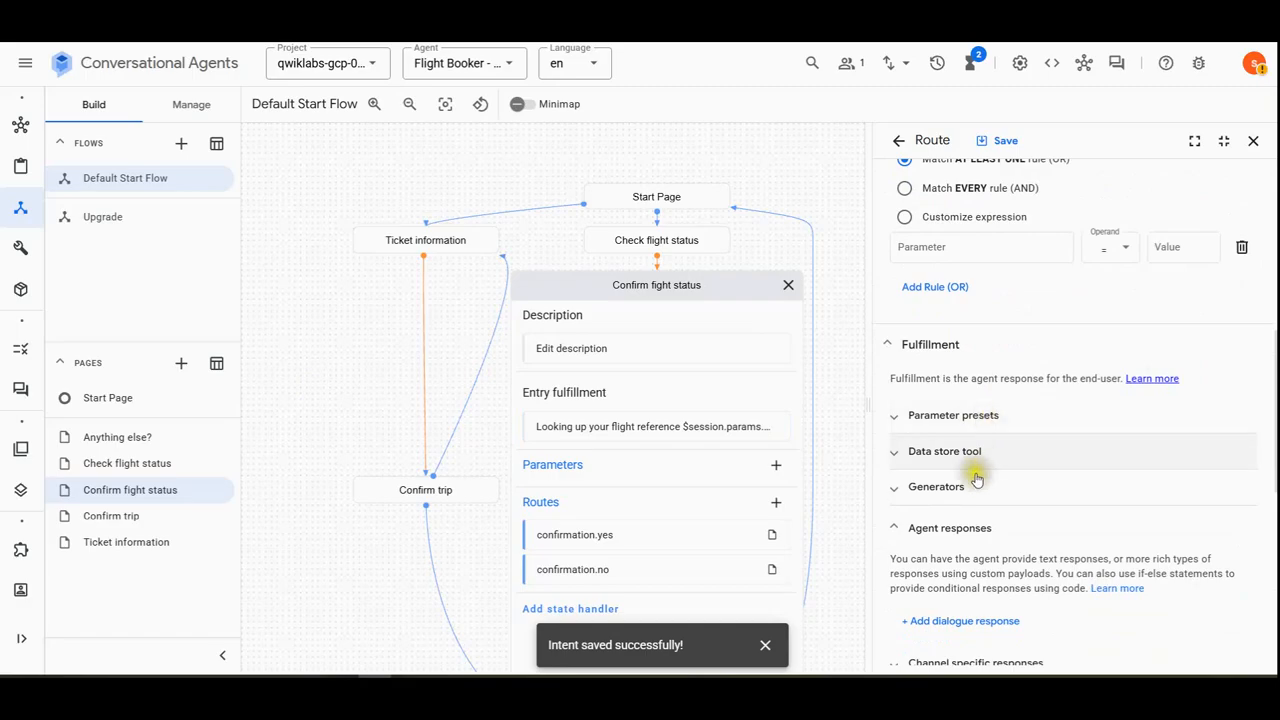
click(950, 543)
click(965, 528)
scroll(960, 520, down, 5)
click(965, 220)
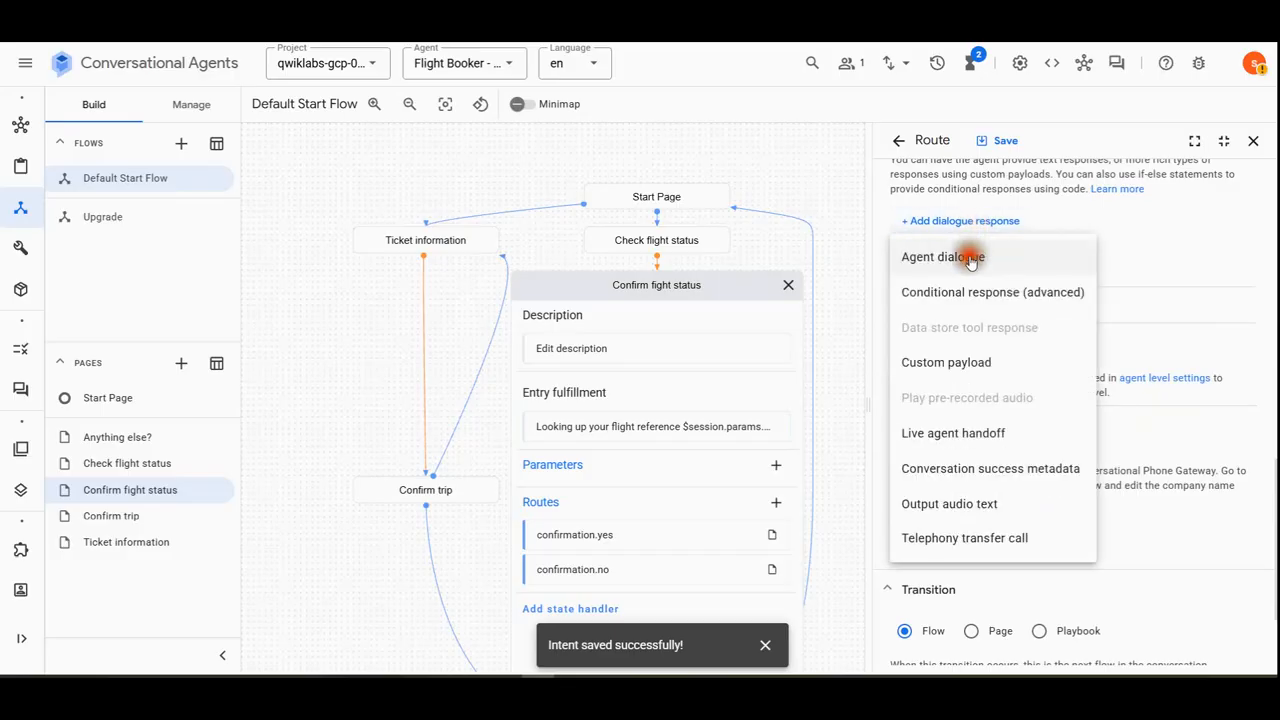
click(963, 251)
click(966, 268)
text('Sure, let me repeat that:')
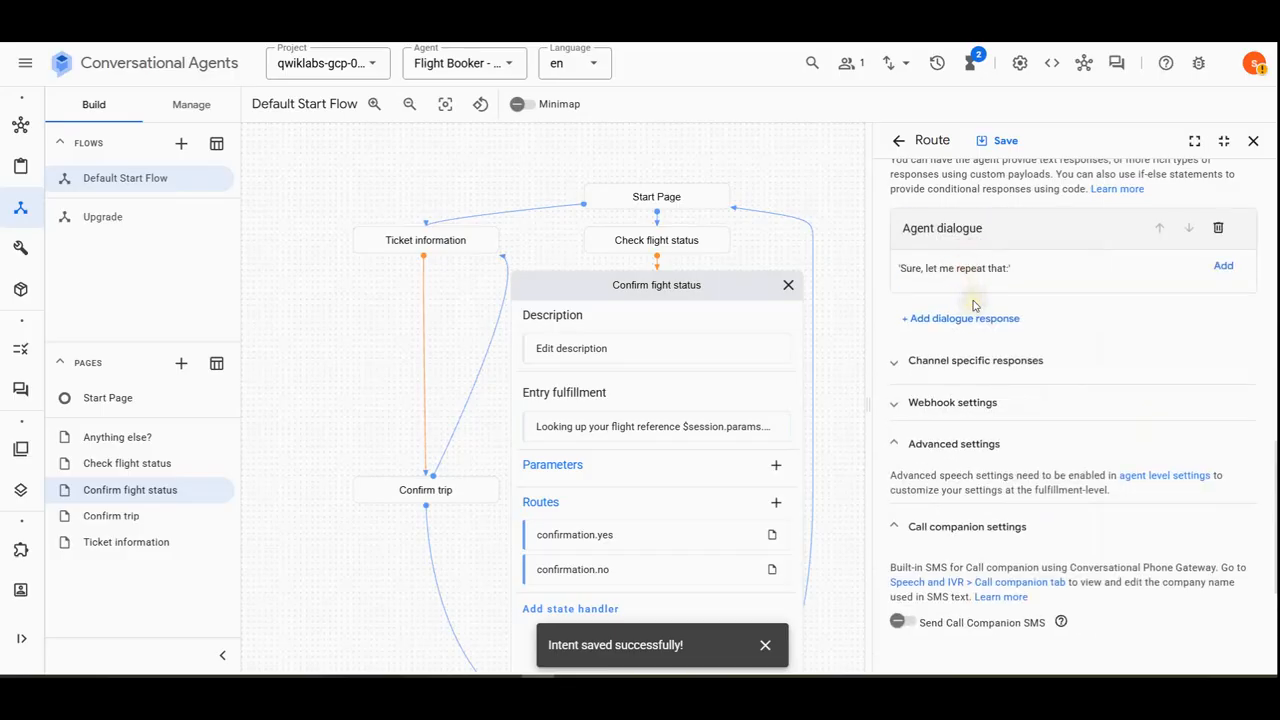
key(BackSpace)
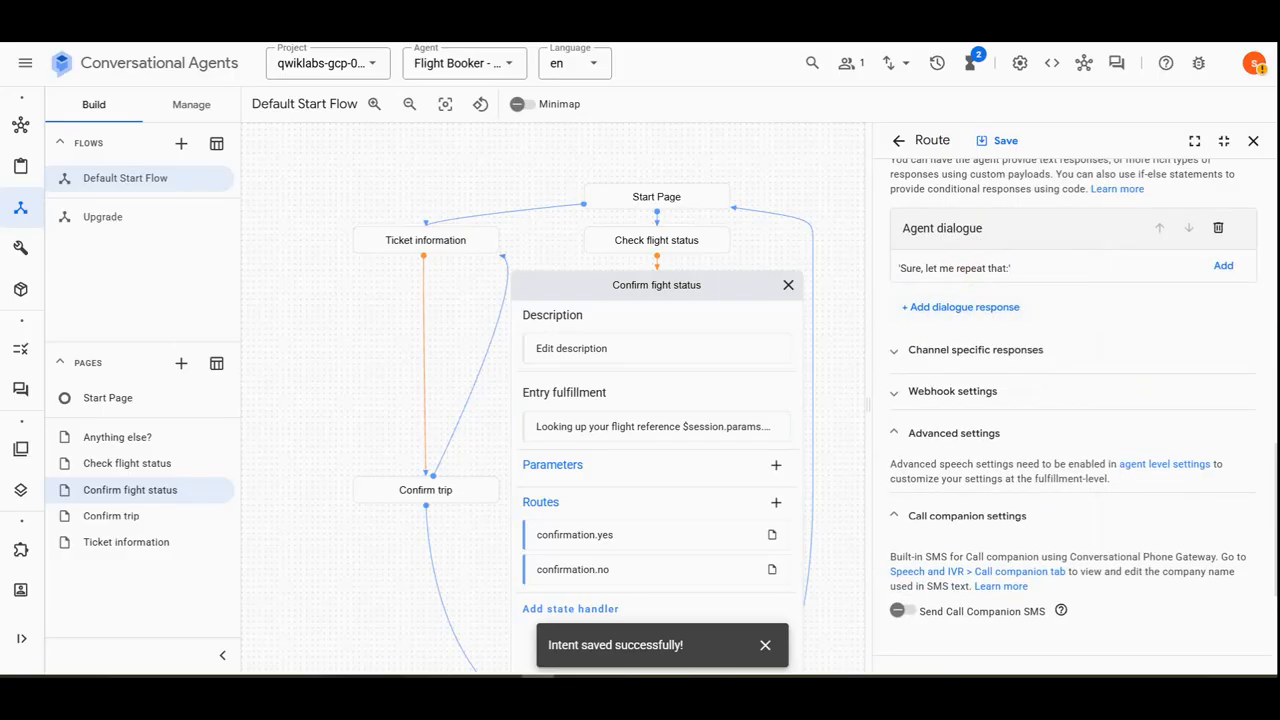
Set the route's transition to the Check flight status page and save the route.
scroll(1000, 575, down, 3)
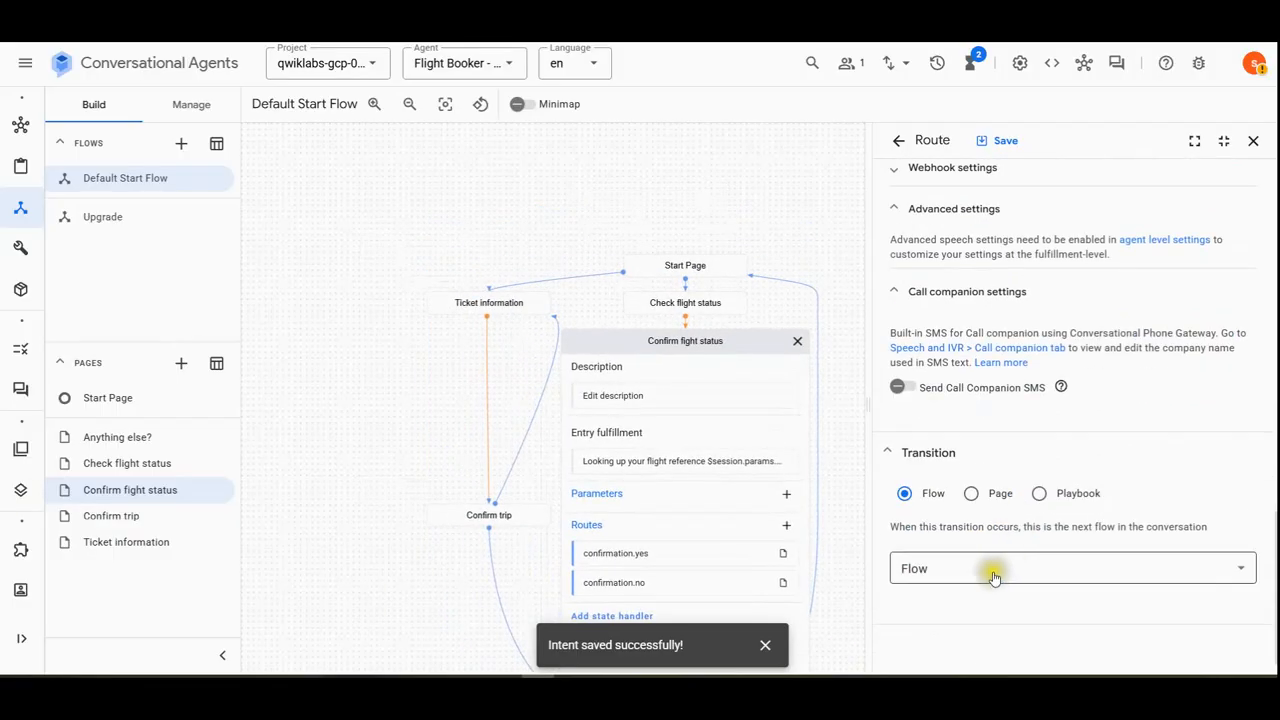
click(995, 493)
click(957, 569)
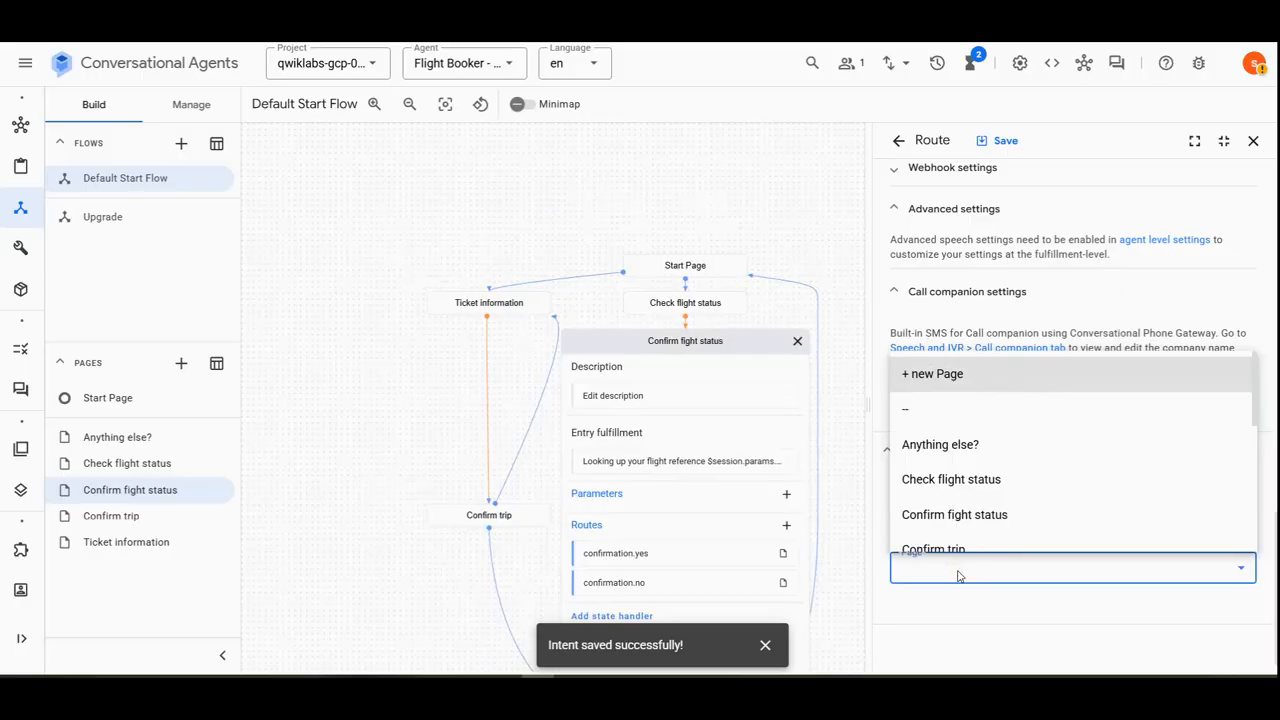
click(986, 479)
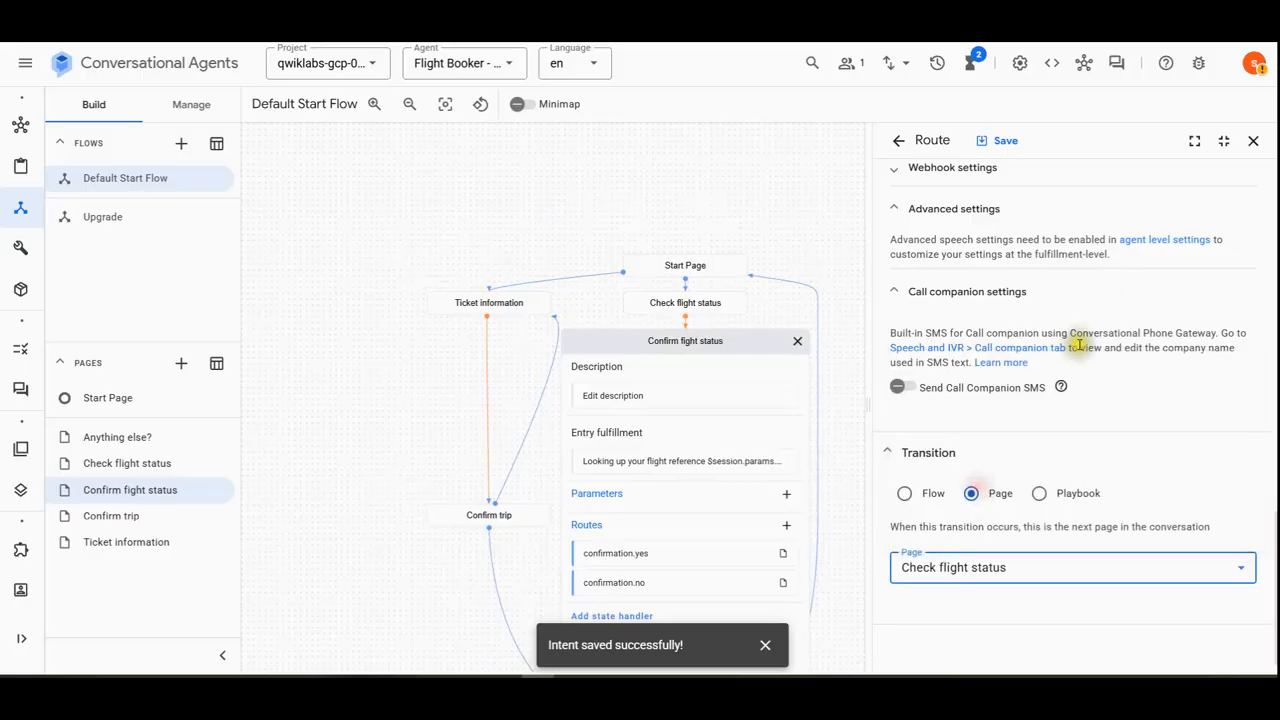
click(1003, 150)
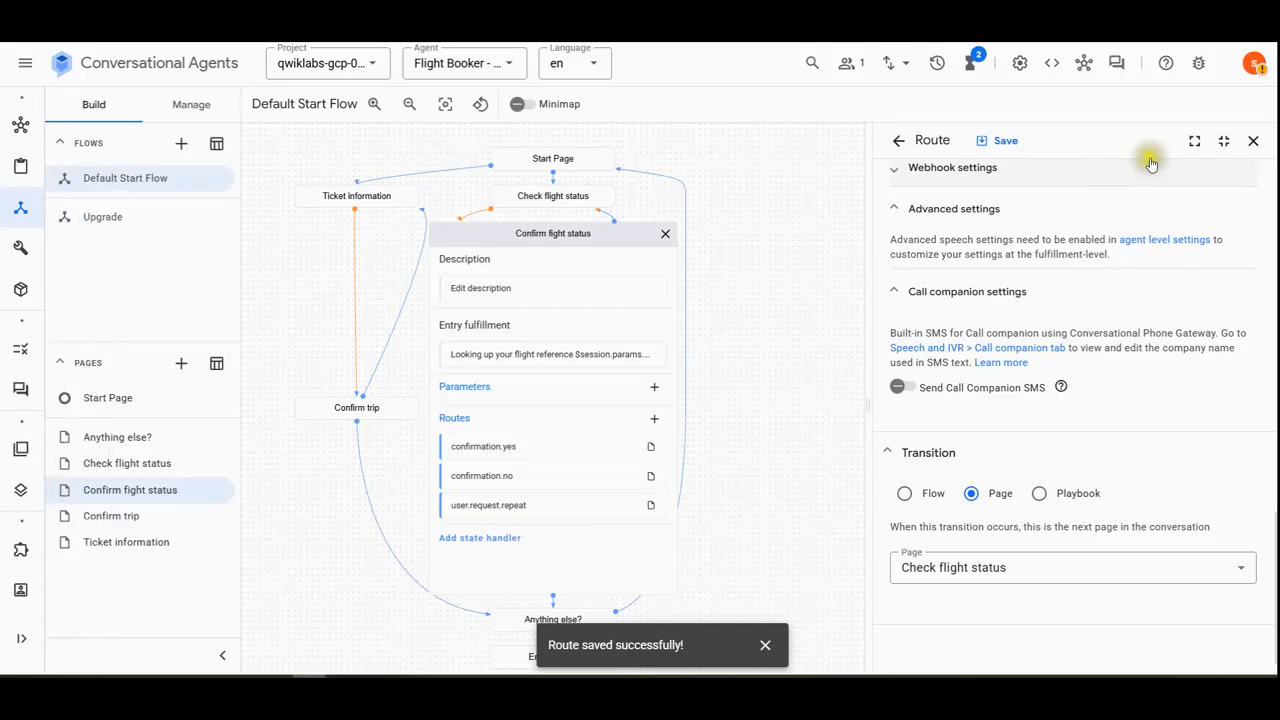
Start a preview conversation with the agent by sending "I want to check flight status" and answer with the flight booking reference.
click(1125, 68)
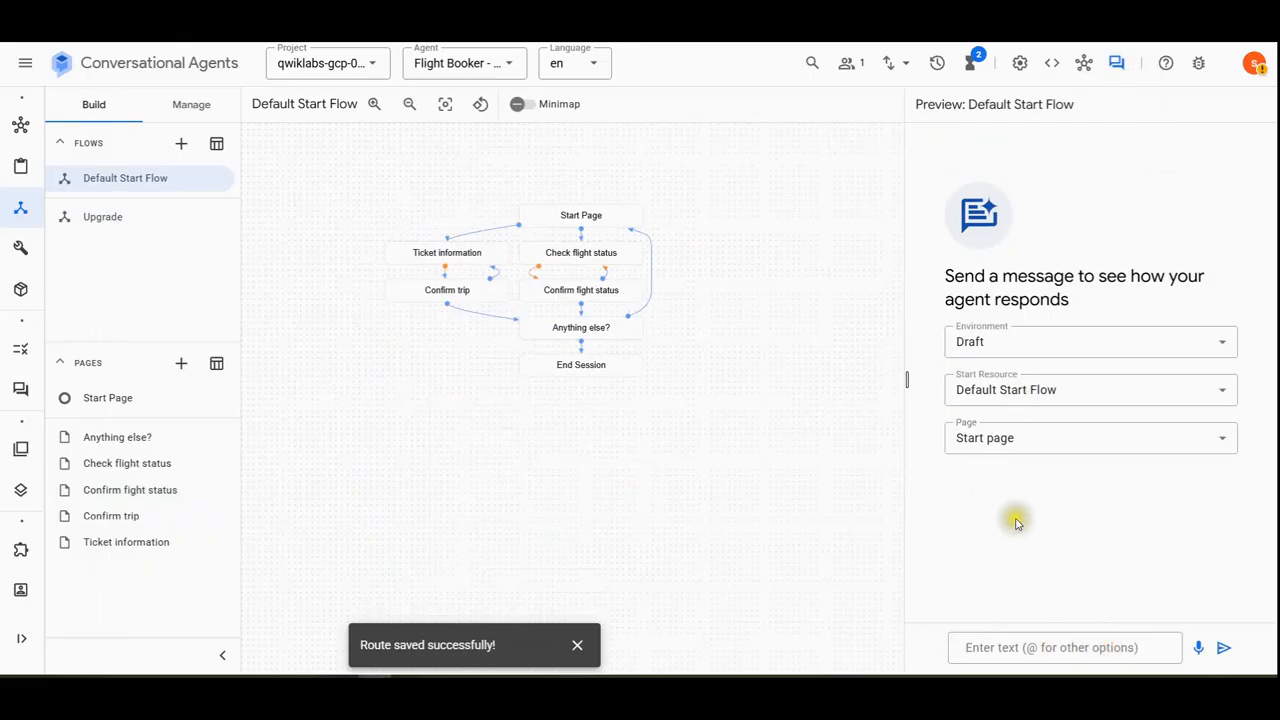
click(1017, 648)
text(I want to check flight status)
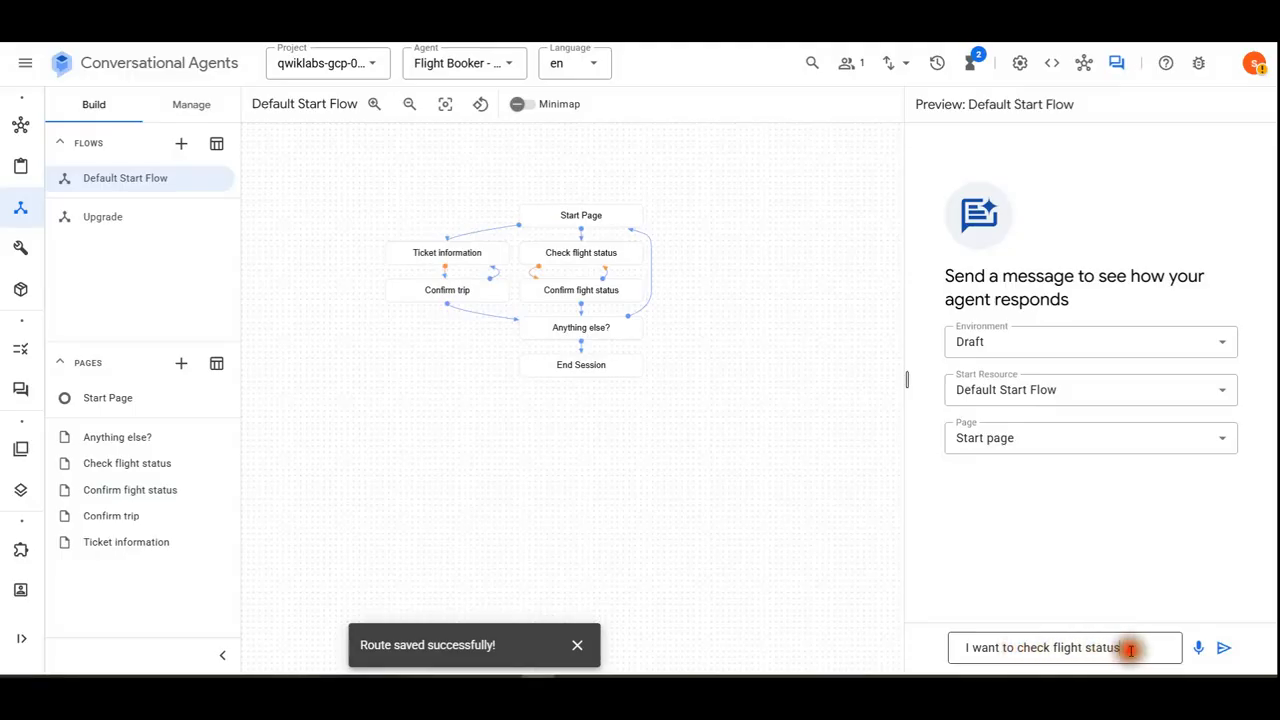
click(1221, 648)
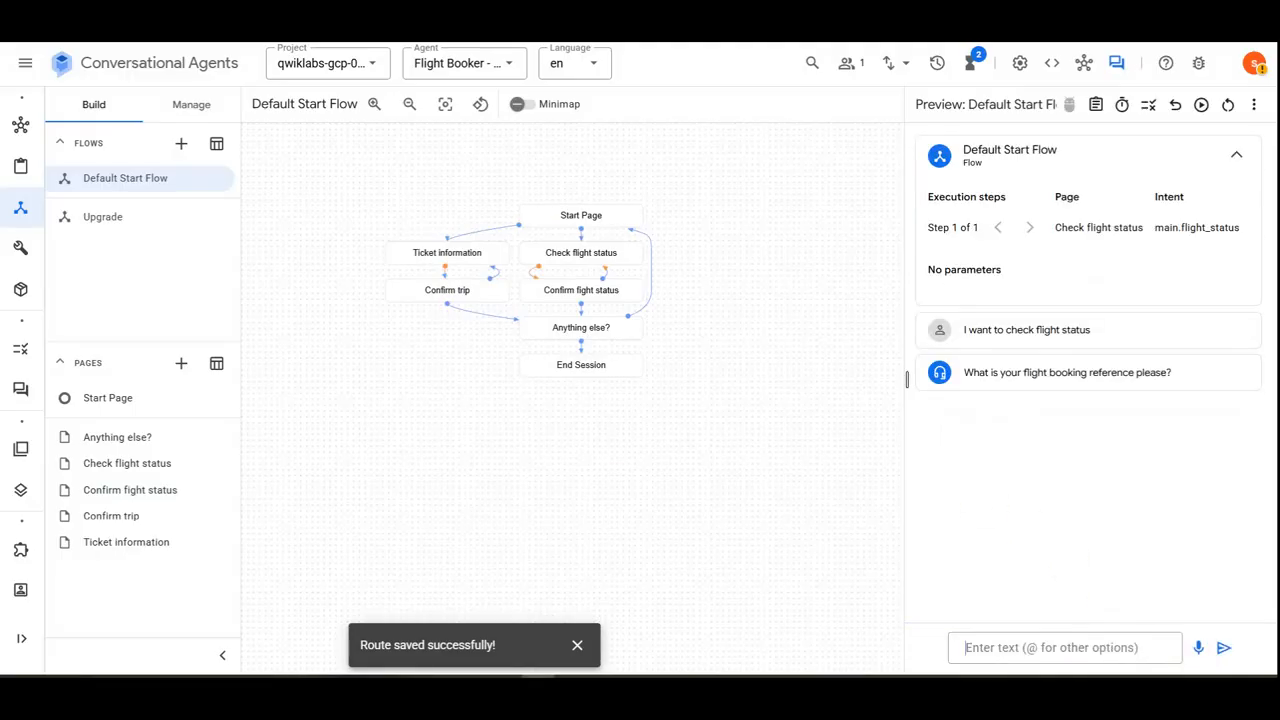
click(1029, 646)
text(ND48PQ)
click(1223, 647)
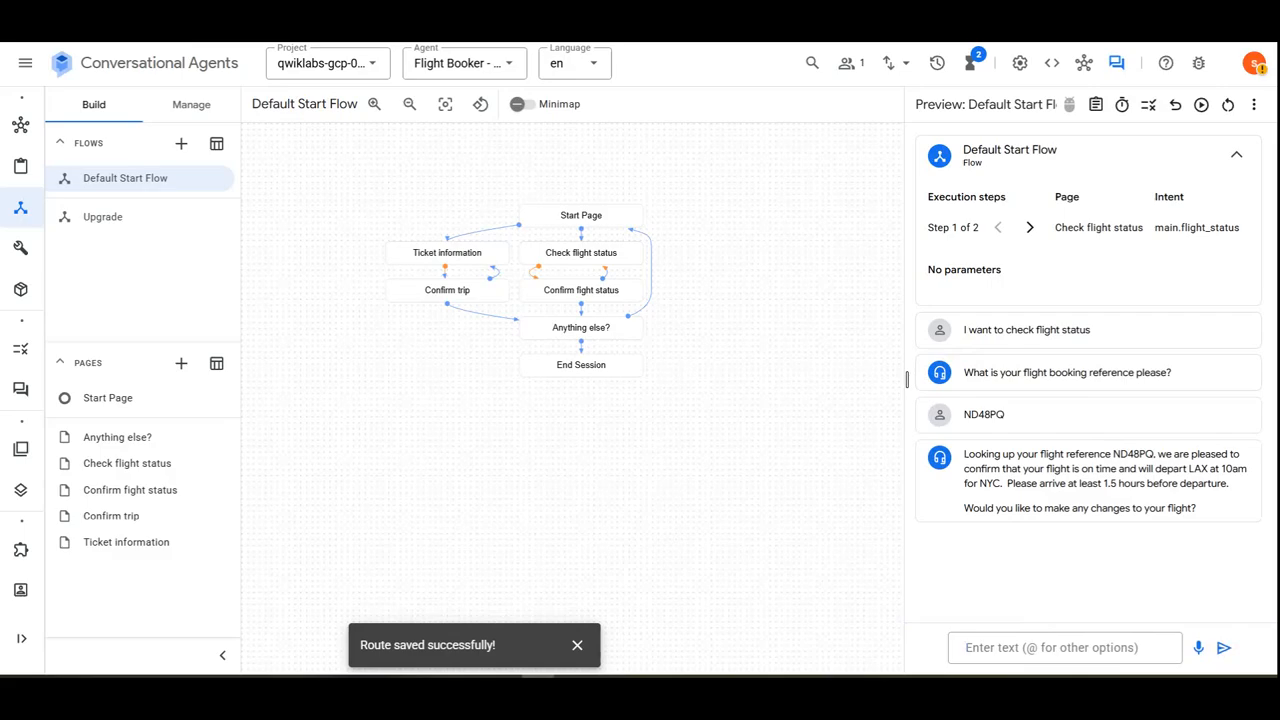
Send "Please repeat" in the preview conversation to test the repeat route.
click(971, 647)
text(Please repeat)
click(1220, 650)
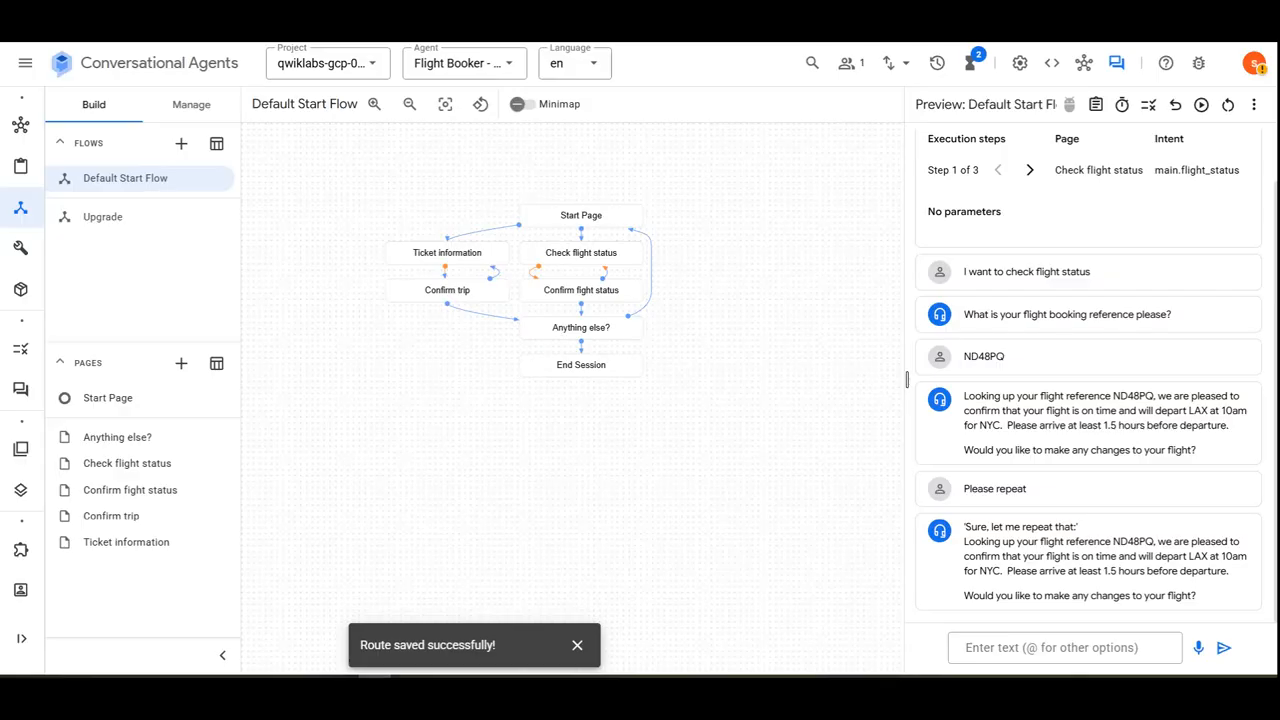
Go to the agent's intents and start a new intent with the display name faq.miles.upgrade.
click(191, 104)
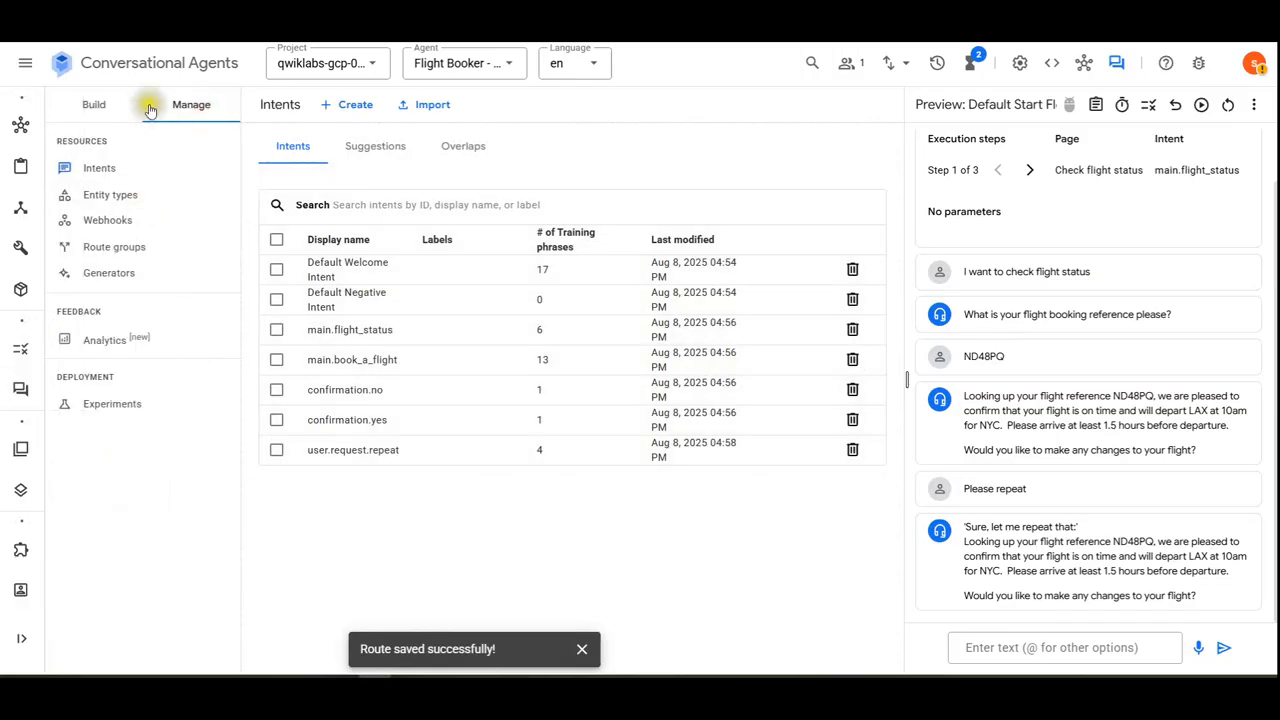
click(352, 104)
click(326, 185)
text(faq.miles.upgrade)
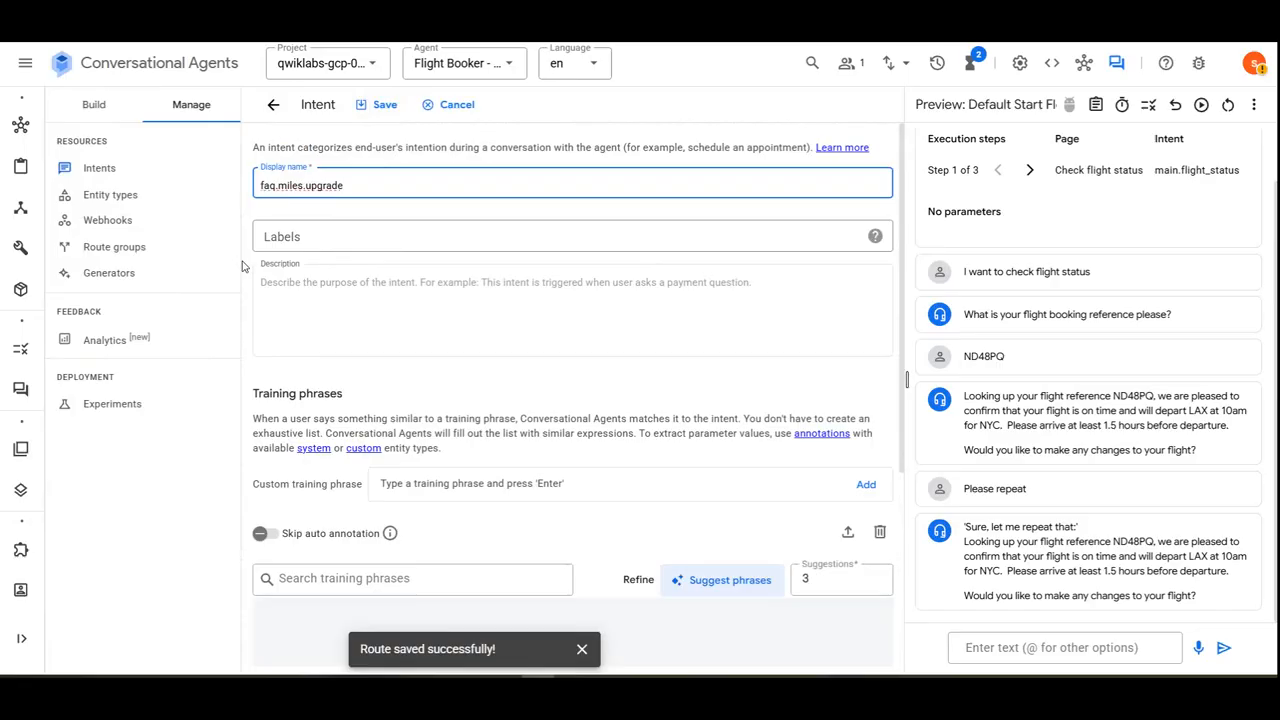
click(375, 677)
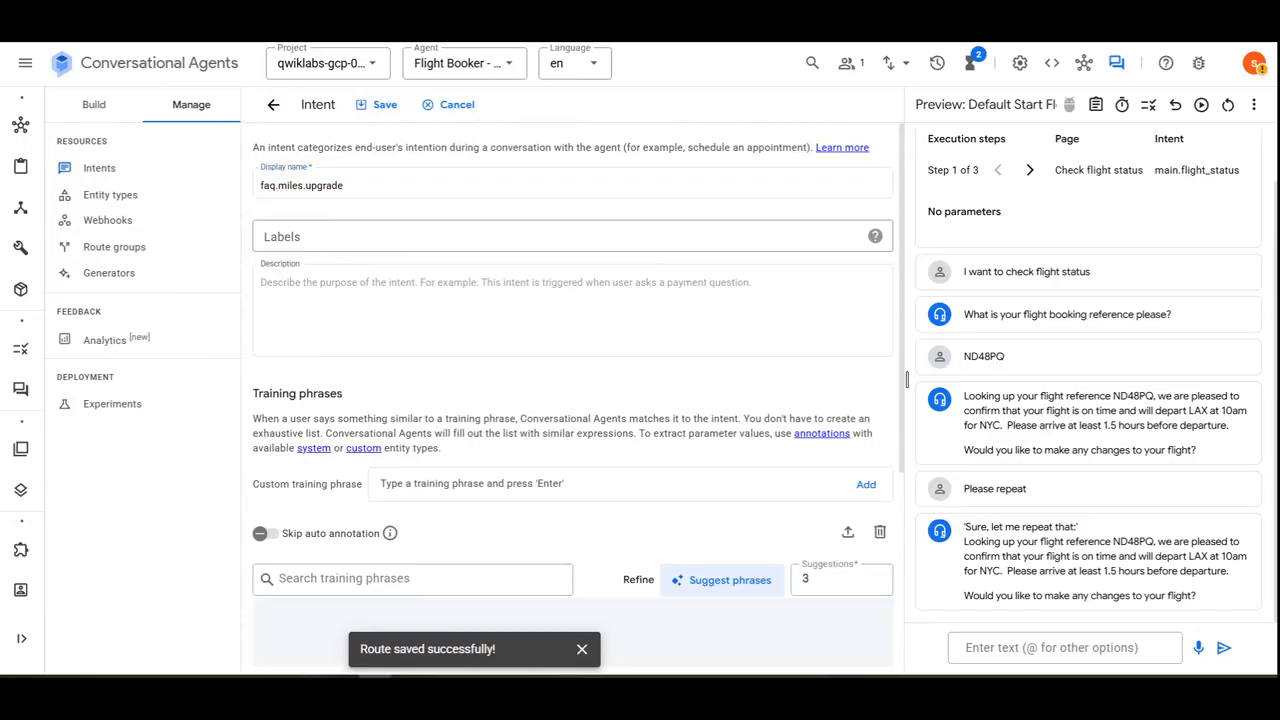
Add the training phrases "Can I upgrade to 1st class using my frequent flyer miles?" and "First class upgrade with miles" to the intent.
click(378, 483)
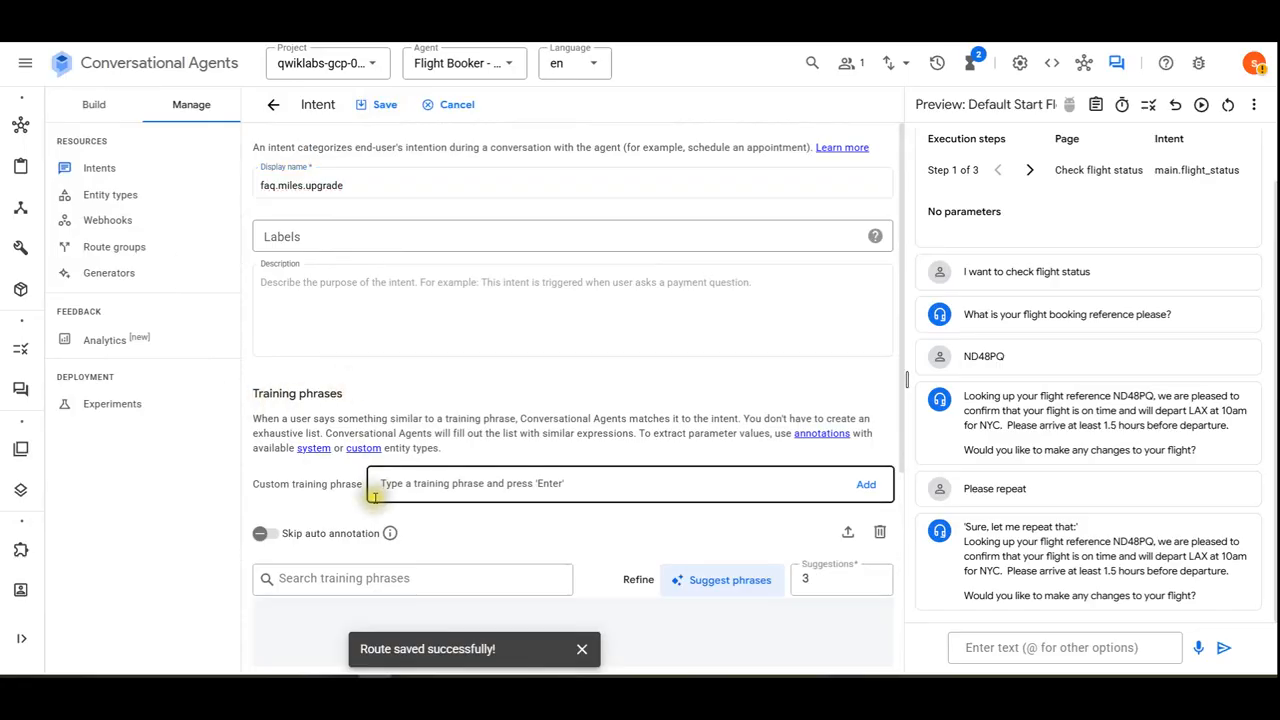
text(Can I upgrade to 1st class using my frequent flyer miles?)
click(864, 485)
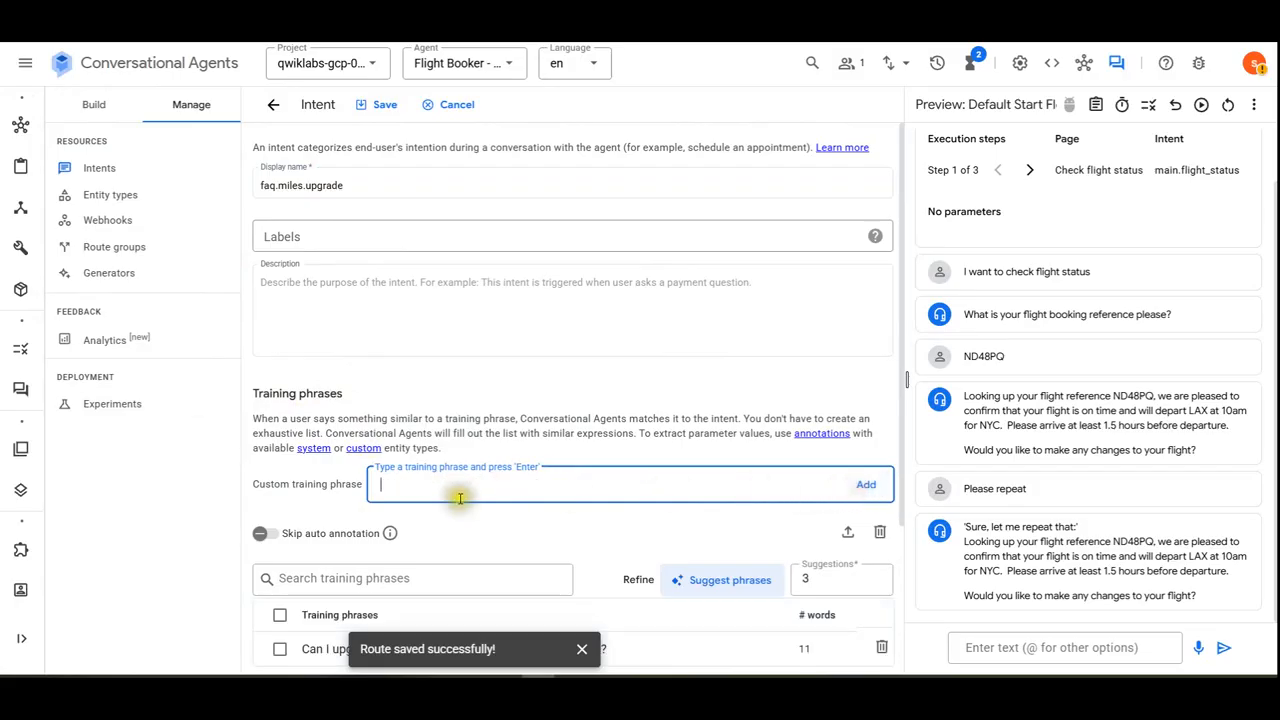
click(543, 483)
text(First class upgrade with miles)
click(866, 484)
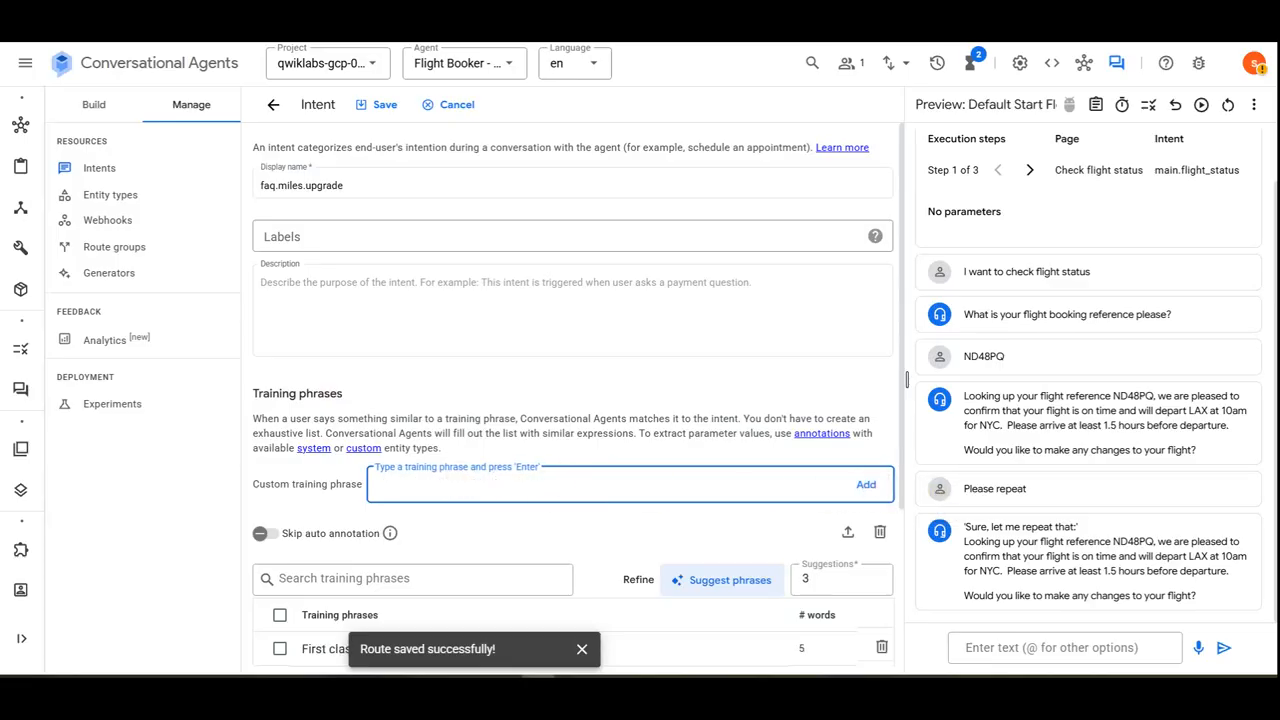
Add the training phrases "Business class upgrade with miles" and "Request upgrade" to the faq.miles.upgrade intent.
click(450, 486)
text(Business class upgrade with miles)
click(862, 486)
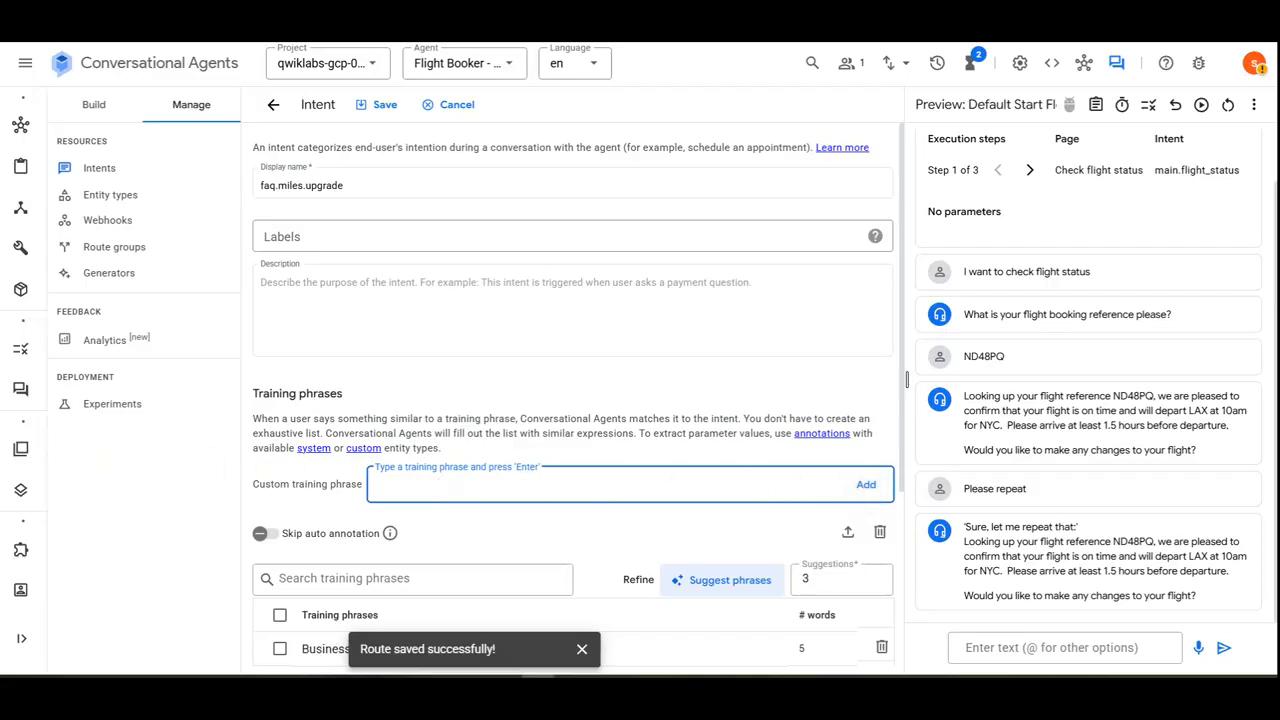
click(491, 486)
text(Request upgrade)
click(870, 486)
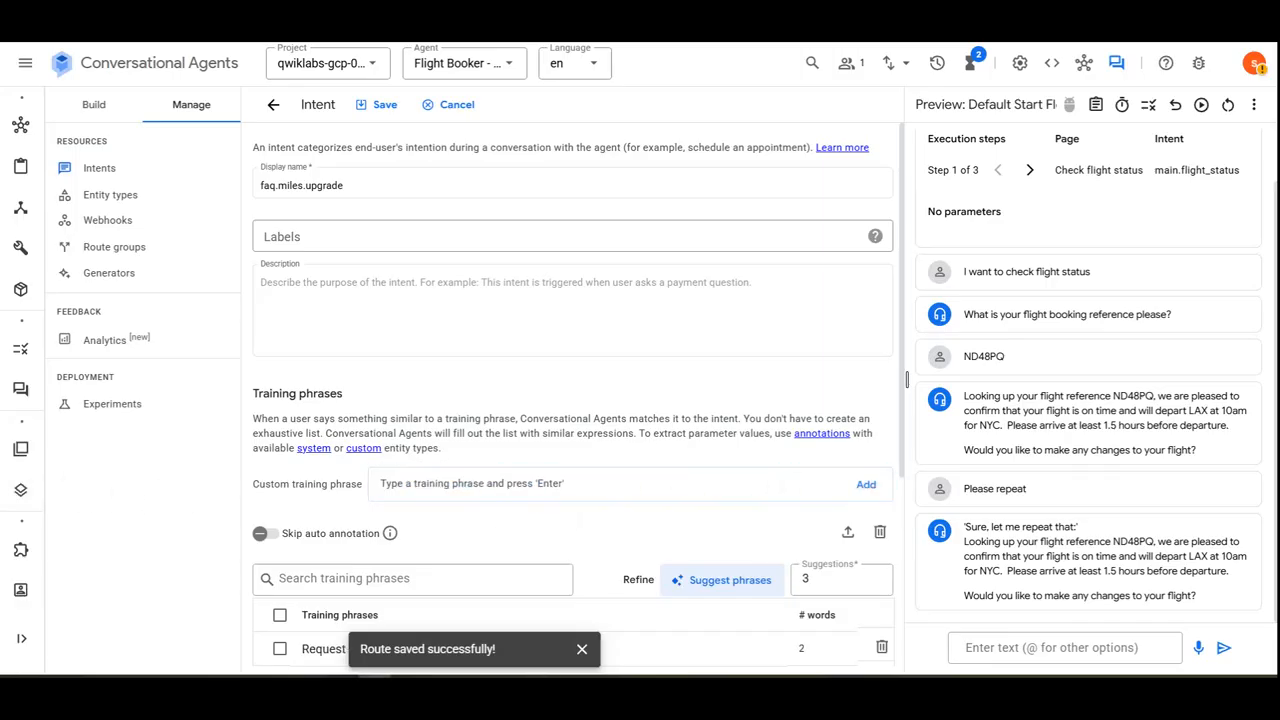
Add the training phrase "I want an upgrade" and save the faq.miles.upgrade intent.
click(390, 485)
text(I want an upgrade)
click(866, 486)
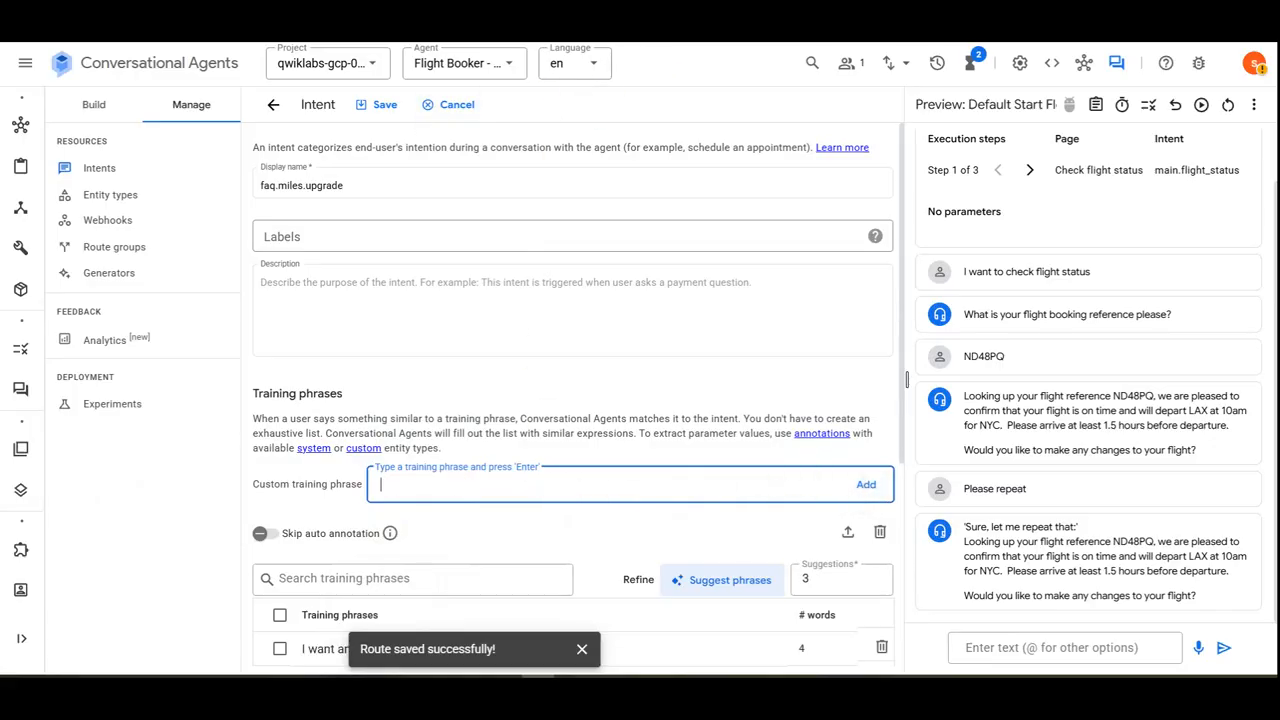
click(385, 104)
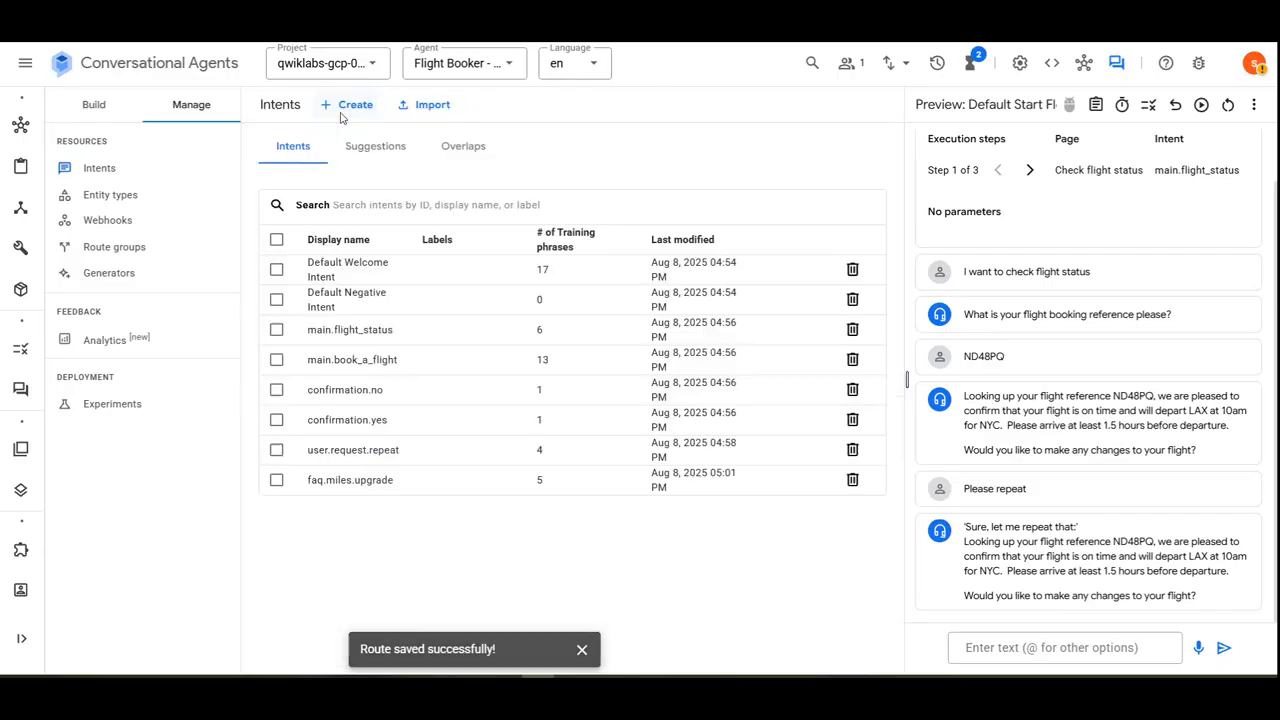
Start another intent with the display name faq.cabin.limits.
click(357, 107)
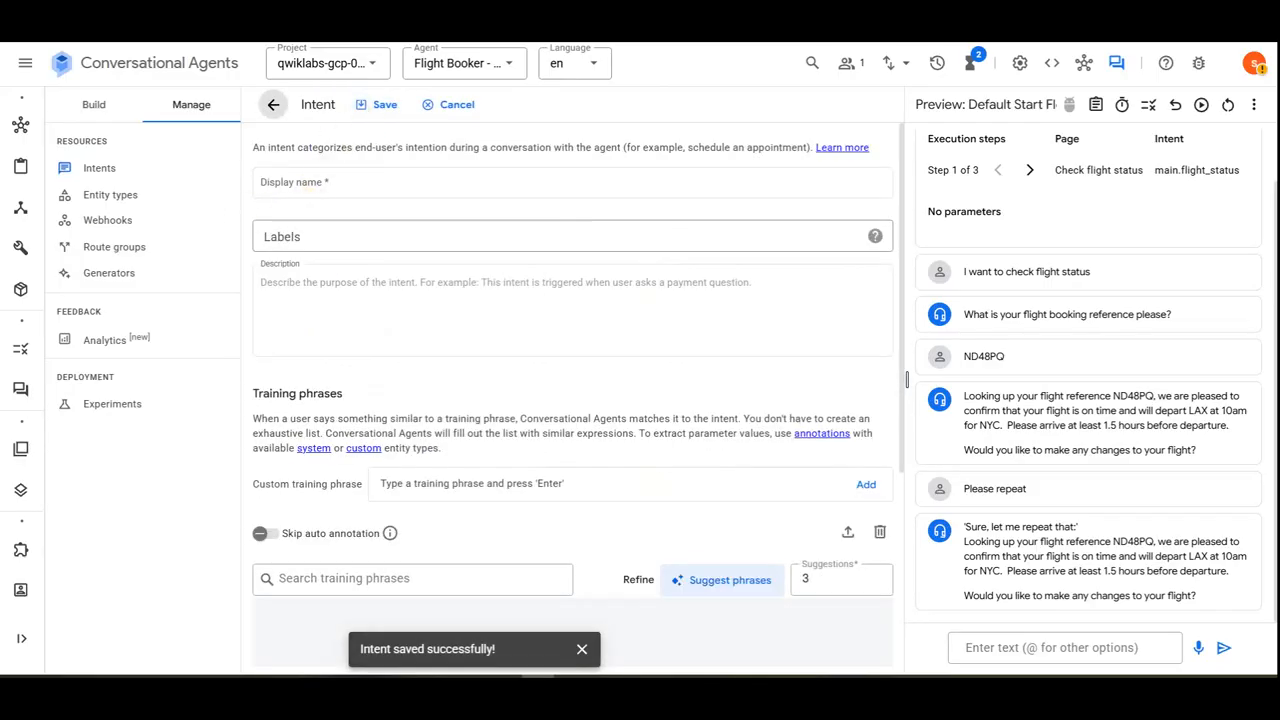
click(280, 183)
text(faq.cabin.limits)
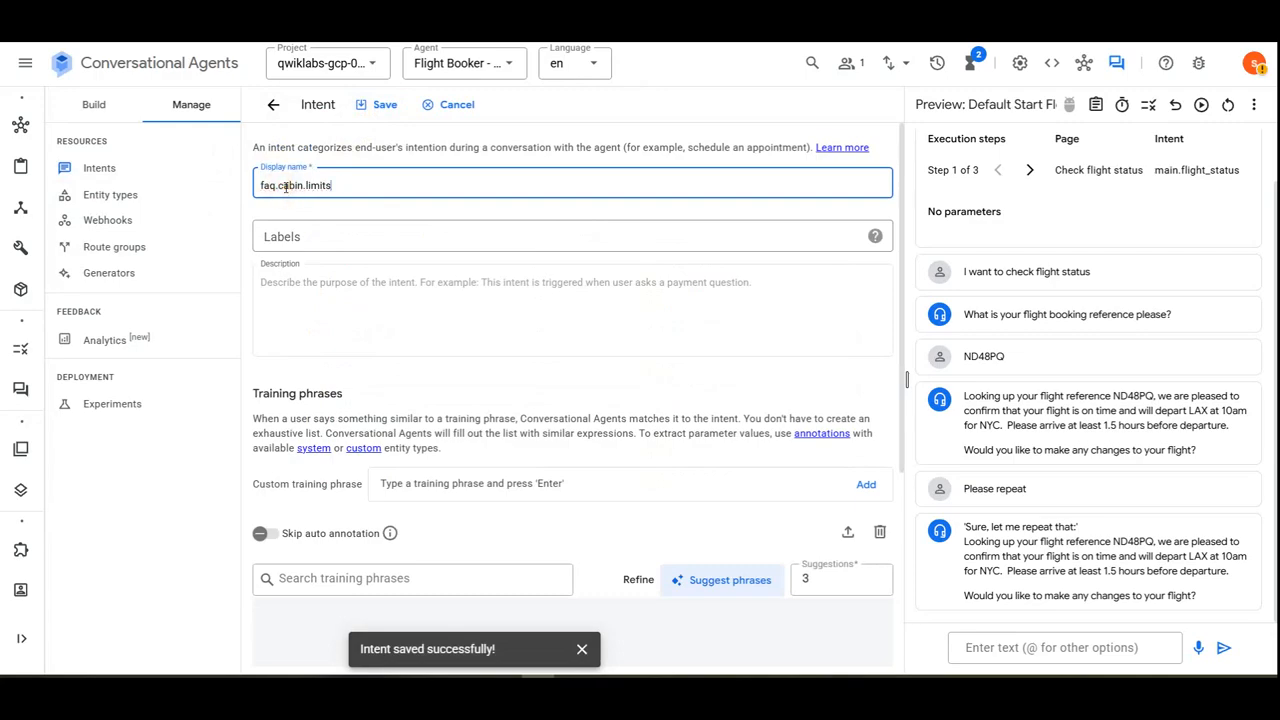
Add the training phrases "How many bags can I bring into the cabin with me?" and "What is the limit on carry-on baggage?".
click(422, 487)
text(How many bags can I bring into the cabin with me?)
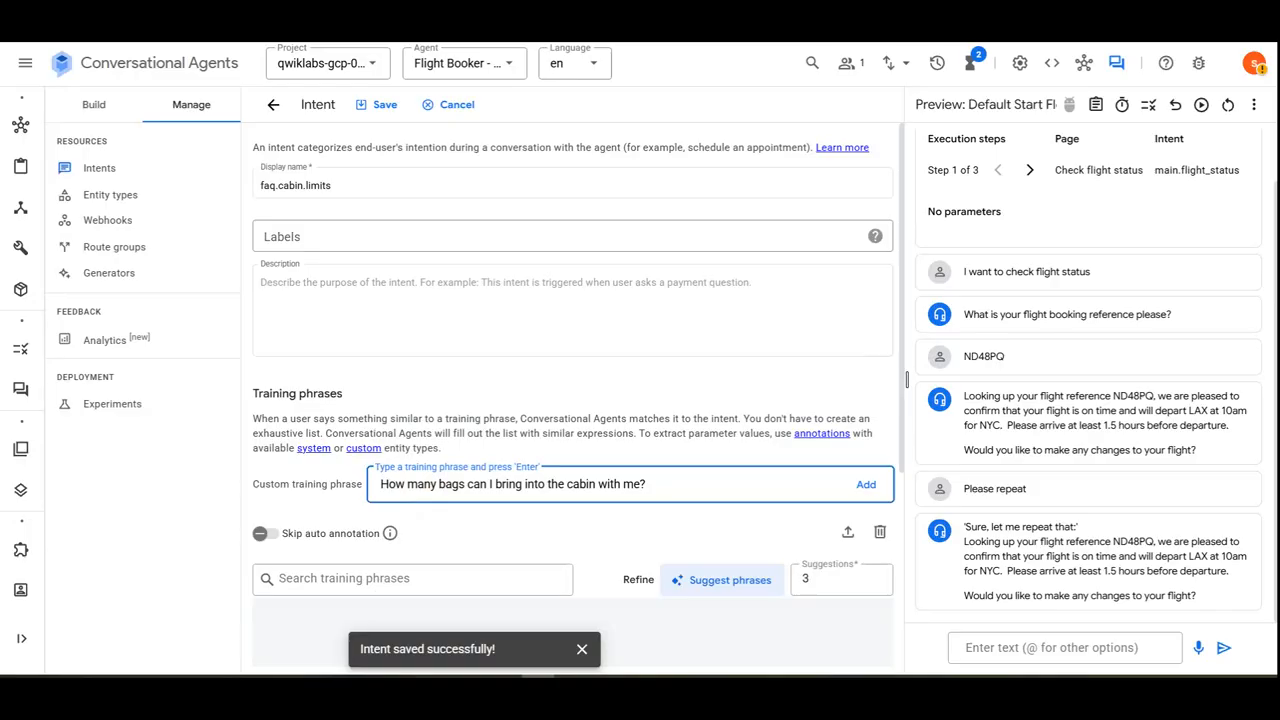
click(858, 484)
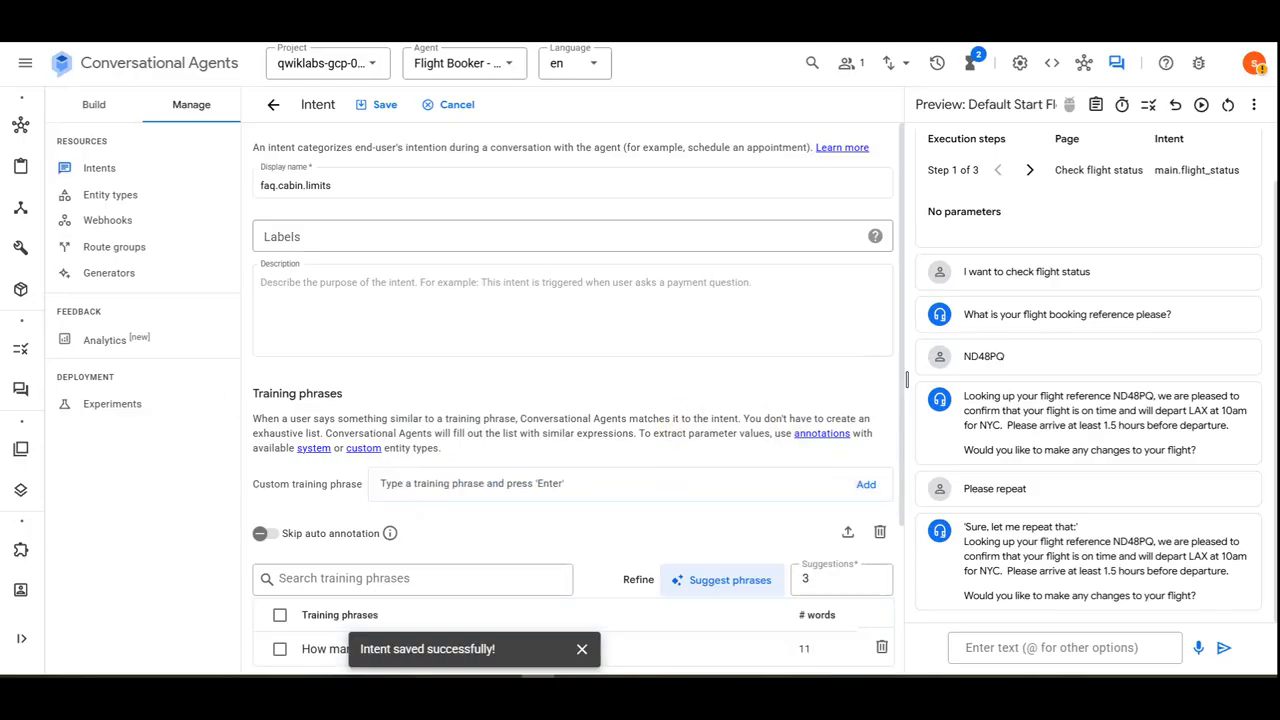
click(424, 484)
text(What is the limit on carry-on baggage?)
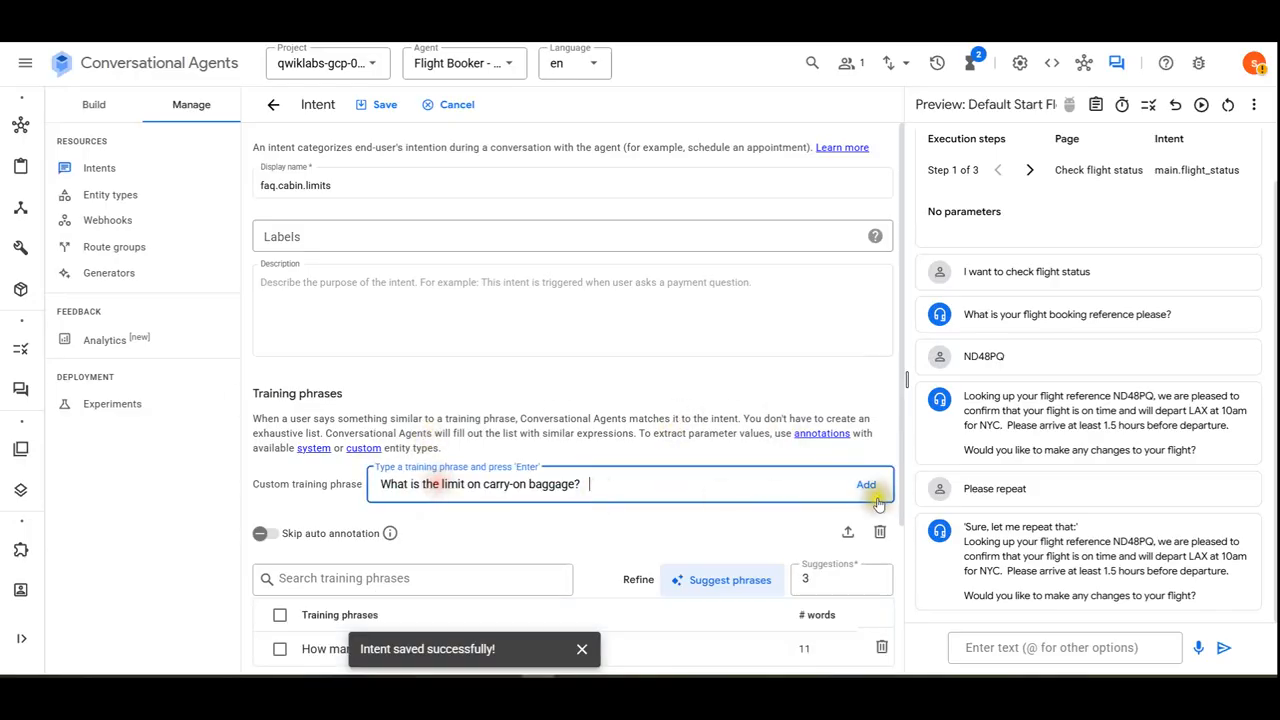
click(866, 484)
Add training phrases "Can I bring more than 2 bags into the cabin?", "Am I limited to two?" and "What's the max on bags?" and save the intent.
click(572, 476)
text(Can I bring more than 2 bags into the cabin?)
click(866, 484)
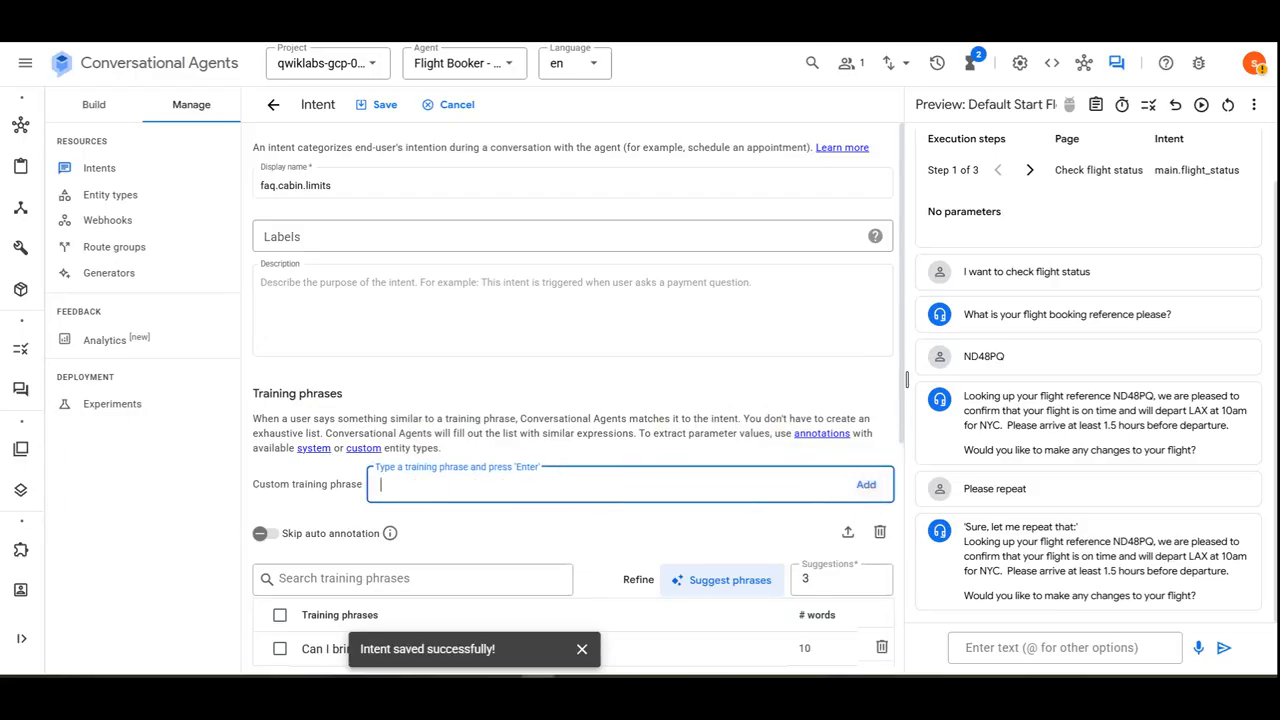
click(534, 484)
text(Am I limited to two?)
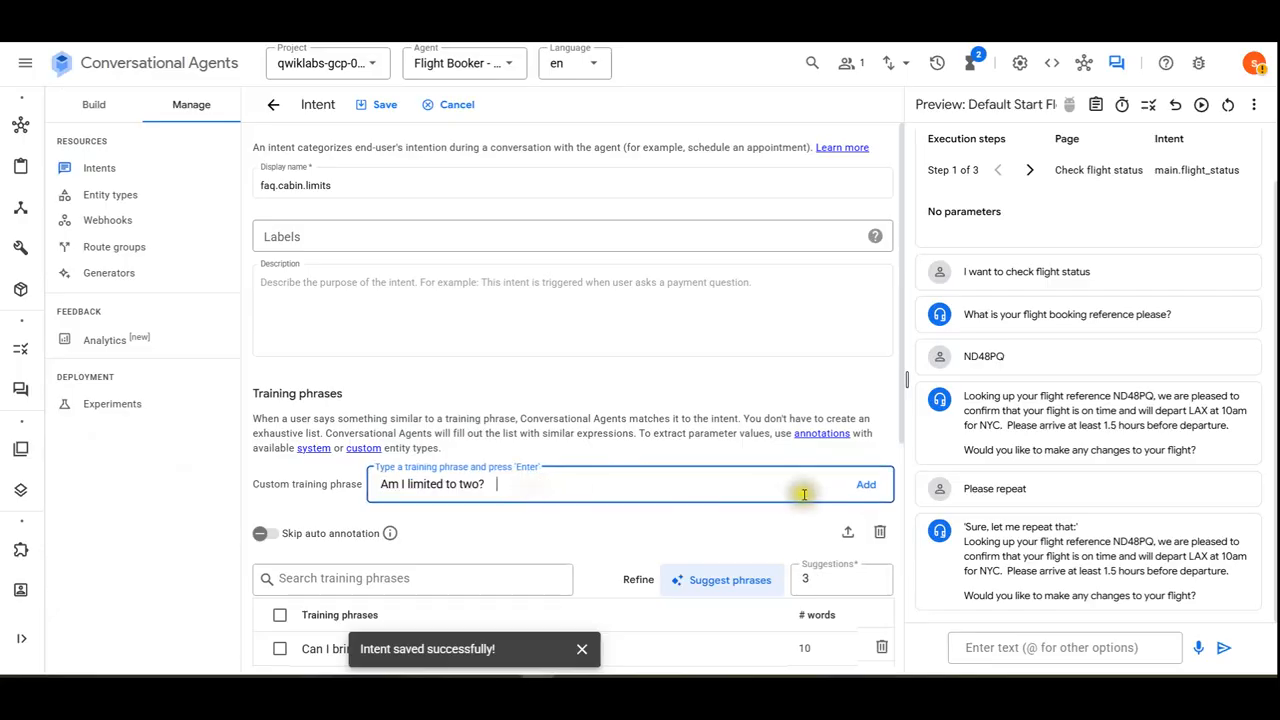
key(Return)
scroll(486, 466, down, 3)
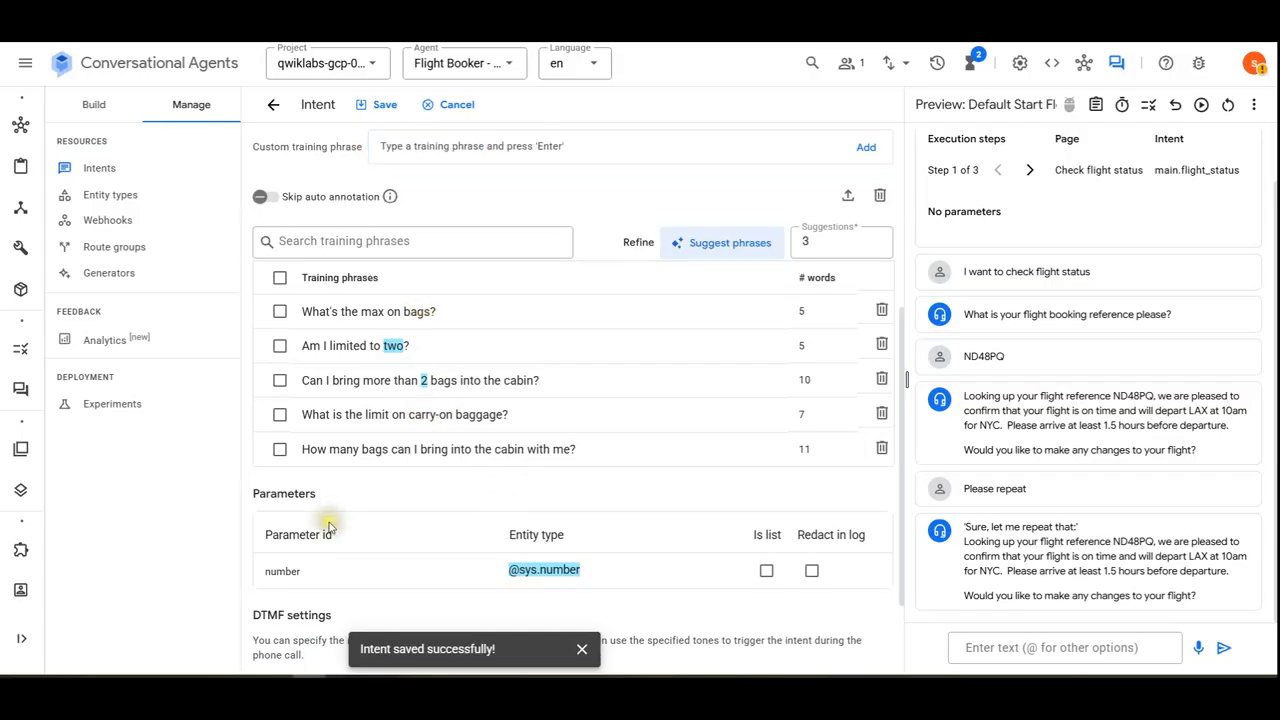
scroll(335, 515, down, 1)
click(380, 105)
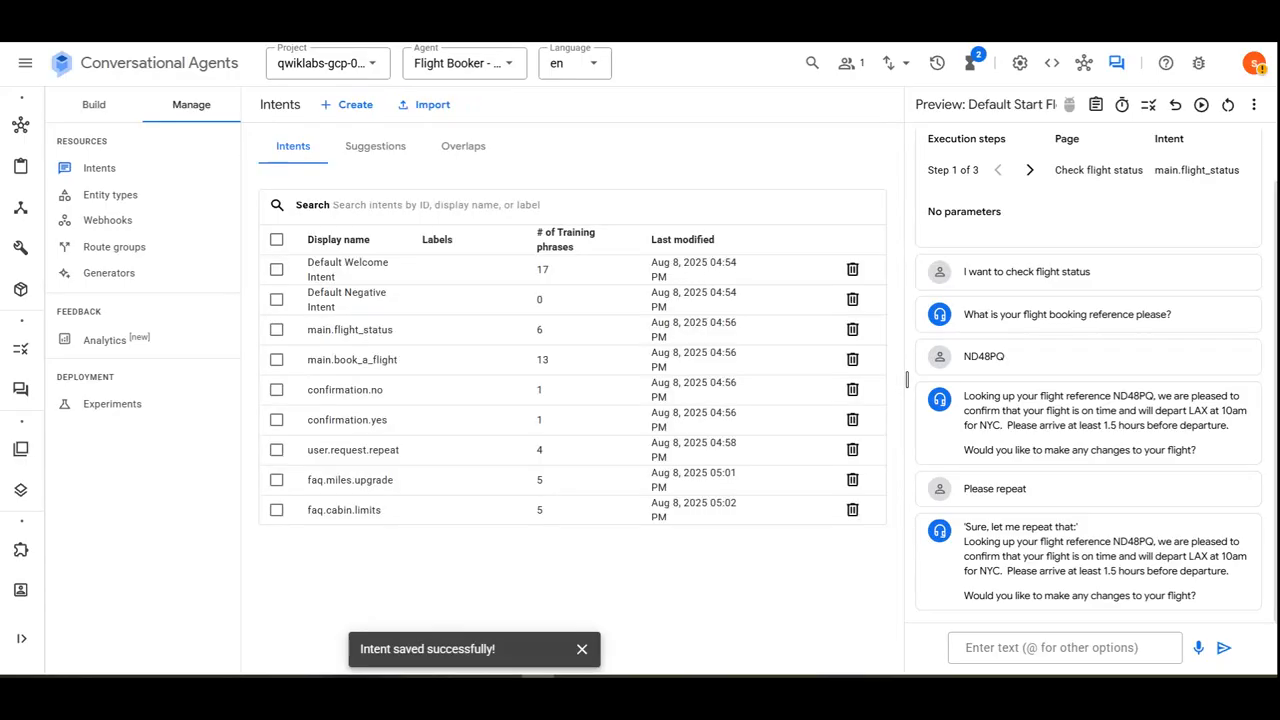
Start another intent with the display name faq.cabin.batteries.
click(346, 104)
click(343, 188)
text(faq.cabin.batteries)
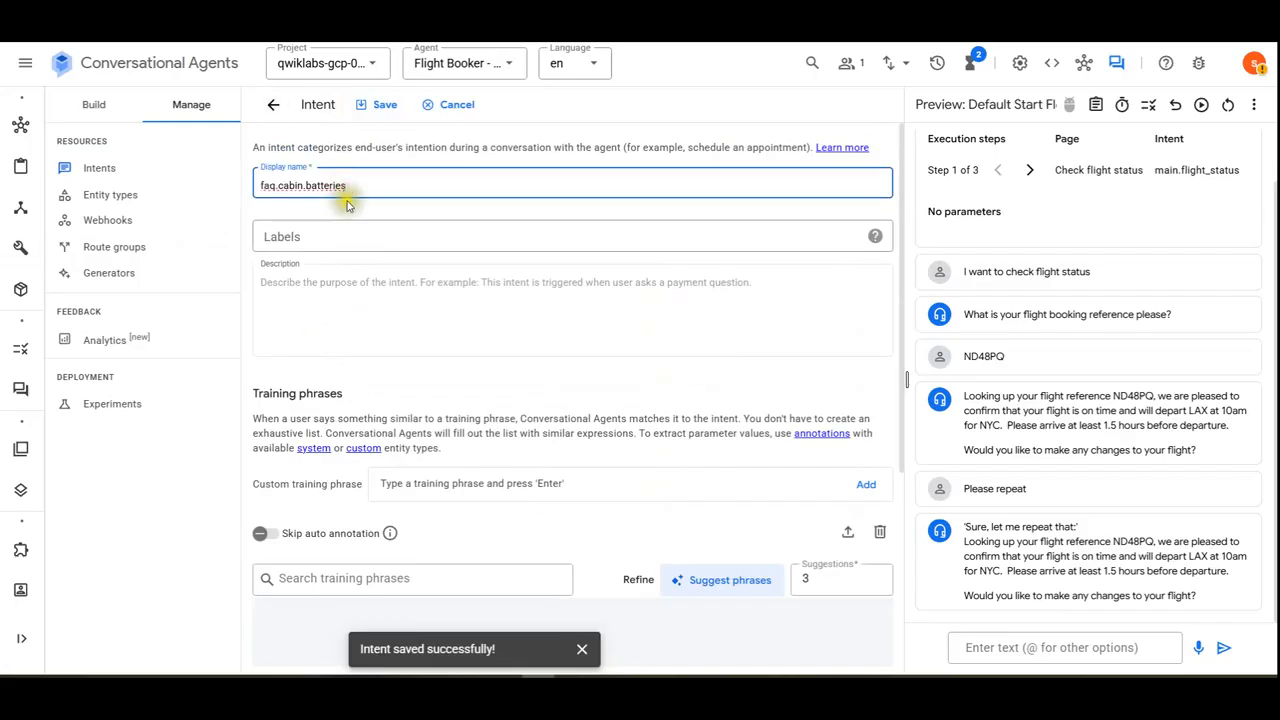
Add five training phrases about power banks, portable batteries and lithium batteries, such as "What about Power Banks?", and save the intent.
key(alt+Tab)
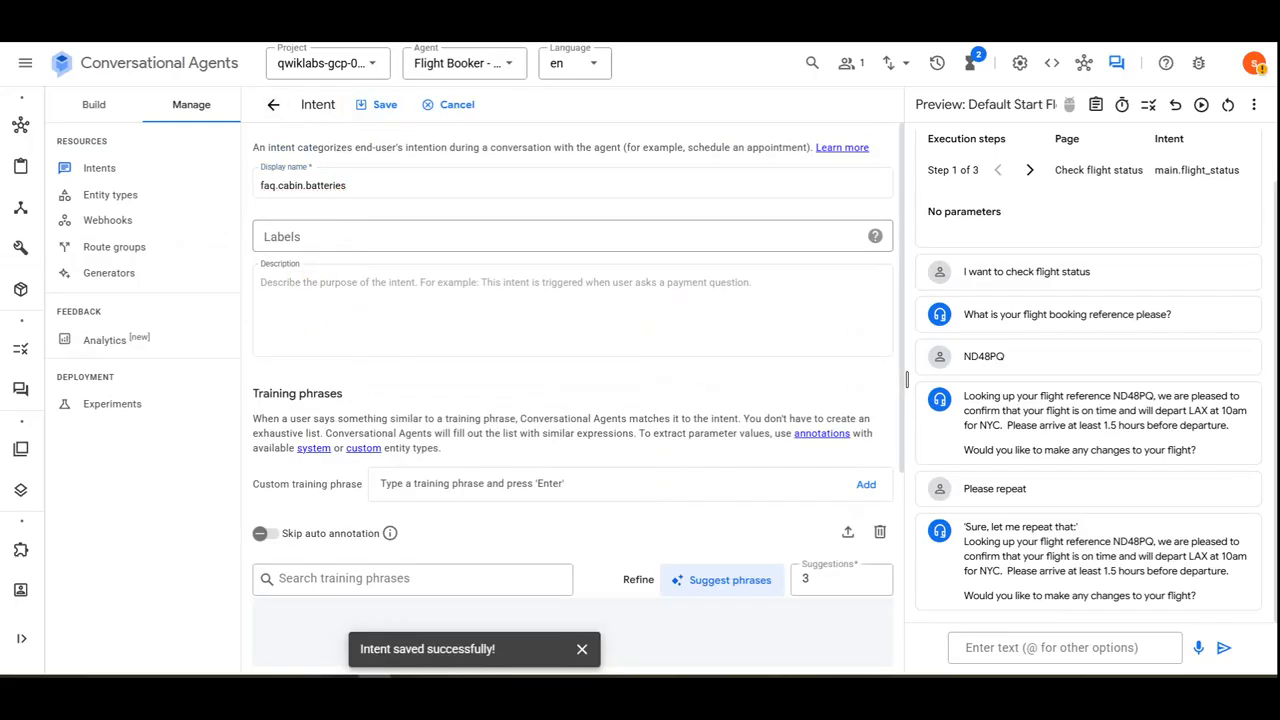
scroll(698, 372, down, 2)
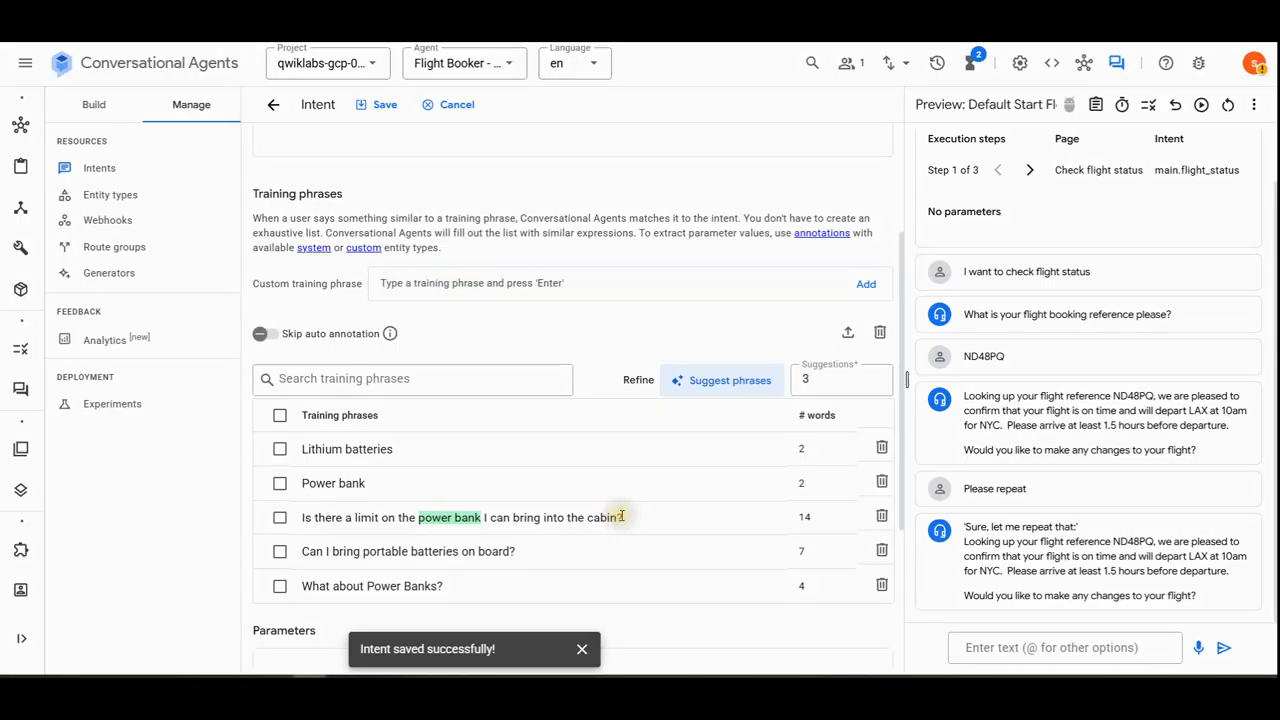
click(584, 650)
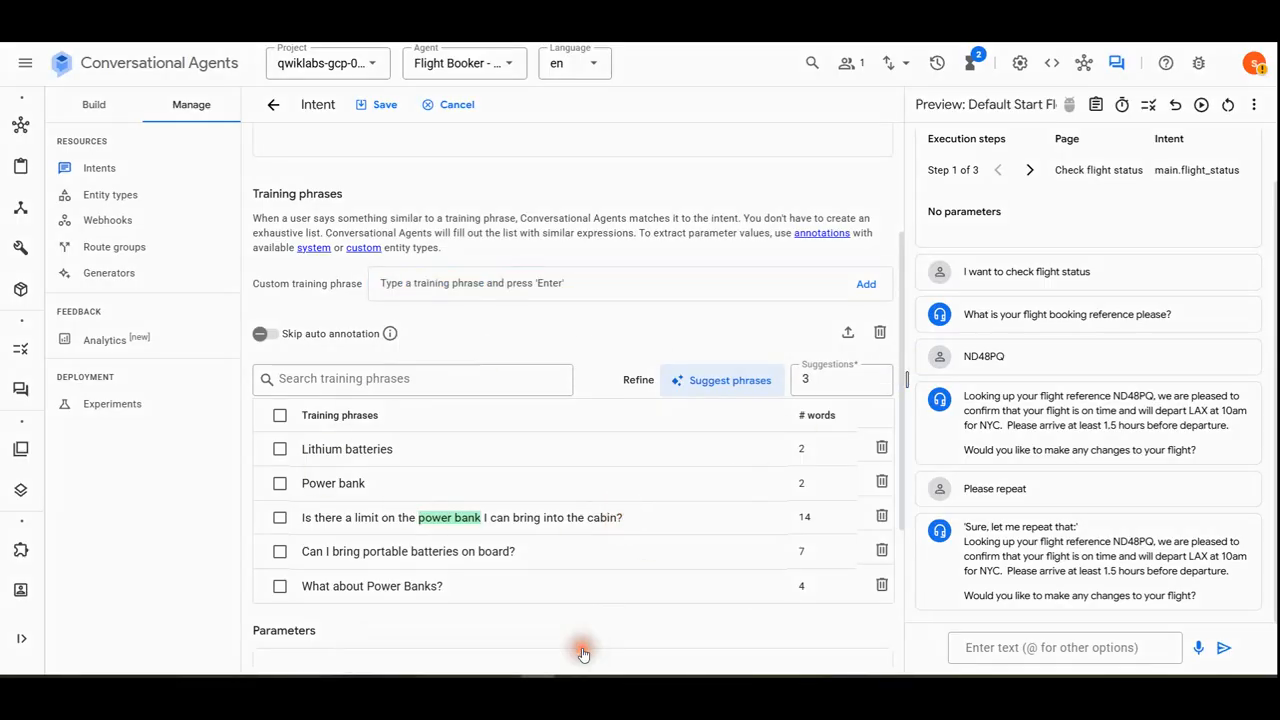
click(386, 108)
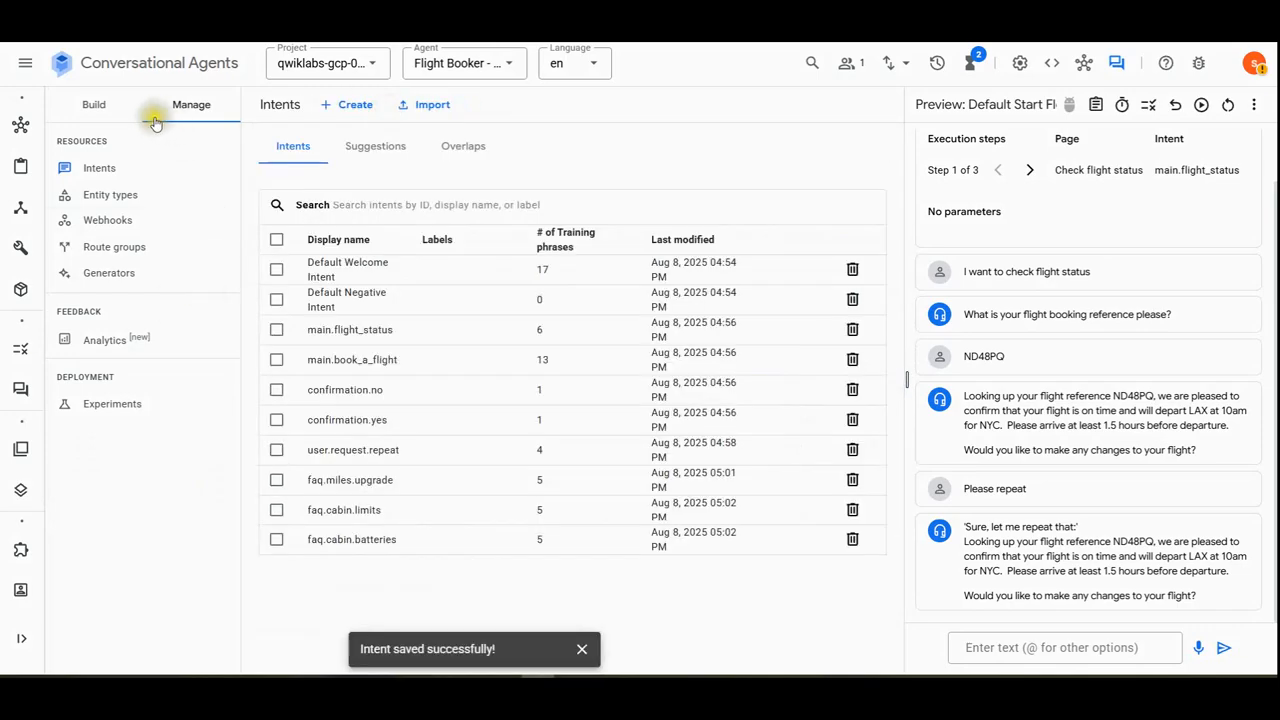
Go to the agent's route groups and start a new flow-level route group.
click(100, 106)
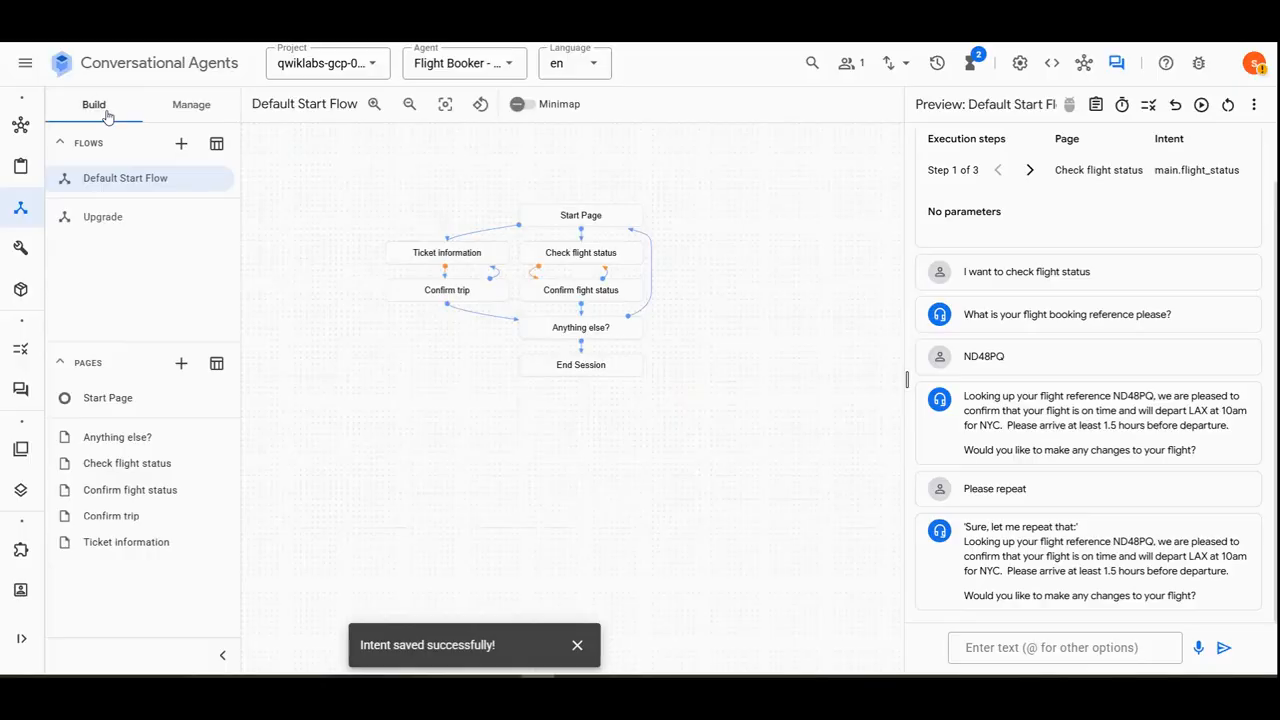
click(190, 106)
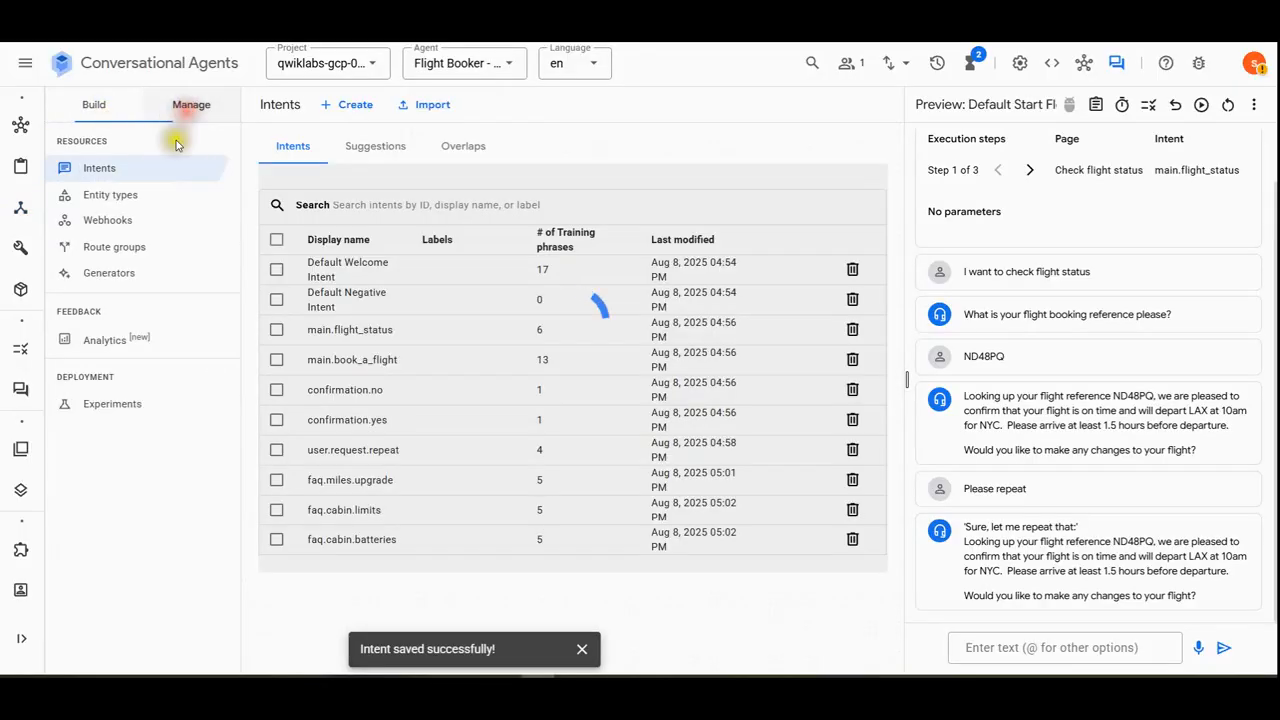
click(127, 247)
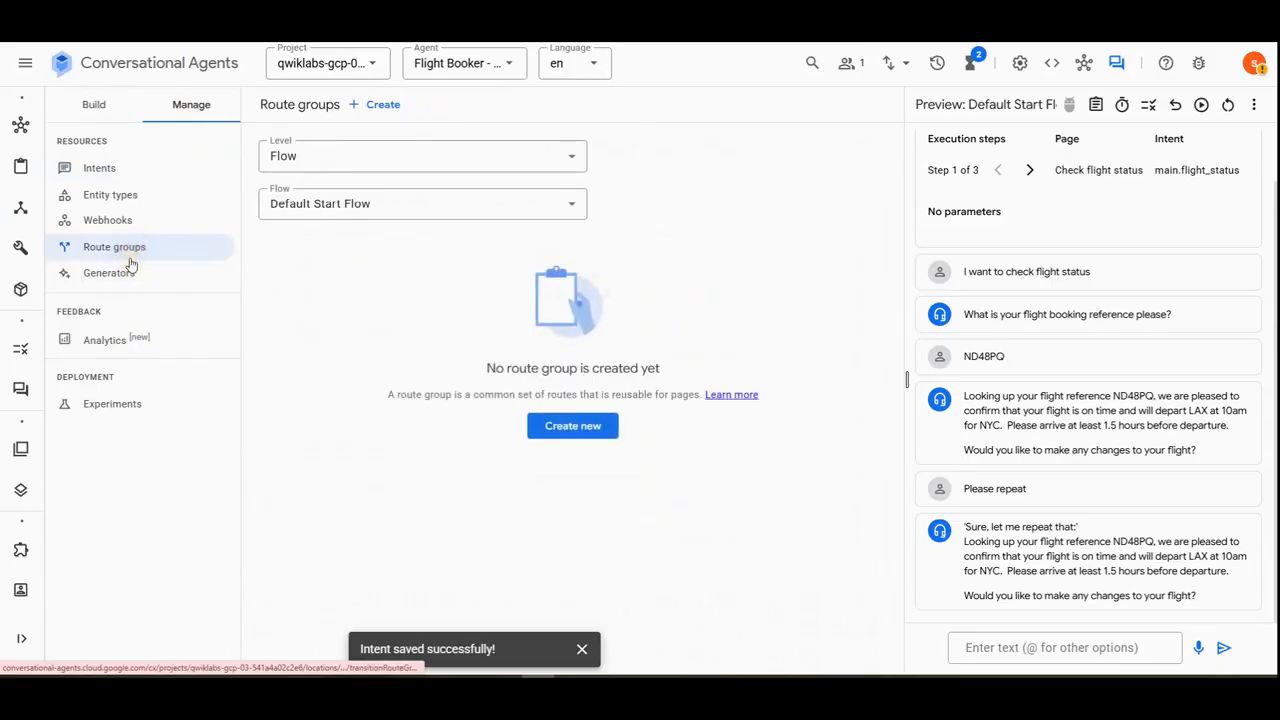
click(567, 432)
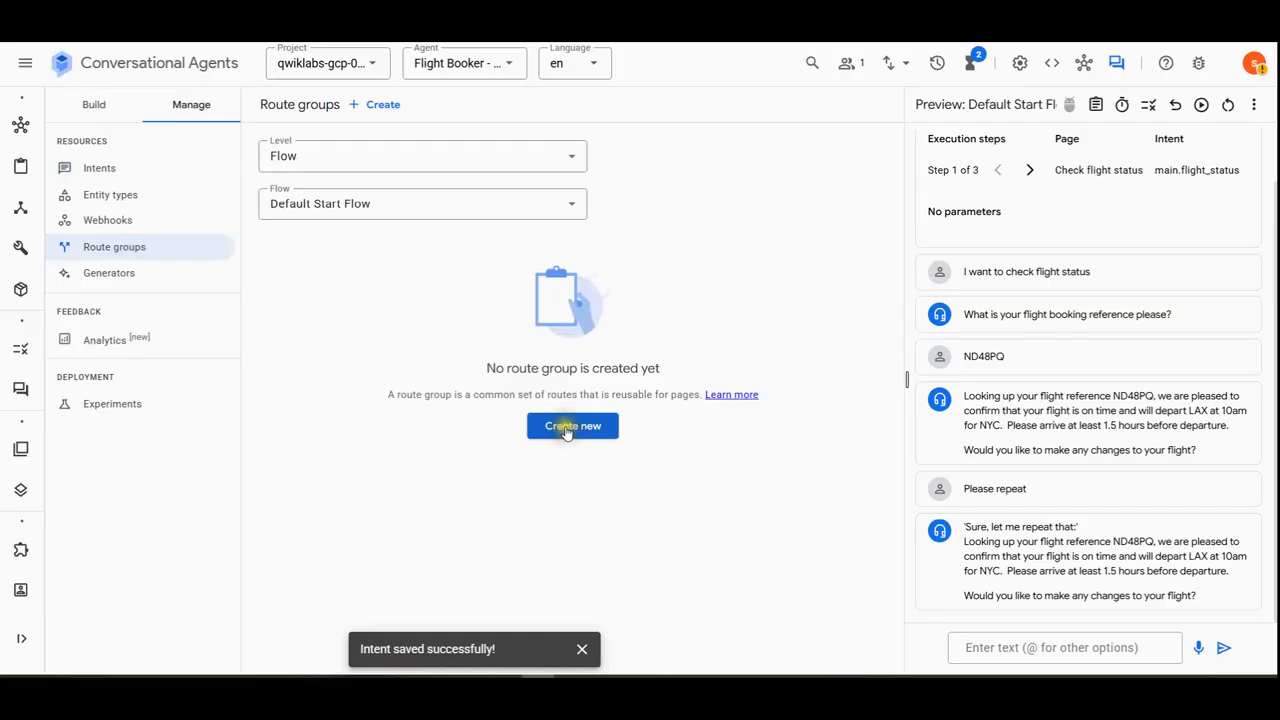
click(375, 108)
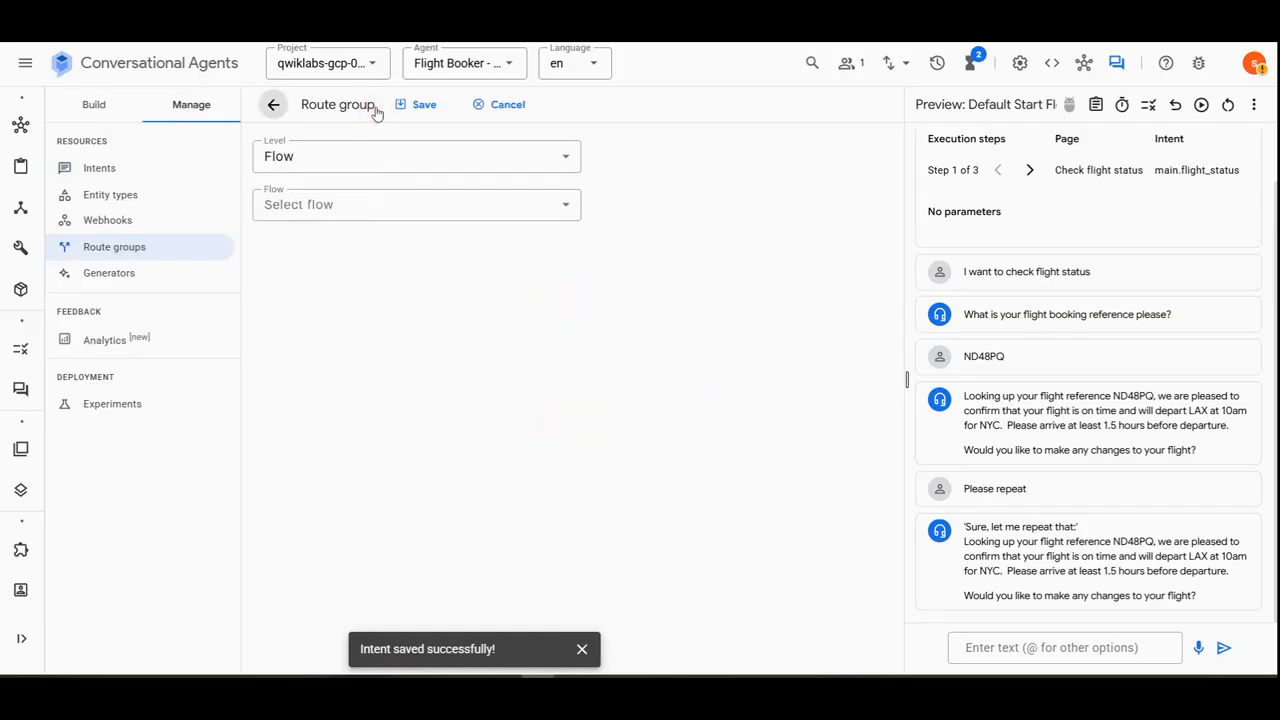
Assign the route group to Default Start Flow, name it General FAQs and save it.
click(363, 203)
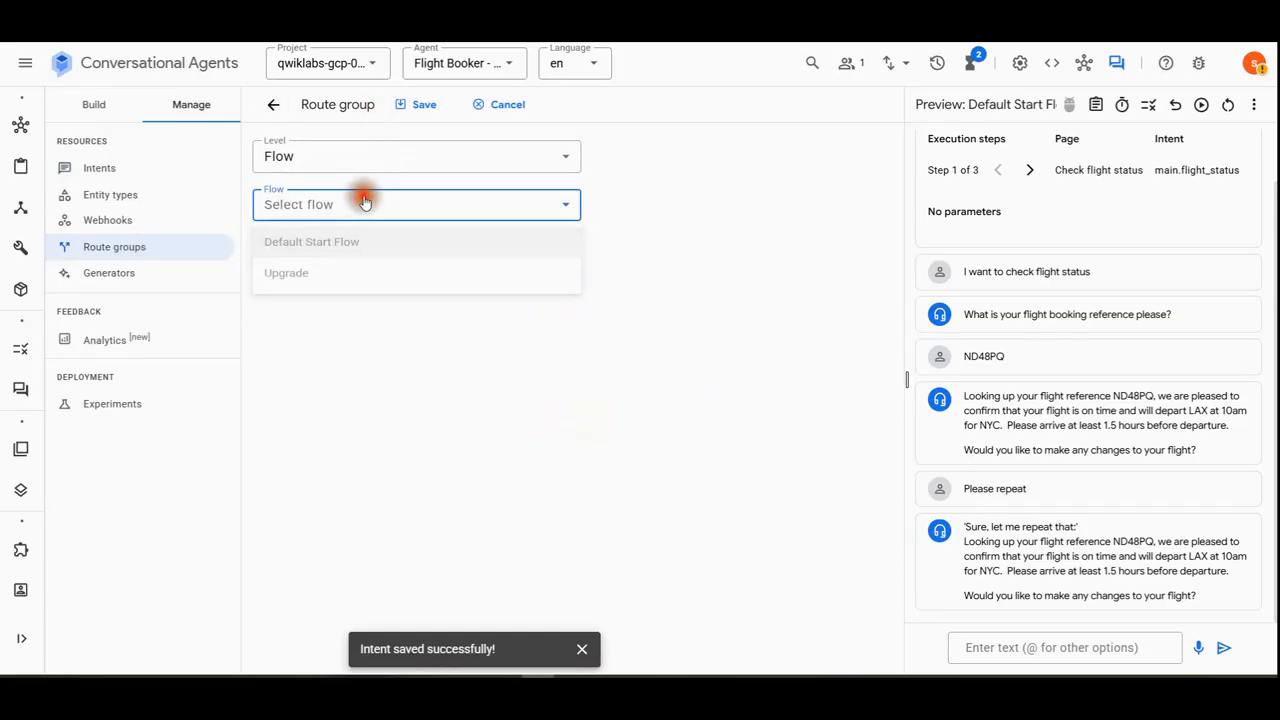
click(350, 247)
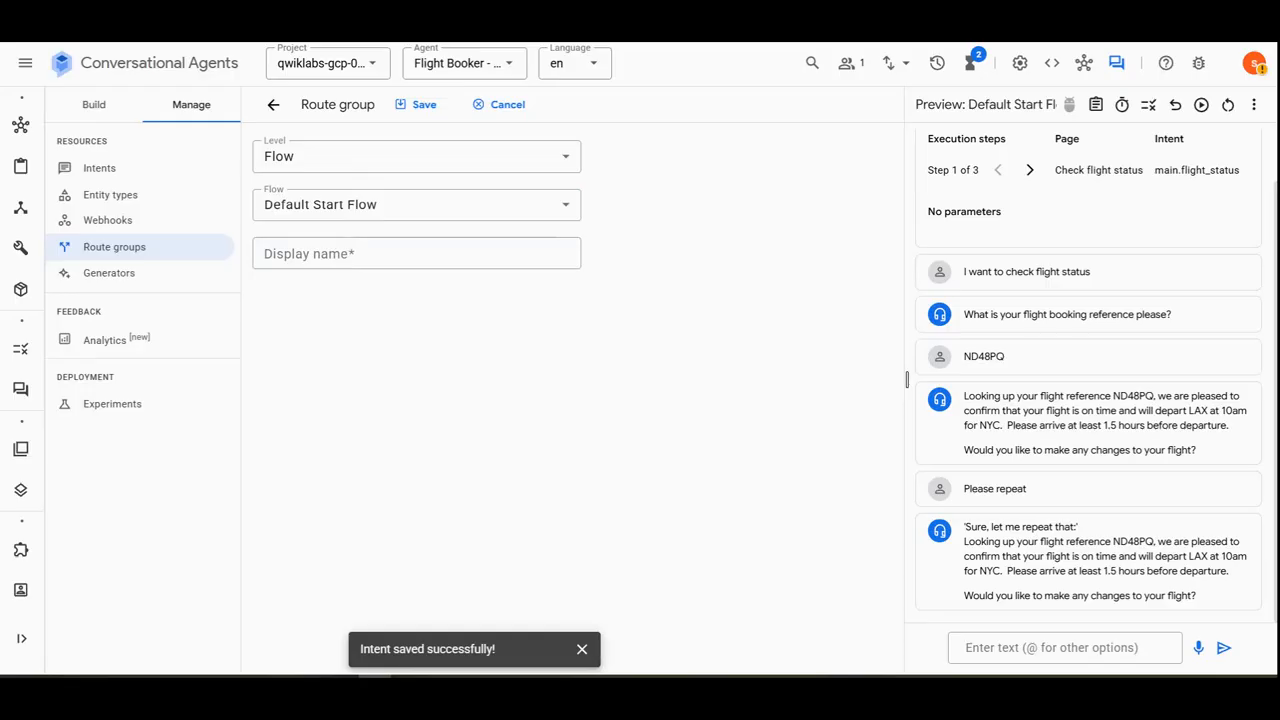
click(329, 252)
text(General FAQs)
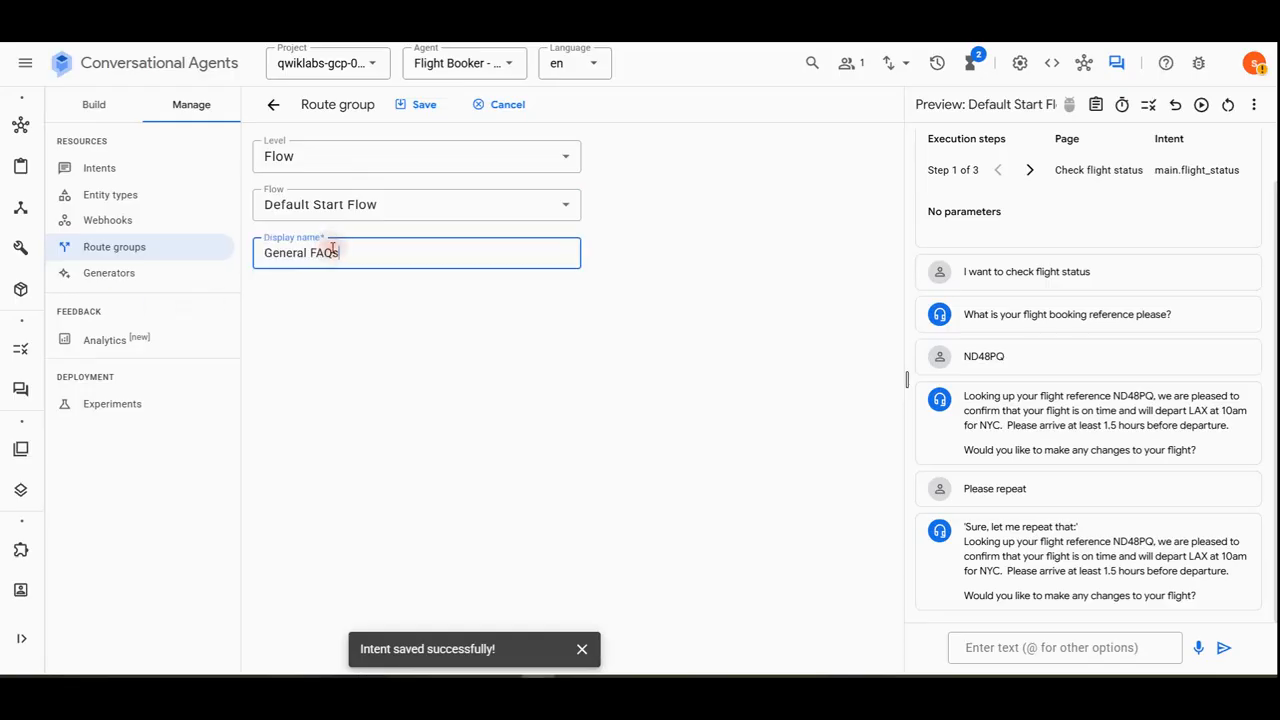
click(424, 105)
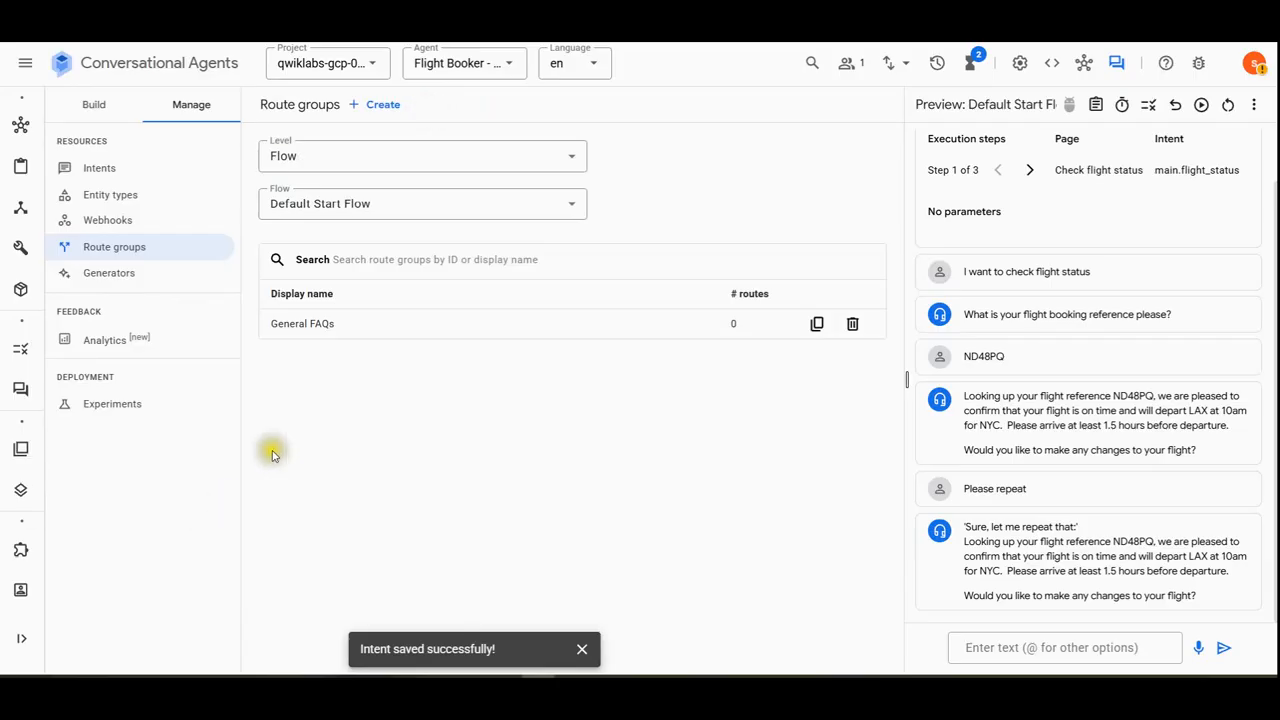
Open the General FAQs route group and start a new route in it.
click(302, 325)
click(277, 358)
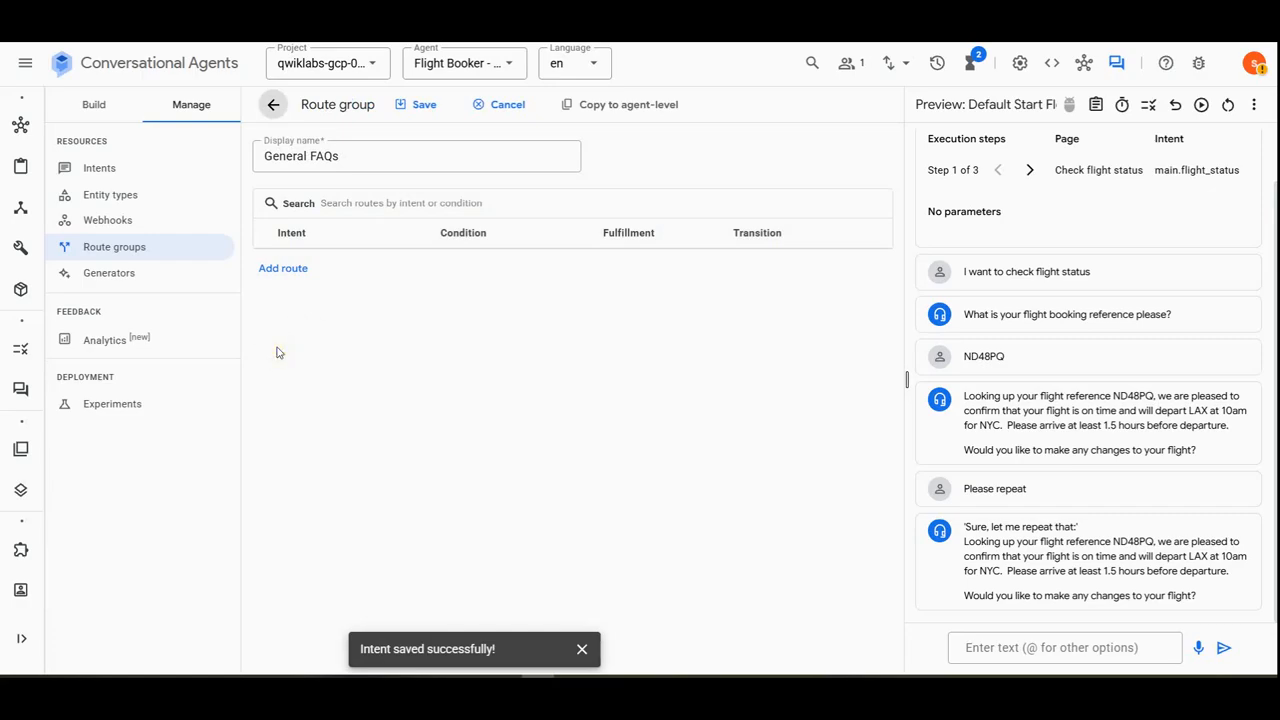
click(275, 268)
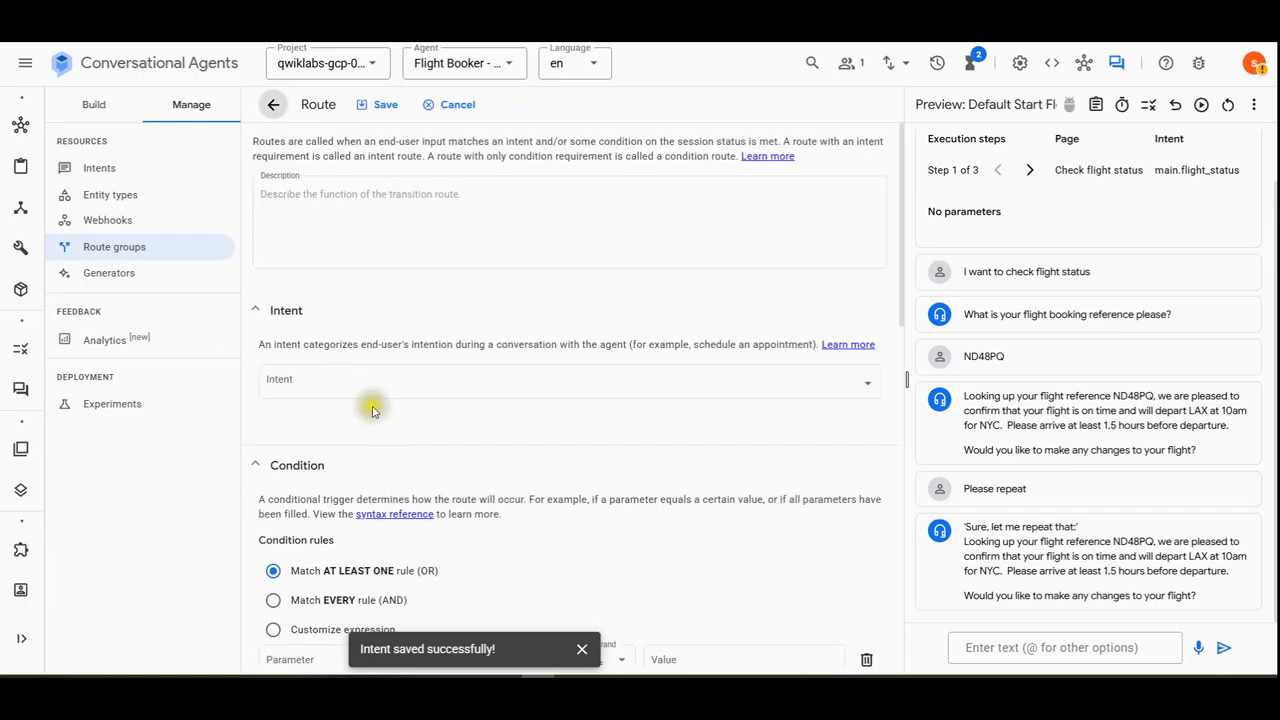
Set the new route's intent to faq.miles.upgrade.
click(352, 390)
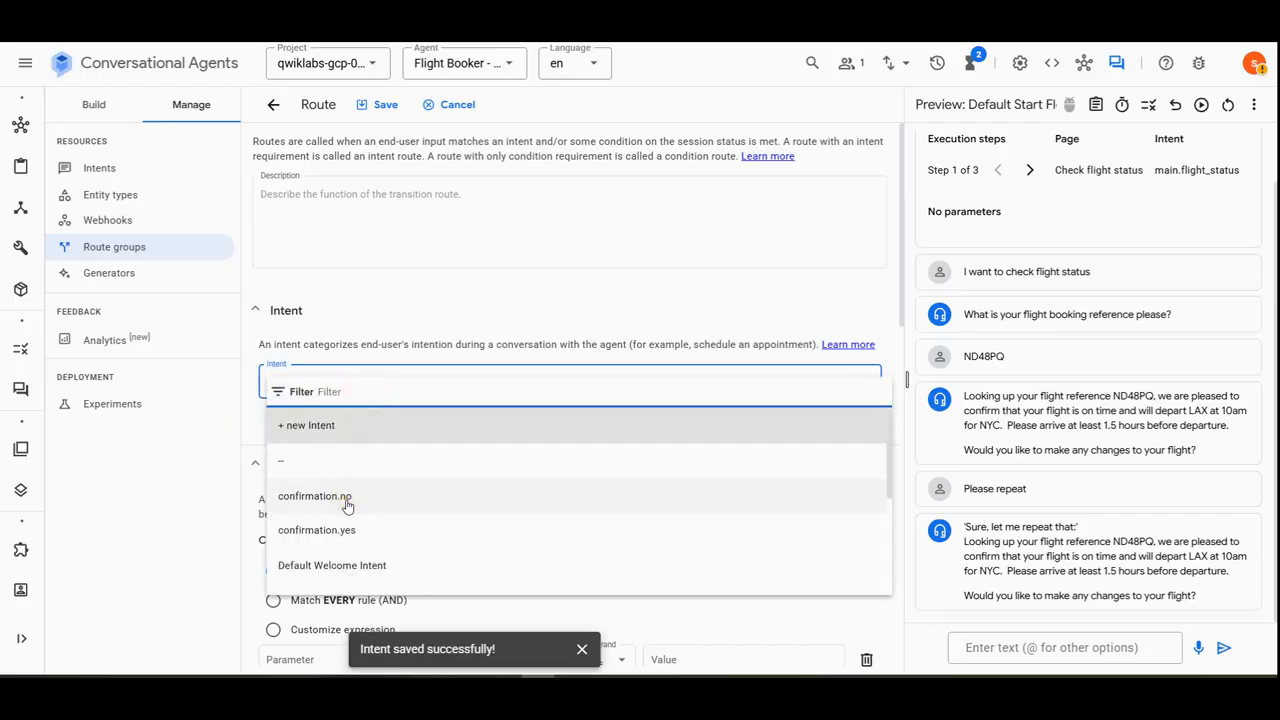
text(mul)
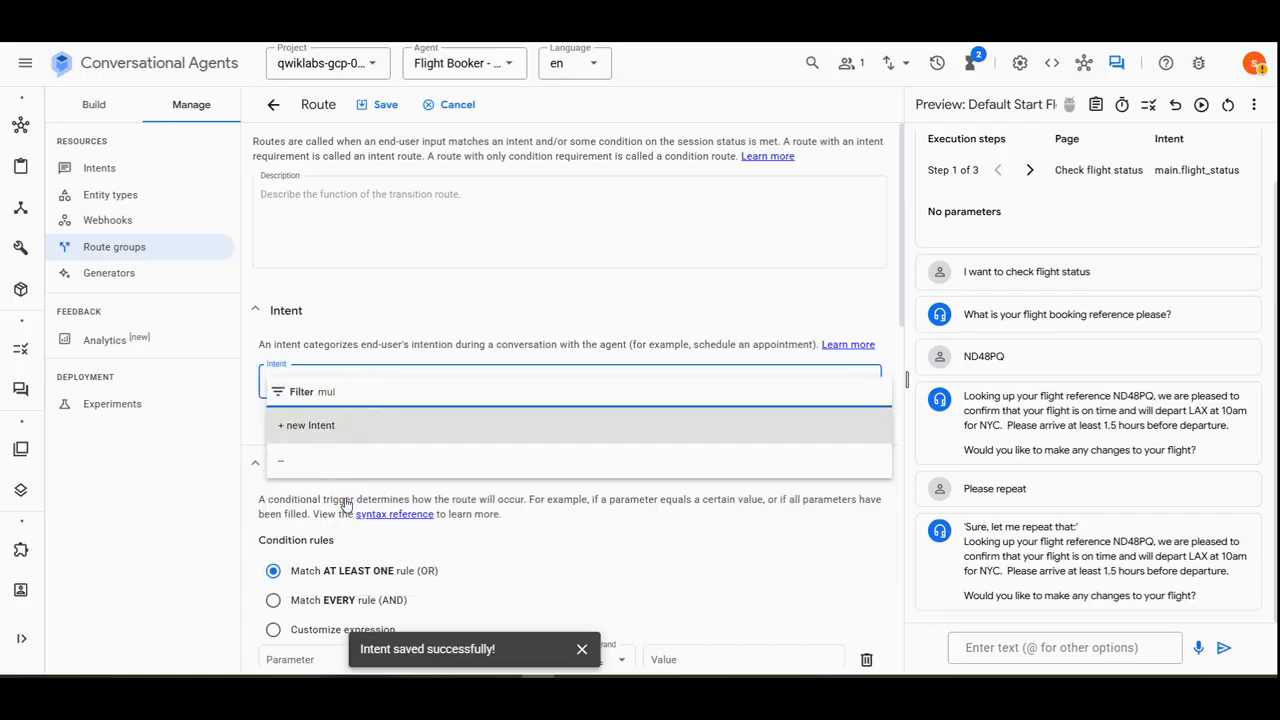
key(BackSpace)
text(il)
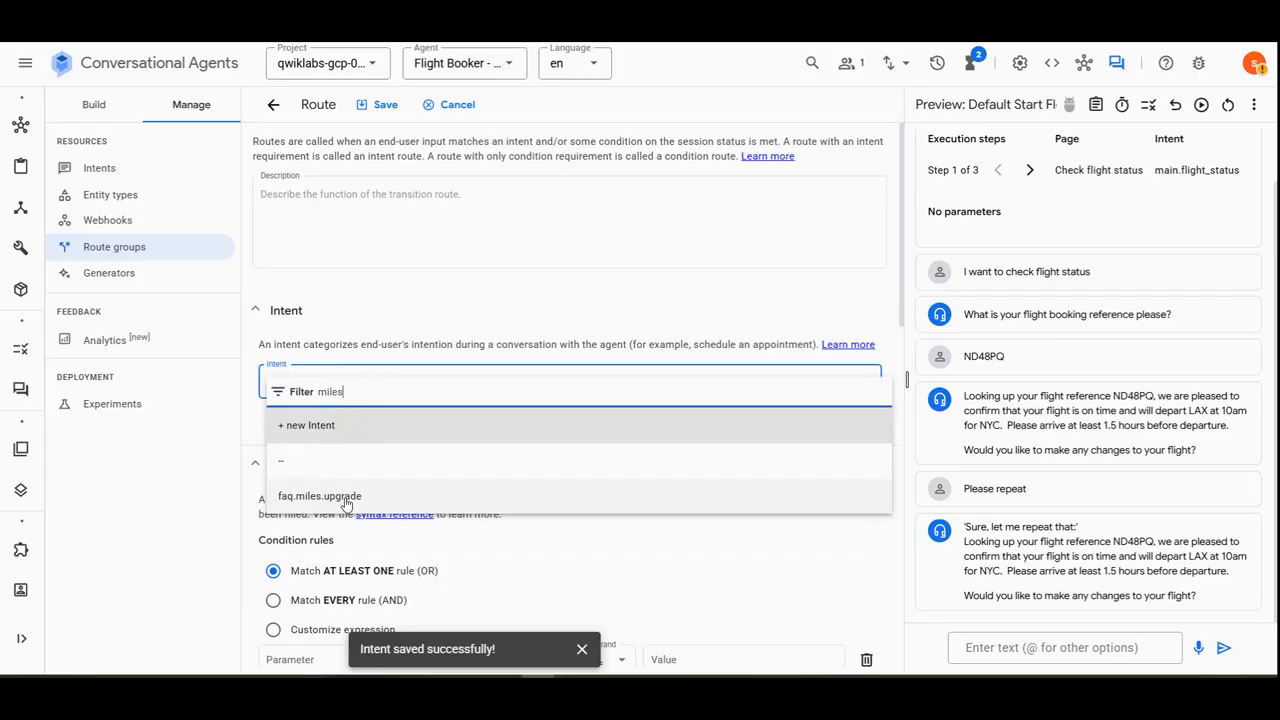
click(346, 497)
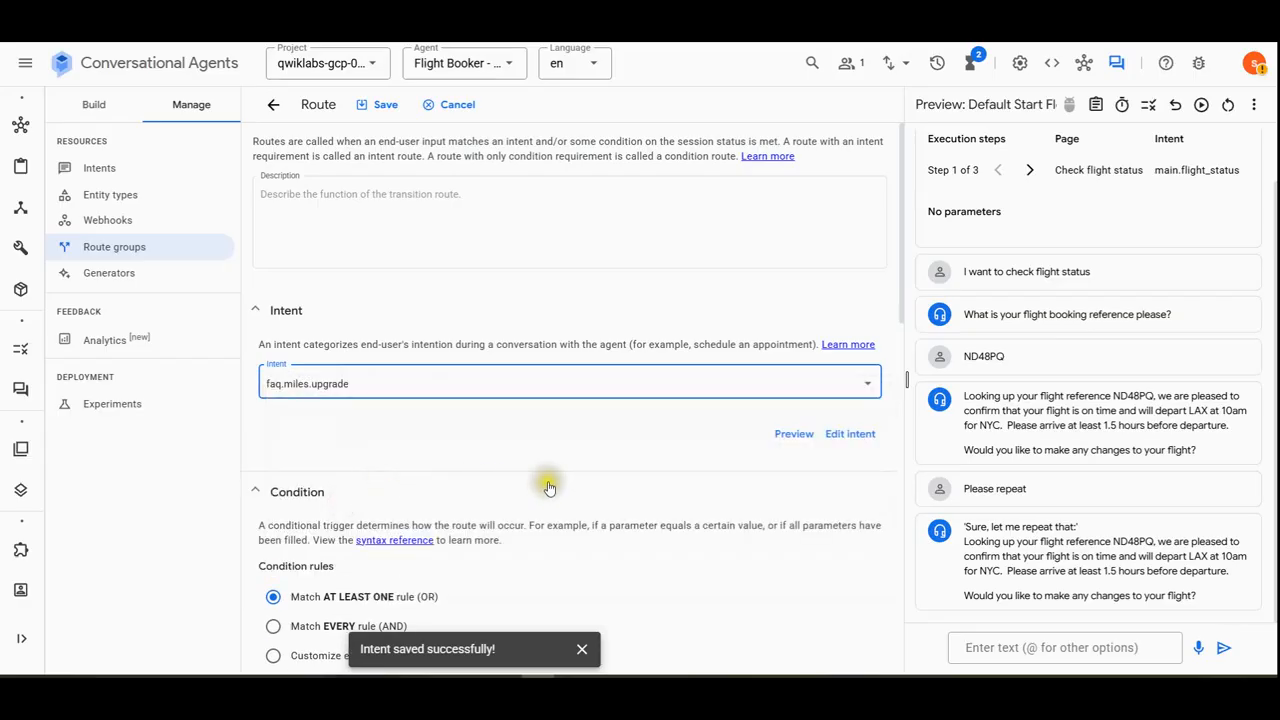
Add the agent dialogue "Yes, depending on the flight and availability, we can put in a request for an upgrade from Economy." to the route.
scroll(502, 505, down, 3)
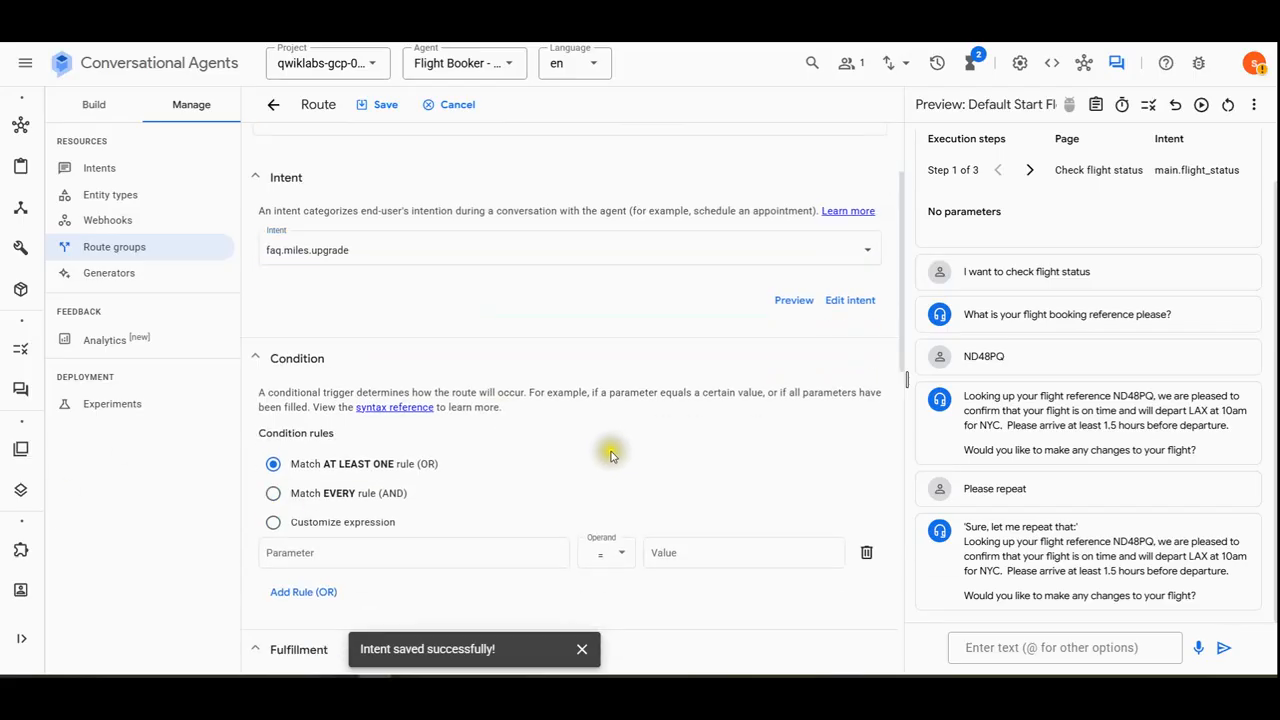
scroll(611, 455, down, 5)
click(320, 497)
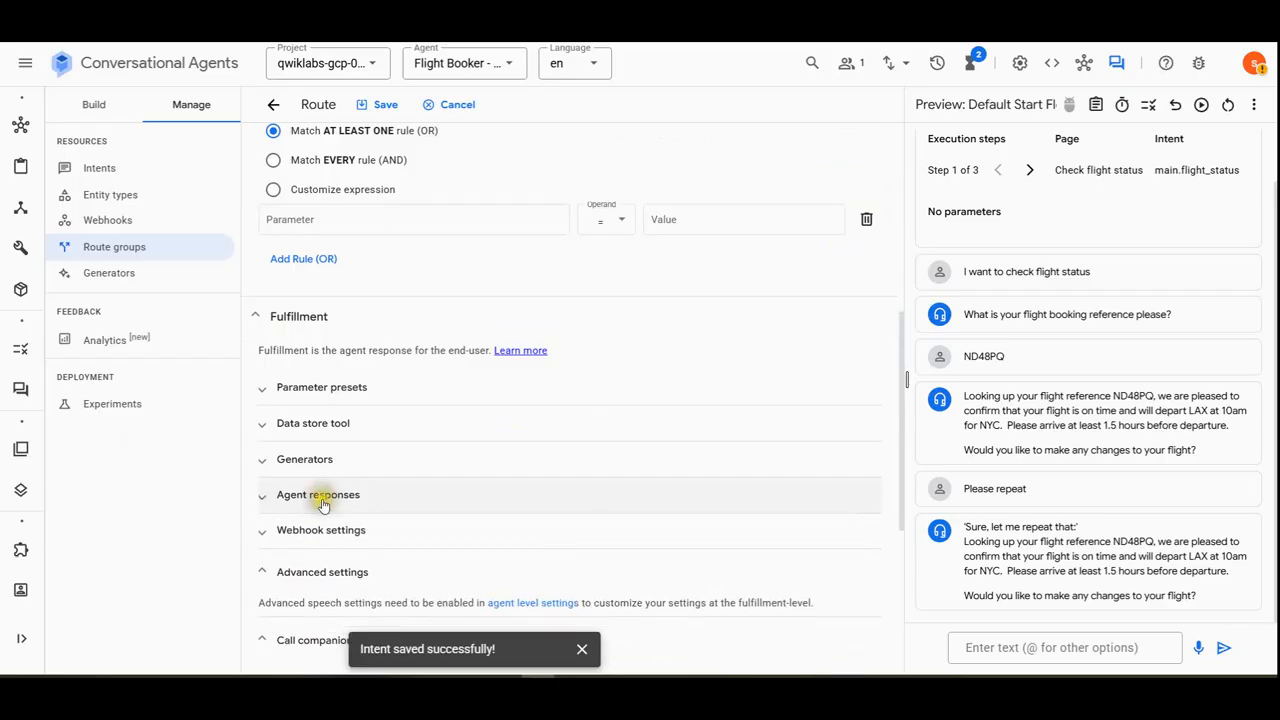
click(322, 578)
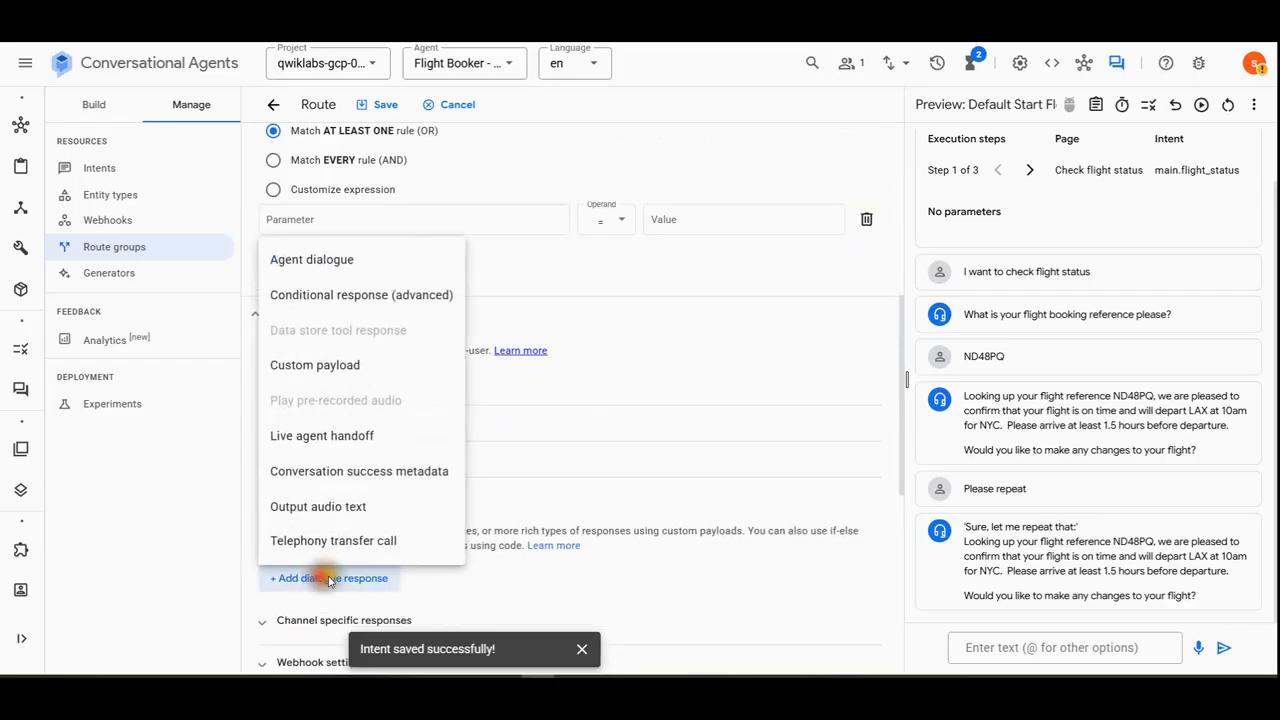
click(385, 273)
click(349, 611)
text(Yes, depending on the flight and availability, we can put in a request for an upgrade from Economy.)
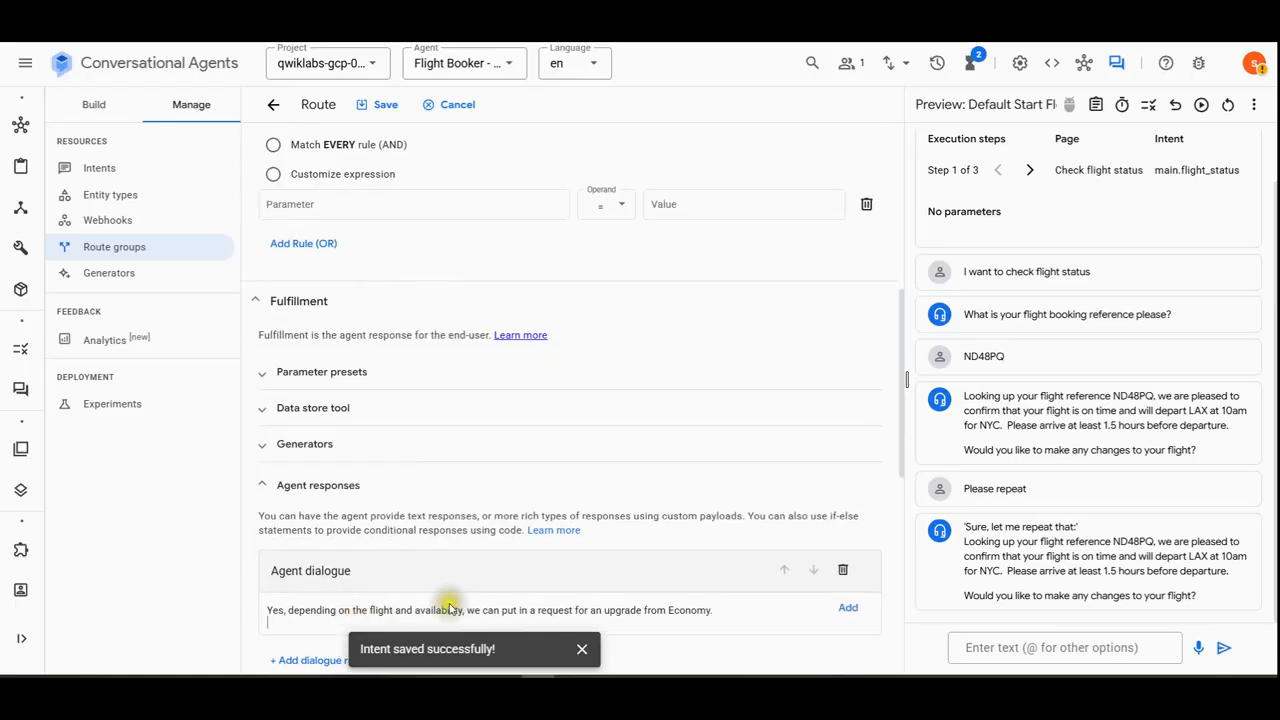
click(848, 607)
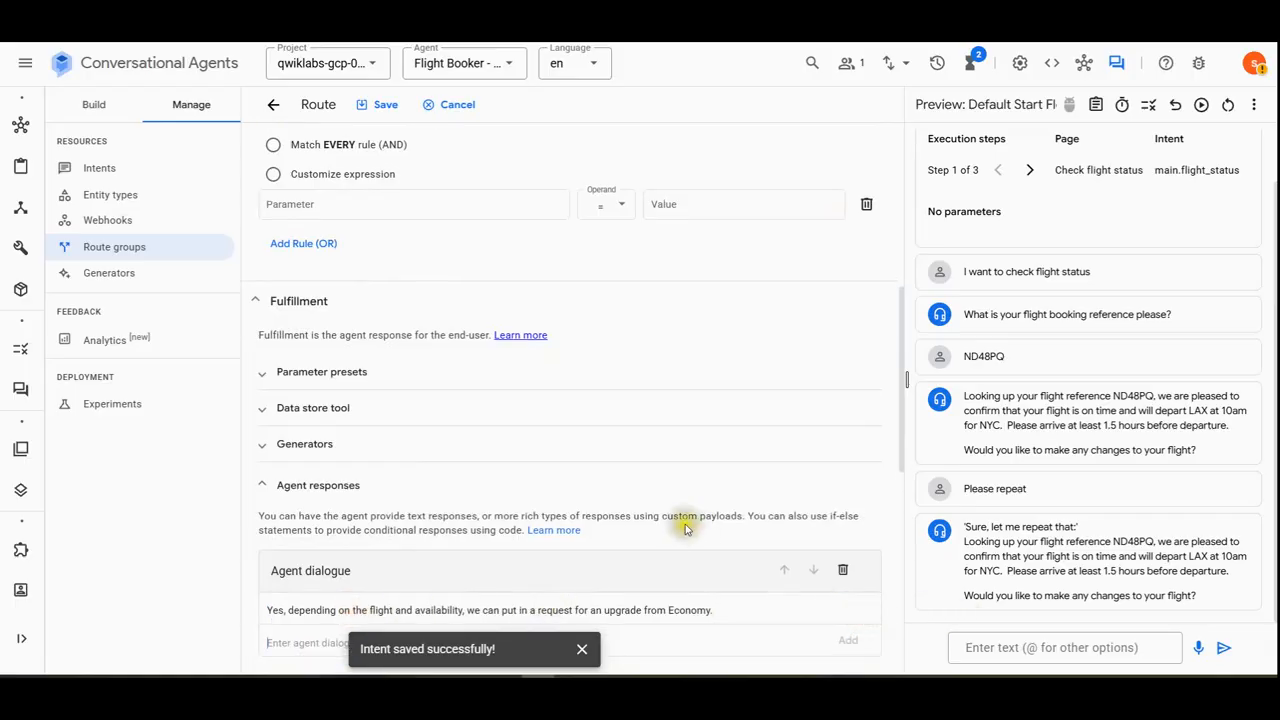
Review the remaining settings of the faq.miles.upgrade route and save it.
scroll(685, 530, down, 3)
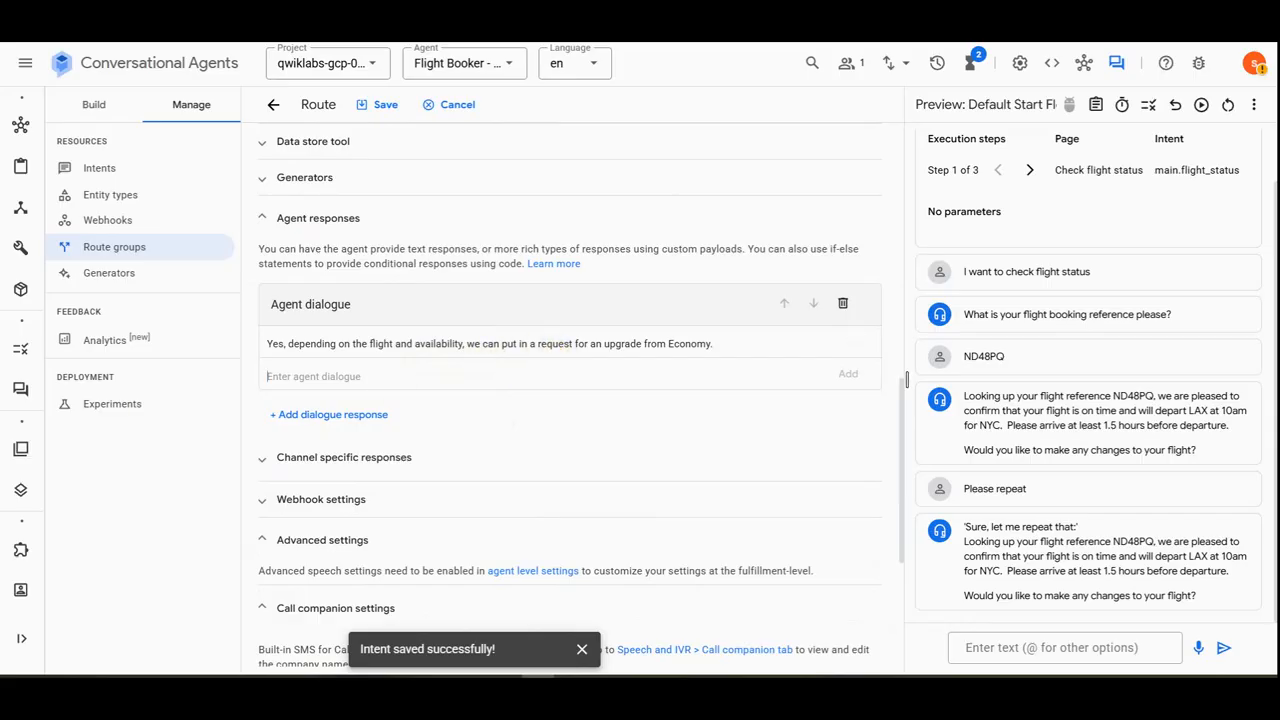
scroll(379, 530, down, 1)
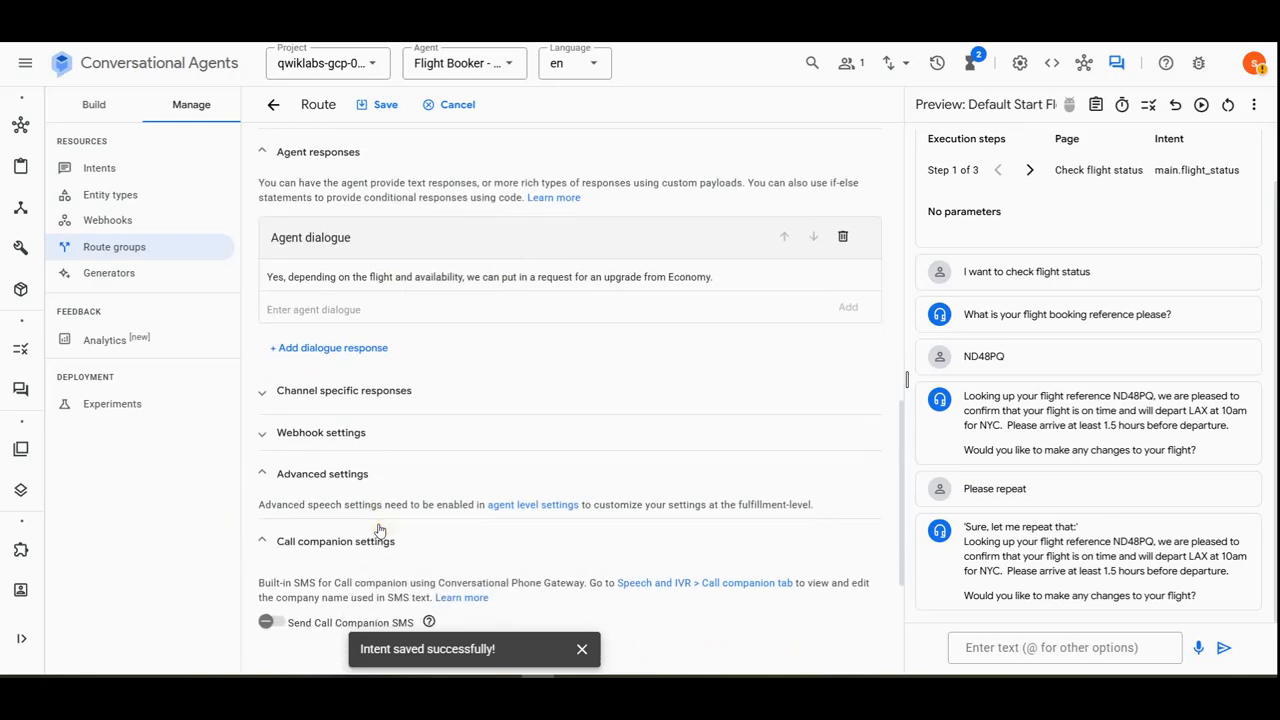
scroll(379, 530, down, 4)
scroll(375, 515, up, 10)
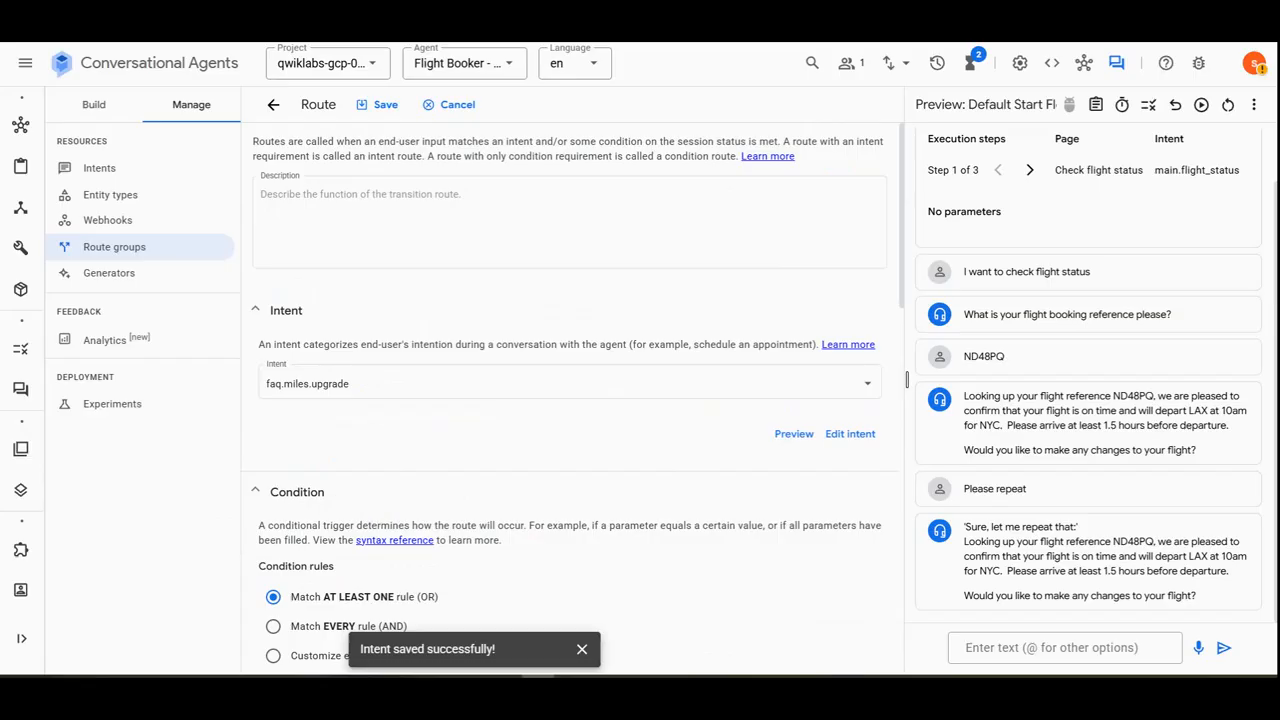
scroll(386, 406, down, 10)
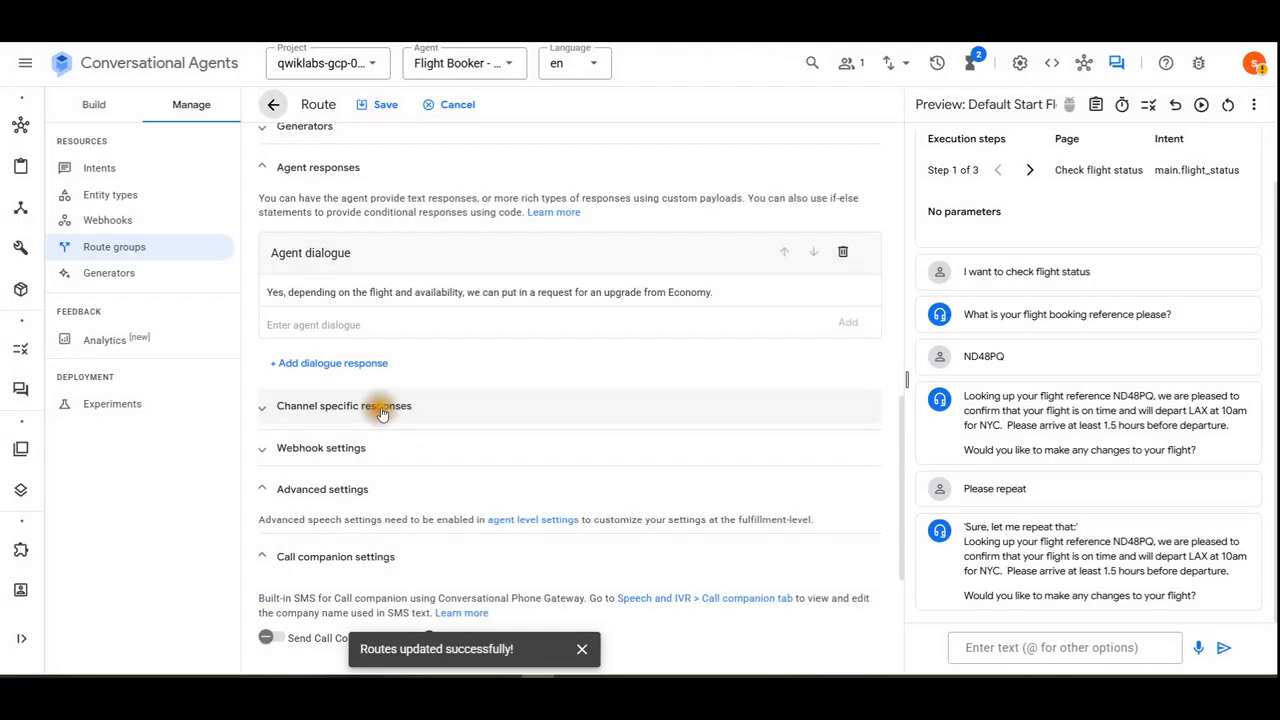
scroll(386, 411, up, 10)
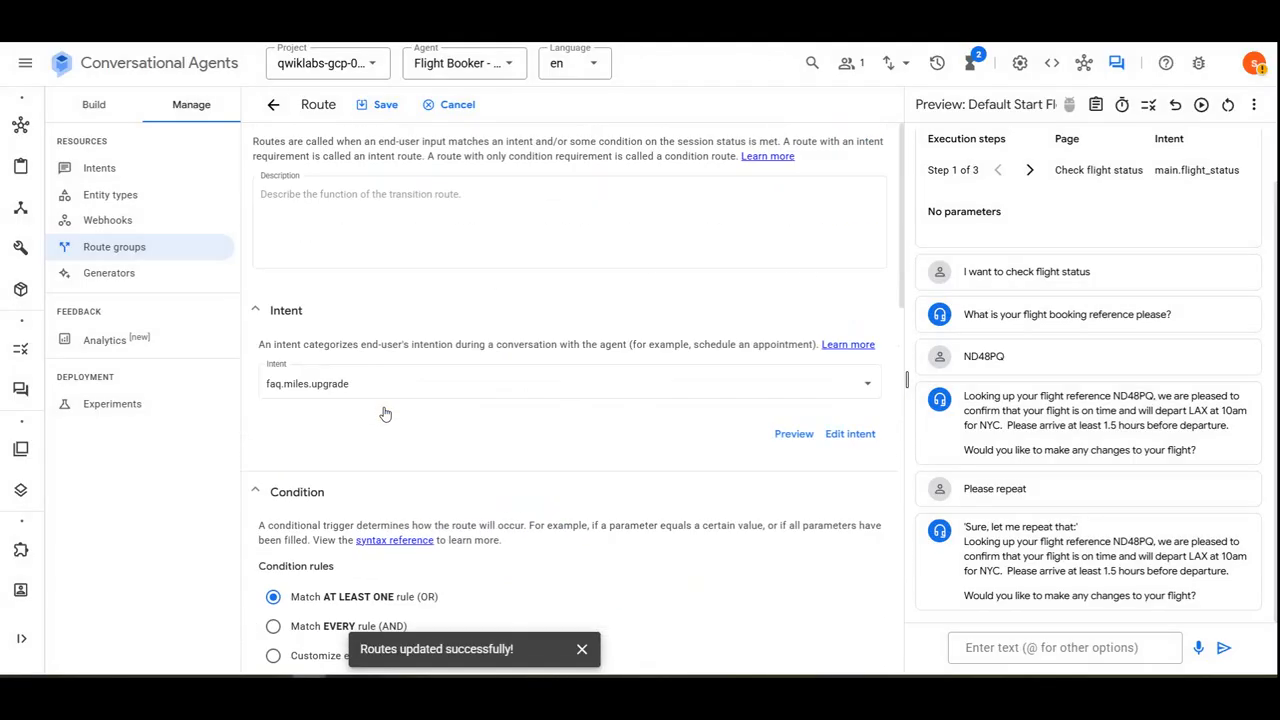
click(382, 104)
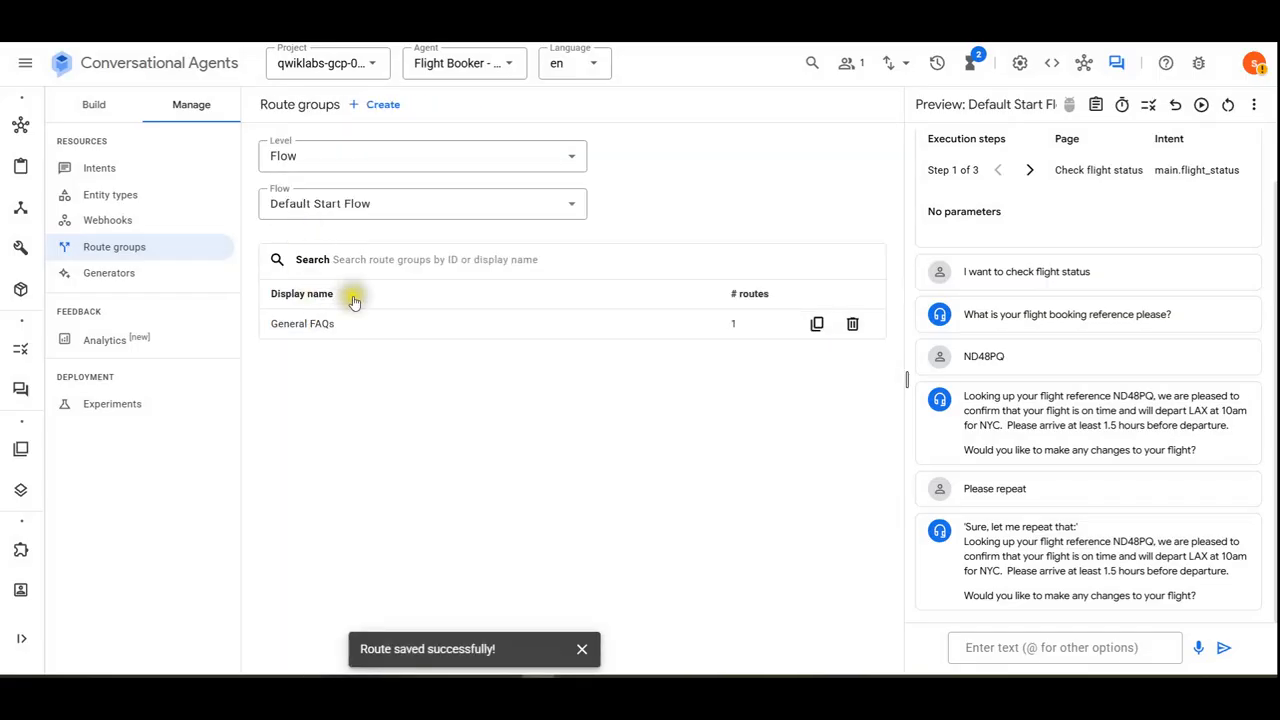
Start a second route in the General FAQs route group and set its intent to faq.cabin.limits.
click(735, 327)
click(286, 294)
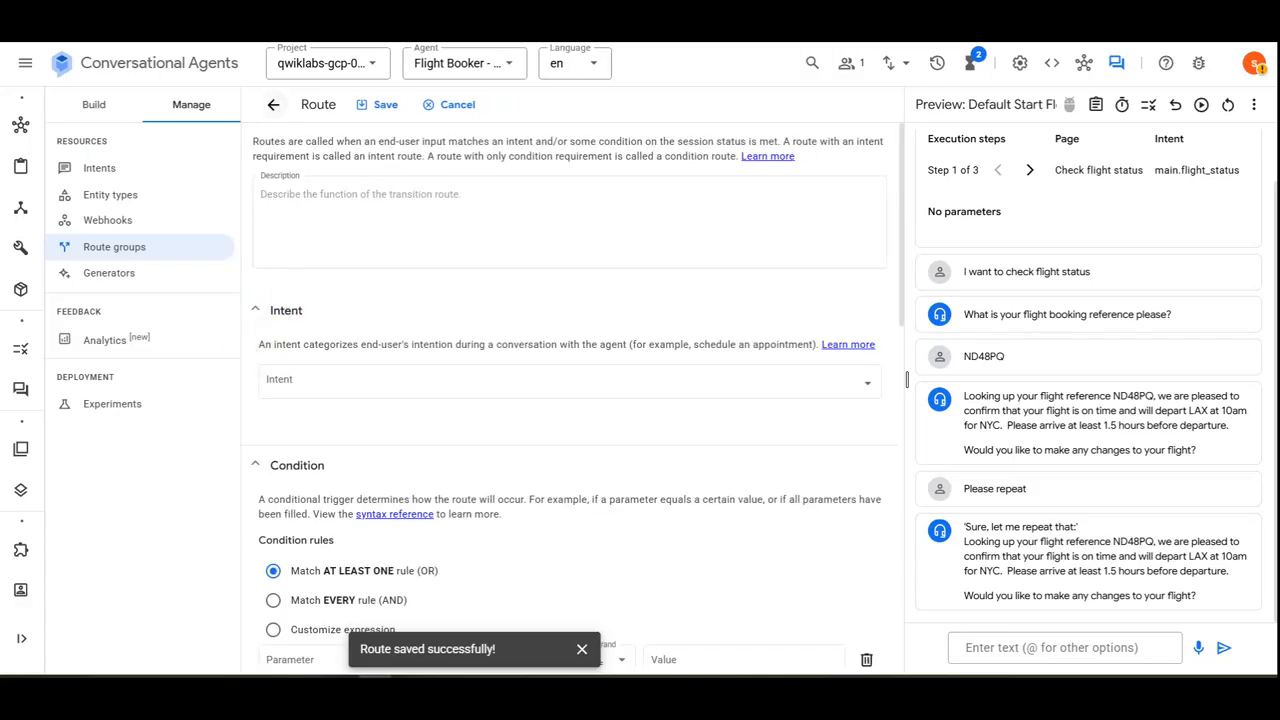
click(296, 378)
text(faq.cabin.limits)
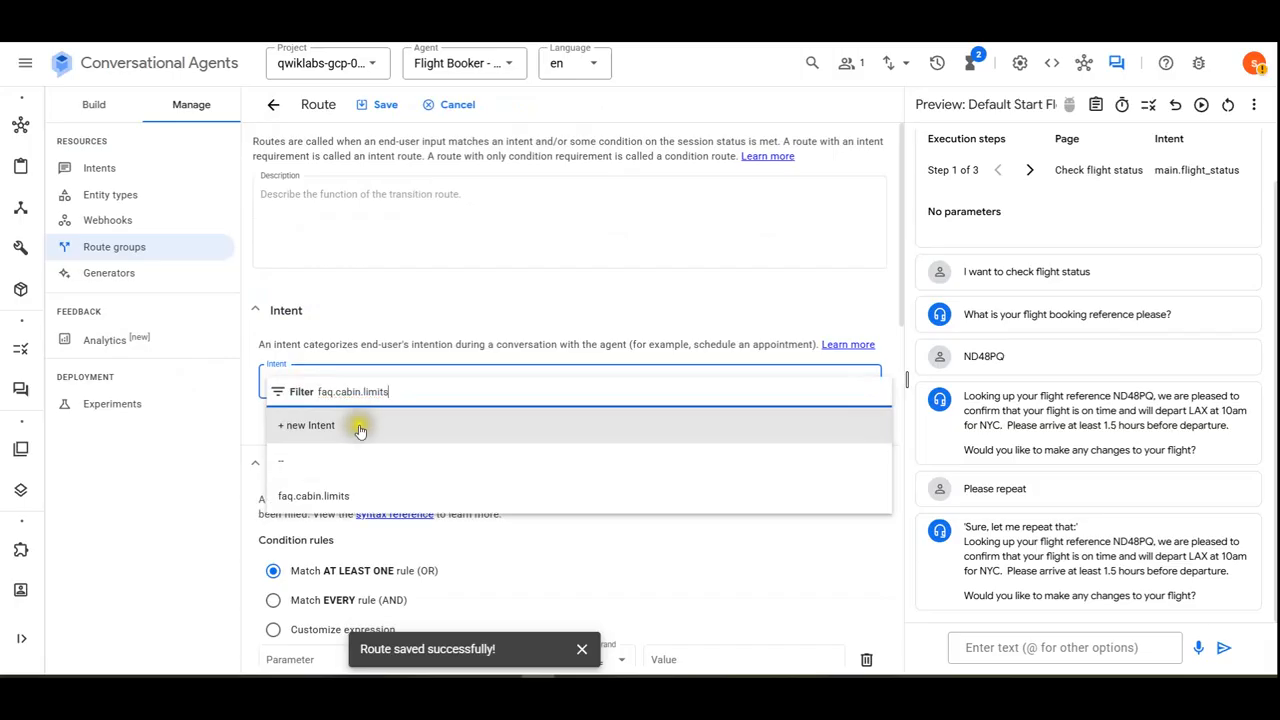
click(329, 491)
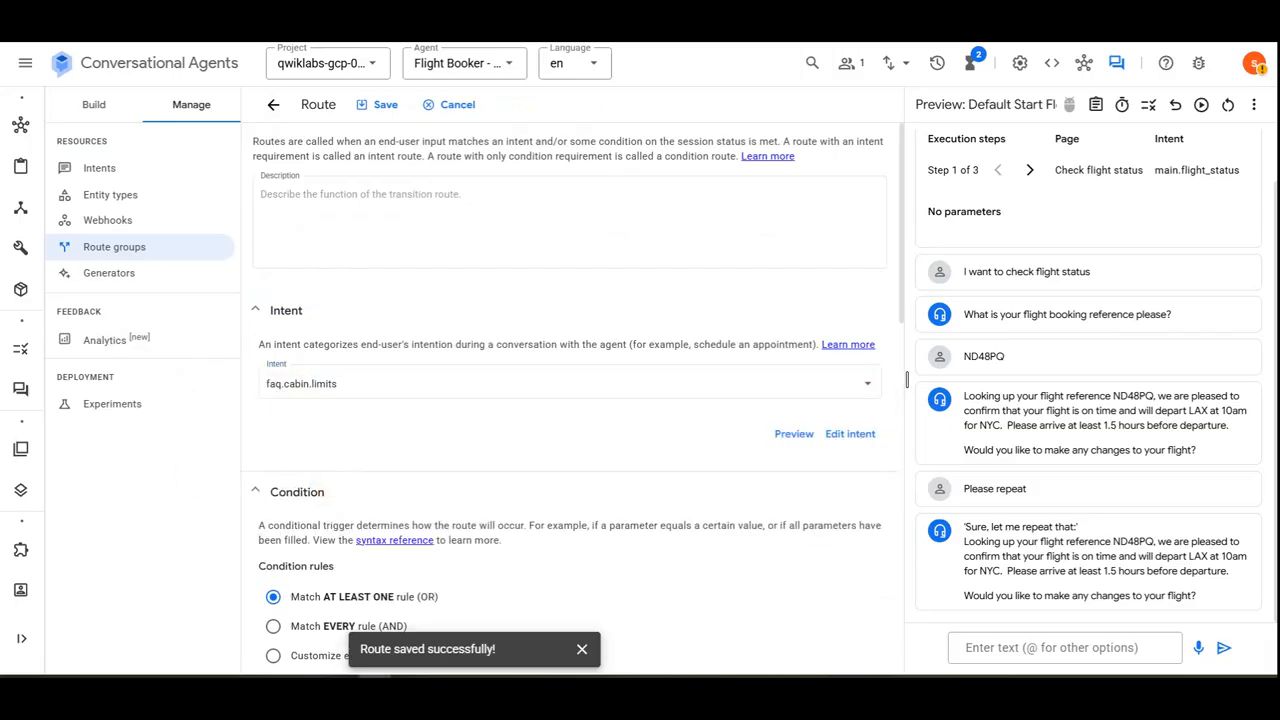
Add an agent dialogue allowing a maximum of 1 cabin bag, not exceeding 7kg and 115cm (45 inches) L + W + H, and save the route.
scroll(451, 460, down, 5)
click(330, 514)
click(329, 194)
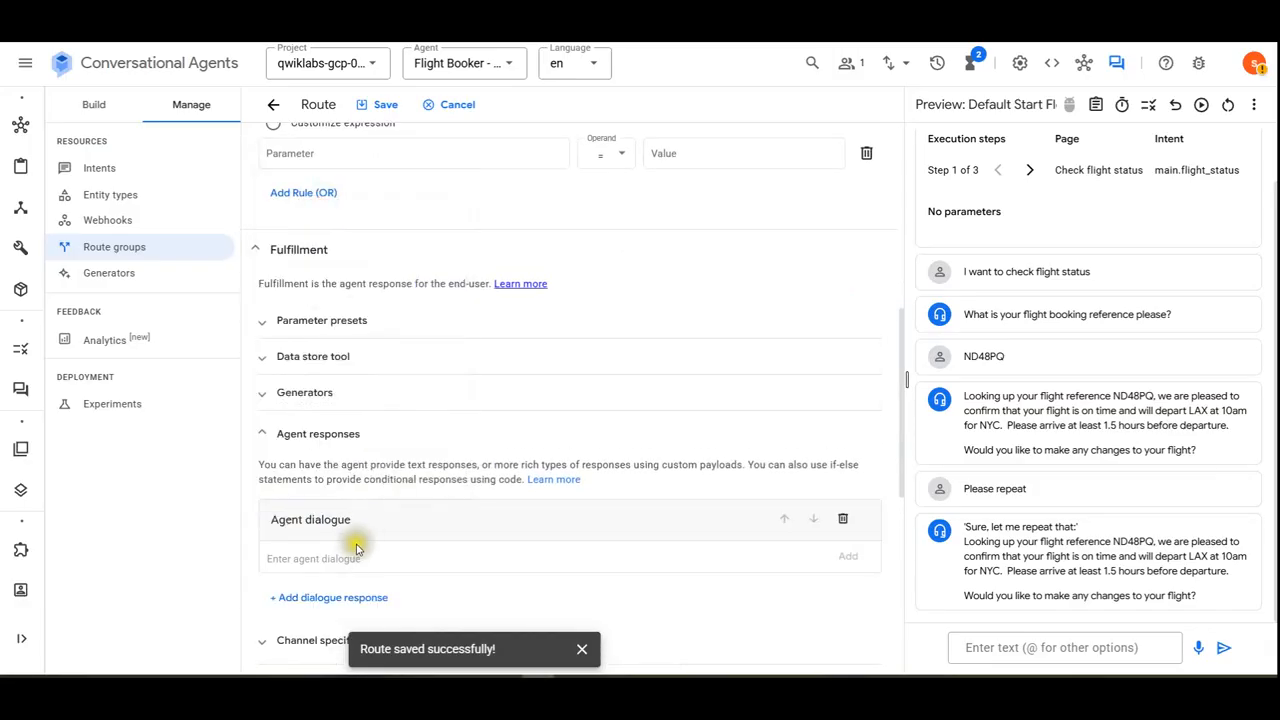
click(353, 557)
text(It depends on the destination airport. Generally, you are allowed a maximum of 1 cabin bag, not exceeding 7kg and with the Sum of L + W + H (including the wheels) must be no more than 115cm (45 inches).)
key(BackSpace)
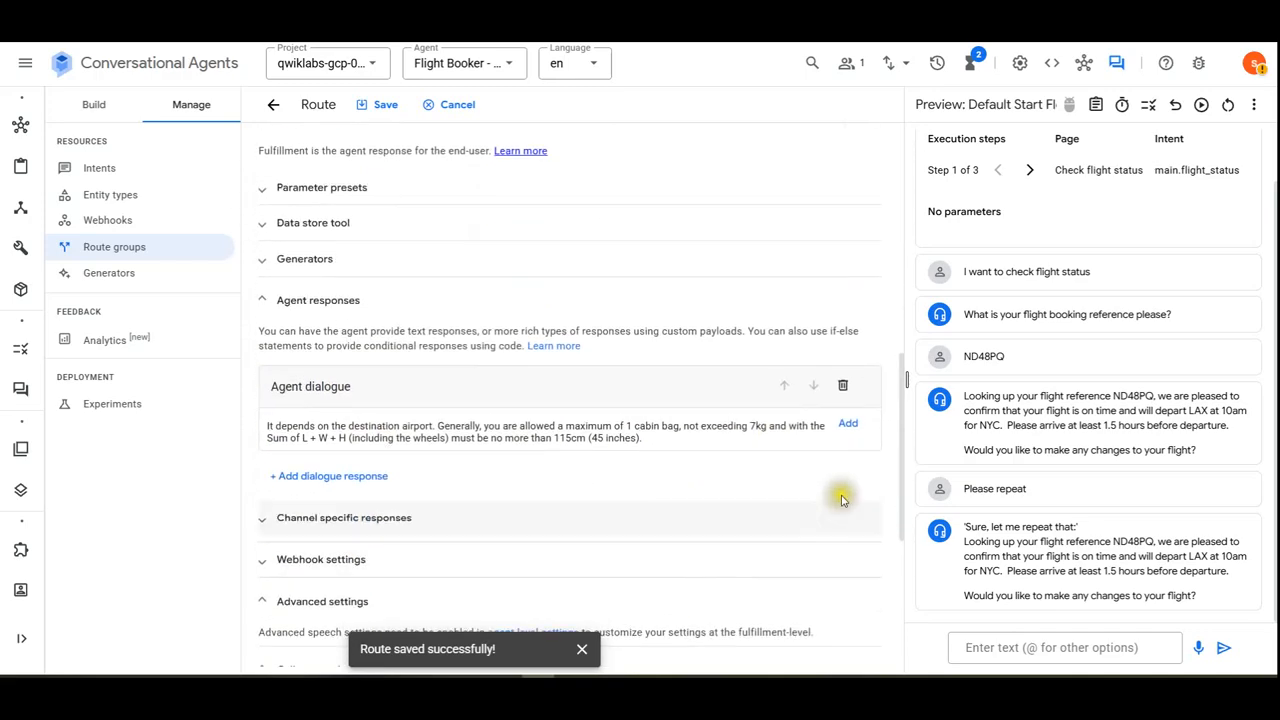
click(848, 423)
scroll(525, 535, down, 4)
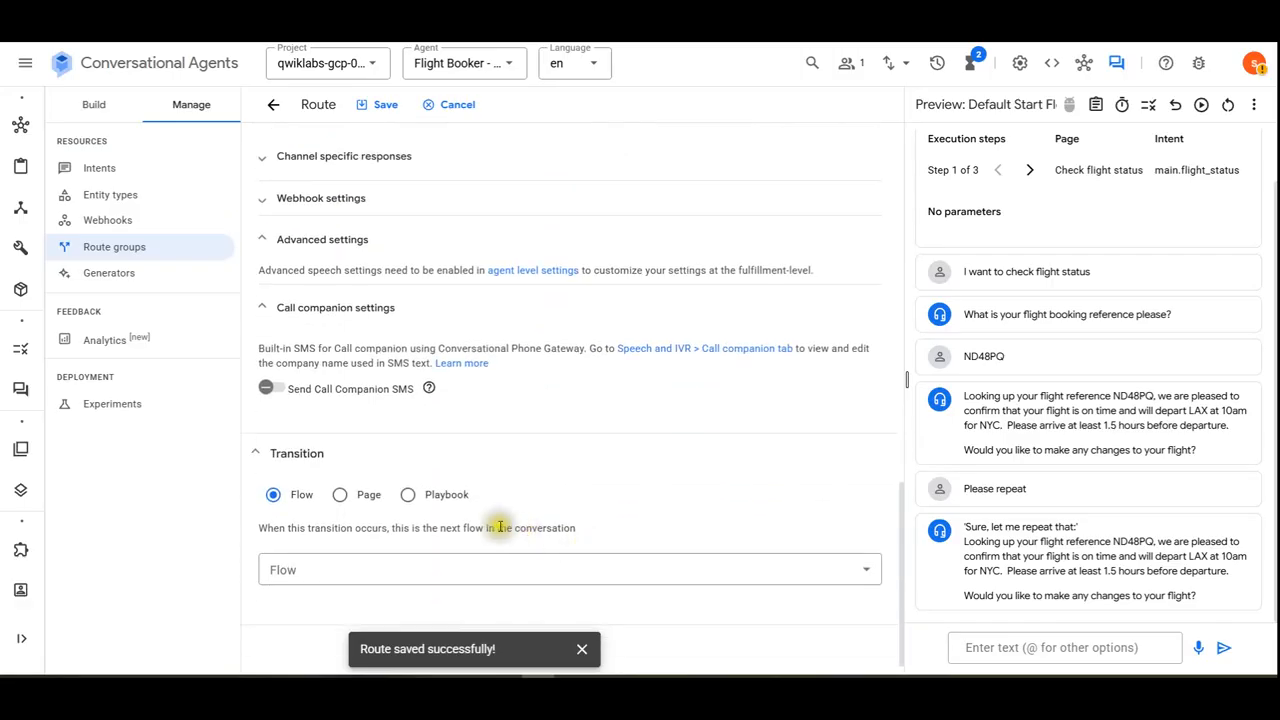
click(383, 104)
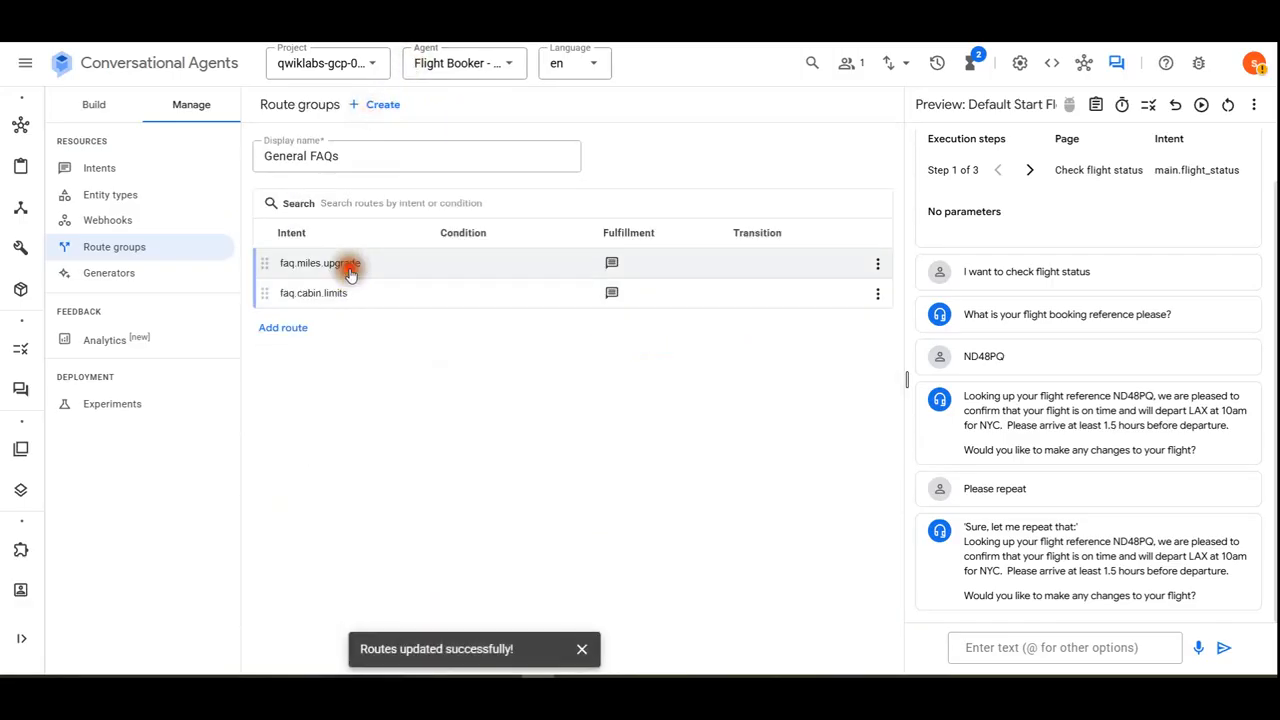
Check the agent dialogue of the saved faq.miles.upgrade route and return to the list of route groups.
click(343, 263)
scroll(522, 508, down, 5)
scroll(522, 508, down, 3)
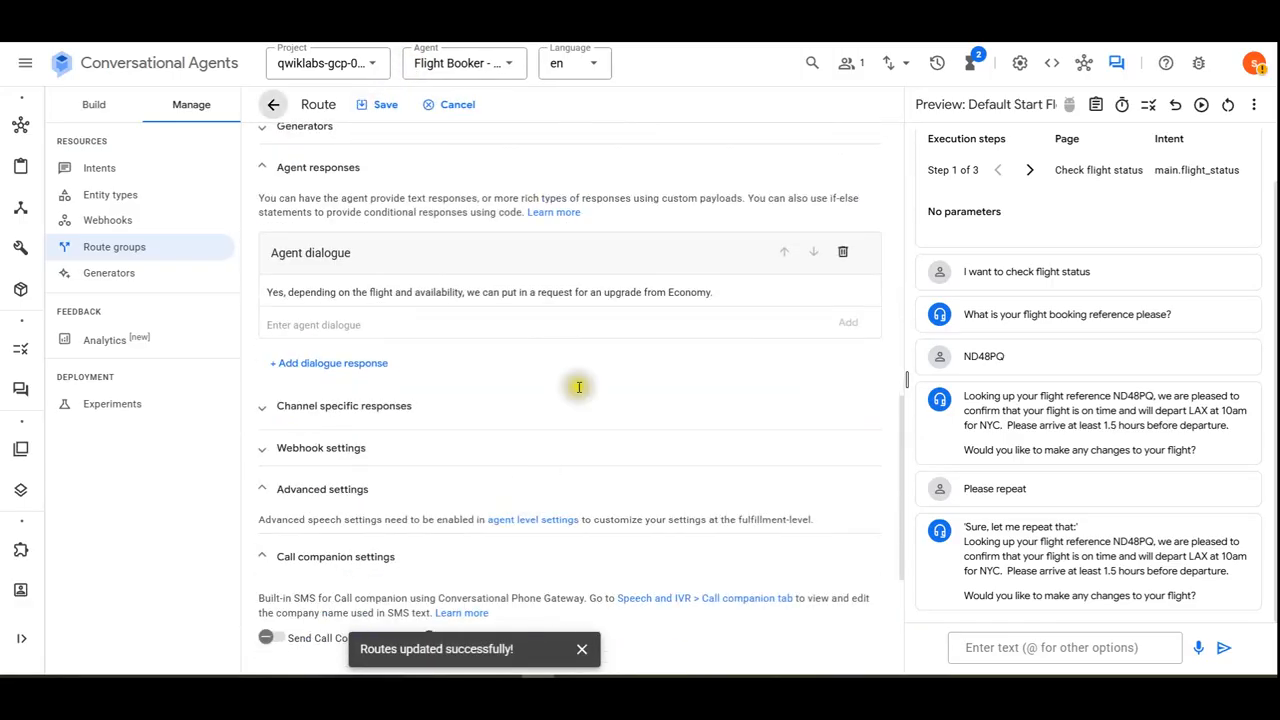
click(273, 104)
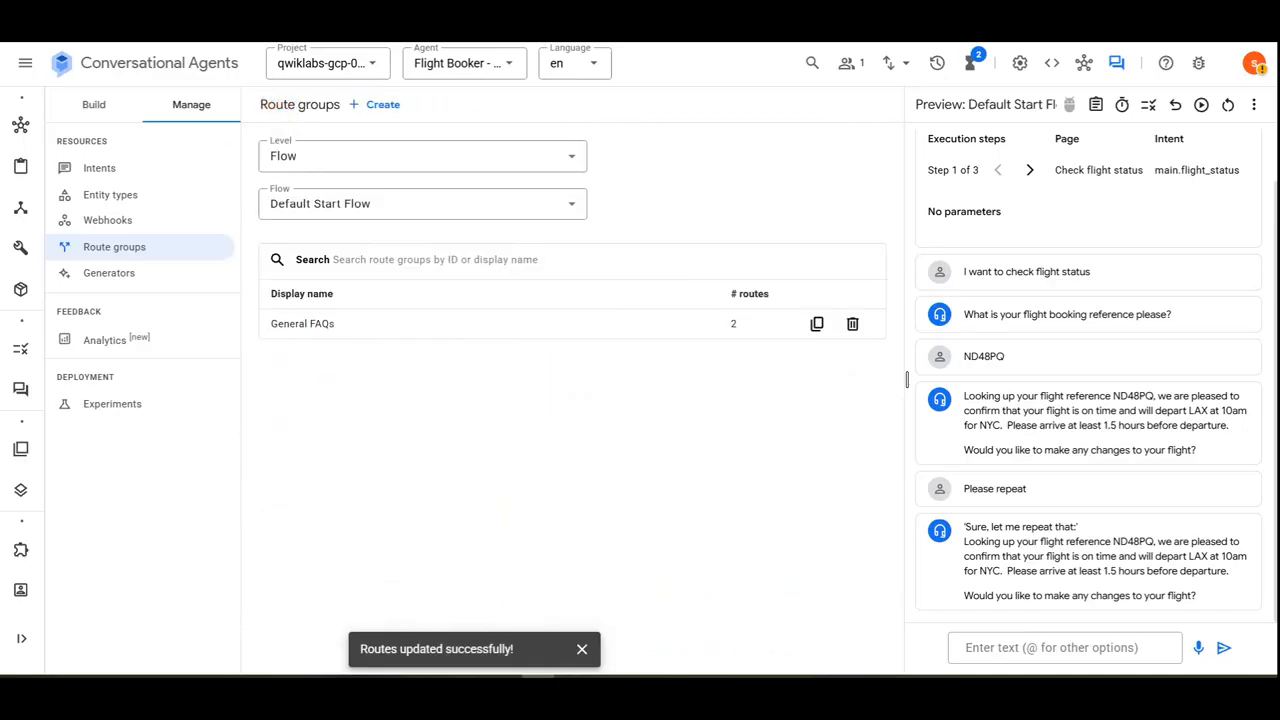
click(372, 105)
click(273, 104)
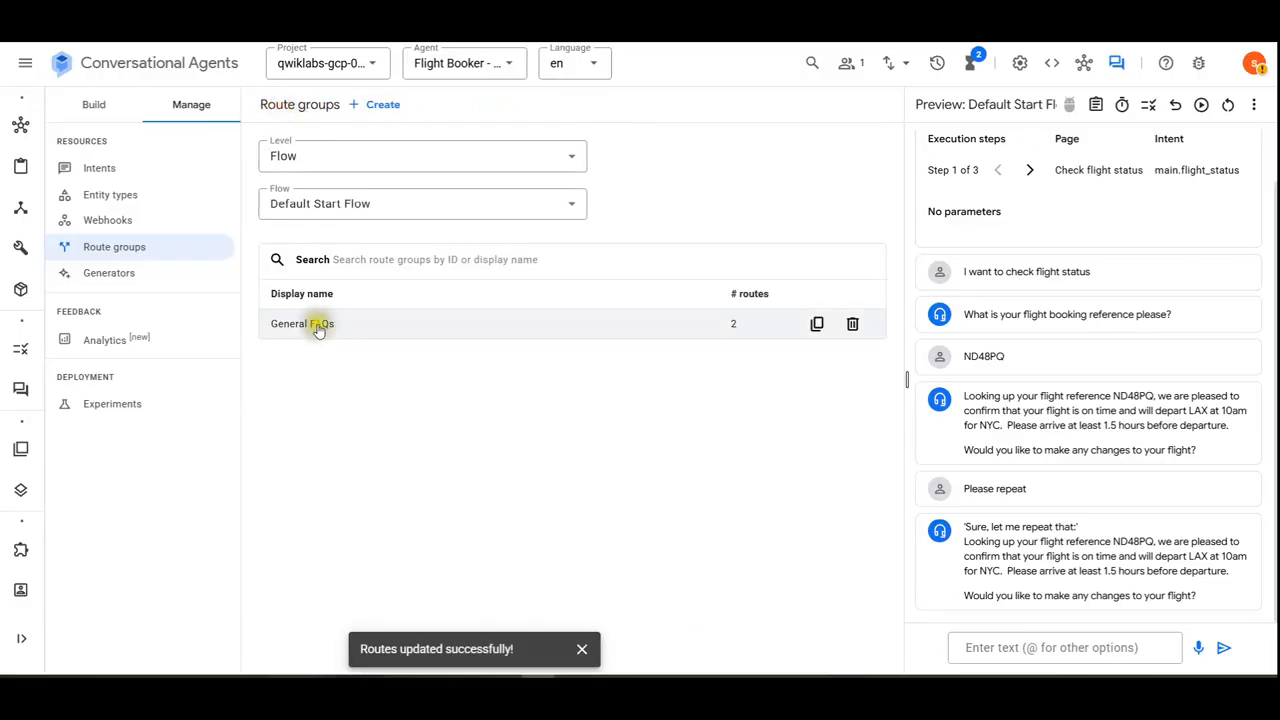
Start a third route in the General FAQs route group and set its intent to faq.cabin.batteries.
click(320, 323)
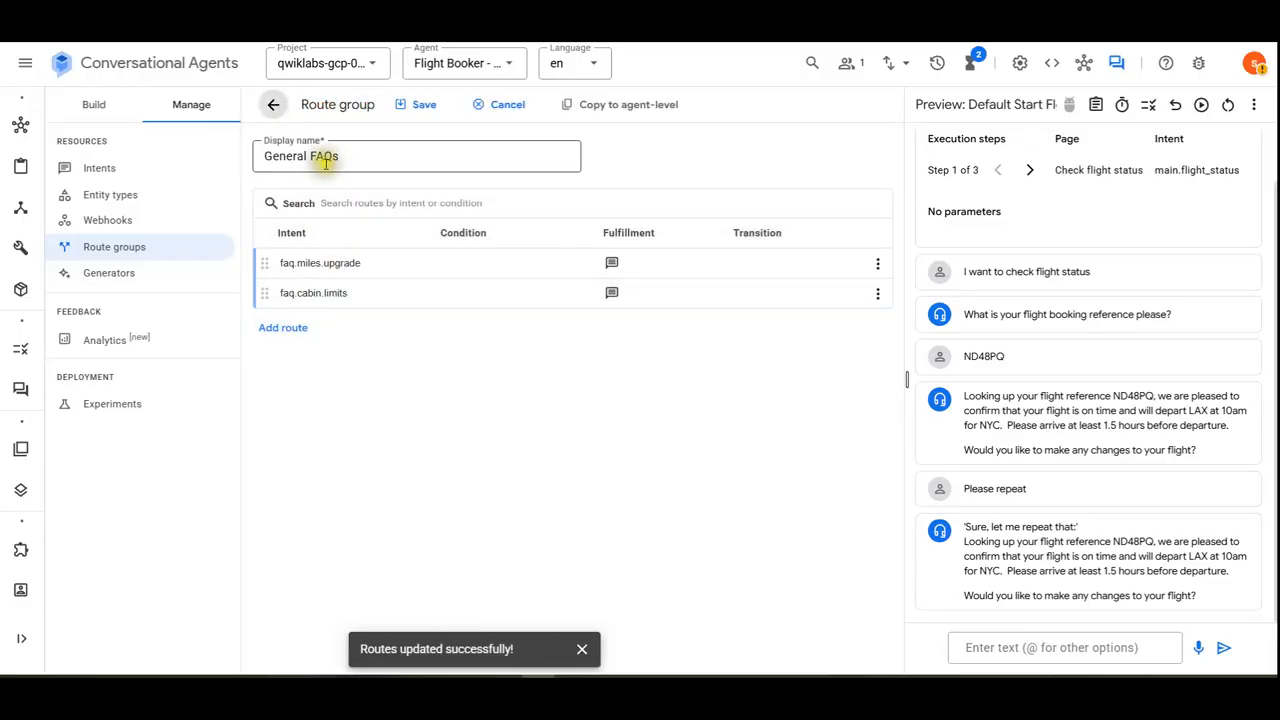
click(282, 328)
click(322, 235)
click(314, 379)
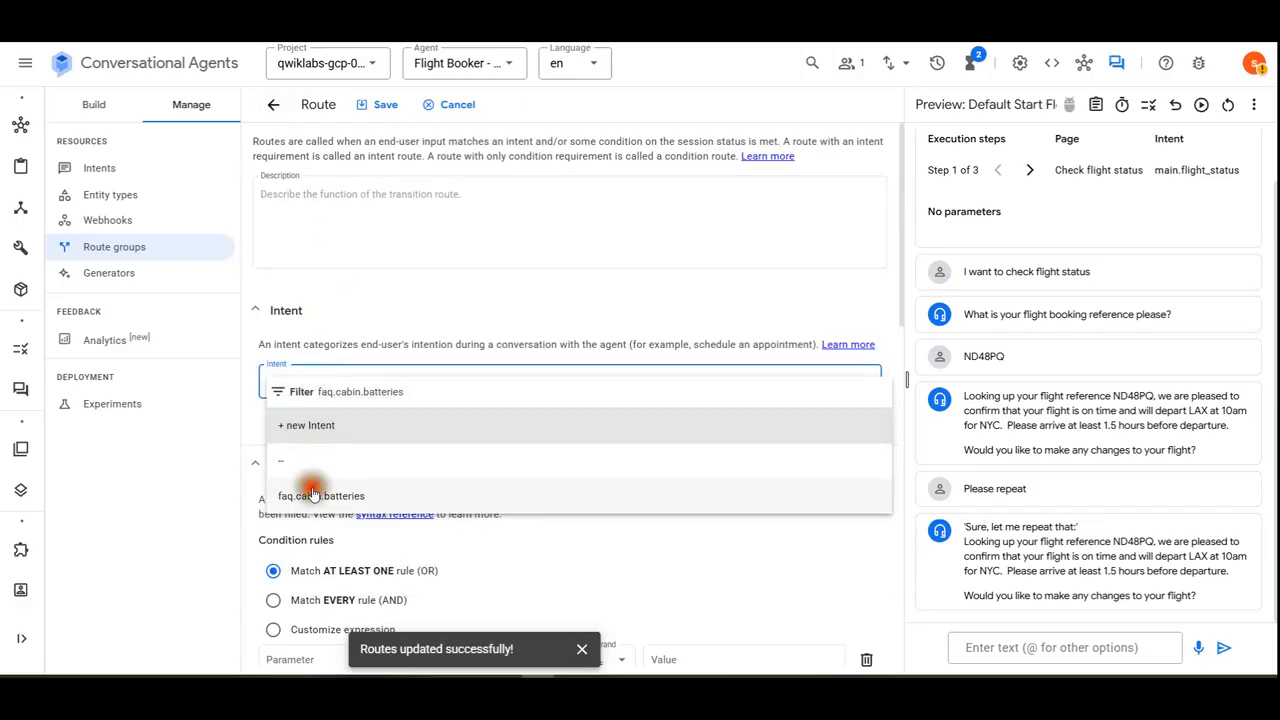
click(303, 491)
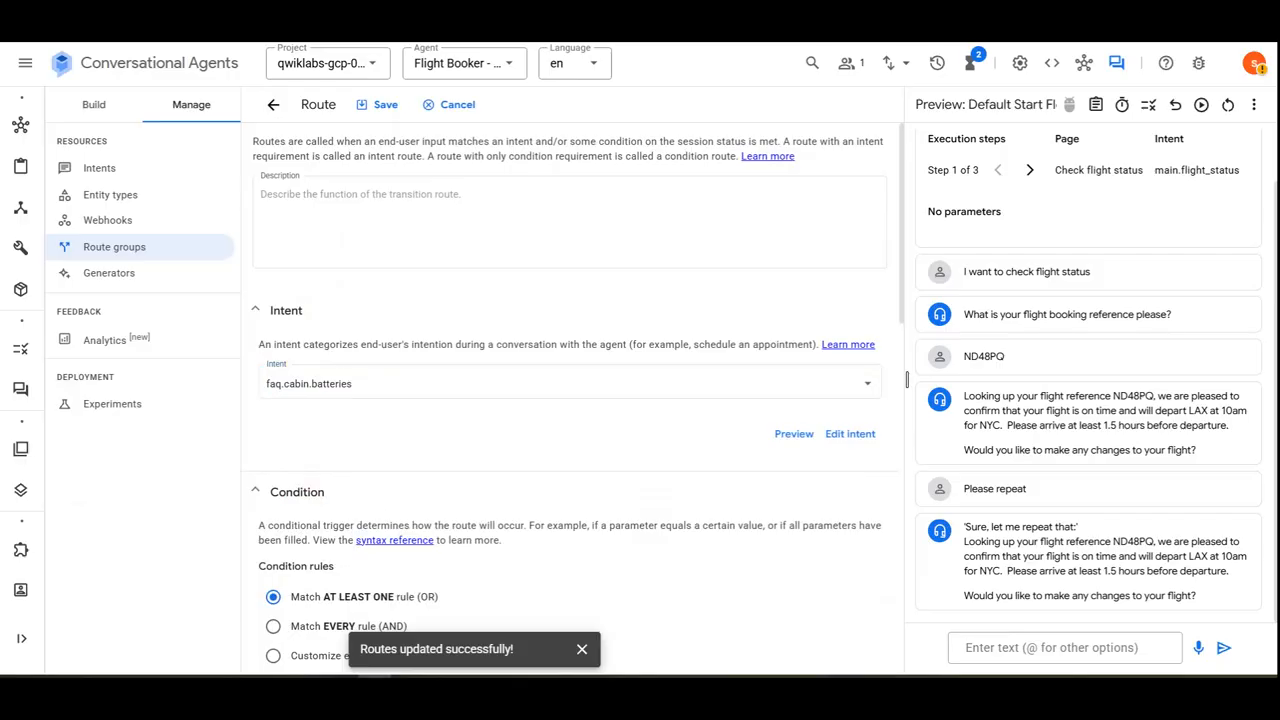
Add an agent dialogue limiting spare lithium batteries (includes Power Banks) exceeding 100Wh and up to 160Wh to two, and save the route.
scroll(379, 517, down, 4)
click(303, 566)
click(303, 566)
scroll(303, 560, down, 5)
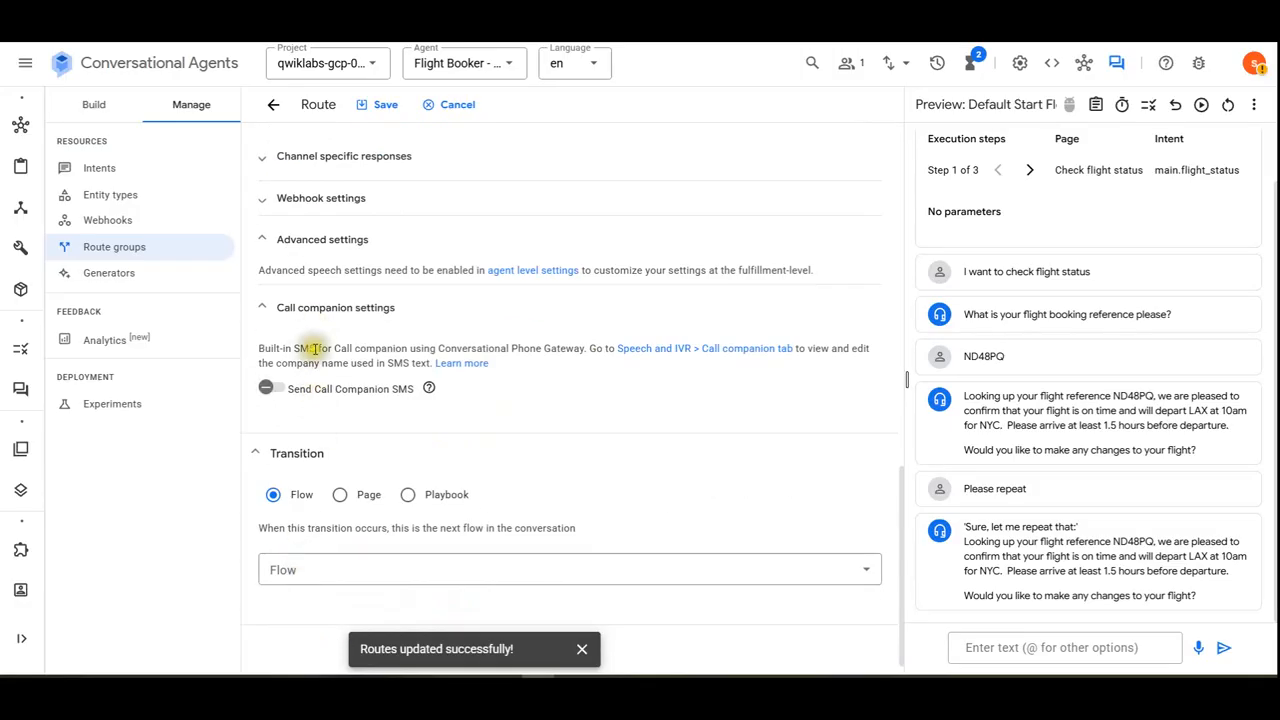
scroll(312, 349, up, 3)
click(325, 314)
click(330, 350)
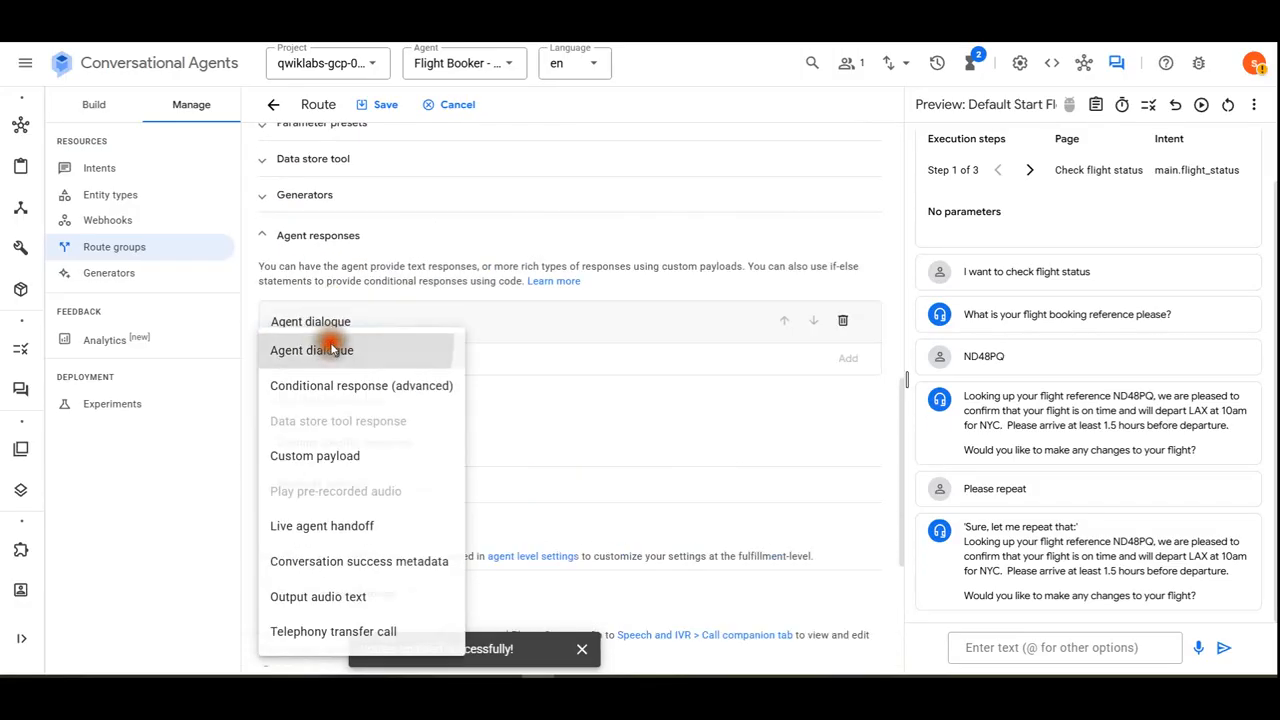
text(For Lithium batteries (includes Power Banks), no more than two spare batteries exceeding 100Wh and up to 160Wh, are permitted.)
scroll(420, 410, down, 3)
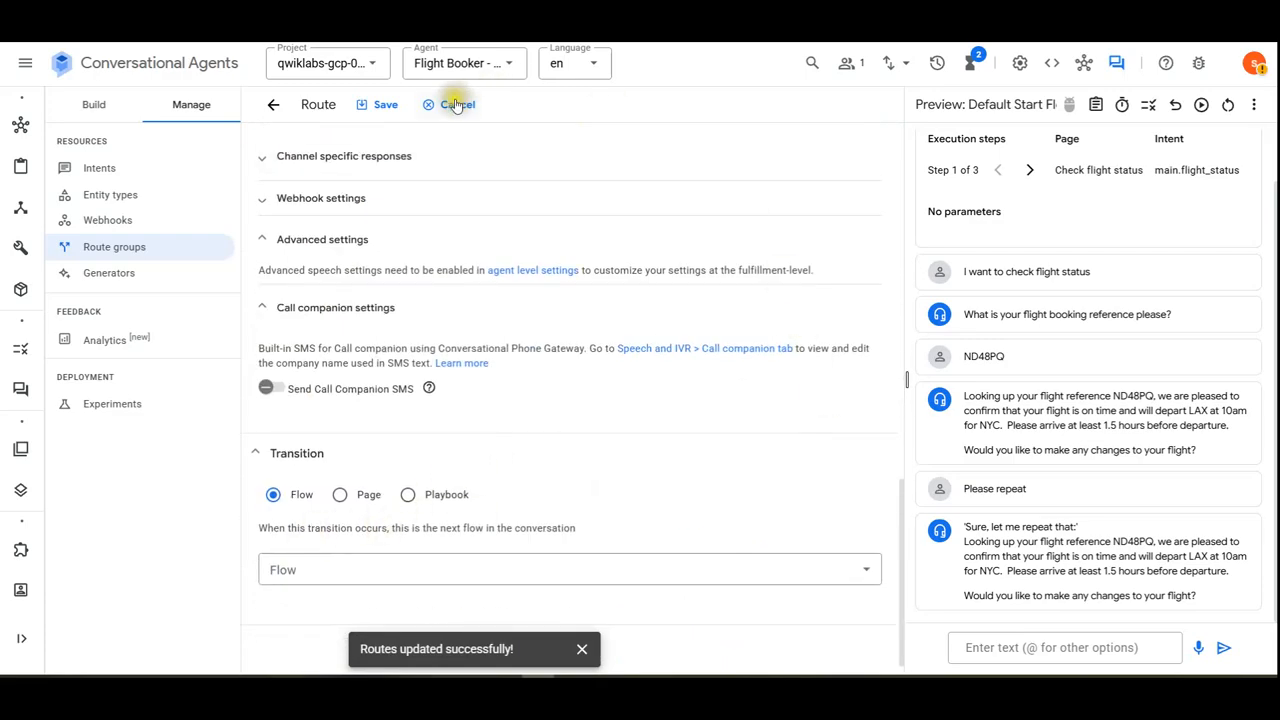
click(380, 104)
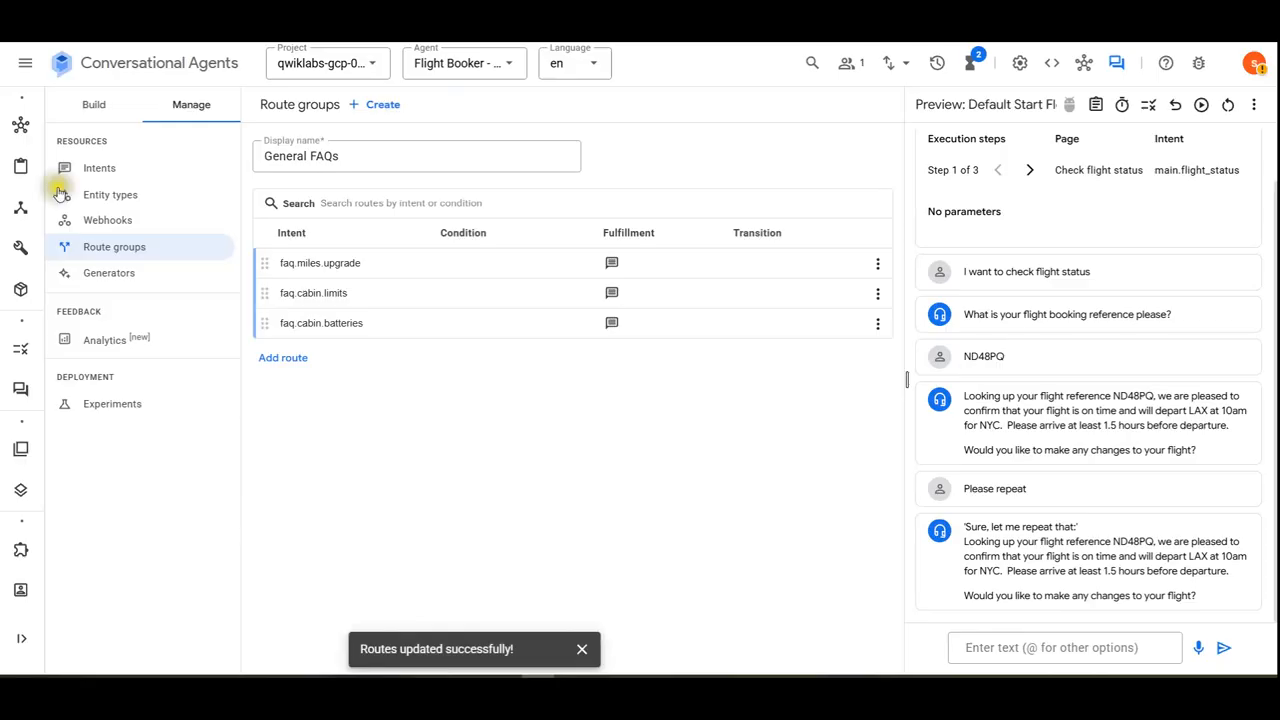
Open the Start Page of the Default Start Flow and add the Route Groups state handler to it.
click(108, 116)
click(20, 207)
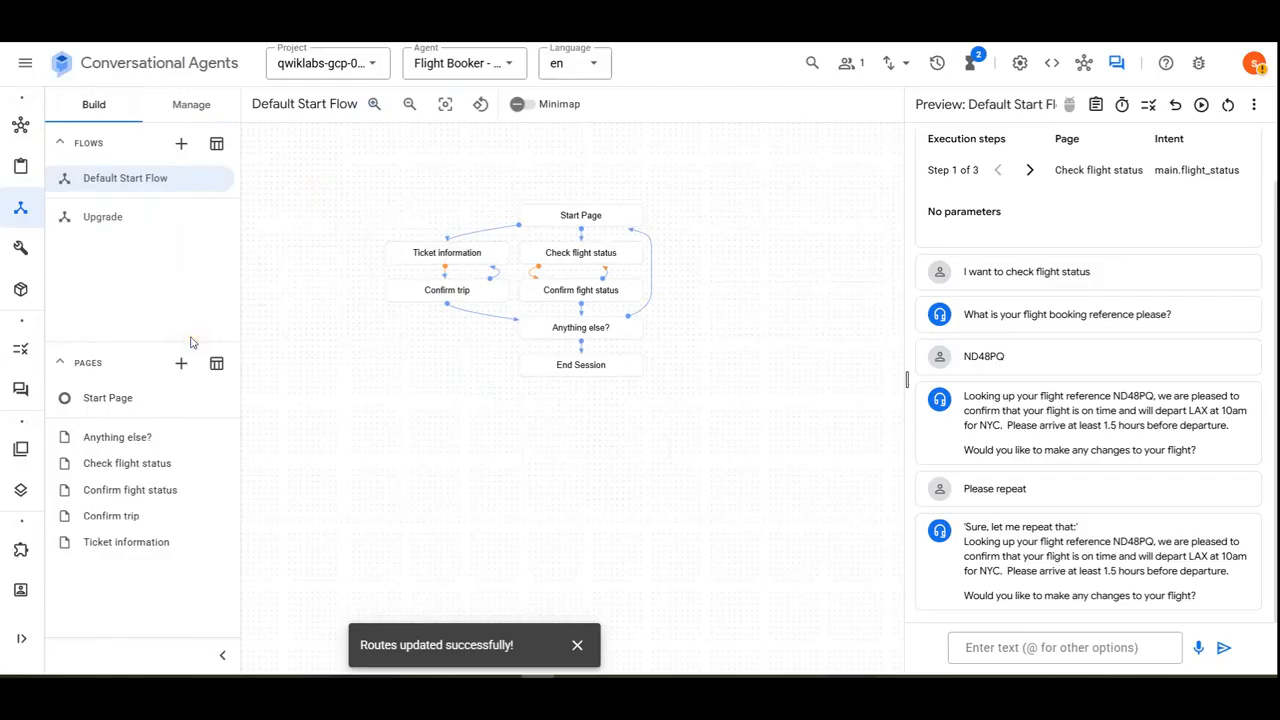
click(560, 216)
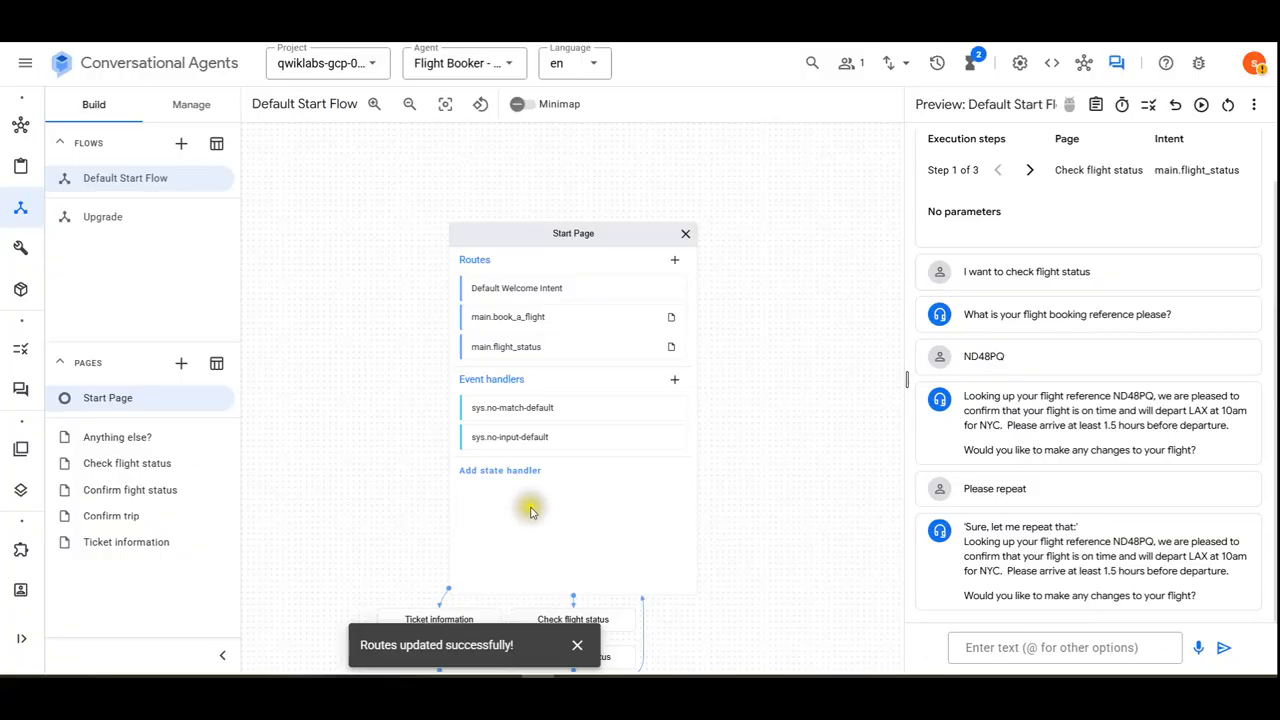
click(520, 471)
click(486, 341)
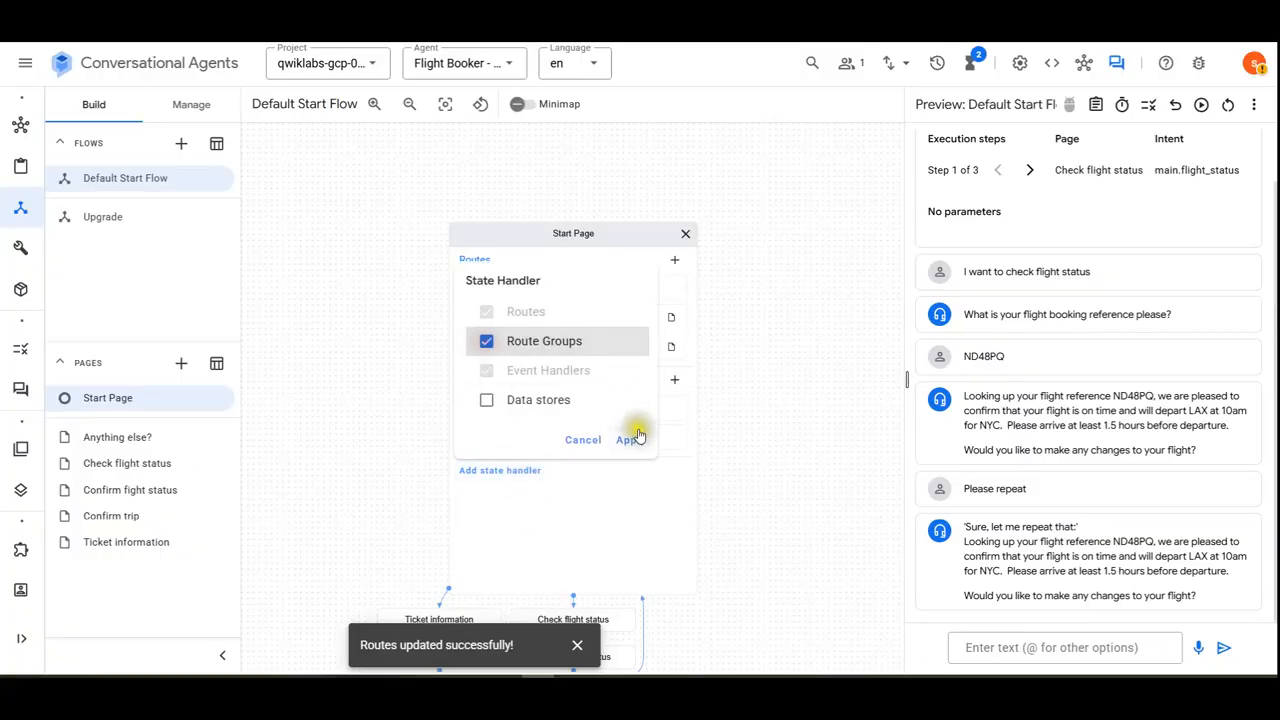
click(638, 441)
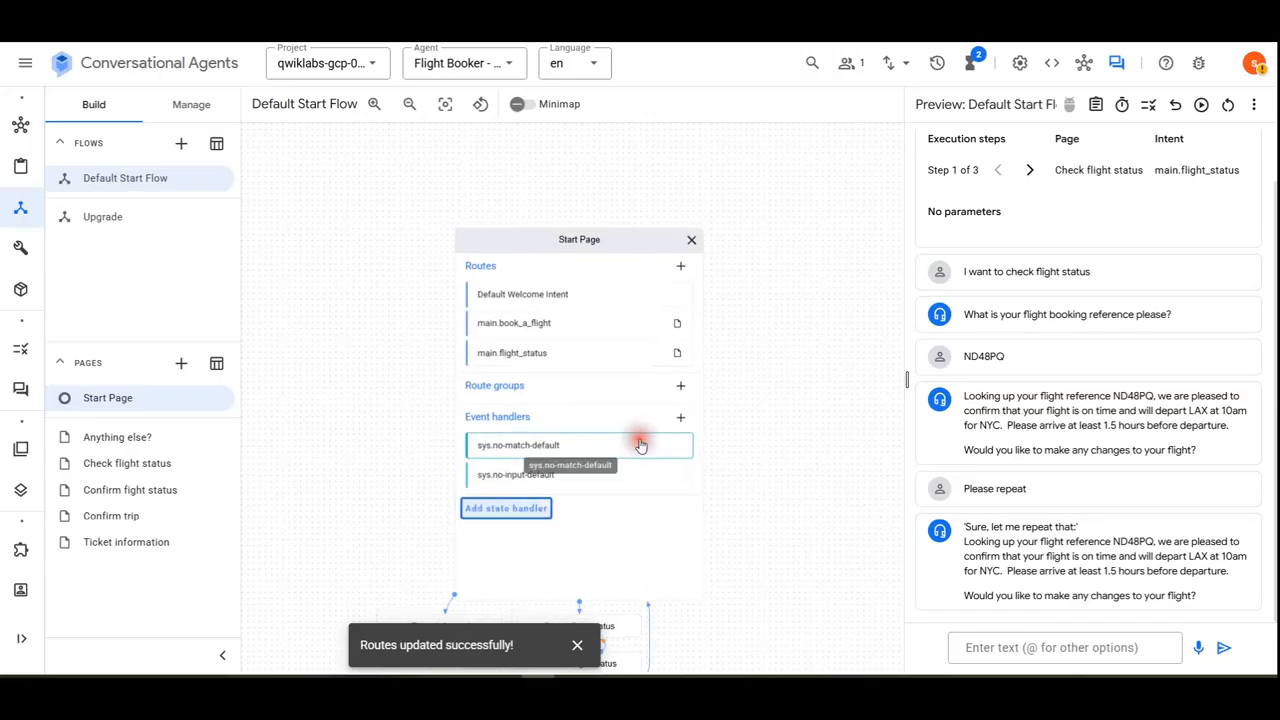
Attach the flow-level General FAQs route group to the Start Page, save it and close its settings.
click(686, 393)
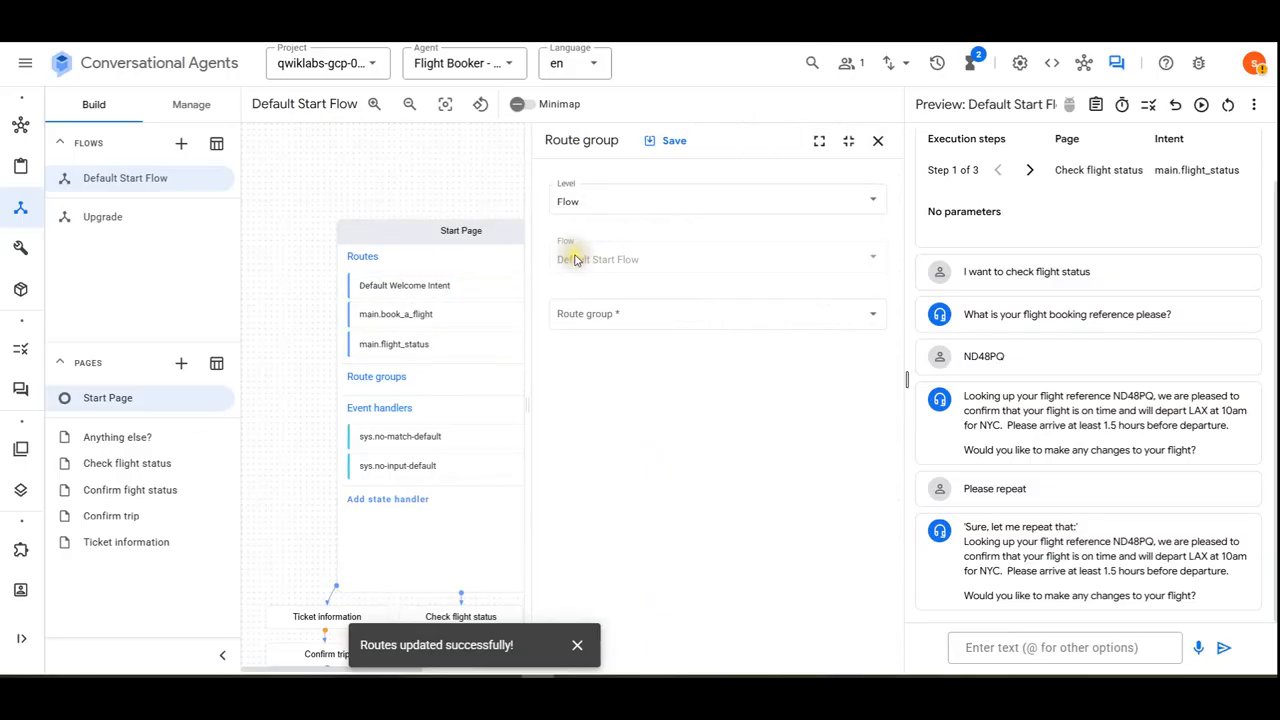
click(655, 314)
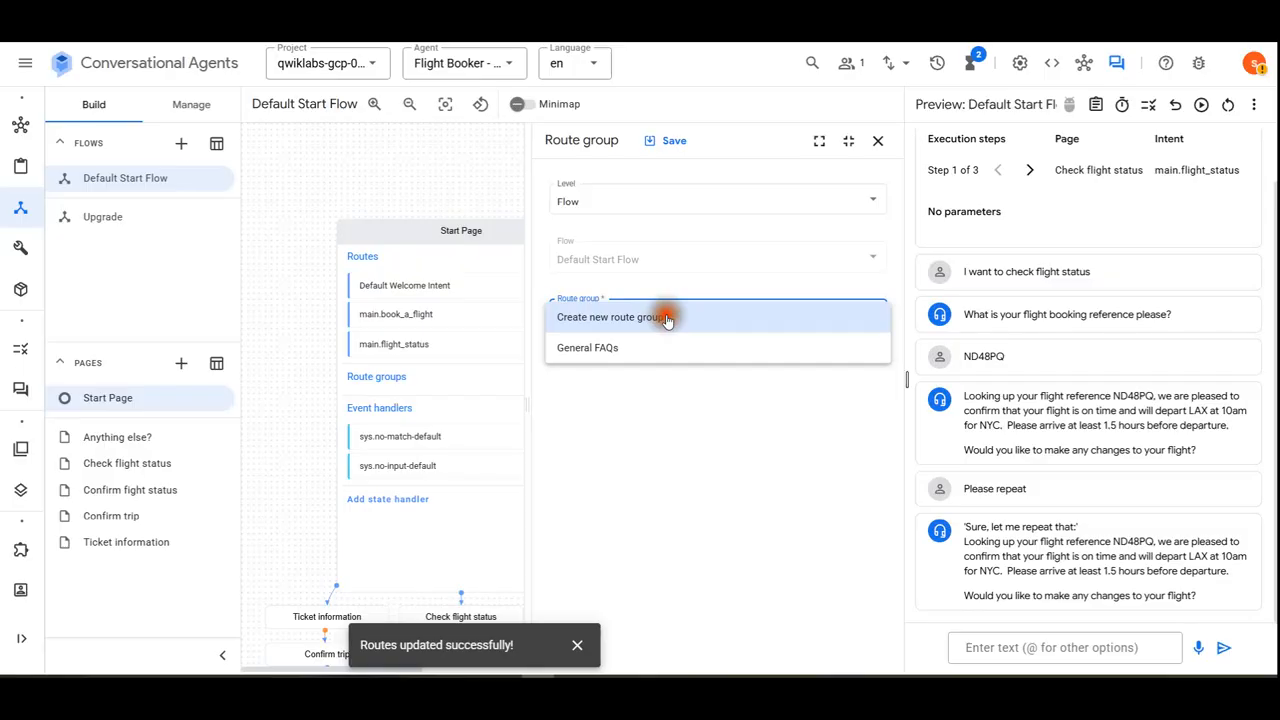
click(607, 349)
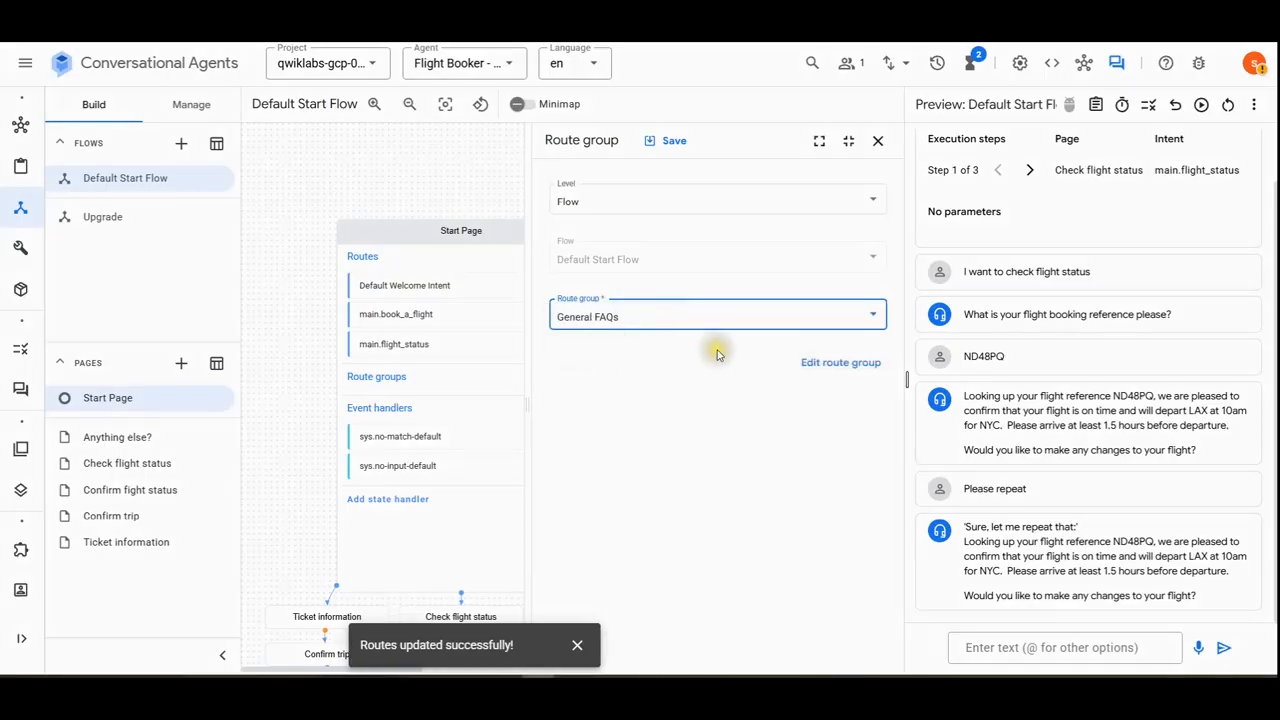
click(684, 144)
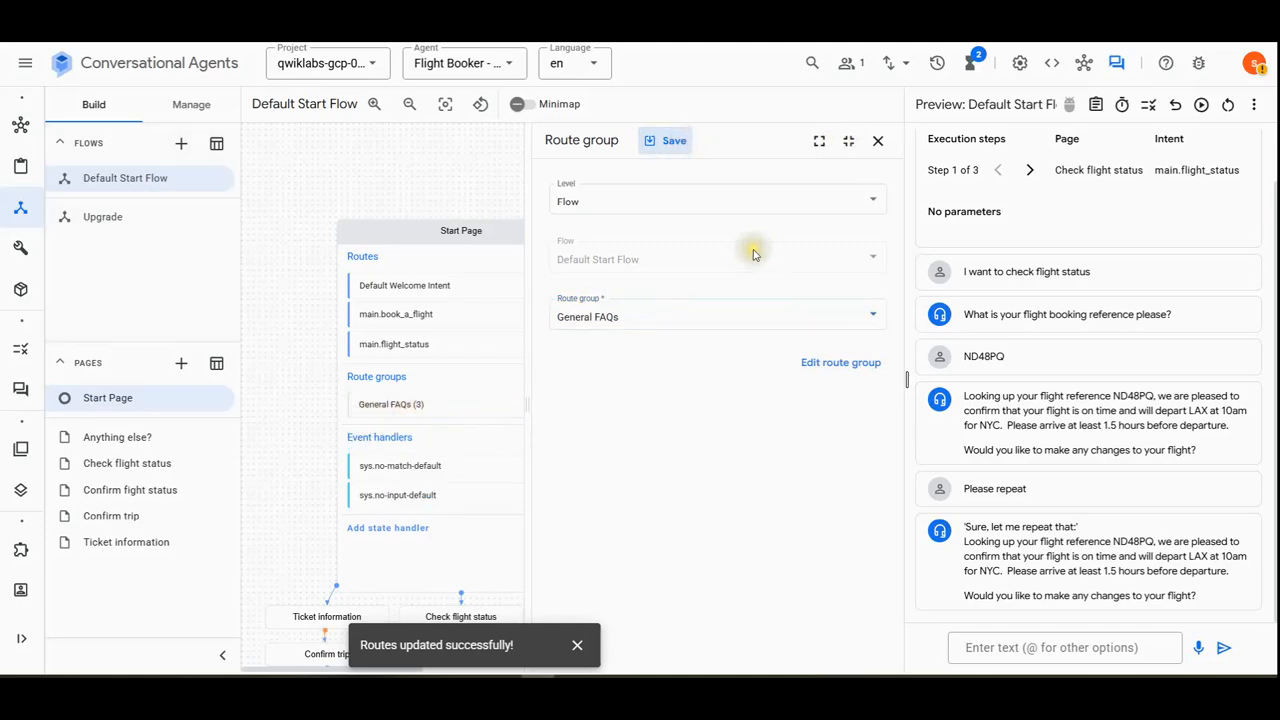
click(878, 141)
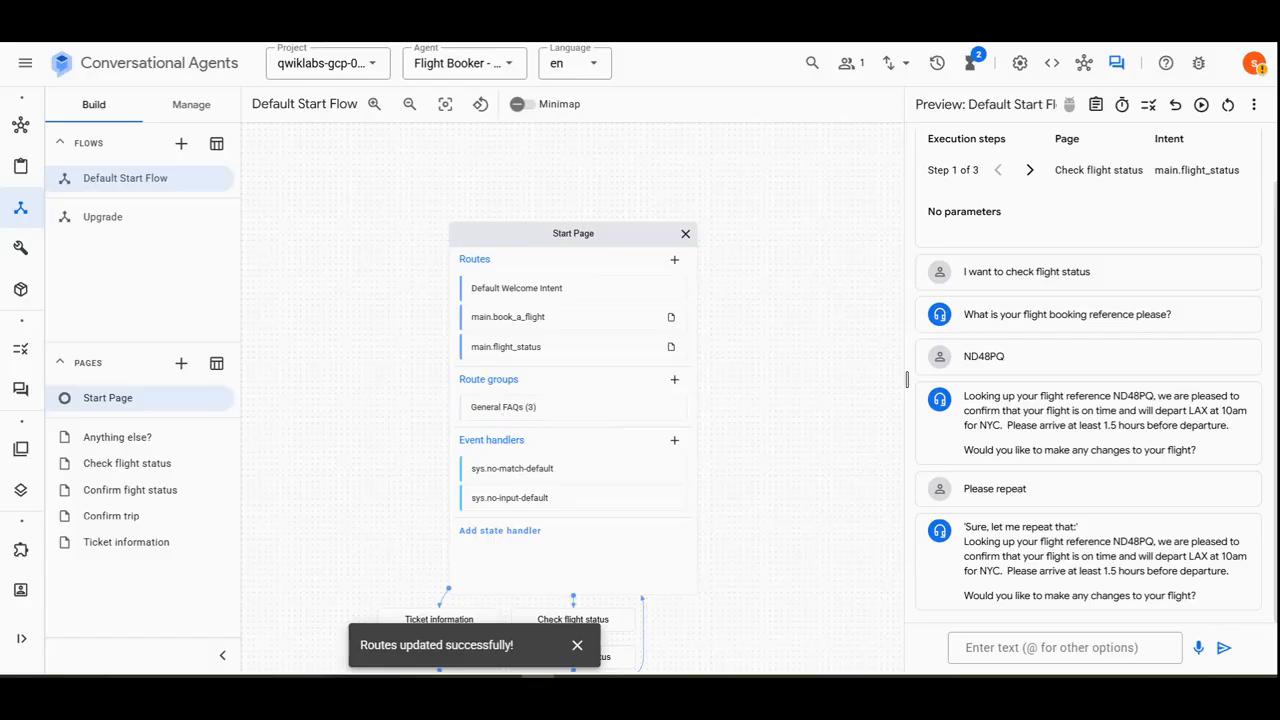
Test the cabin limits FAQ in the agent preview by asking "How many bags can I bring into the cabin?".
click(1006, 647)
text(How many bags can I bring into the cabin?)
click(1221, 649)
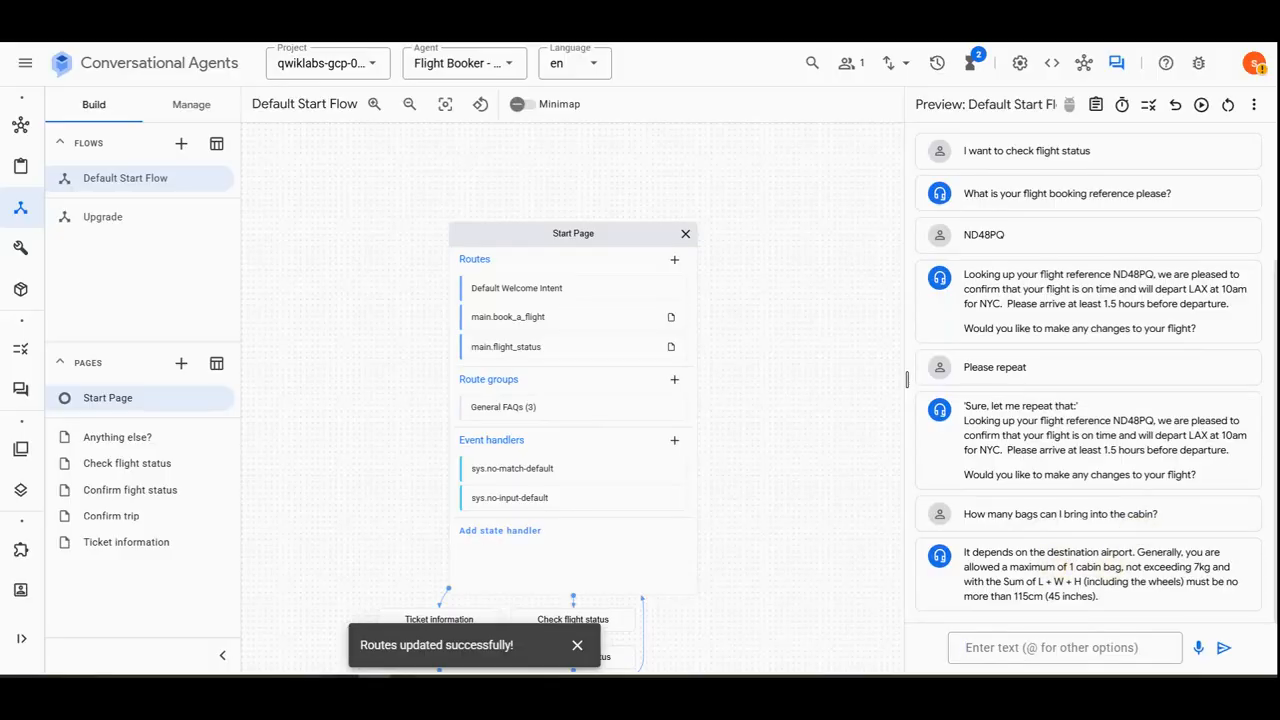
Request "Book a flight" in the preview conversation, answer Sydney as the departure city, and dismiss the microphone access request.
click(1037, 645)
text(Book a flight)
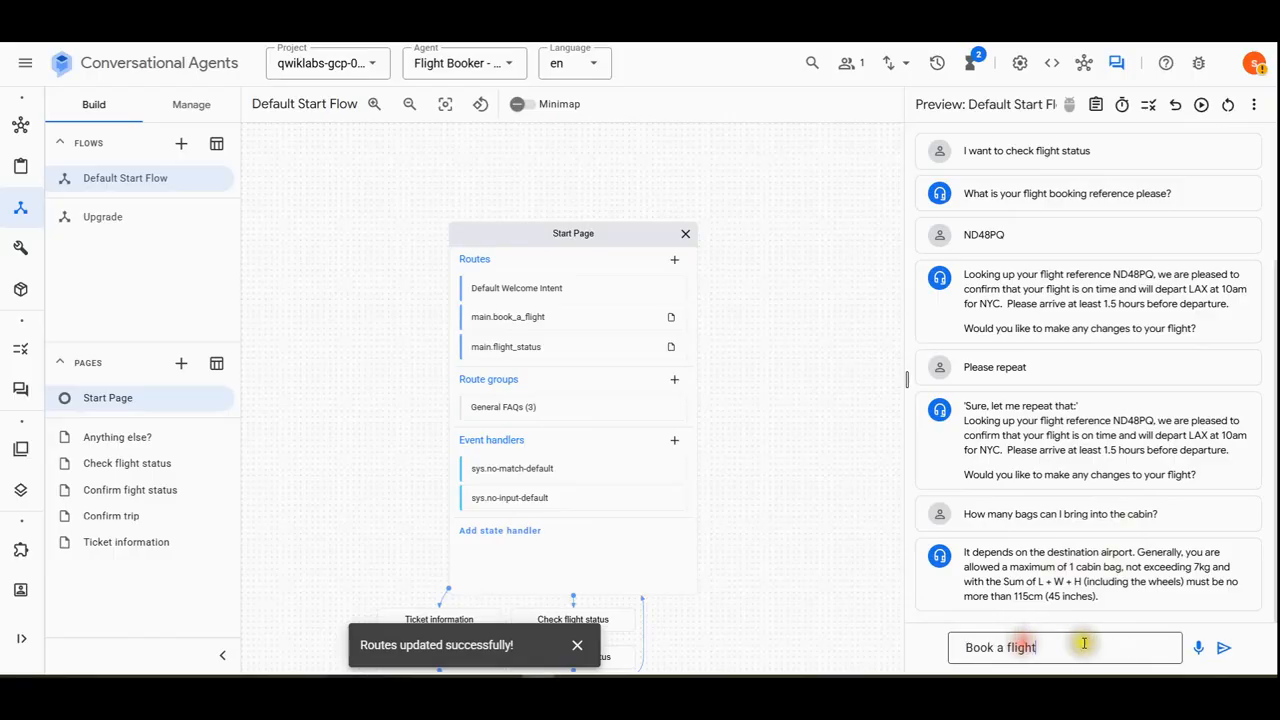
click(1224, 648)
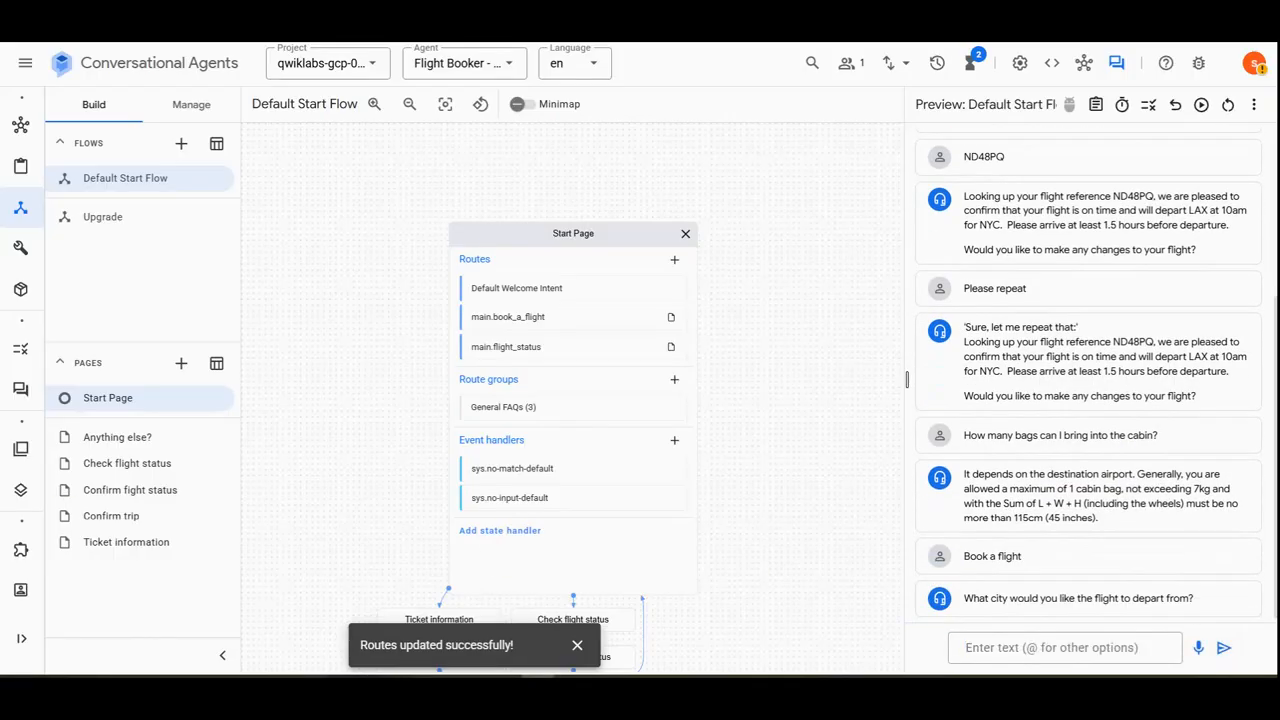
click(1043, 645)
text(Sydney)
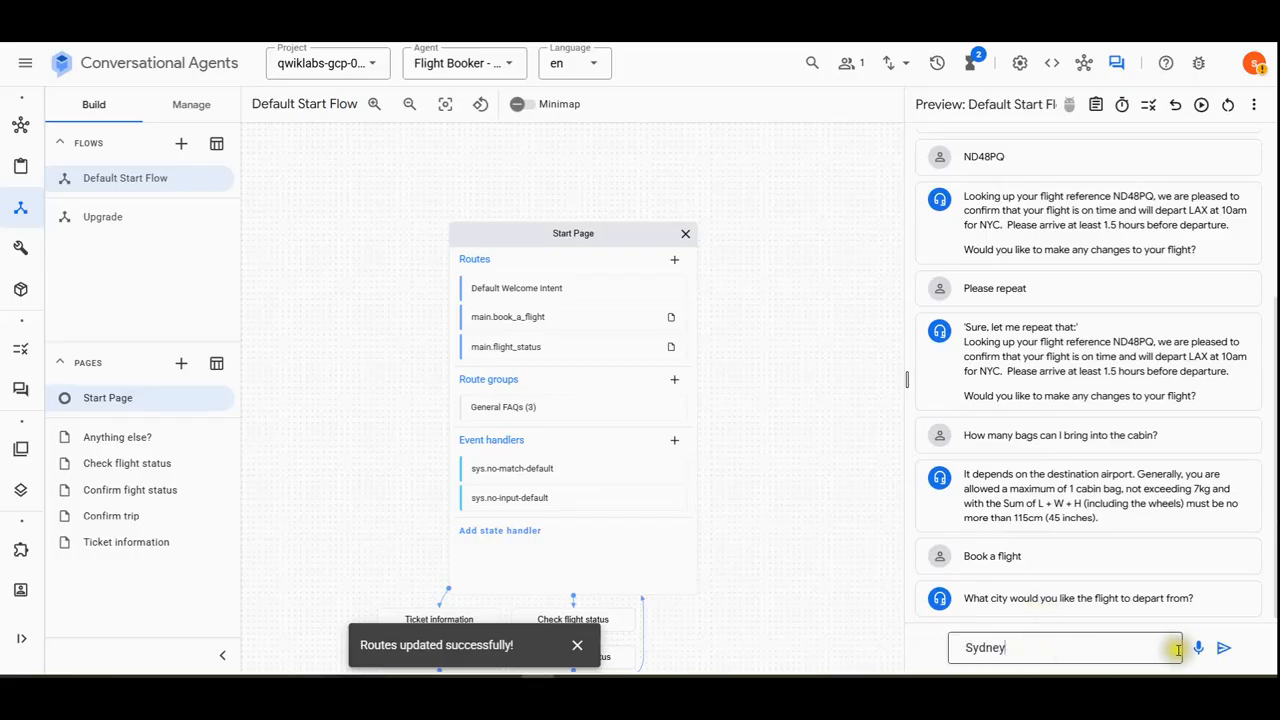
click(1198, 648)
click(1223, 648)
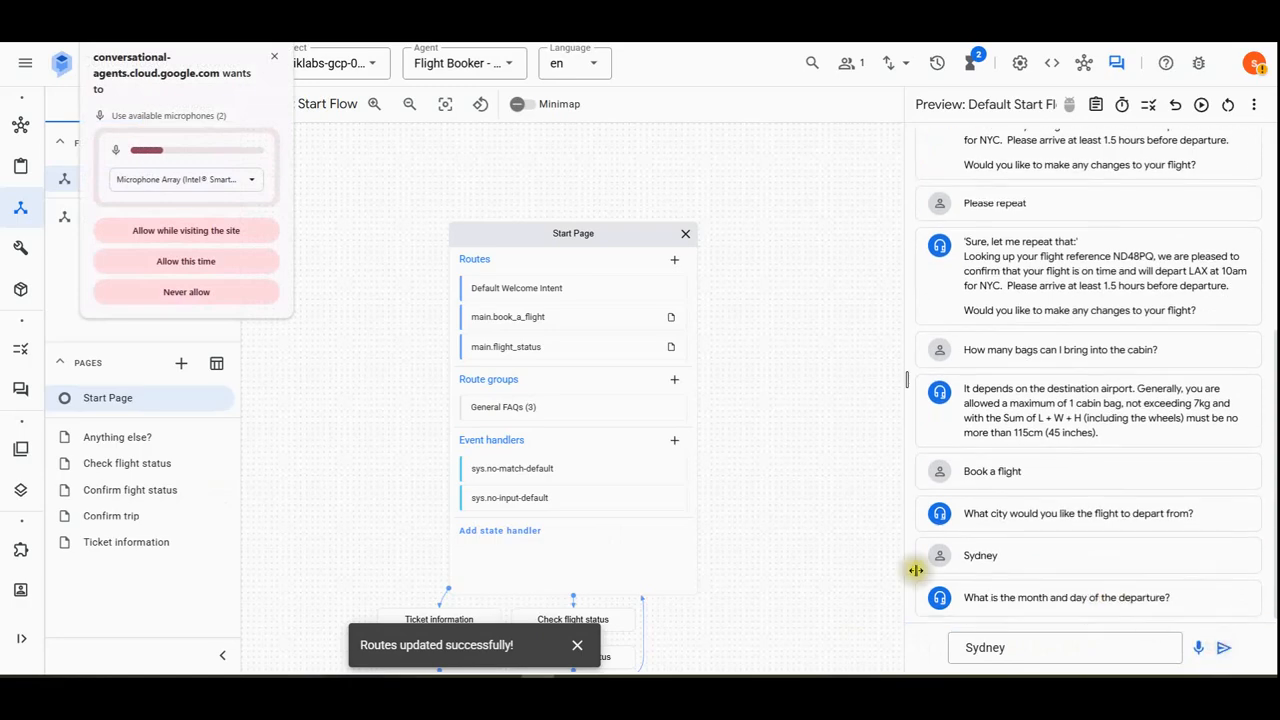
click(274, 56)
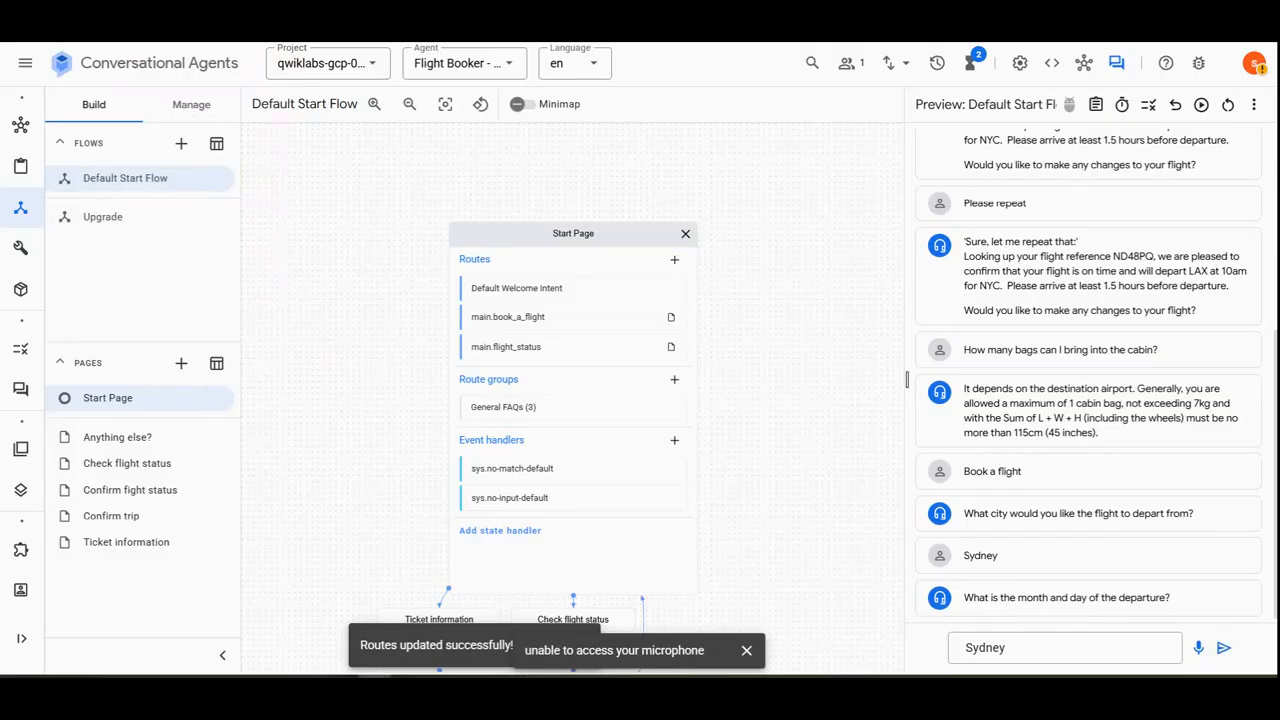
Ask the agent "What about Power Banks?" in place of answering the departure date question.
click(1026, 641)
key(ctrl+v)
key(alt+Tab)
triple_click(1008, 645)
text(What about Power Banks?)
key(Return)
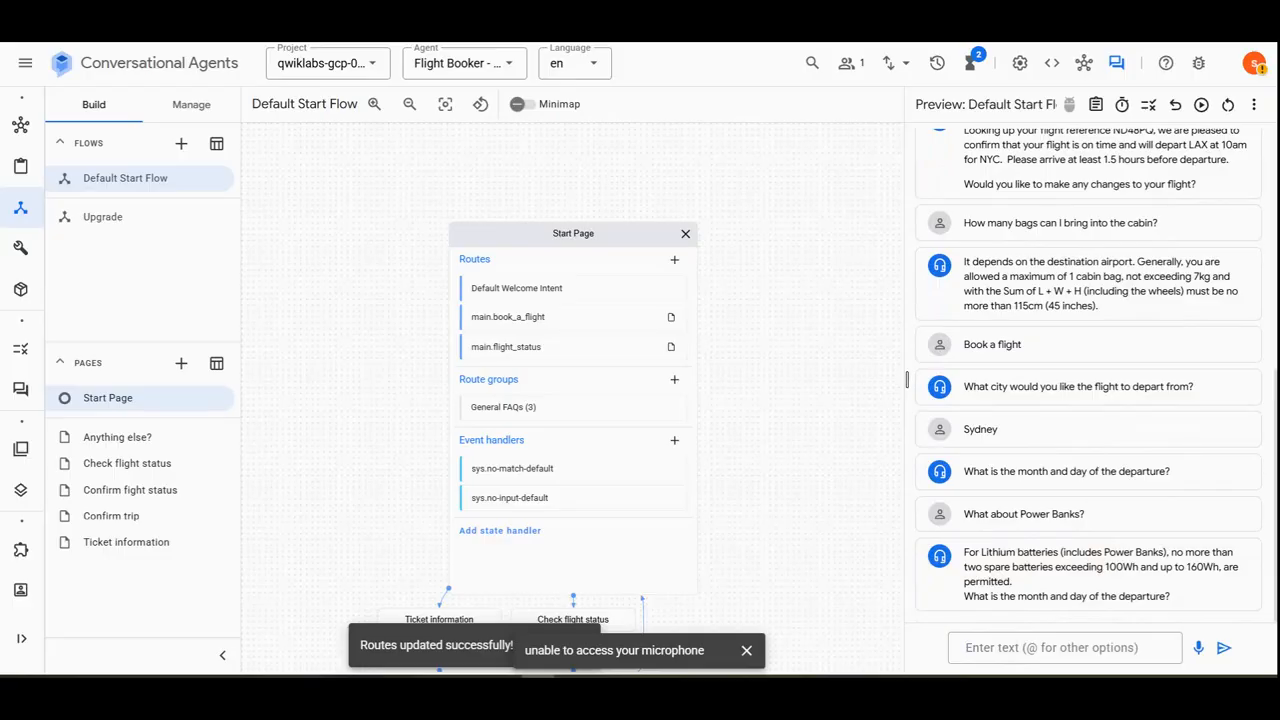
Answer the departure date question with "Tomorrow" and the destination city question with "Can I get an upgrade?".
click(1008, 648)
text(Tomorrow)
click(1224, 648)
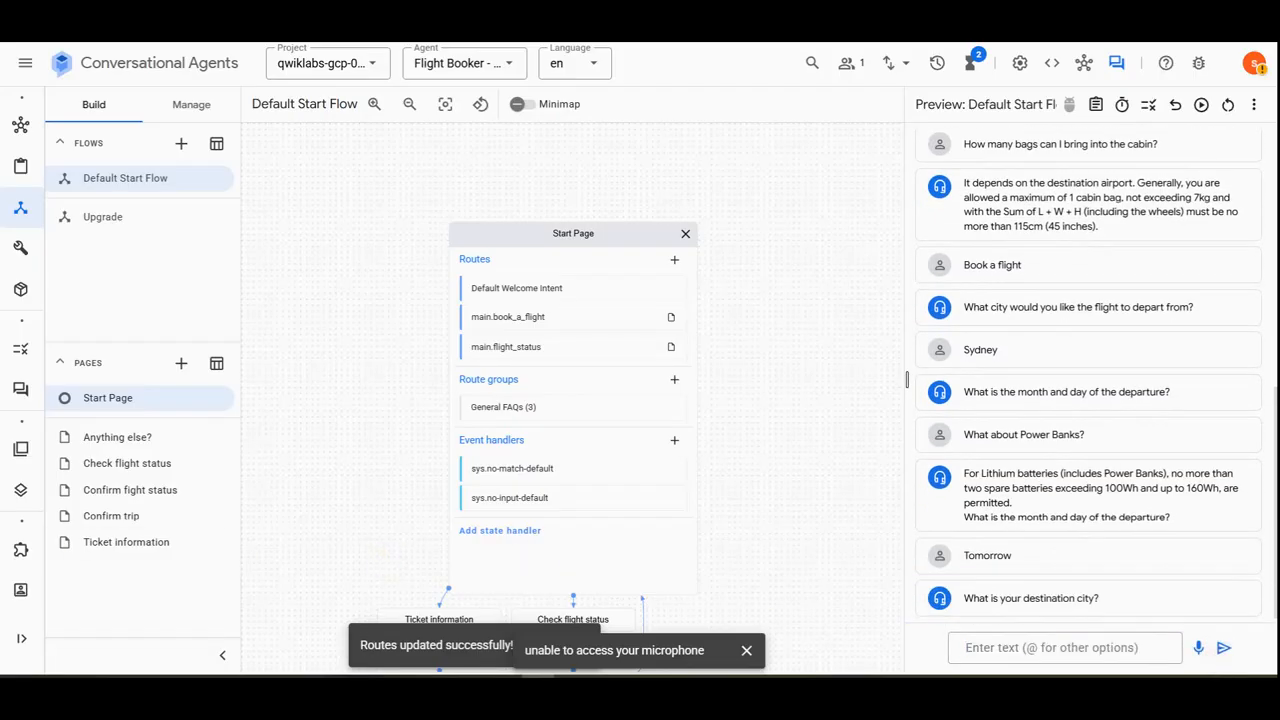
click(1010, 648)
text(Can I get an upgrade?)
click(1224, 650)
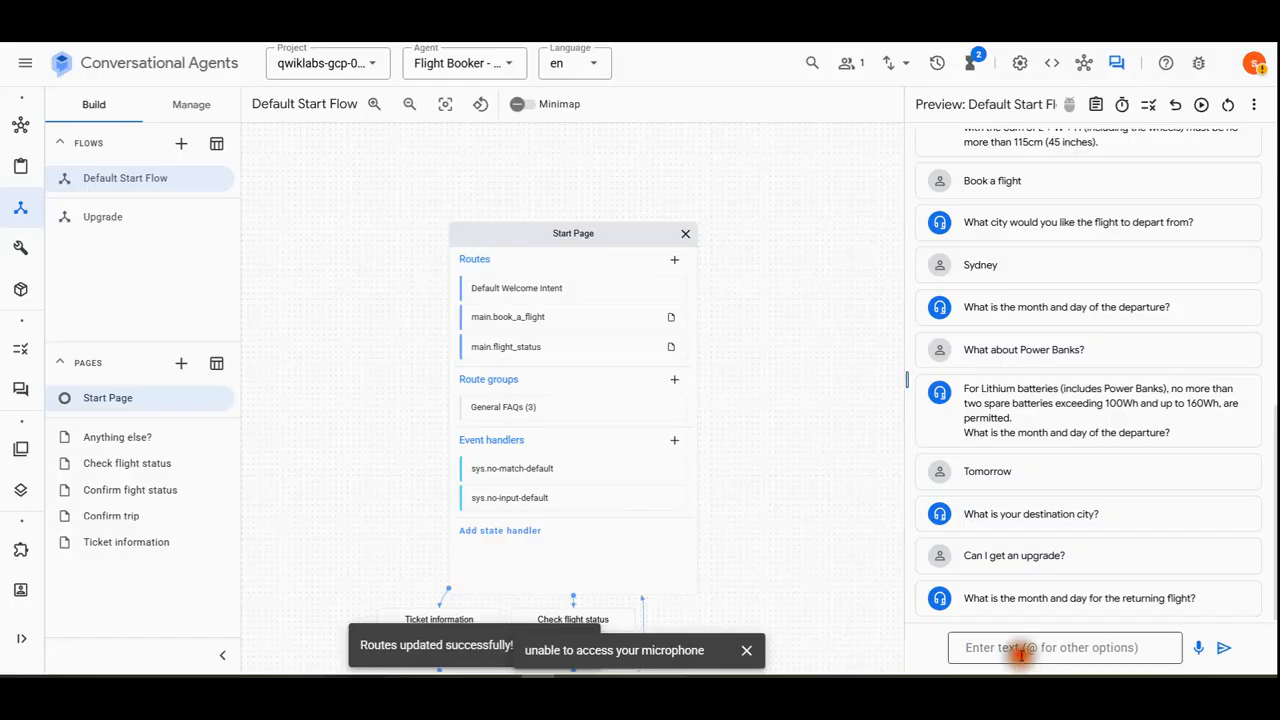
Answer the return date question with "Tomorrow and no return flight" and provide the passenger's name.
text(Sy)
key(BackSpace)
text(Tomorrow and no ret)
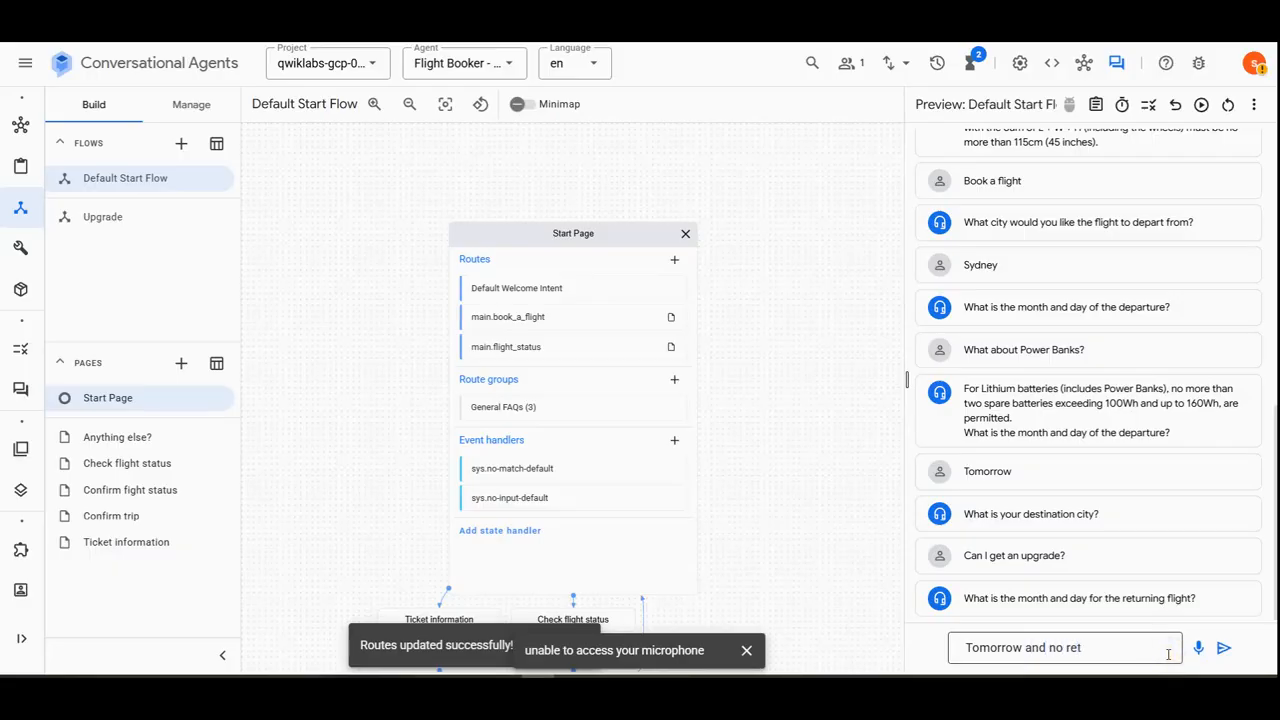
text(urn flight)
key(Return)
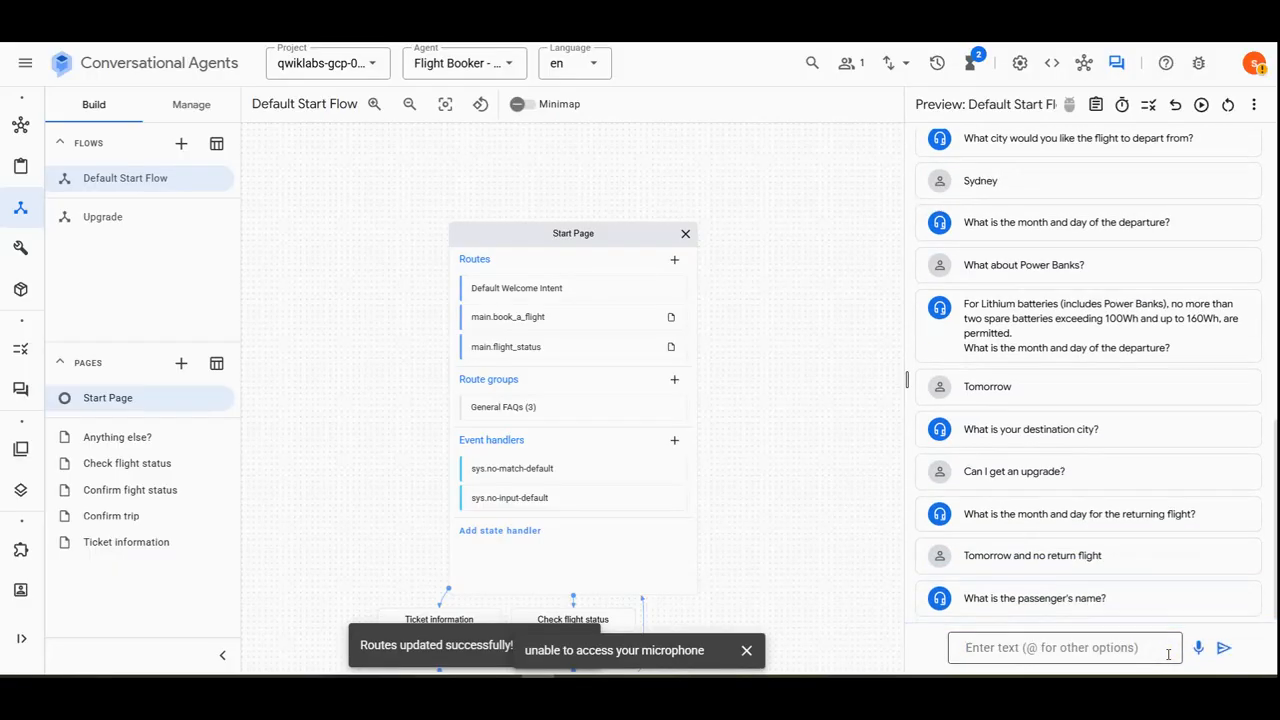
text(Testname)
key(Return)
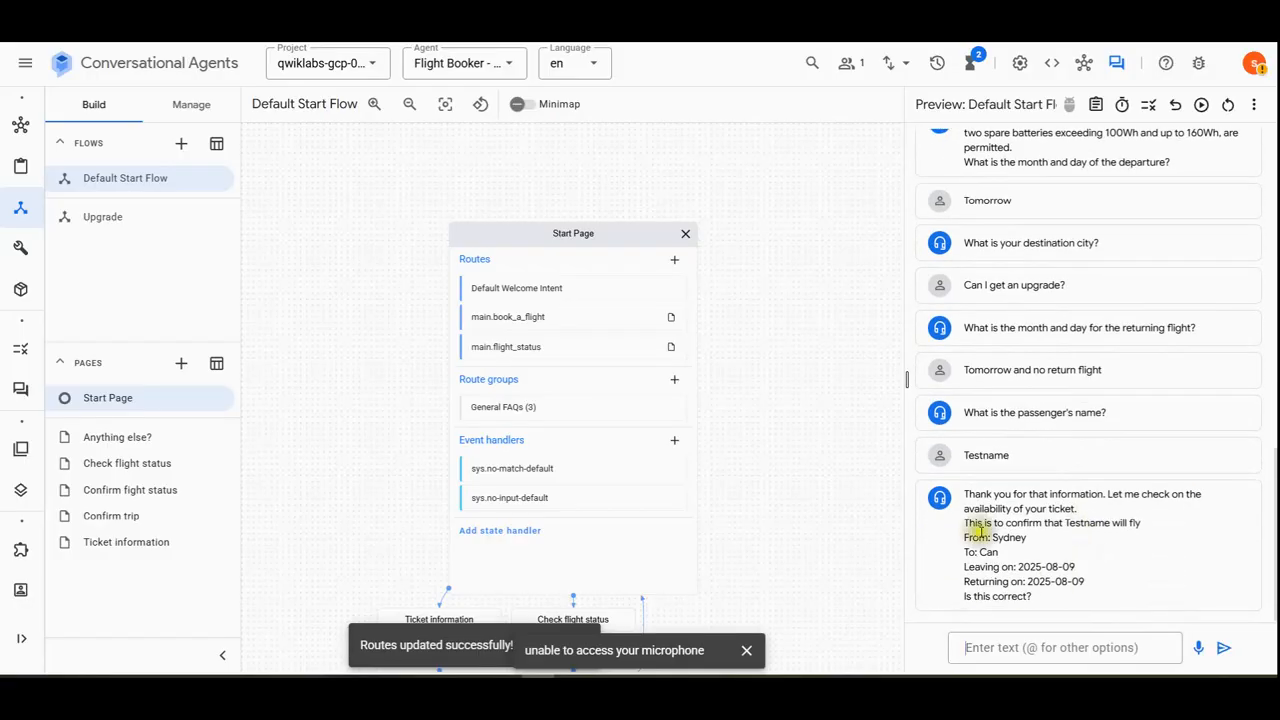
Reply to the trip confirmation question with "Can I get an upgrade?" to test the upgrade FAQ.
text(C)
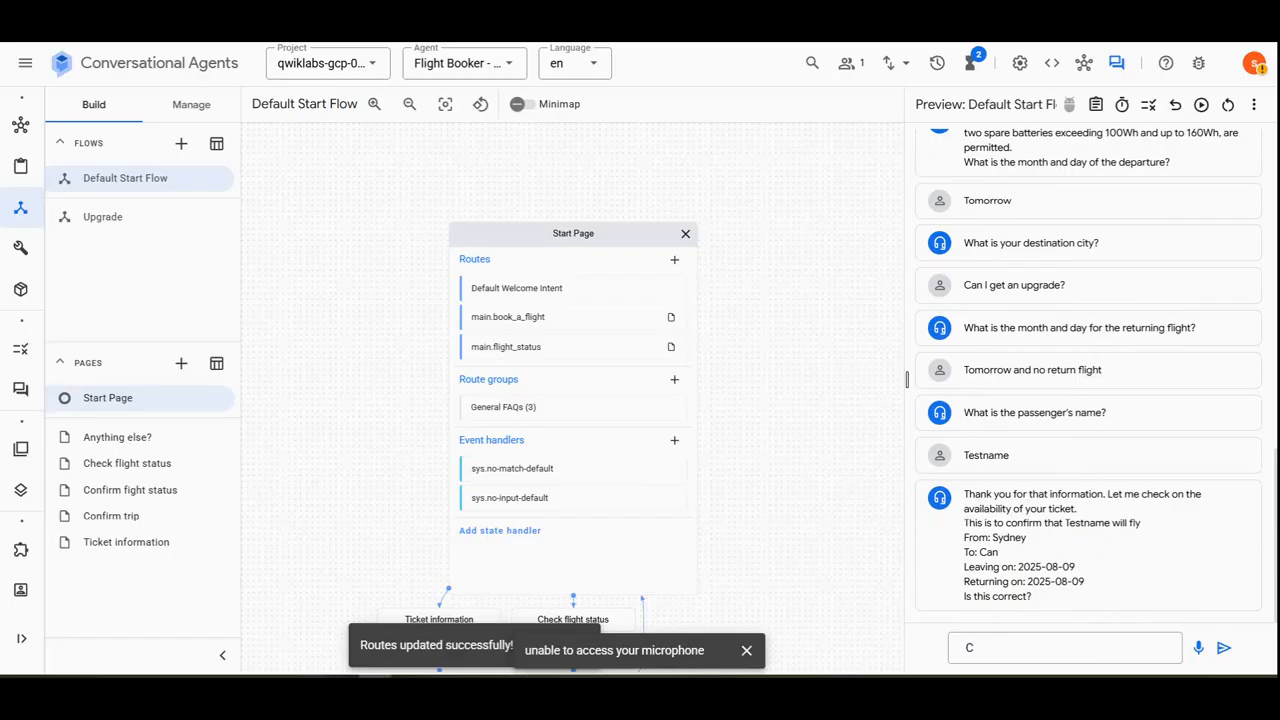
text(an I get an upgrade?)
key(Return)
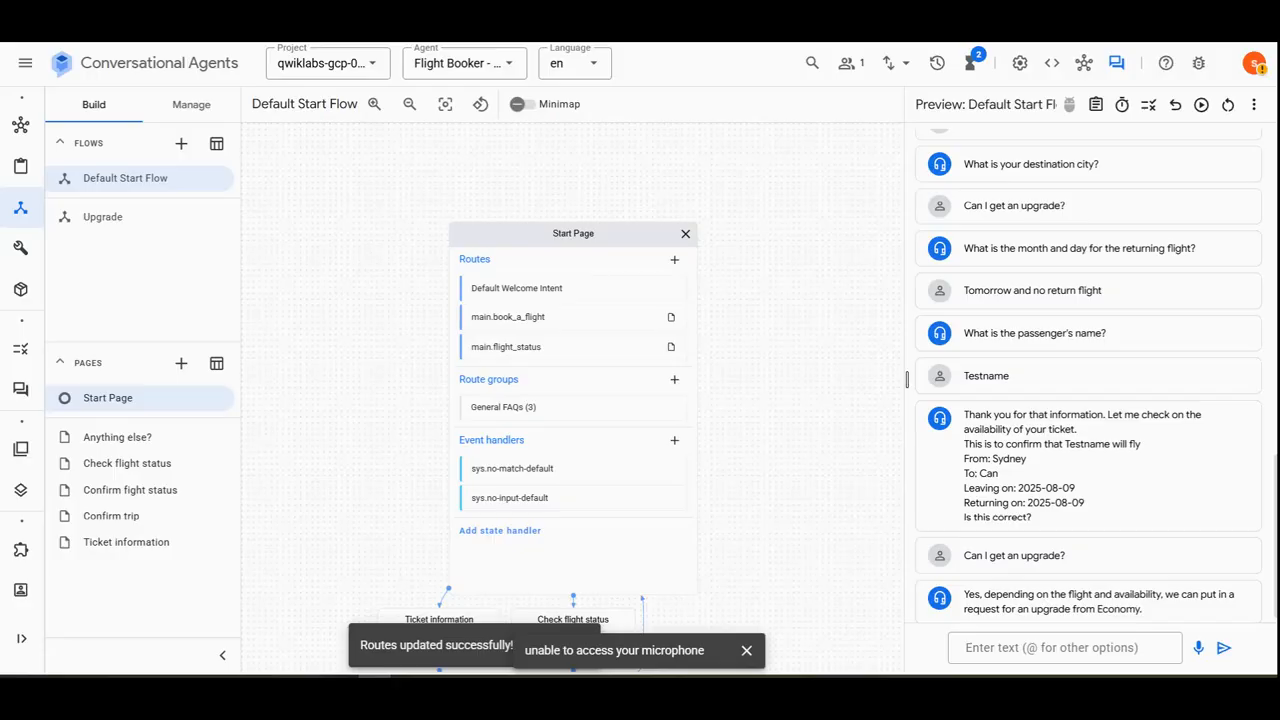
Open the agent's route groups for management.
click(207, 117)
click(138, 247)
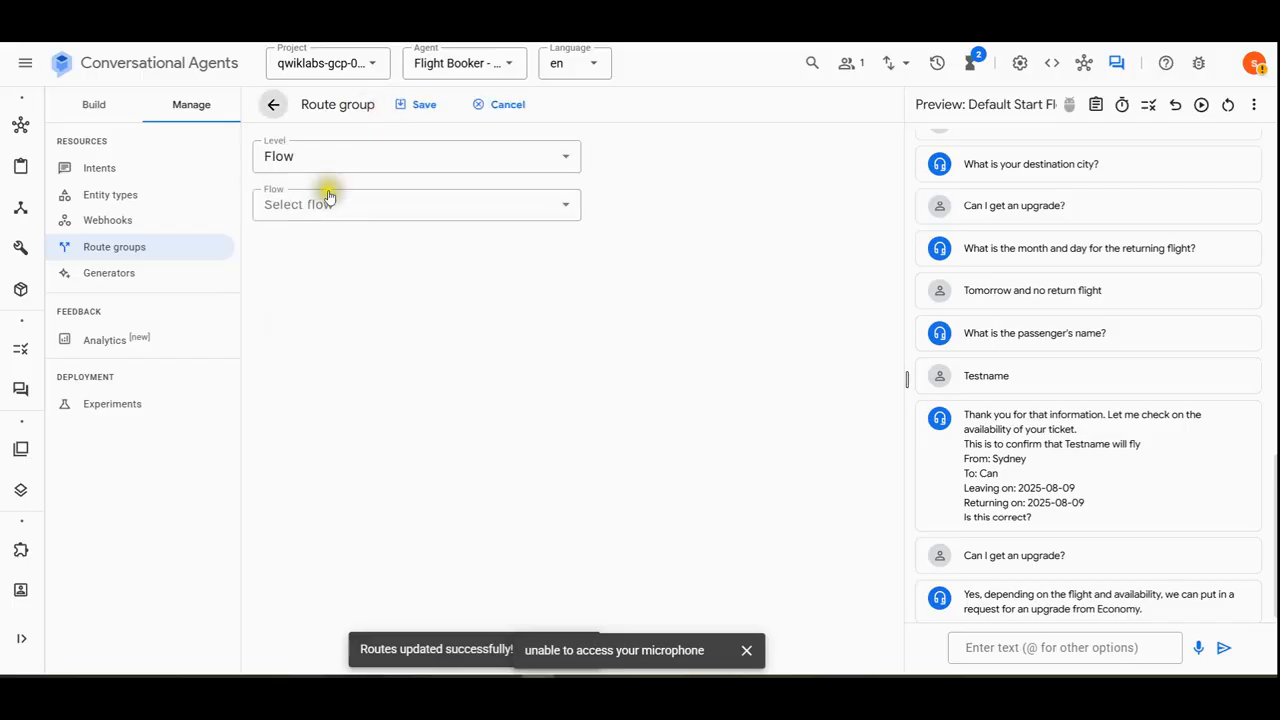
click(320, 206)
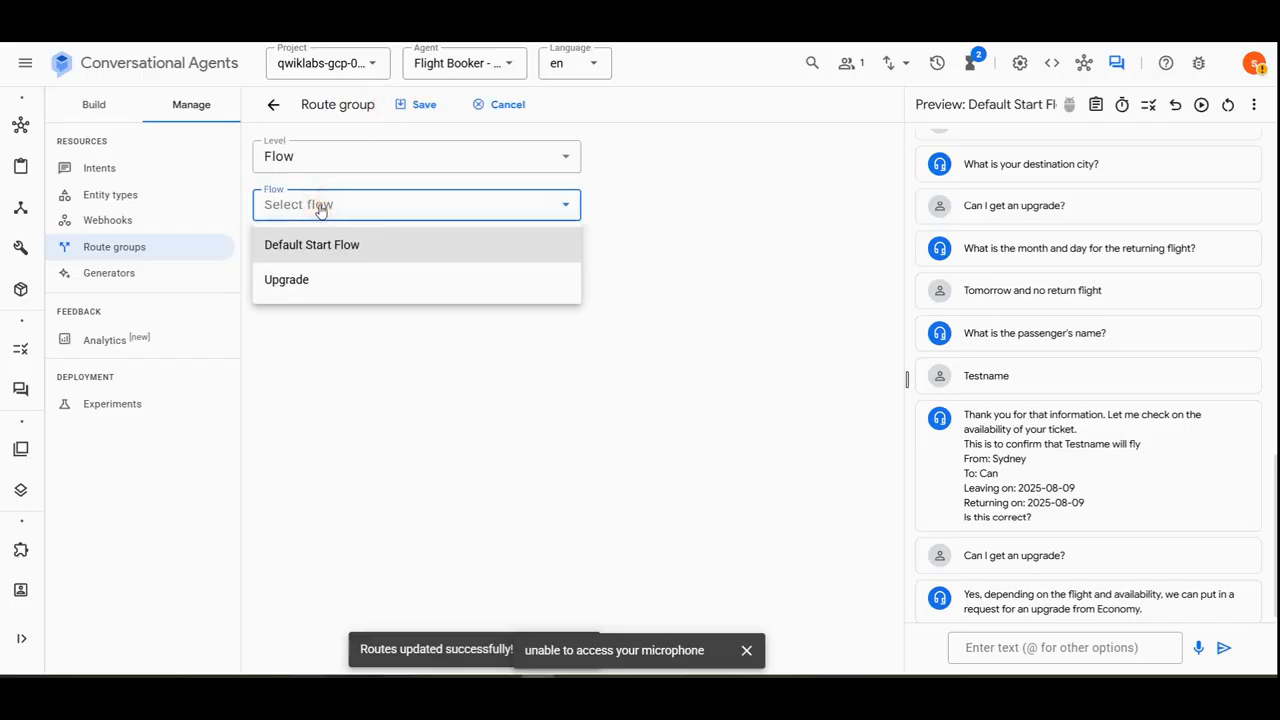
click(515, 108)
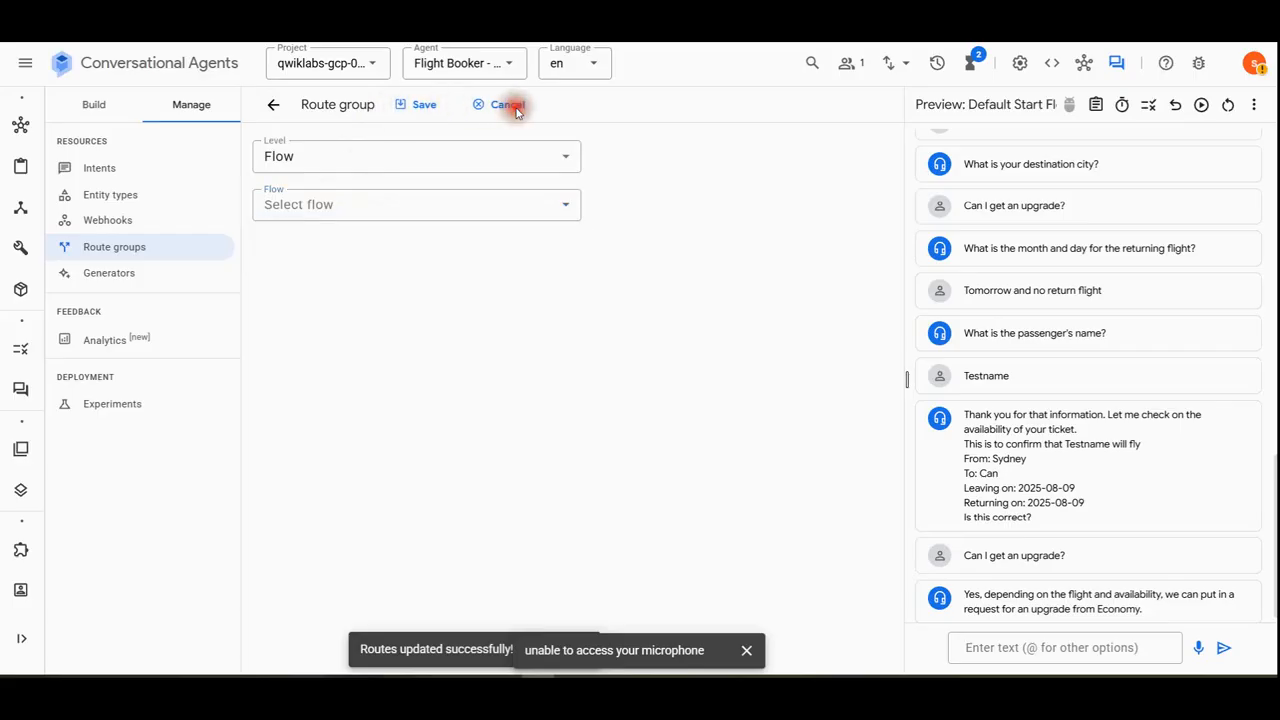
click(270, 105)
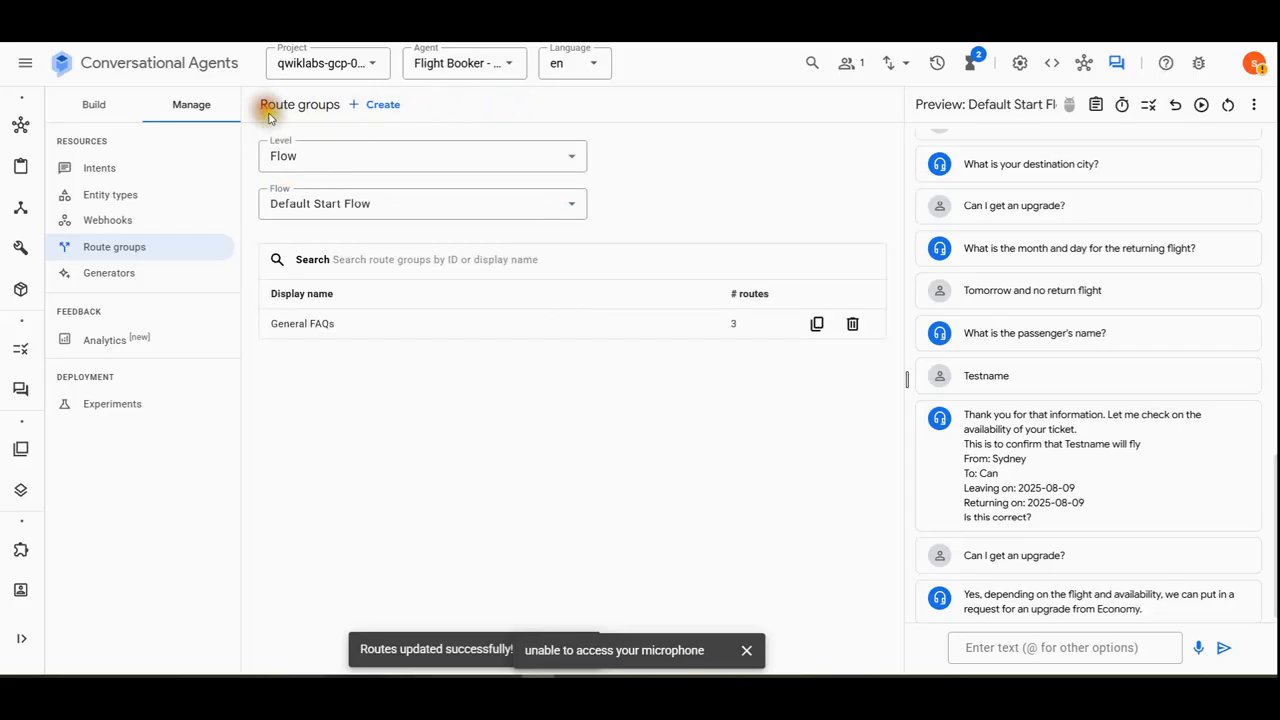
Create a flow-level route group named "FAQs during Flight Status" in the Default Start Flow and save it.
click(390, 104)
click(361, 205)
click(343, 246)
click(343, 250)
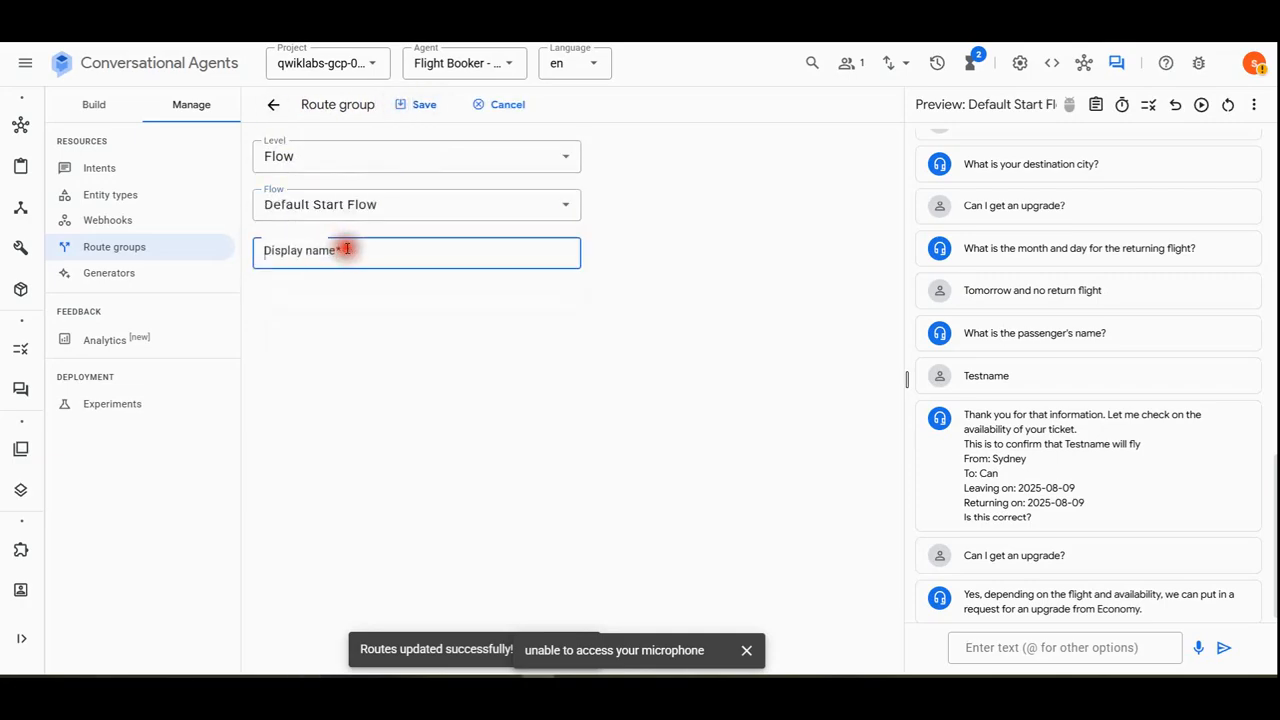
text(FAQs during Flight Status)
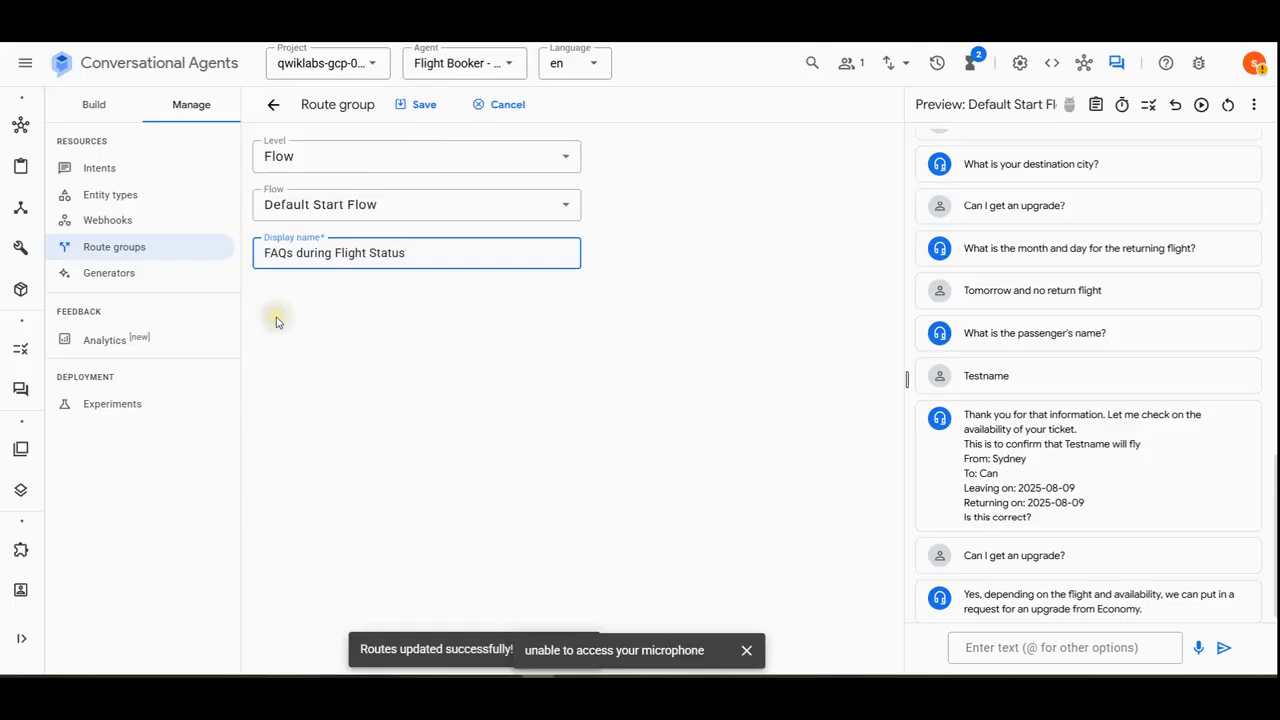
click(426, 105)
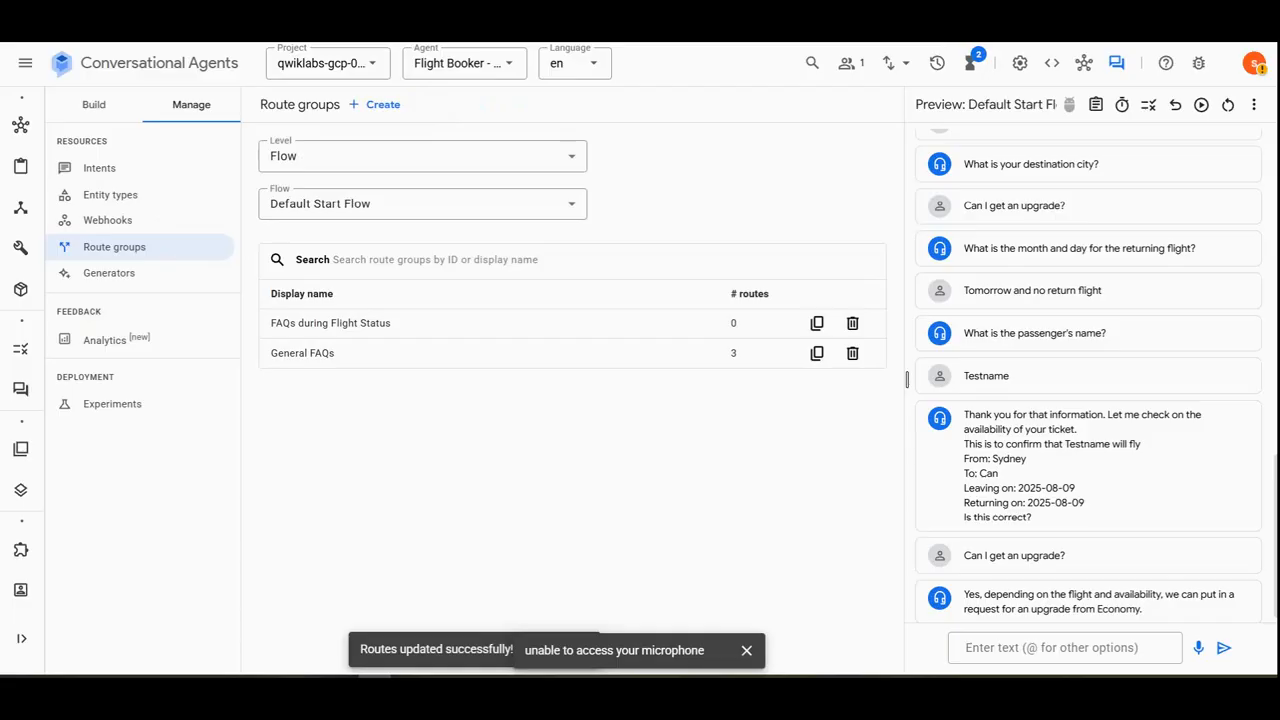
Start a route in the FAQs during Flight Status route group and set its intent to faq.cabin.limits.
click(369, 322)
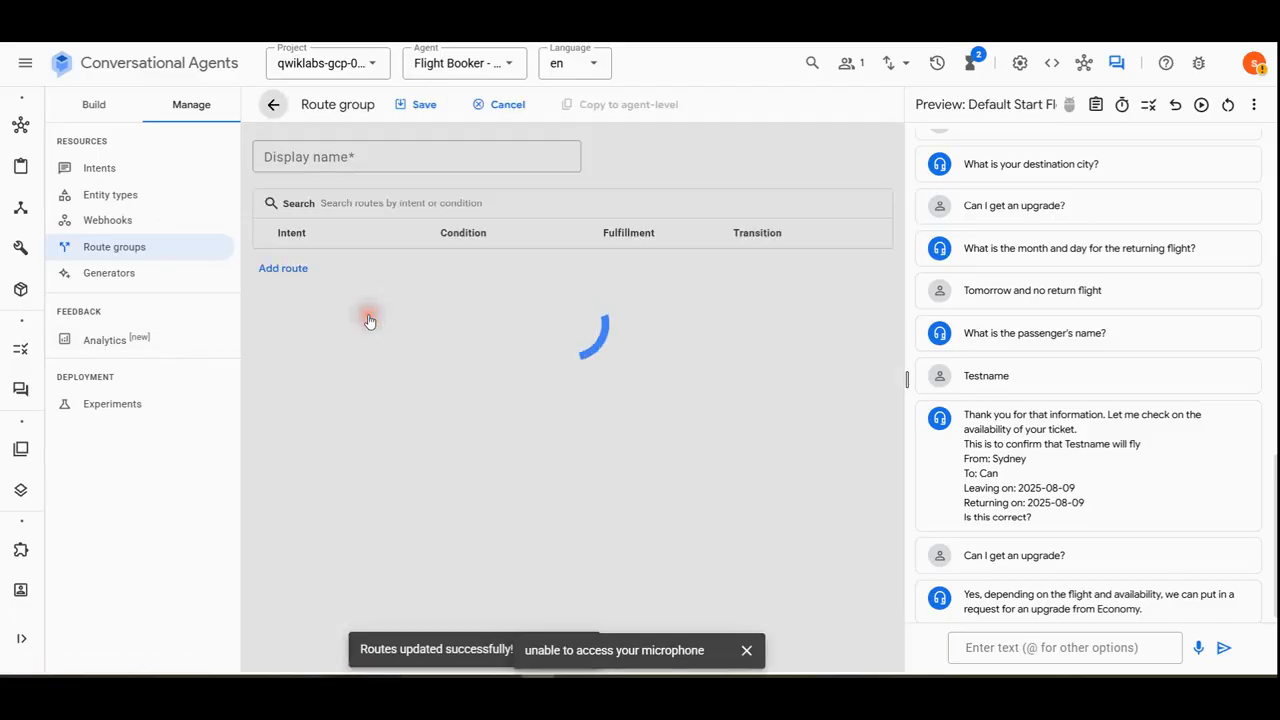
click(290, 268)
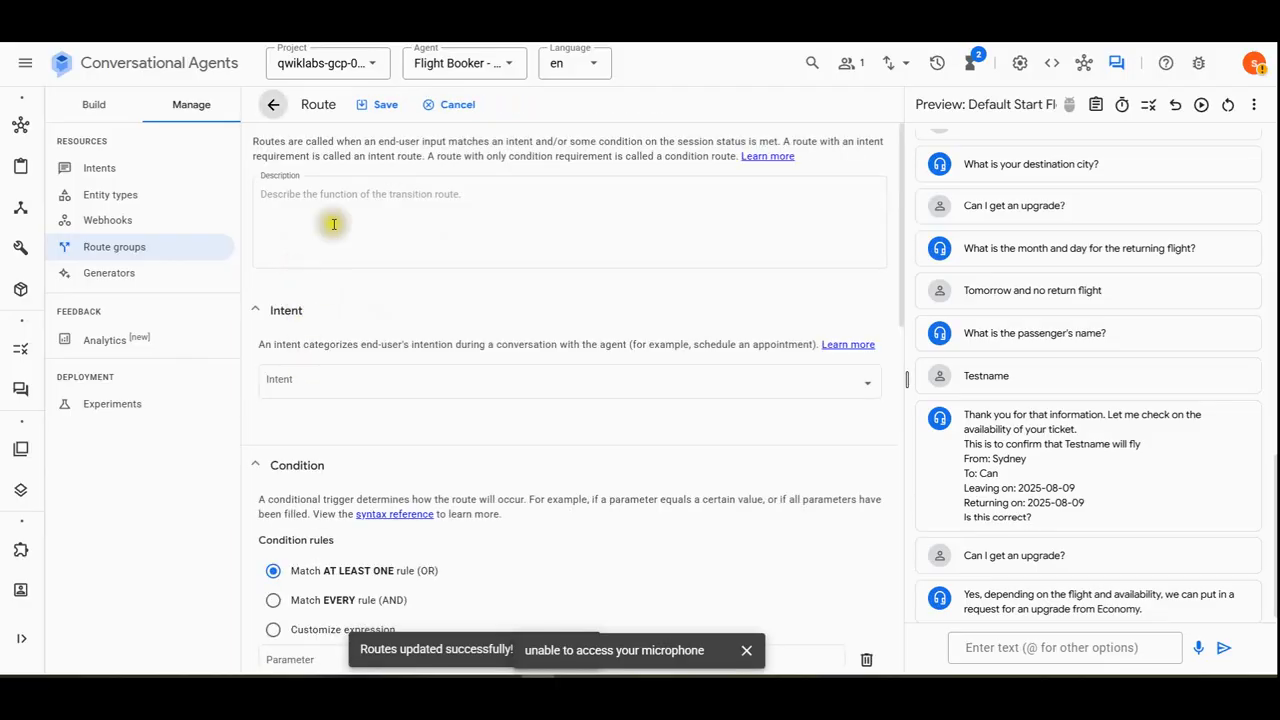
click(334, 384)
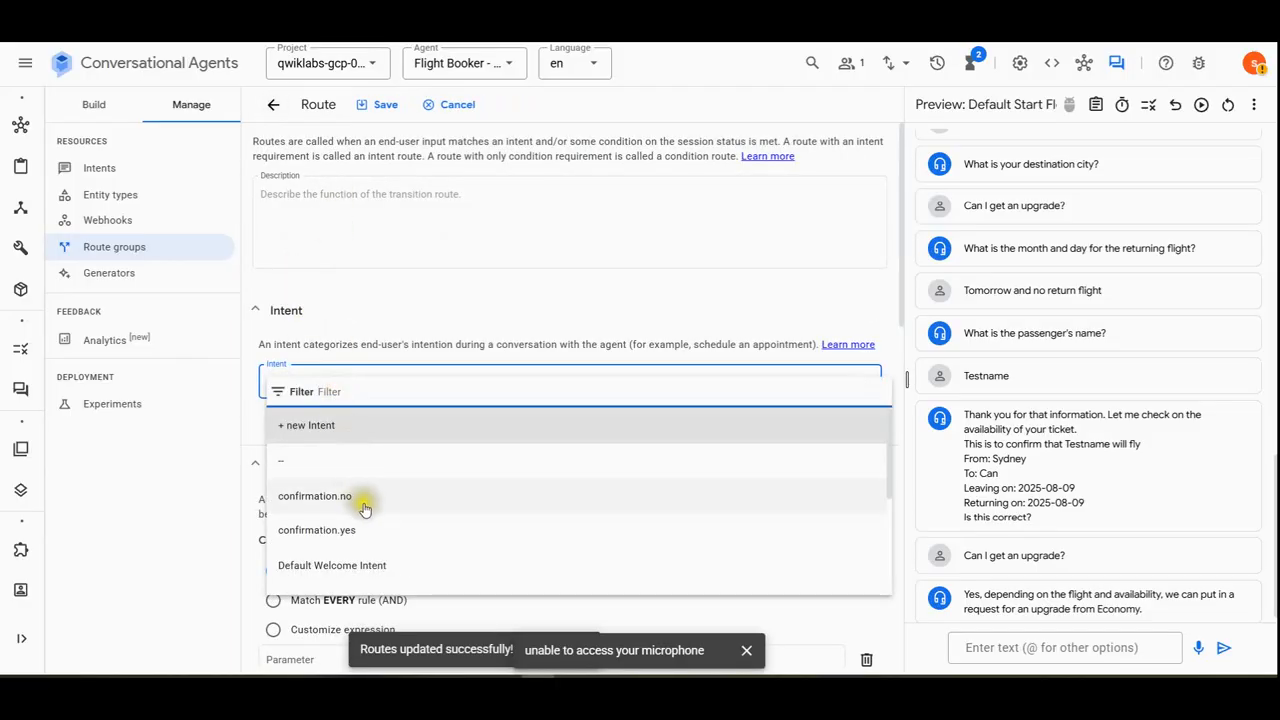
scroll(365, 540, down, 1)
scroll(365, 540, down, 2)
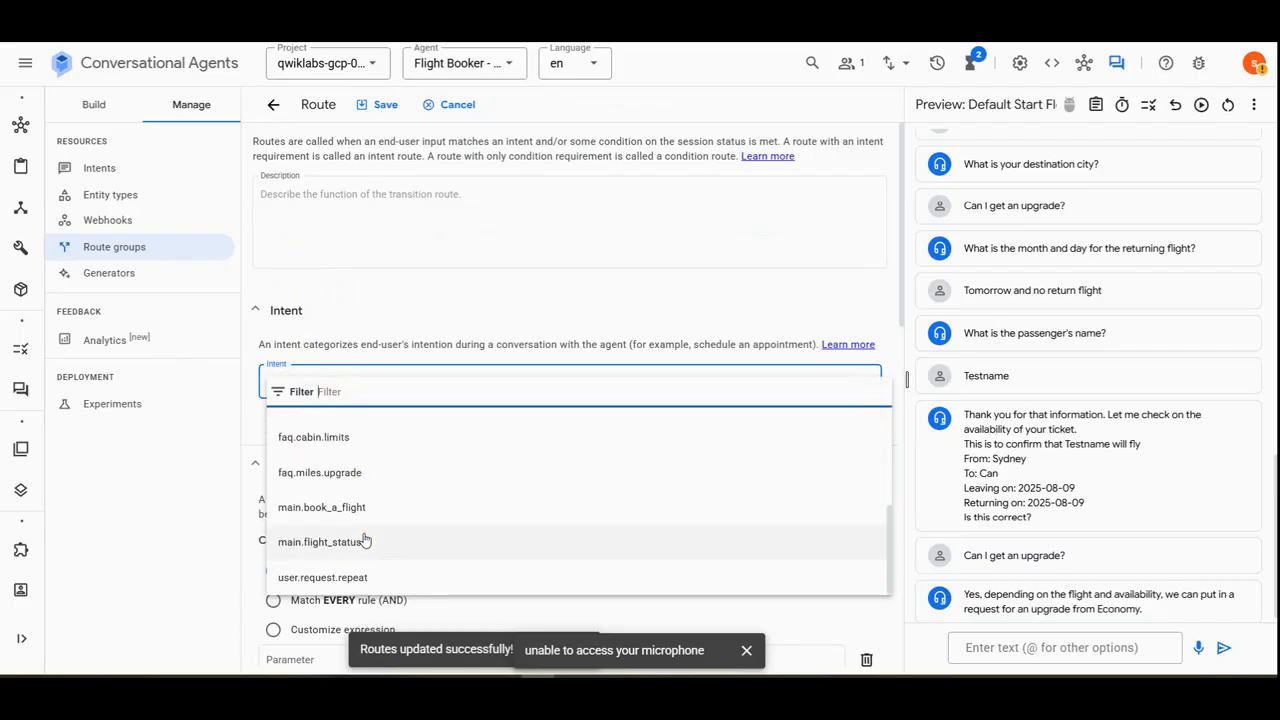
click(334, 446)
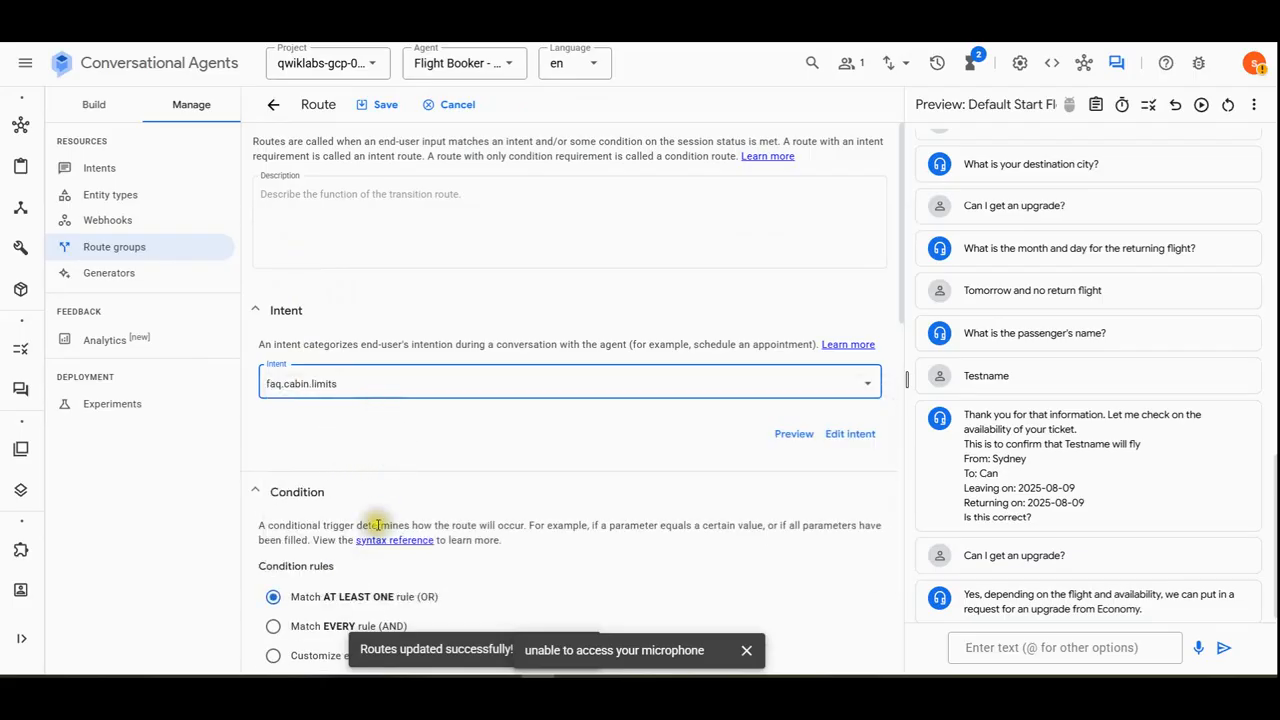
Add an agent dialogue limiting this flight to a small cabin bag of 3kg and a L + W + H sum of 90cm (35 inches).
scroll(378, 500, down, 3)
scroll(378, 525, down, 3)
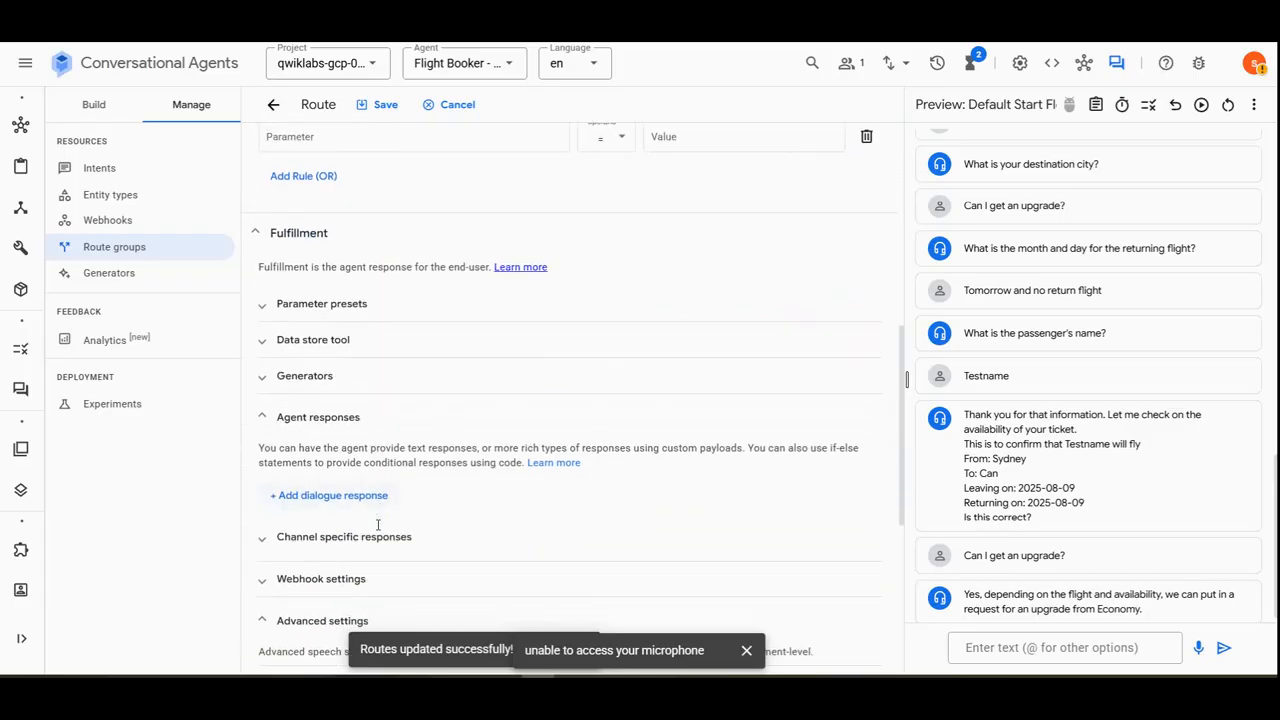
click(345, 452)
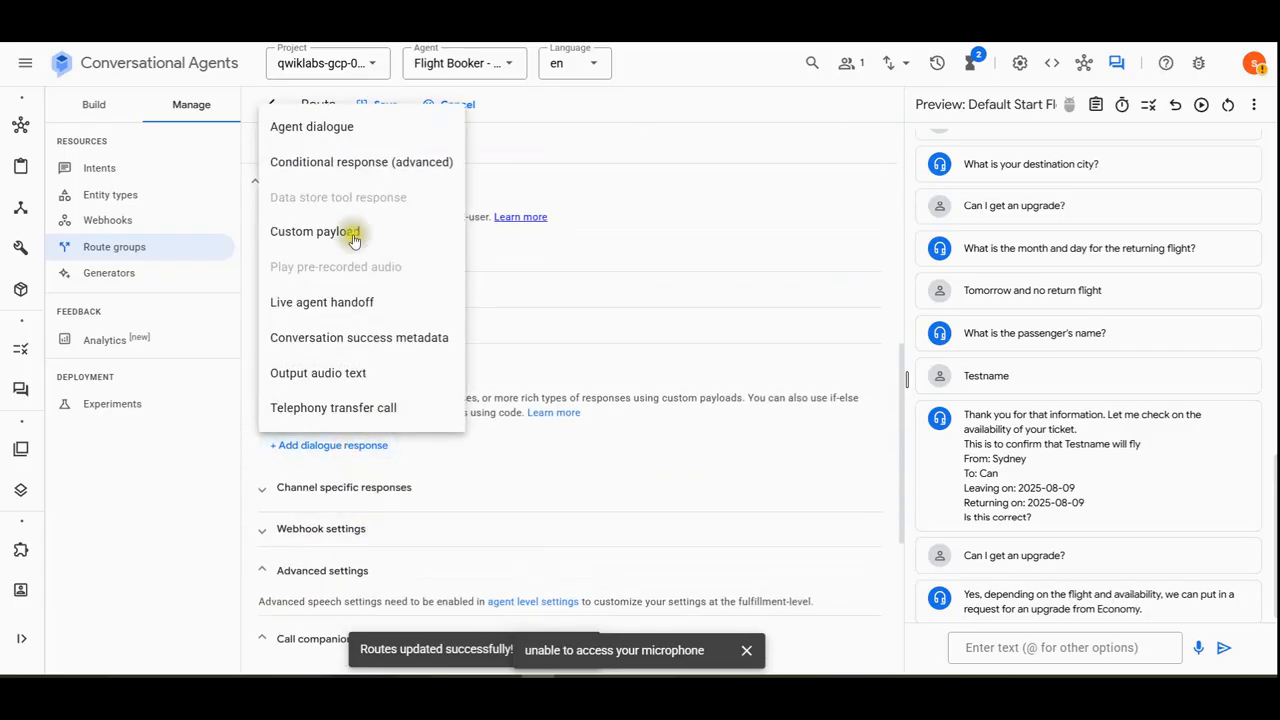
click(325, 146)
click(343, 490)
text(For this flight: You are only allowed a small cabin bag not exceeding 3kg and with the Sum of L + W + H (including the wheels) must be no more than 90cm (35 inches).)
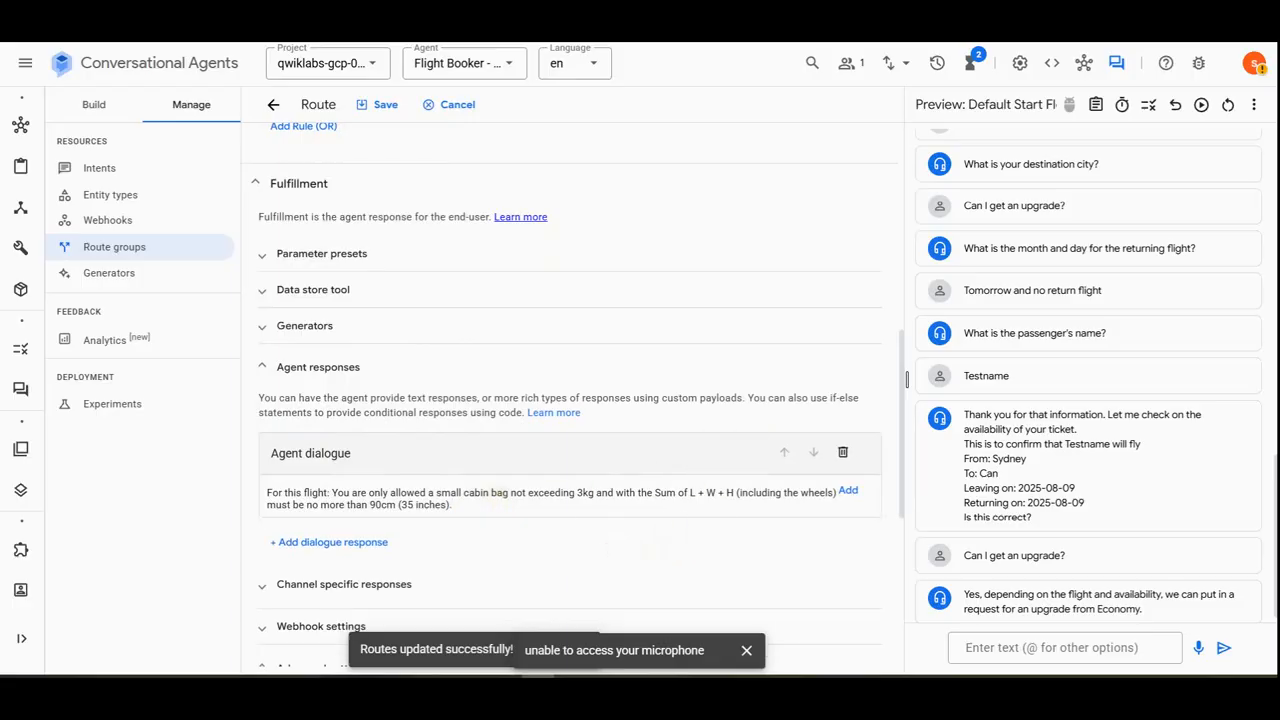
Set the faq.cabin.limits route to transition to the Check flight status page and save the route.
scroll(523, 500, down, 5)
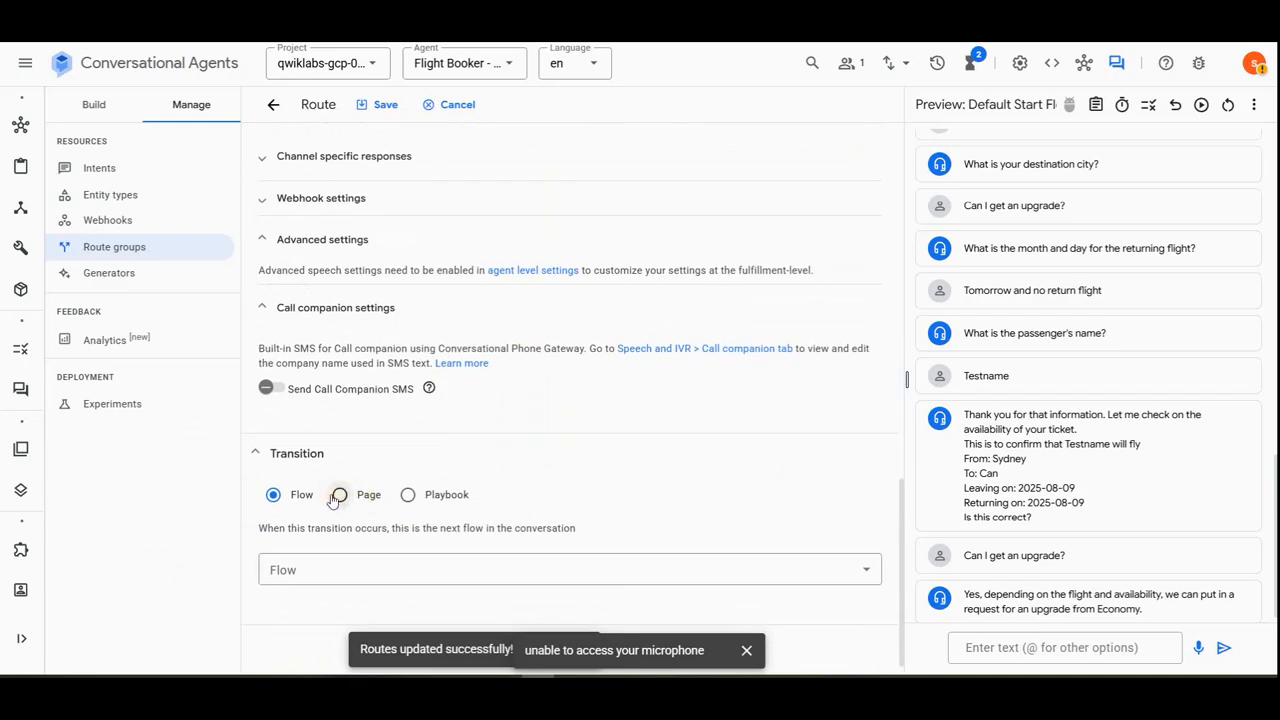
click(339, 495)
click(331, 568)
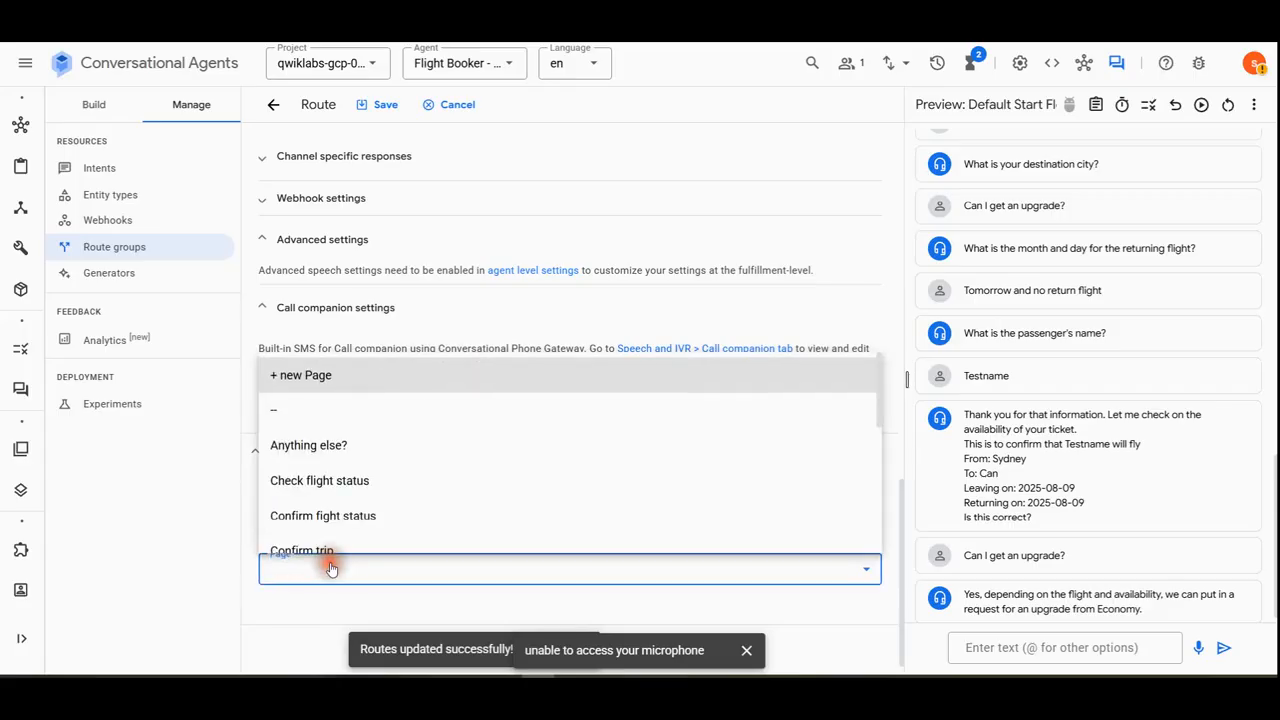
click(342, 481)
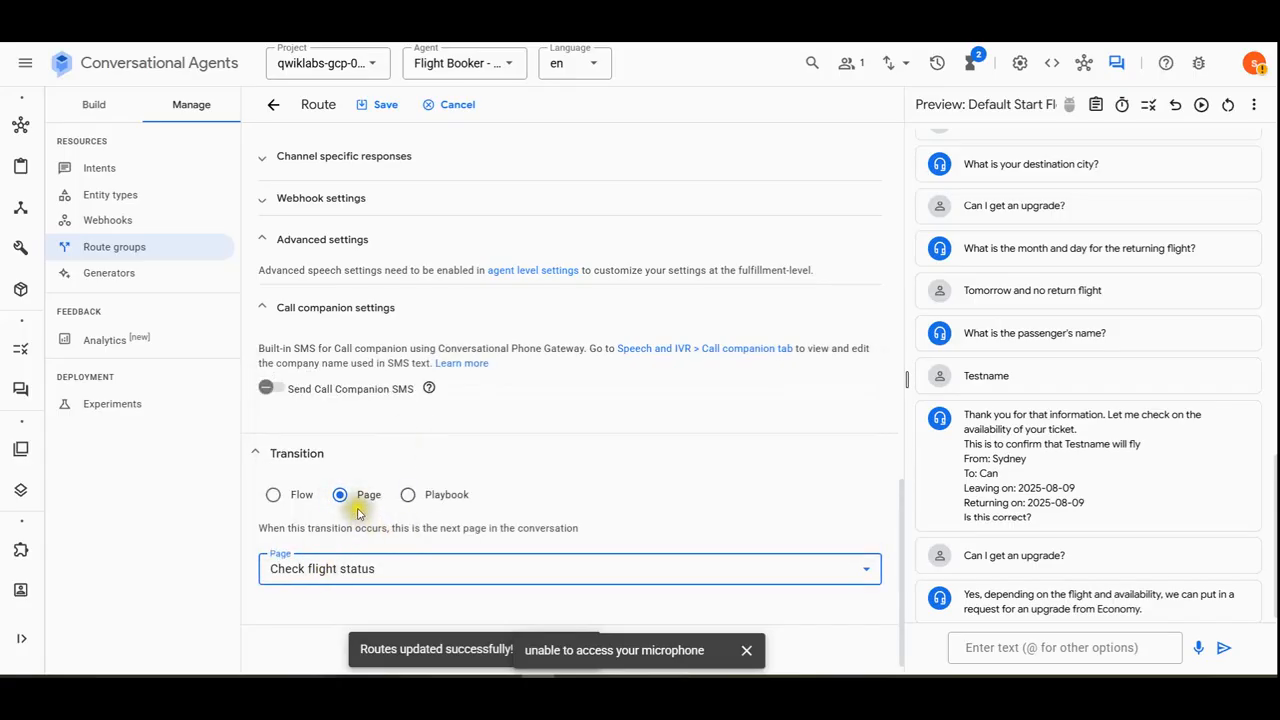
click(382, 104)
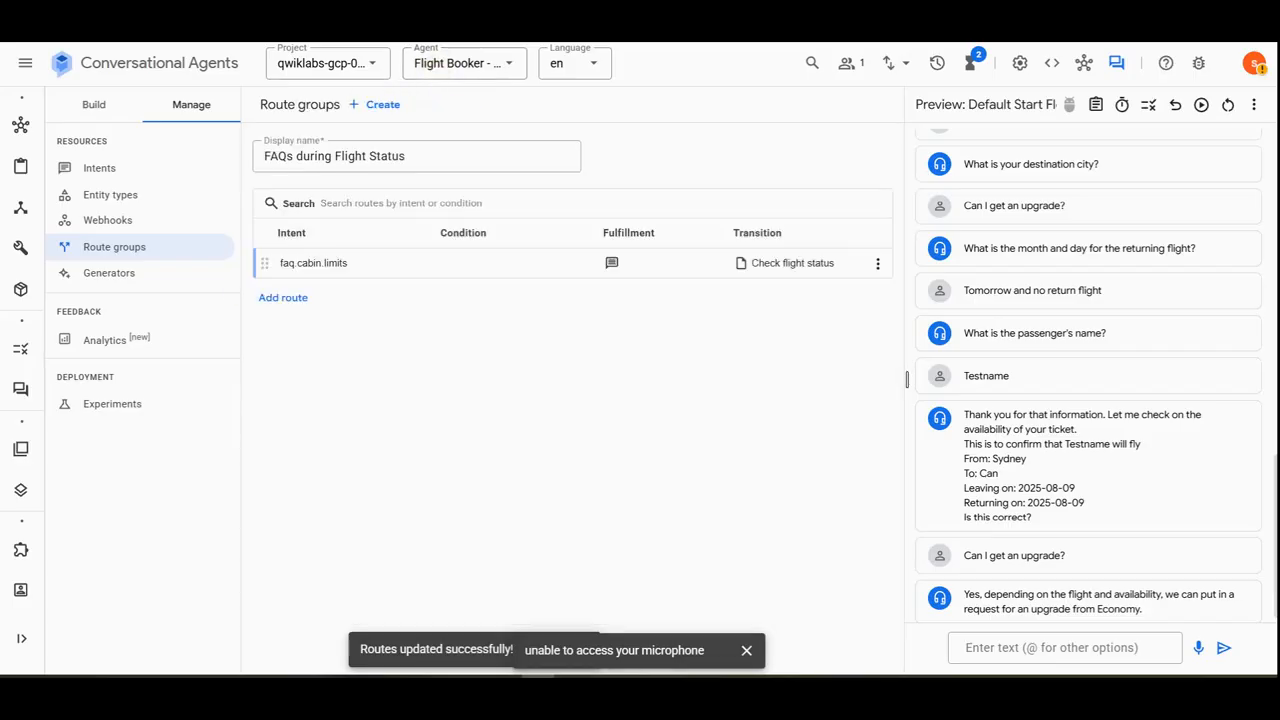
Open the Confirm fight status page in the Default Start Flow and add a Route groups state handler to it.
click(94, 108)
click(494, 194)
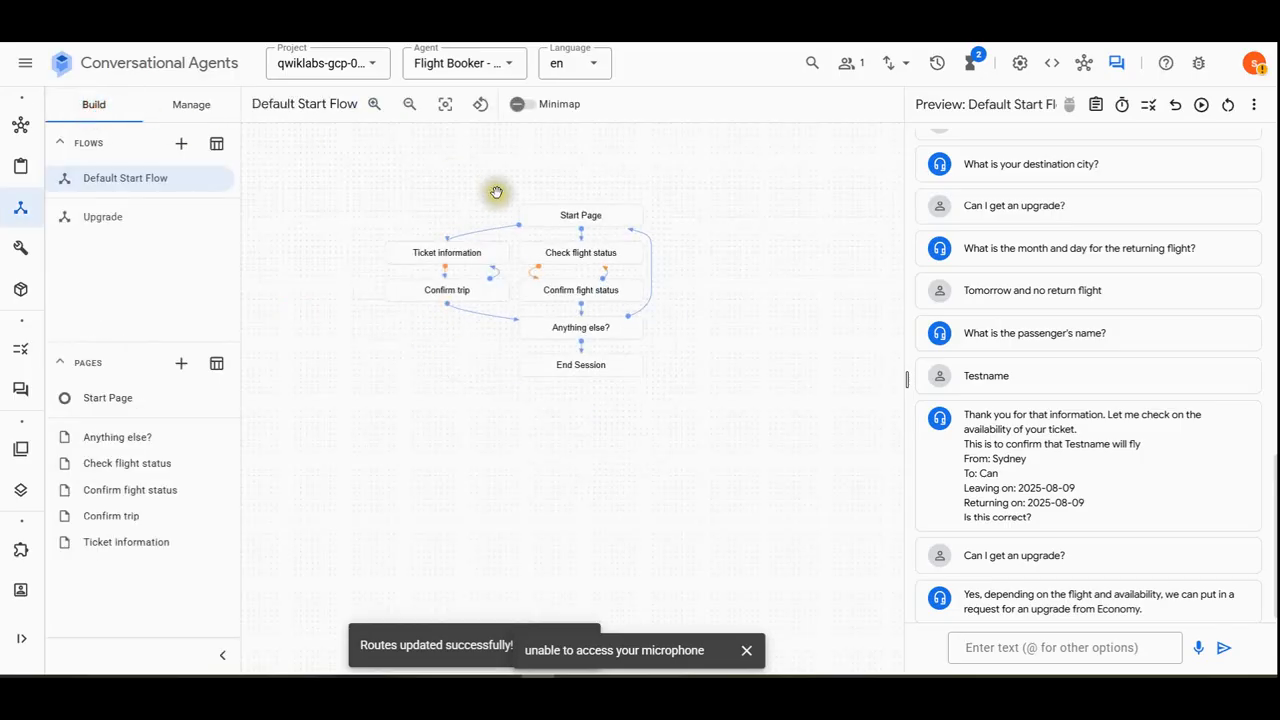
click(587, 296)
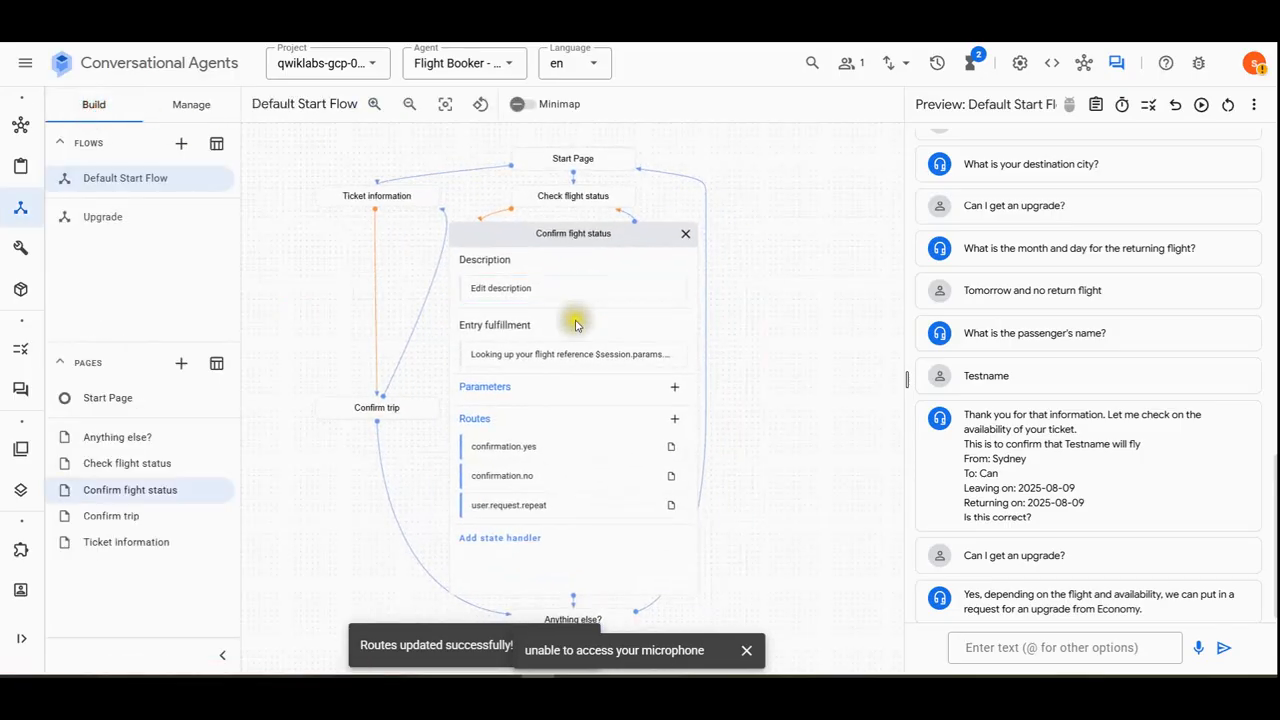
click(496, 545)
click(486, 409)
click(625, 513)
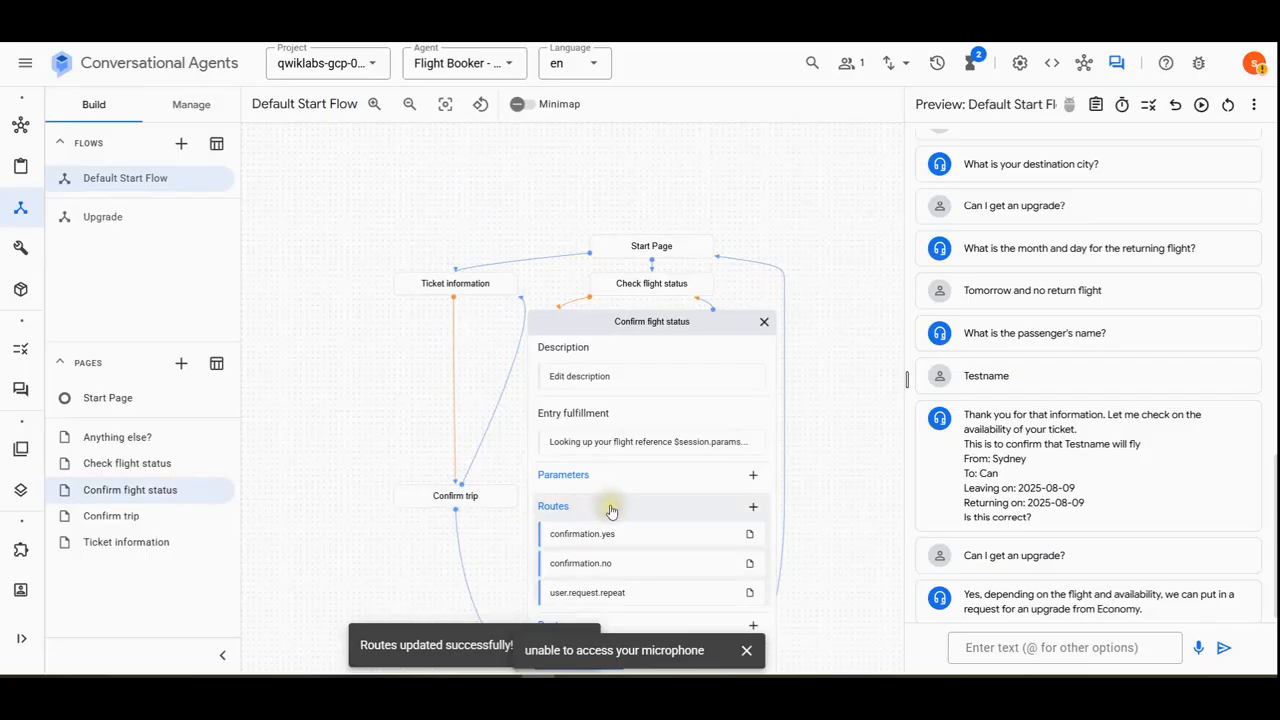
Attach the flow-level FAQs during Flight Status route group to the Confirm fight status page, save, and check its routes.
click(731, 612)
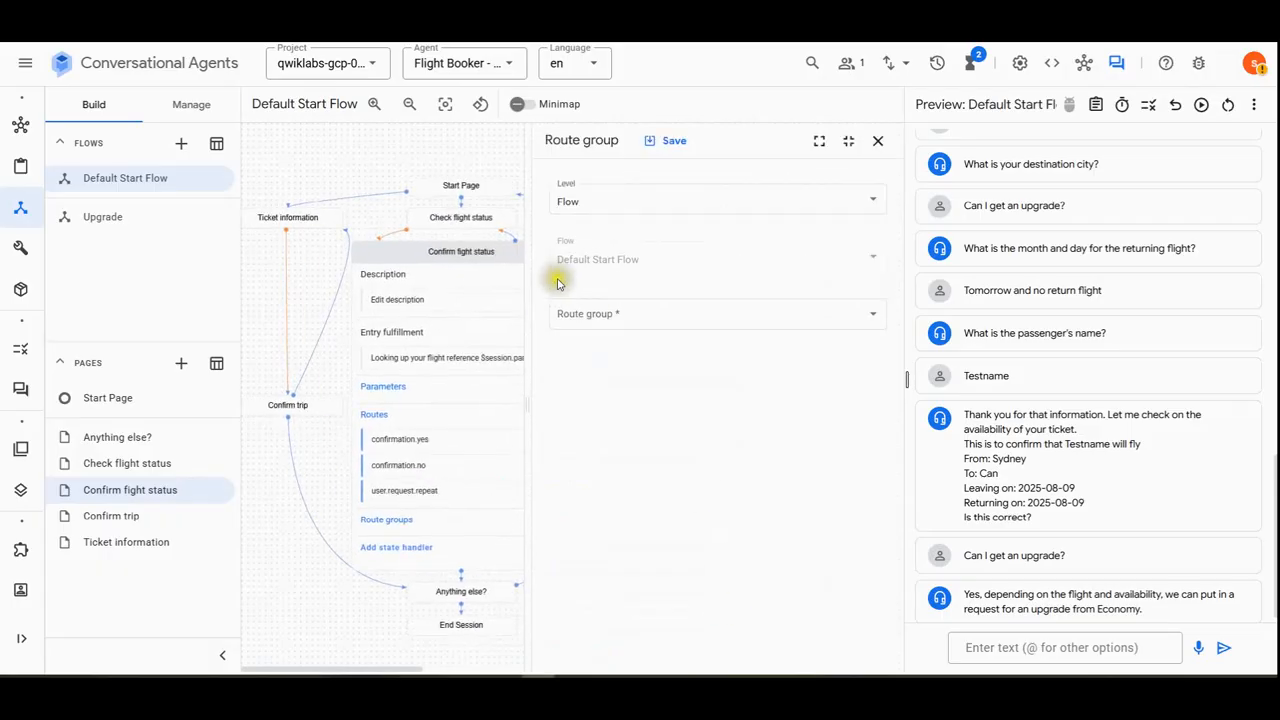
click(598, 315)
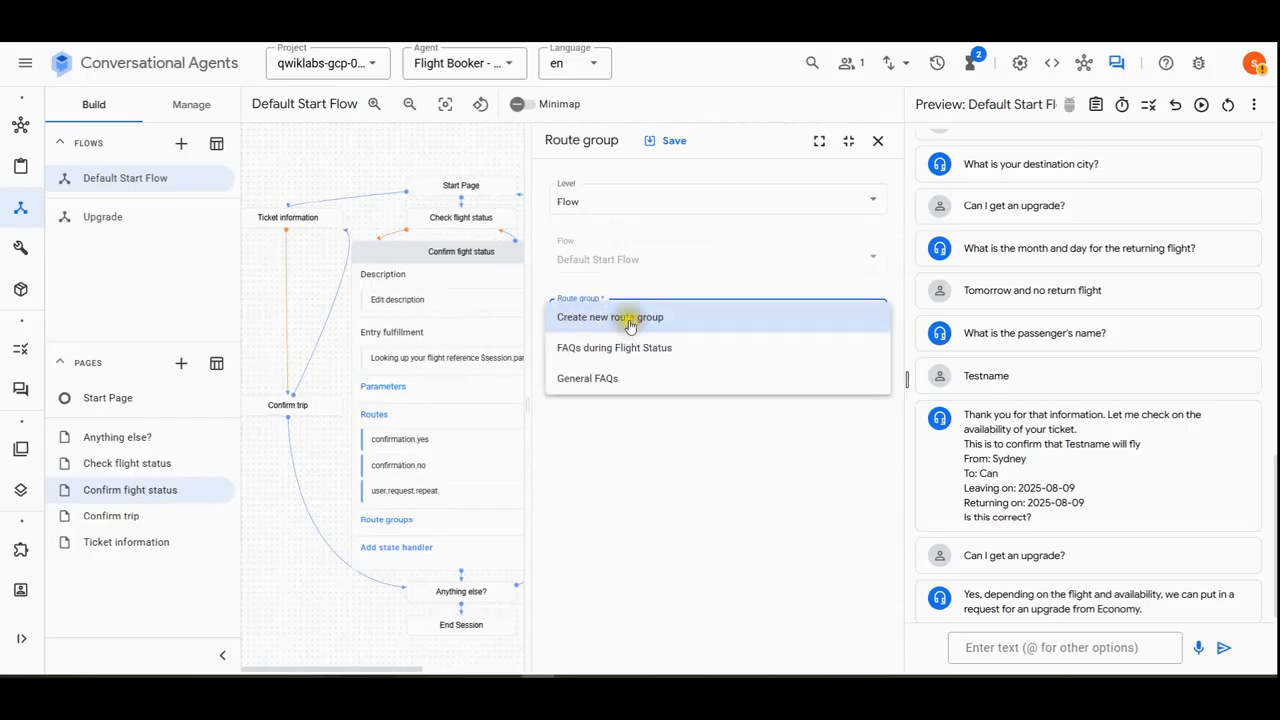
click(611, 352)
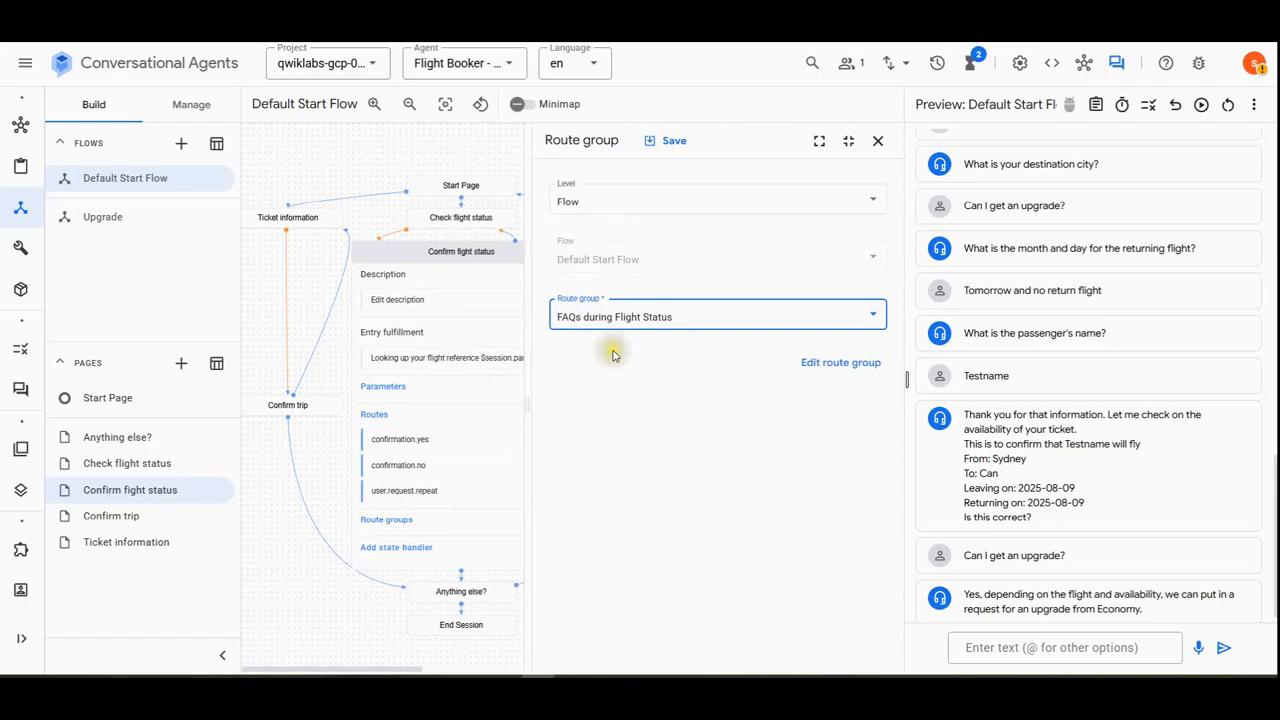
click(672, 142)
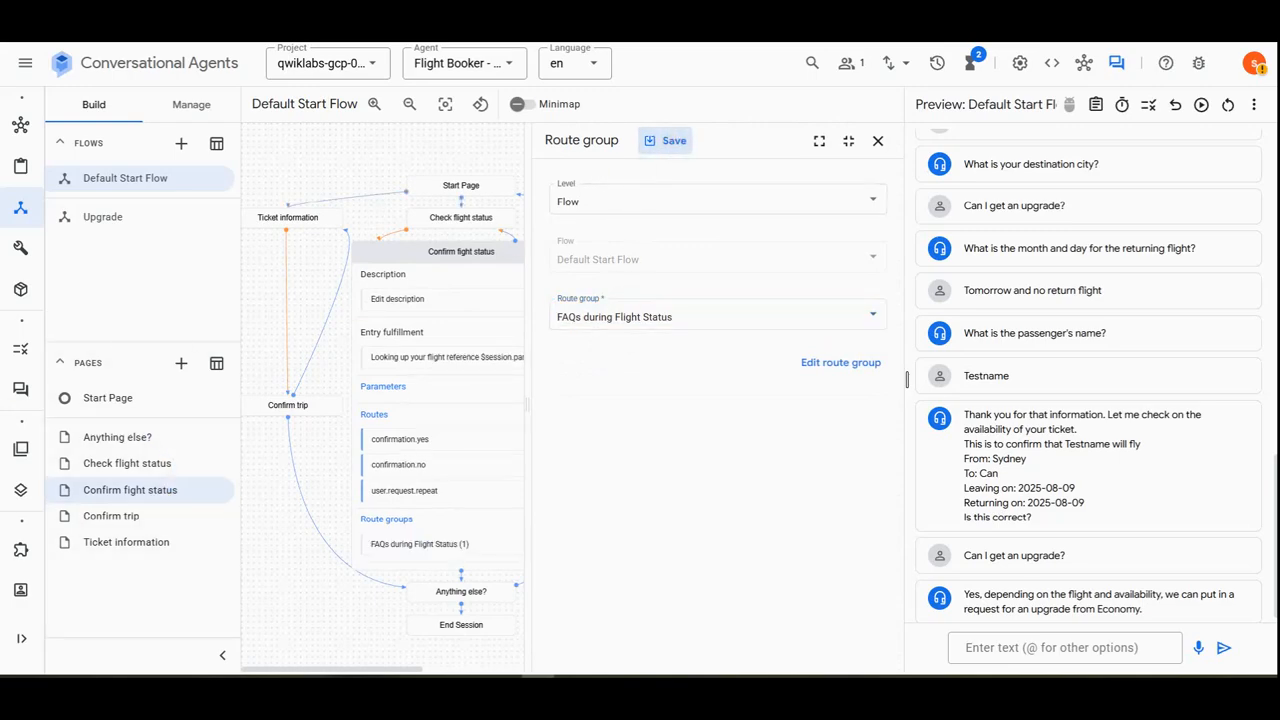
click(880, 141)
click(548, 543)
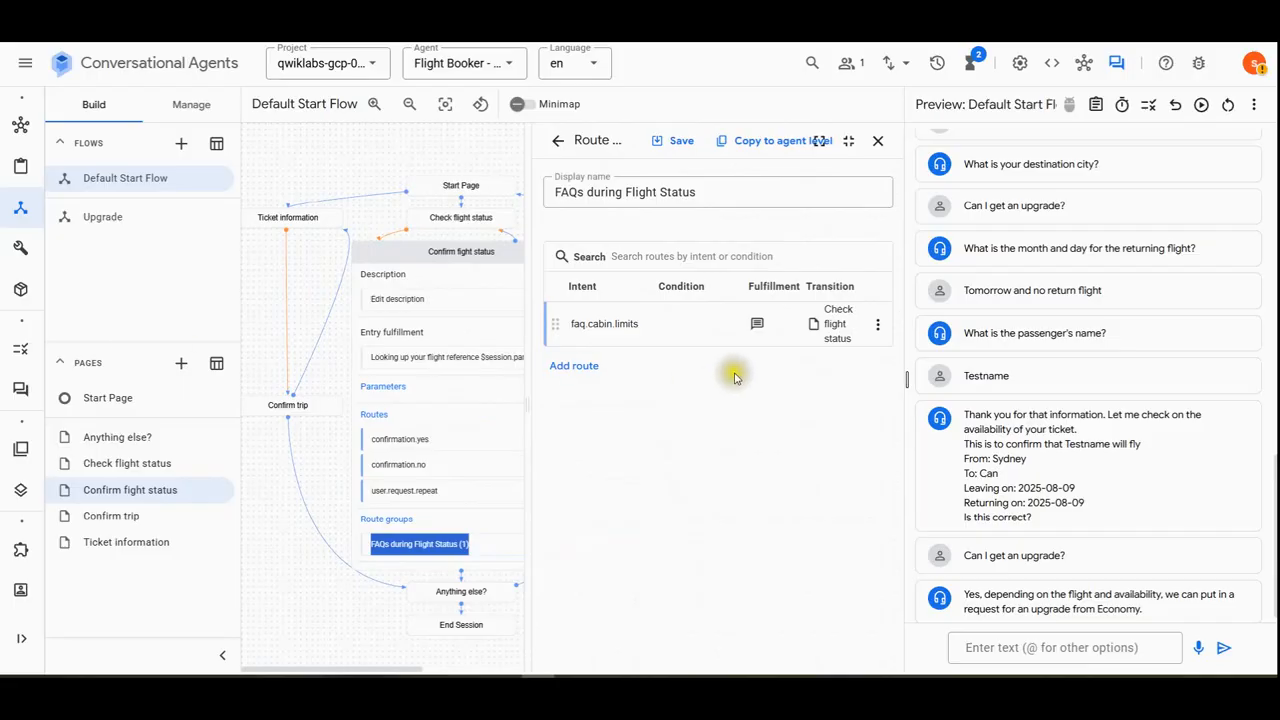
click(878, 141)
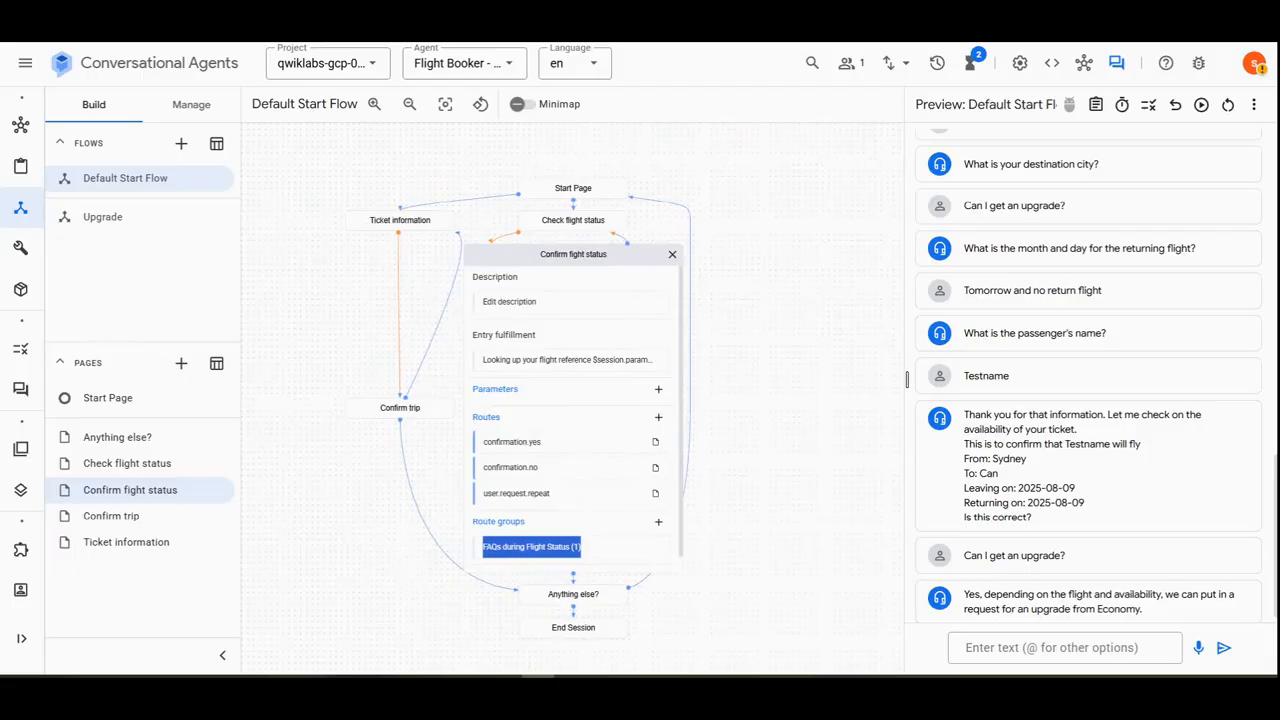
Test the cabin bag FAQ in the agent preview by asking "Cabin bags as carry-on?".
click(966, 646)
text(Cabin bags as carry-on?)
key(Return)
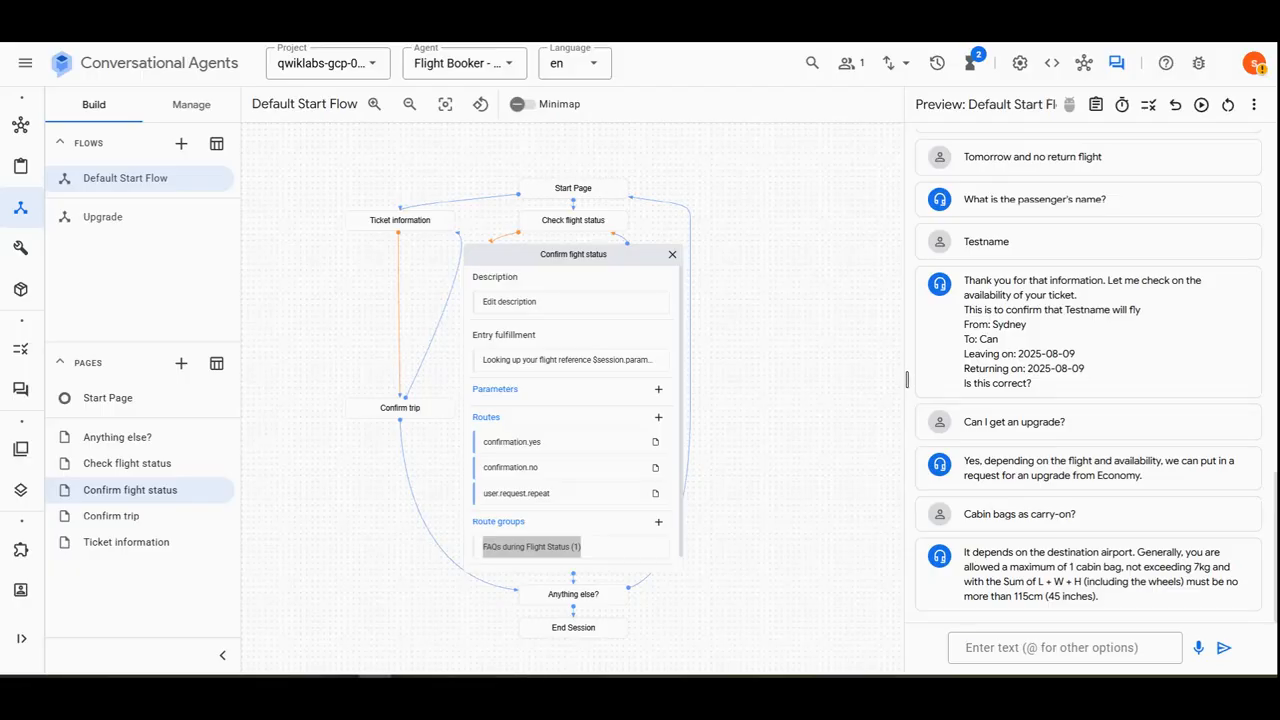
Send "Check flight status" in the same preview conversation and read the agent's reply.
click(1010, 647)
text(Check flight status)
key(Return)
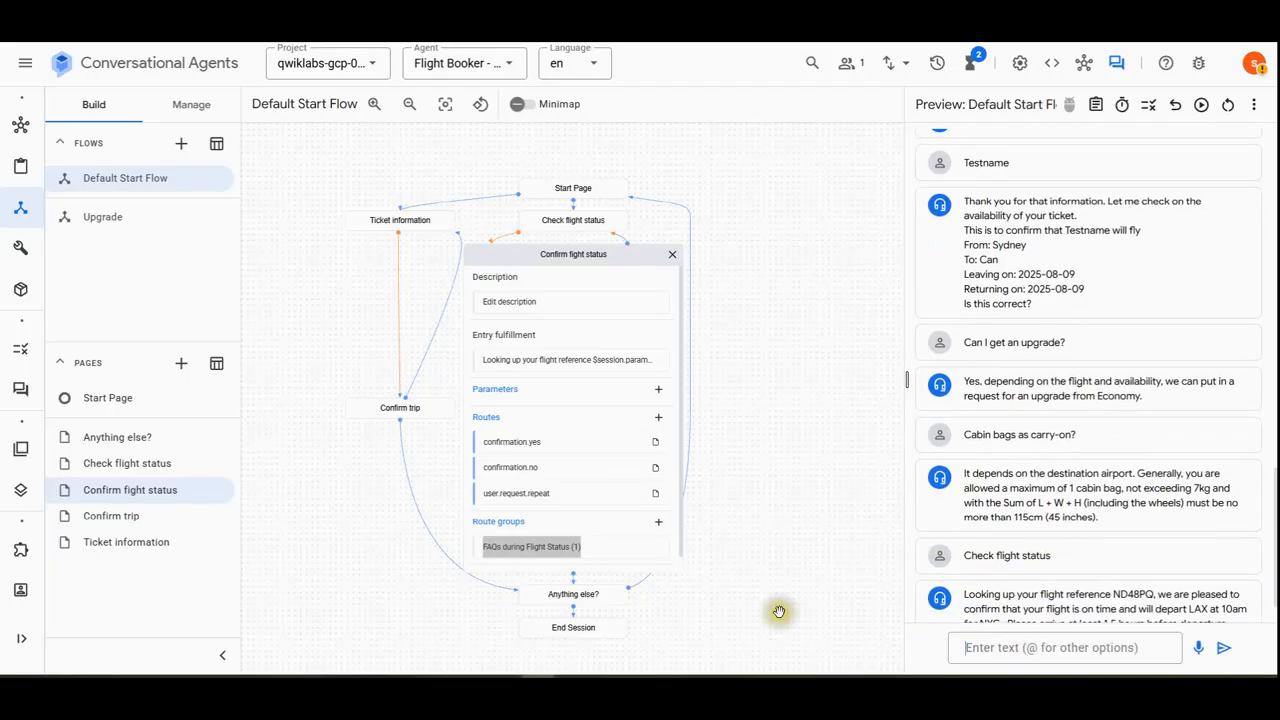
scroll(1040, 477, down, 1)
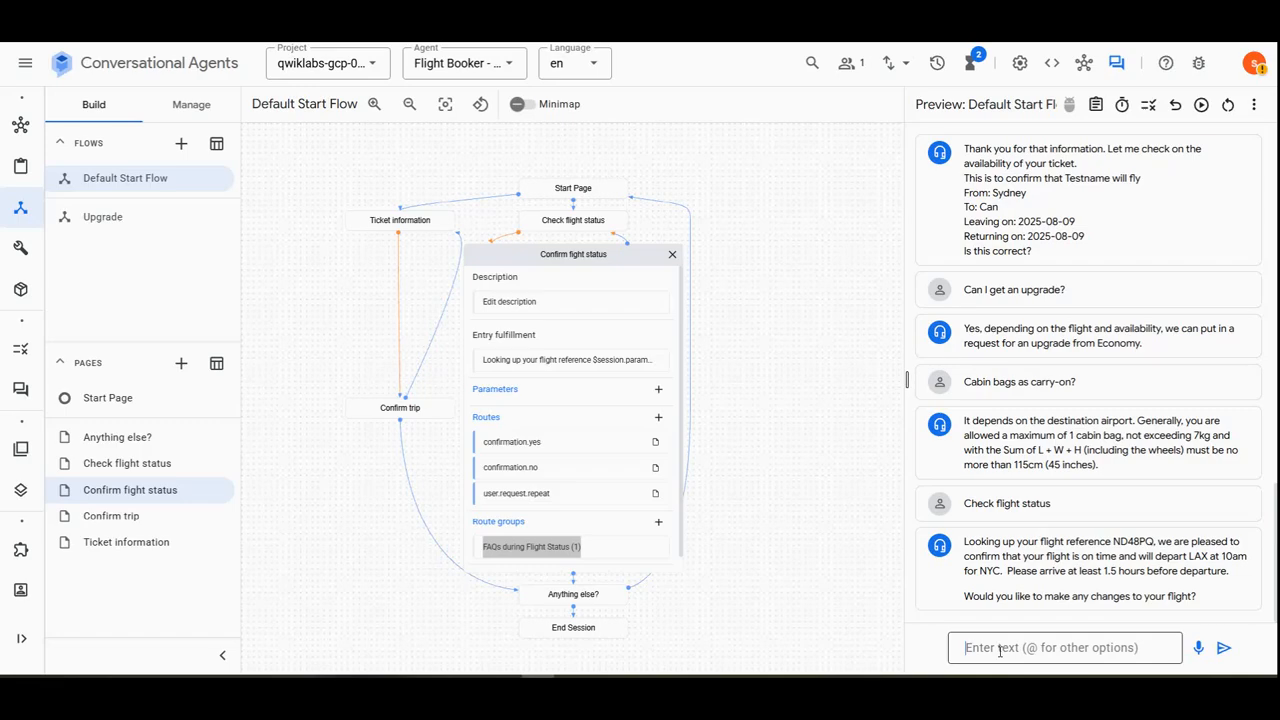
Reply to the flight change question with "This is to check a new booking reference".
text(i WANT)
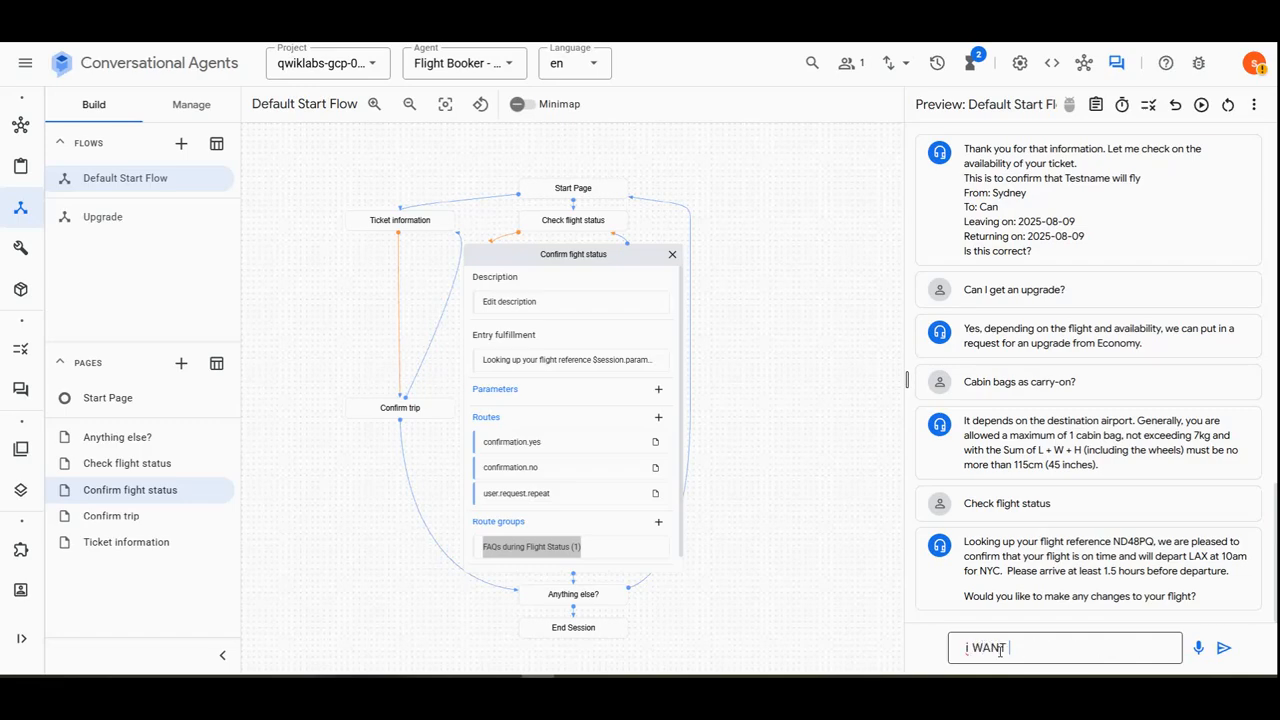
key(BackSpace)
key(BackSpace)
key(BackSpace)
key(BackSpace)
text(This is to check a new booking re)
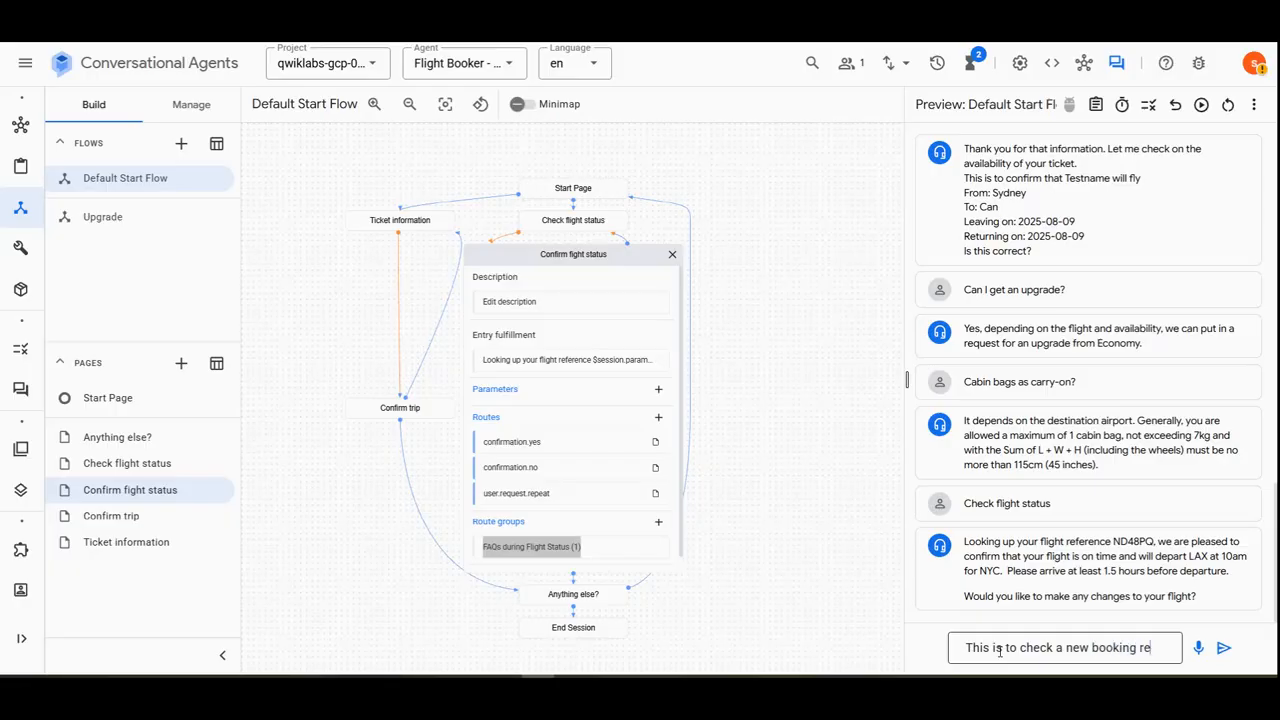
text(ference)
key(Return)
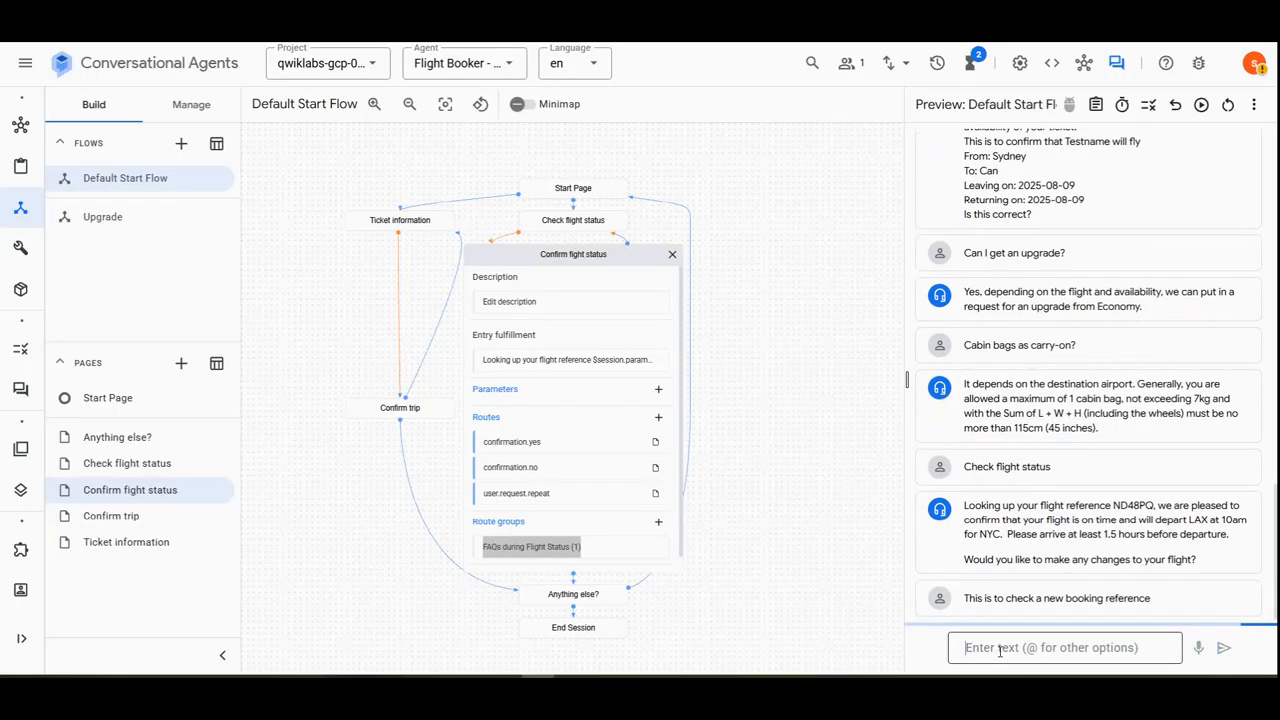
Send a different booking reference to the agent and read its response.
text(PNR235)
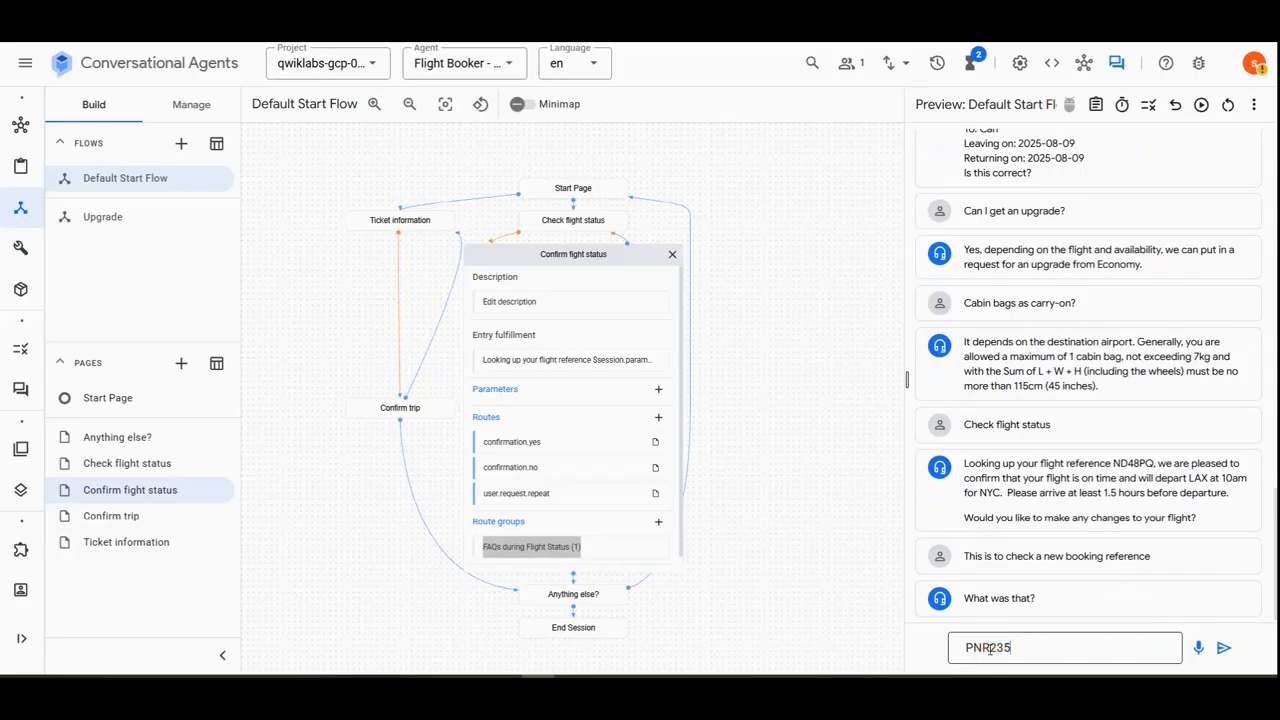
key(Return)
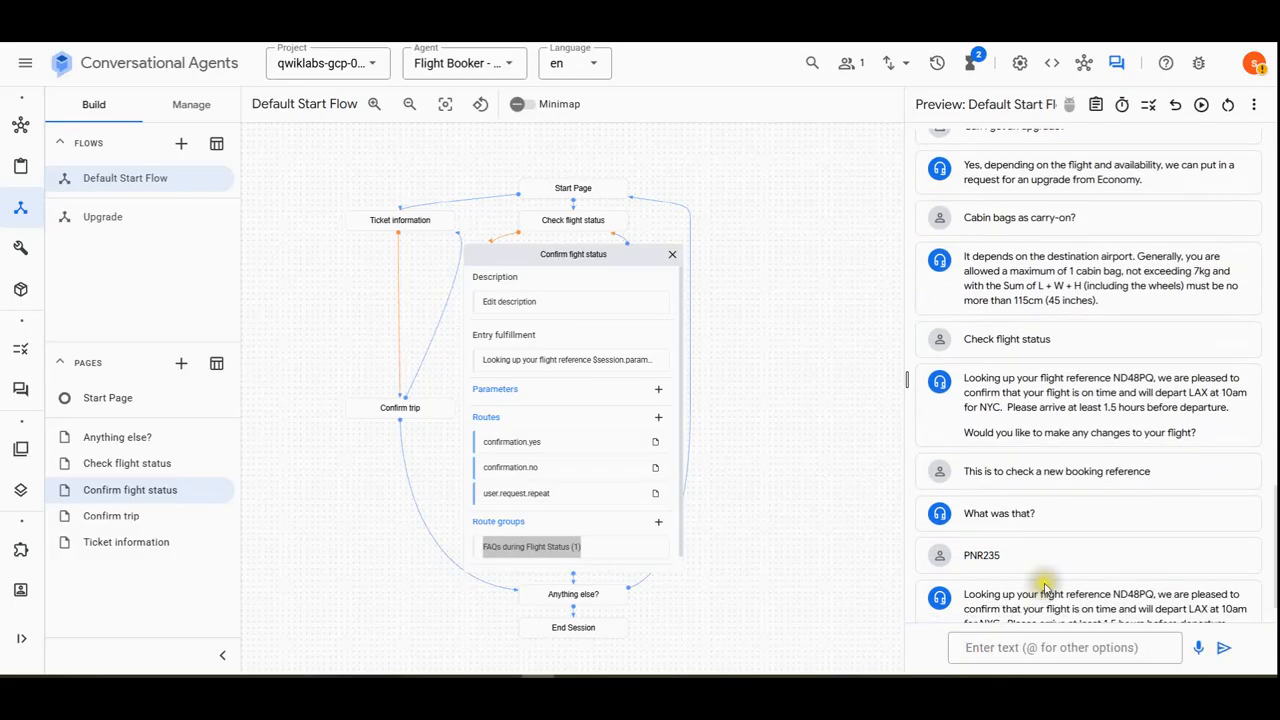
scroll(1046, 586, down, 1)
Send "Check flight" in a fresh preview conversation and answer the agent's question with a booking reference.
click(1014, 646)
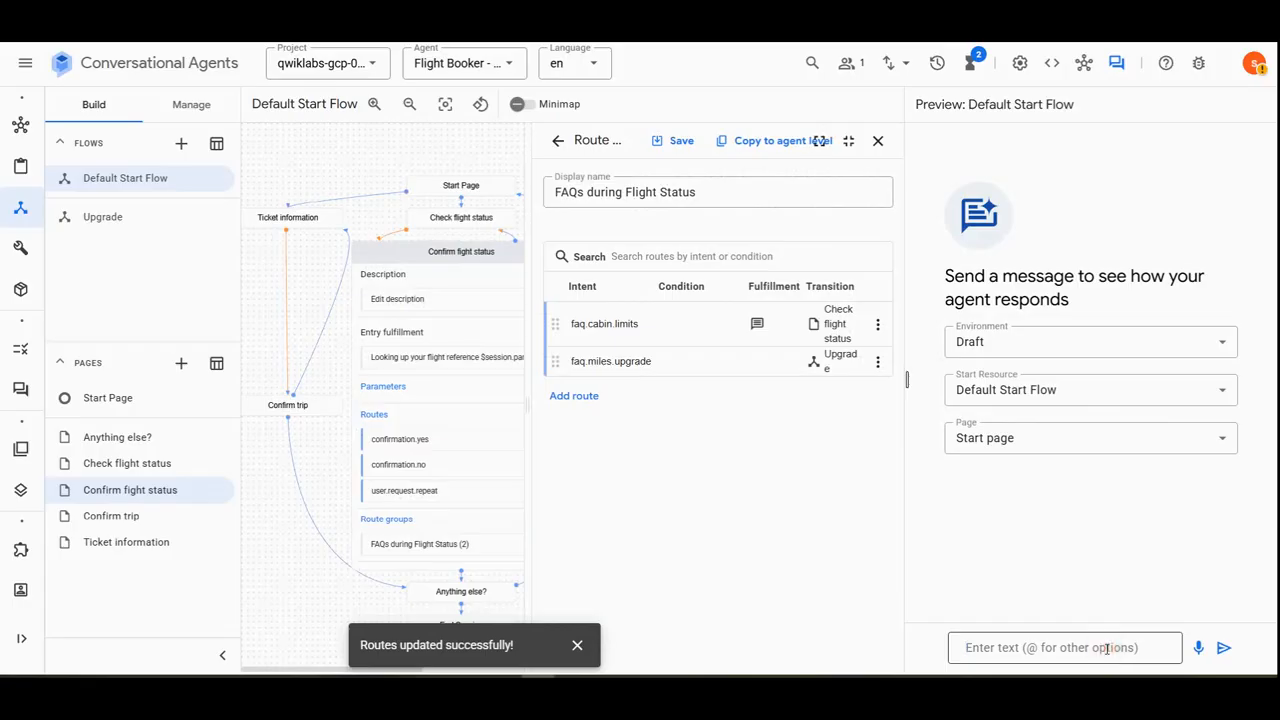
text(Check flight)
key(Return)
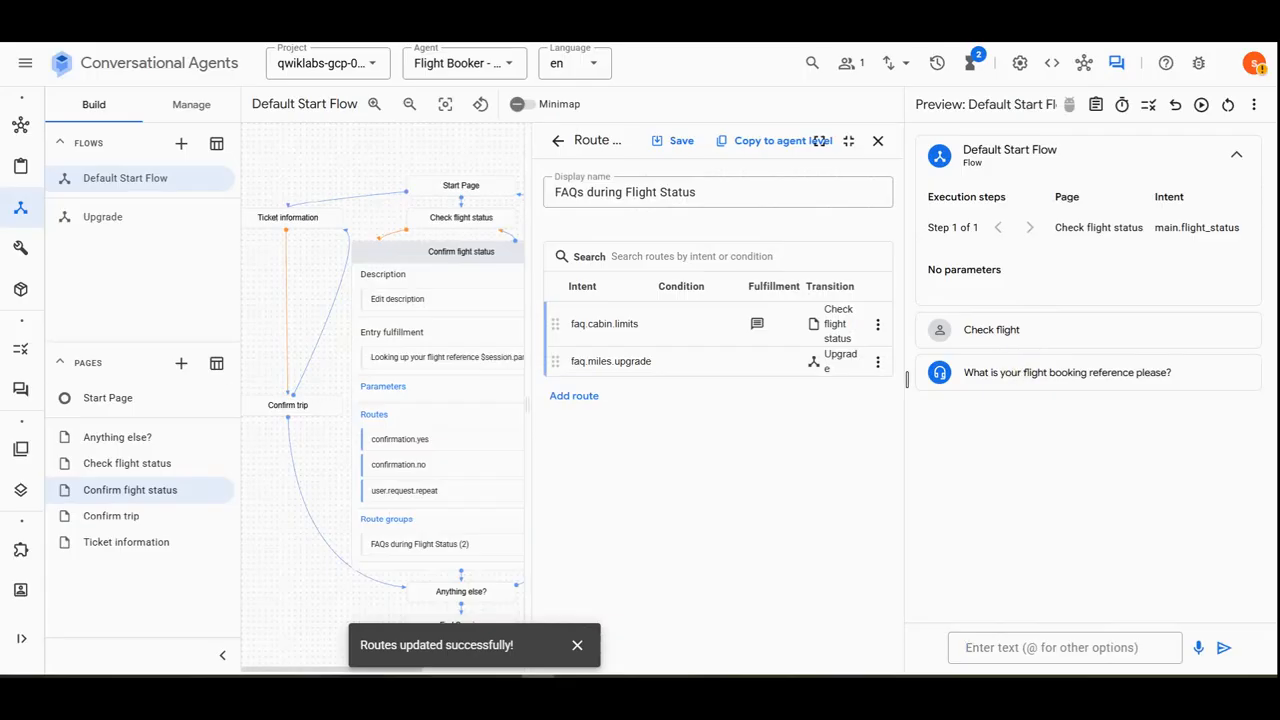
click(965, 650)
text(PNR987)
key(Return)
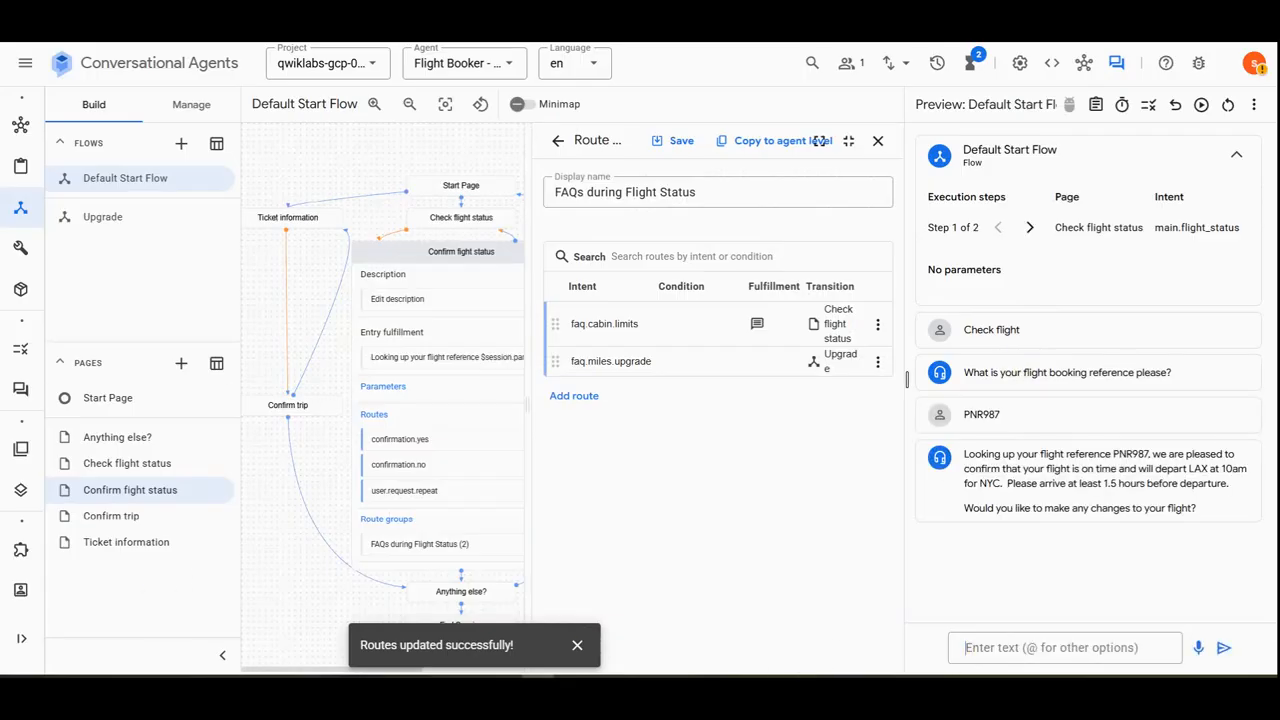
Test the upgrade route by sending "I want an upgrade" and supplying the Frequent Flyer membership number.
click(972, 649)
text(I want an upgrade)
key(Return)
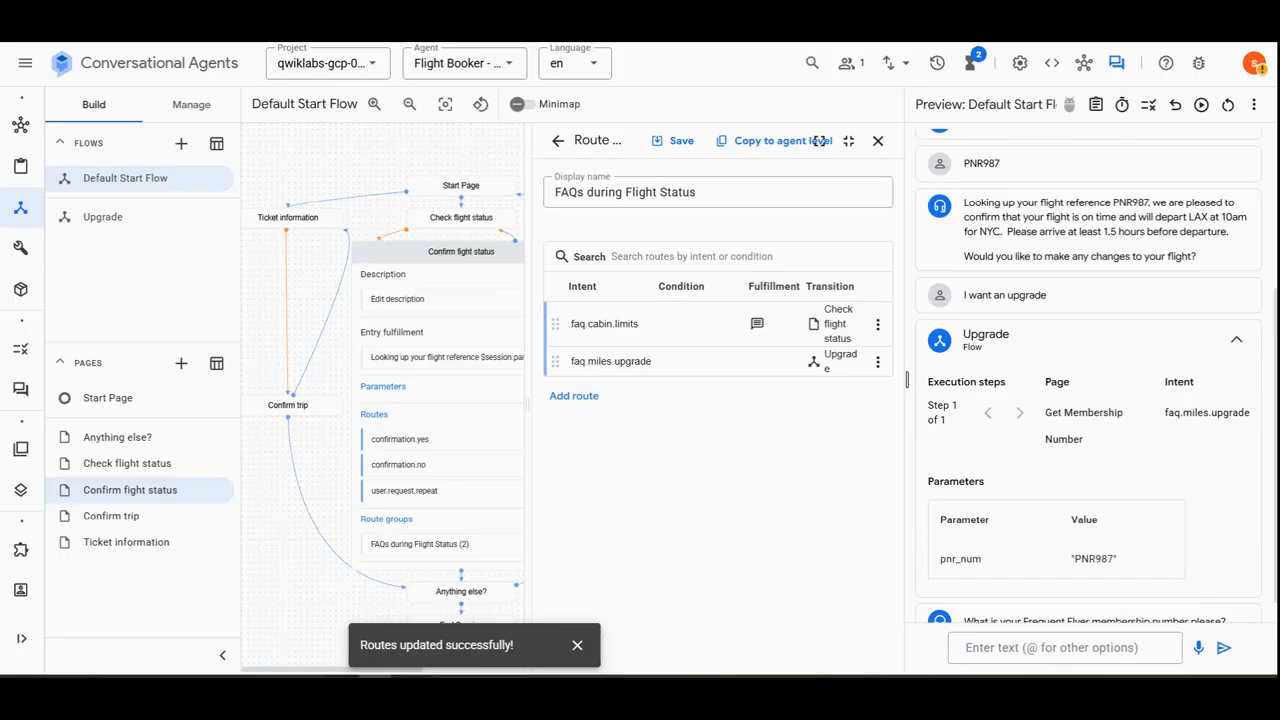
click(1040, 646)
text(098765)
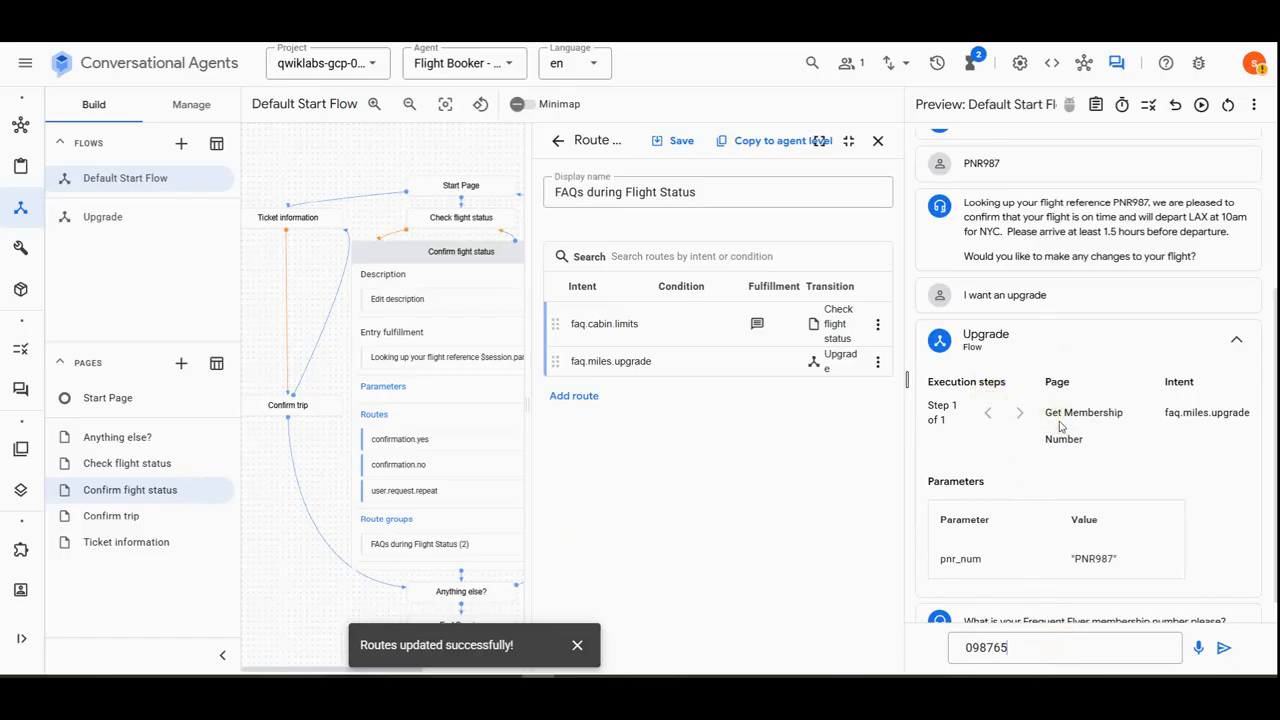
key(Return)
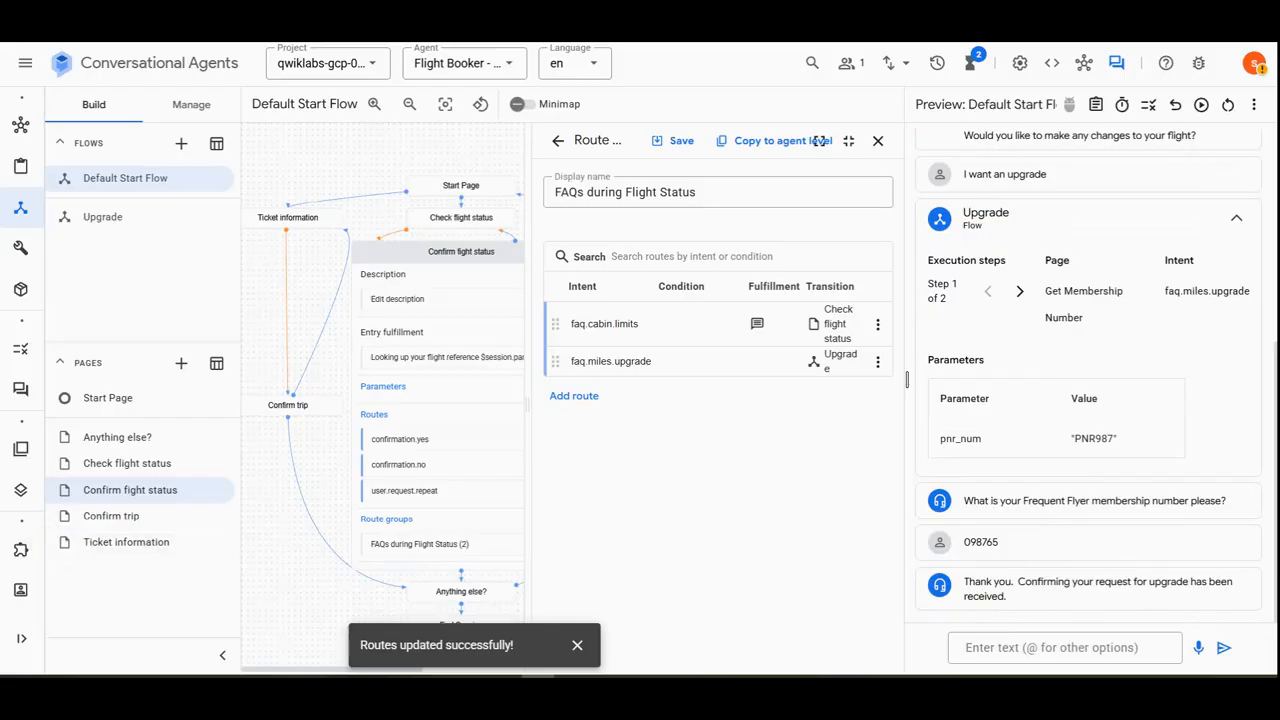
Respond to the upgrade confirmation with "Ok, Great." to test how the conversation continues.
click(980, 647)
text(Ok, Great.)
key(Return)
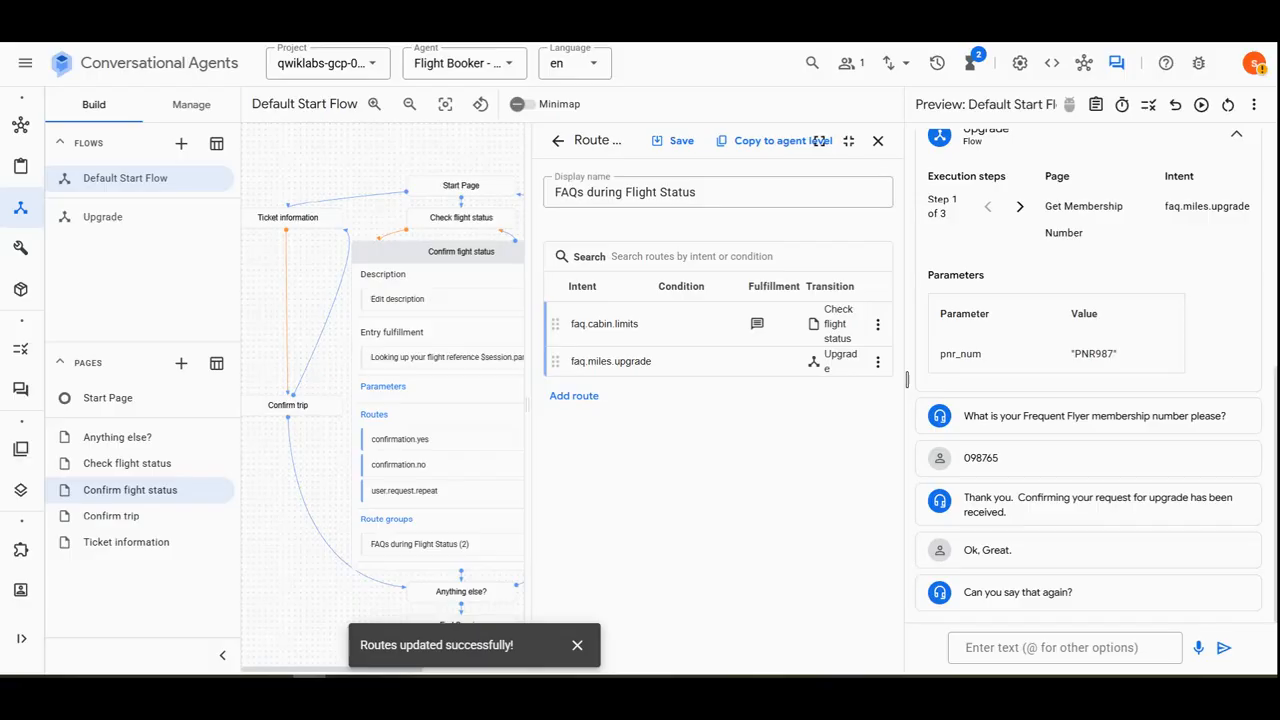
Make the true route on the Upgrade flow's Upgrade request received page transition to the End Flow page, and save it.
click(205, 268)
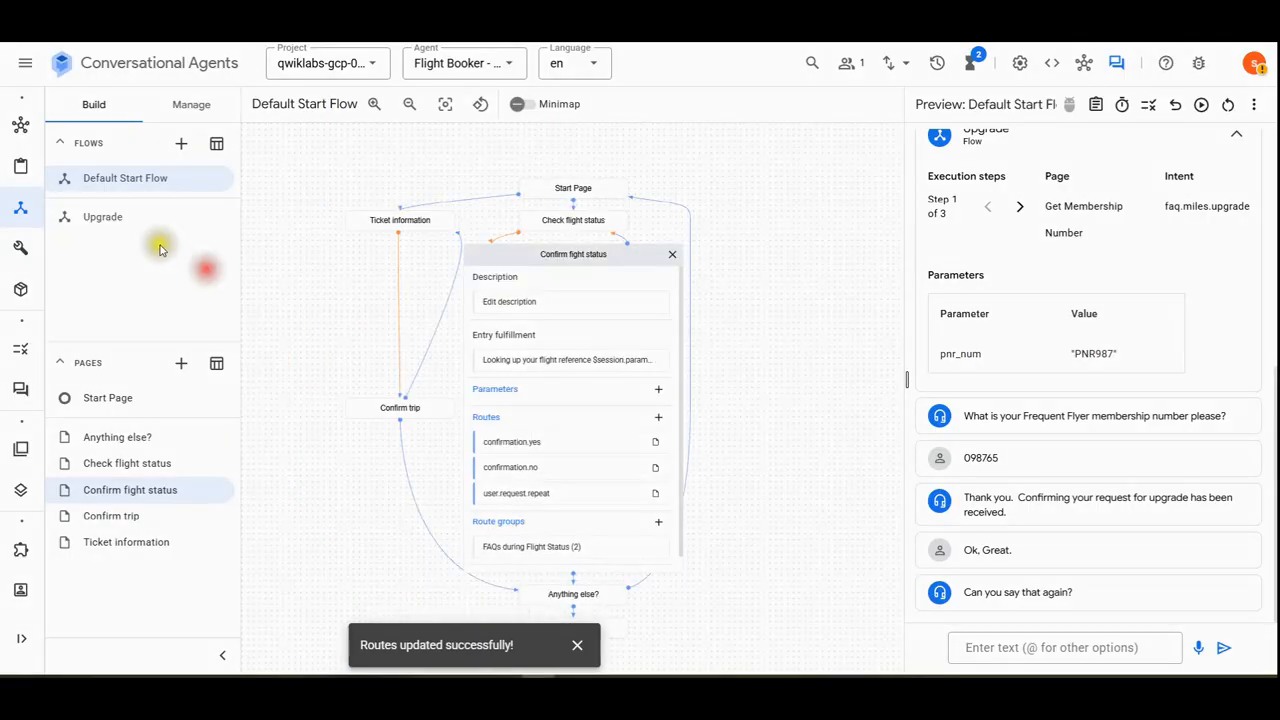
click(130, 220)
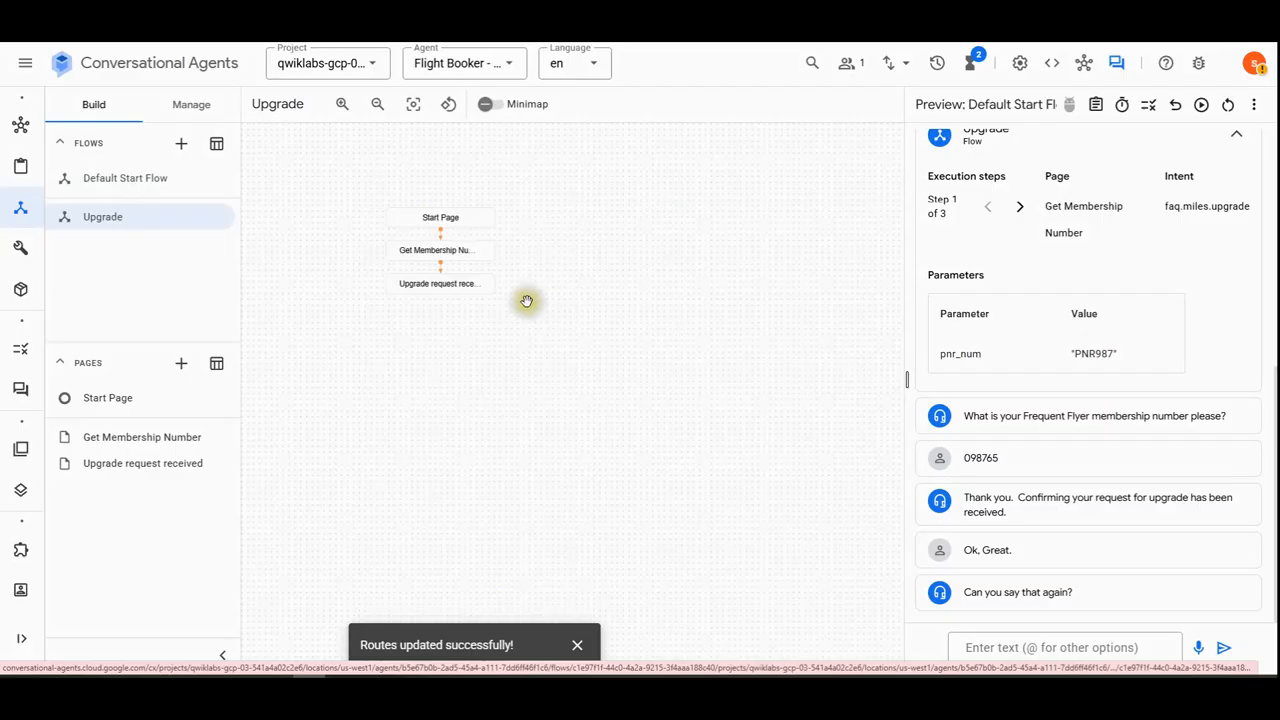
click(466, 292)
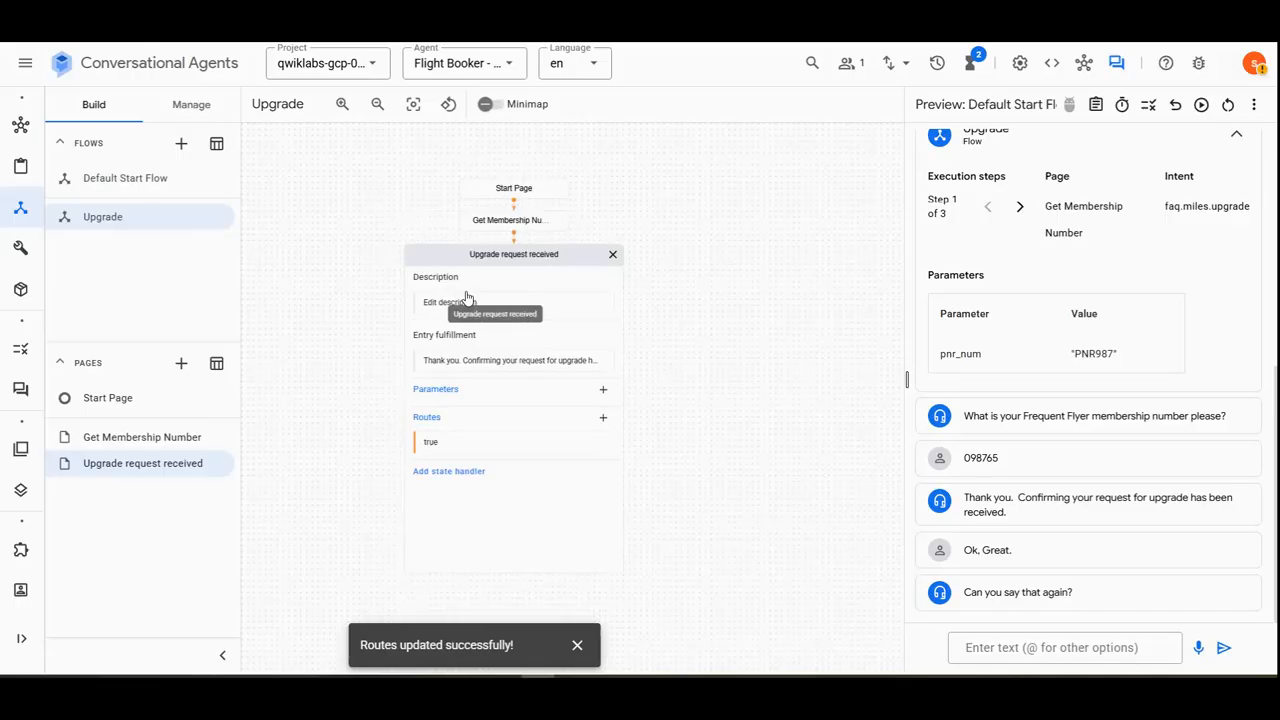
click(456, 442)
scroll(678, 484, down, 10)
scroll(678, 484, down, 3)
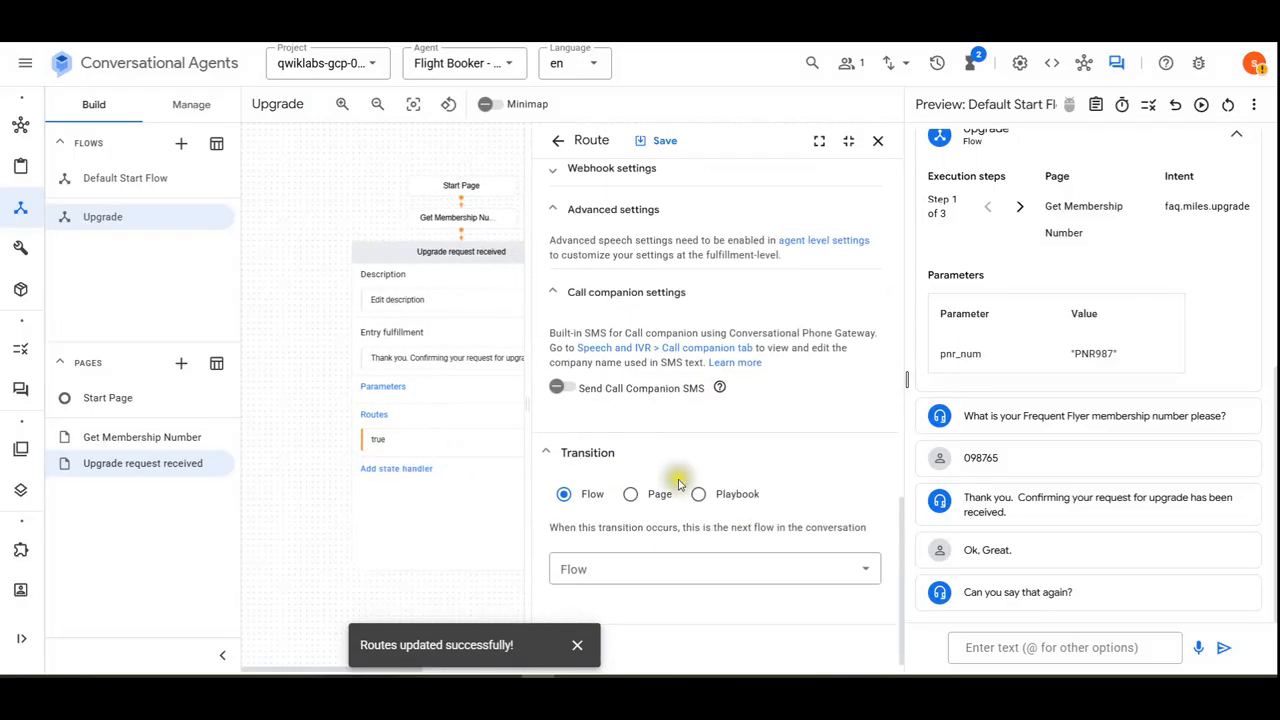
click(629, 491)
click(638, 563)
click(632, 552)
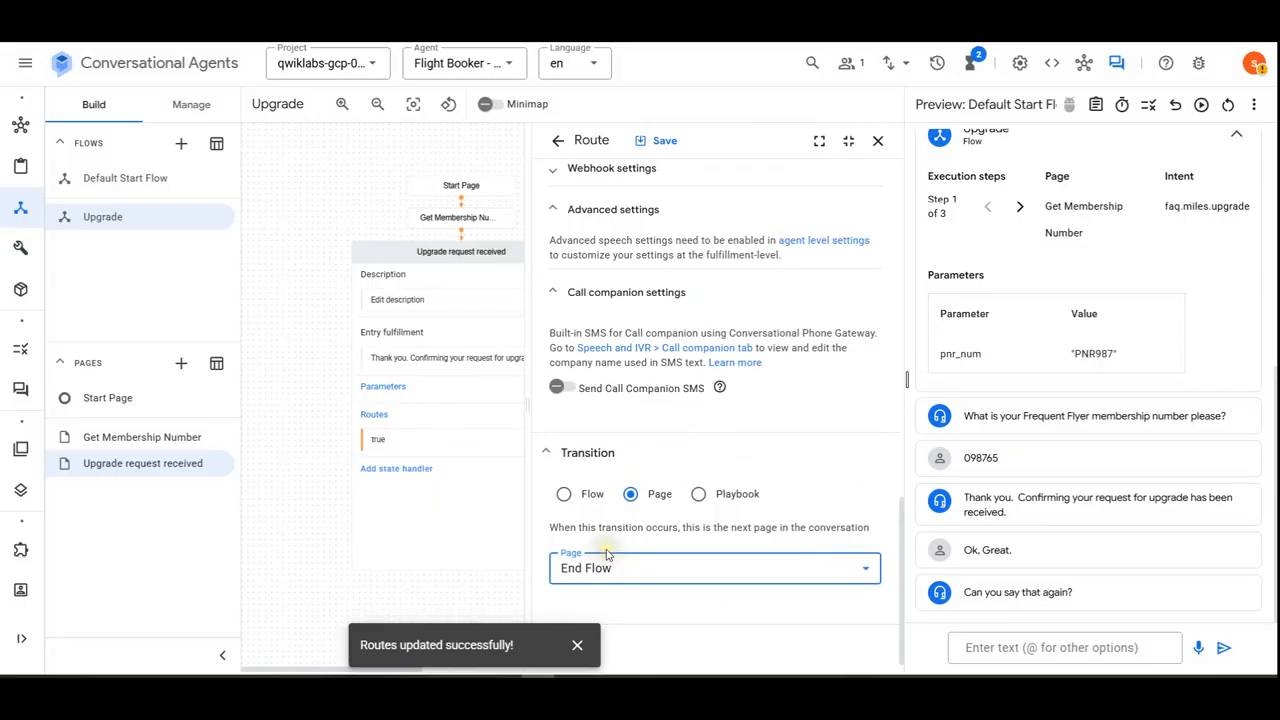
click(667, 147)
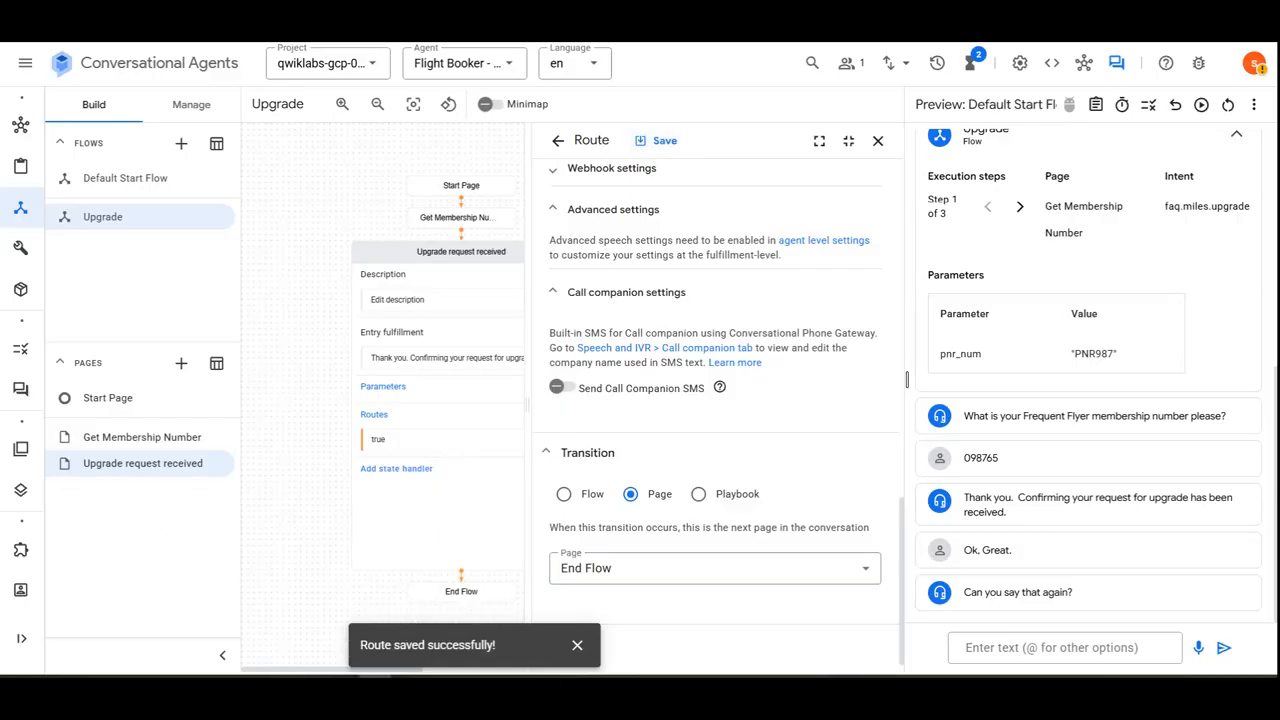
Try to test the flight check in a restarted preview of the Upgrade flow with "Check flight" and a booking reference.
click(1228, 105)
click(1005, 647)
text(Check flight)
key(Return)
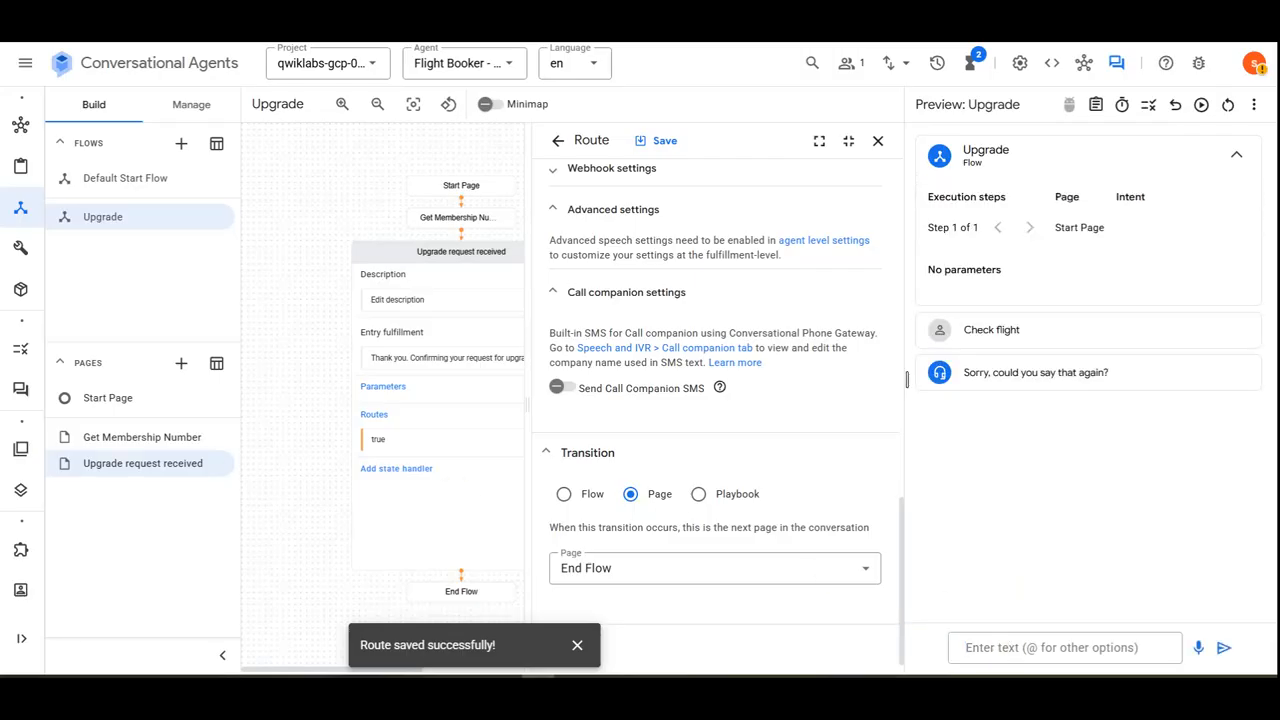
text(PNR888)
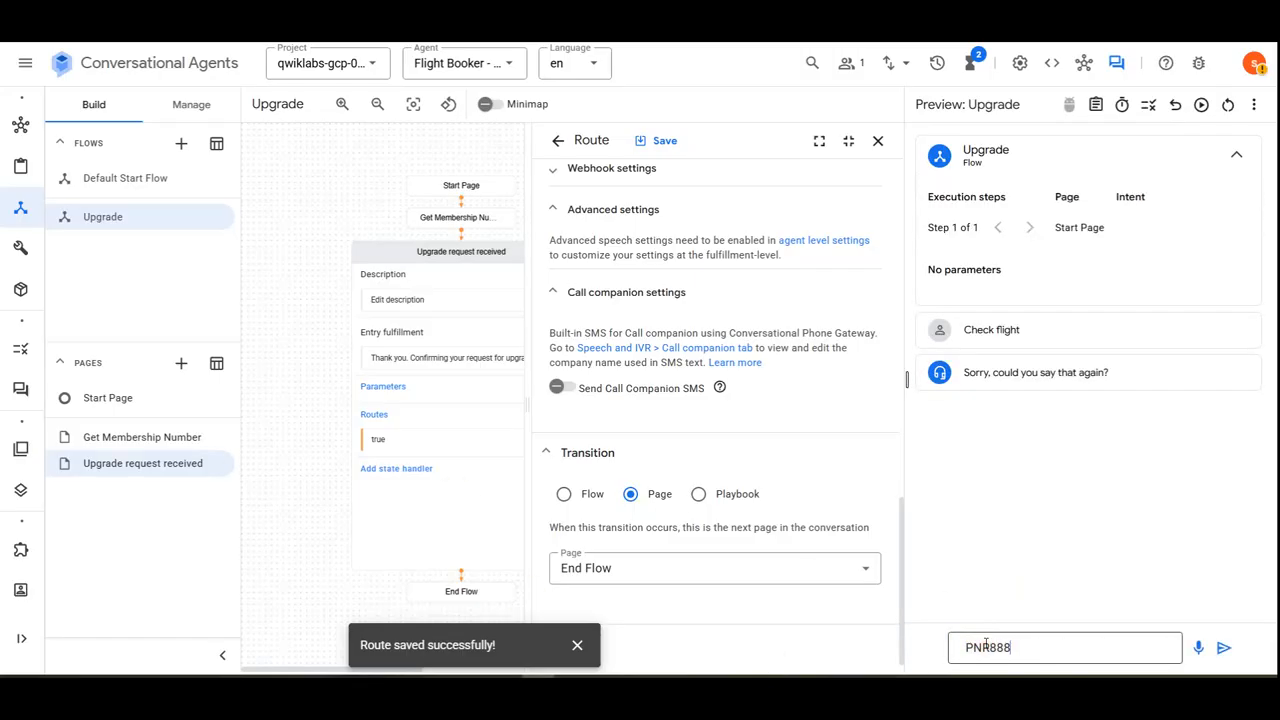
key(Return)
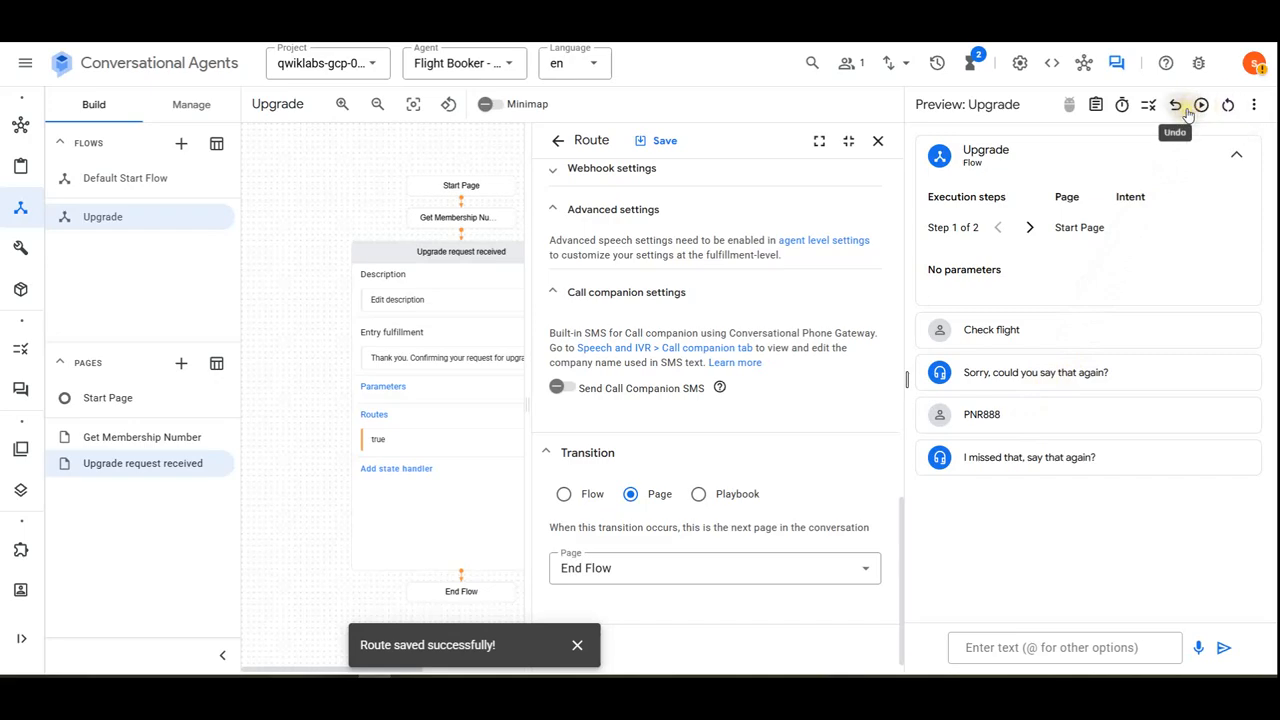
Restart the preview from the Default Start Flow's Start page, send "check flight" and supply a booking reference.
click(1227, 106)
click(1037, 389)
click(1000, 428)
click(980, 645)
text(upgrade)
double_click(987, 647)
text(check flight)
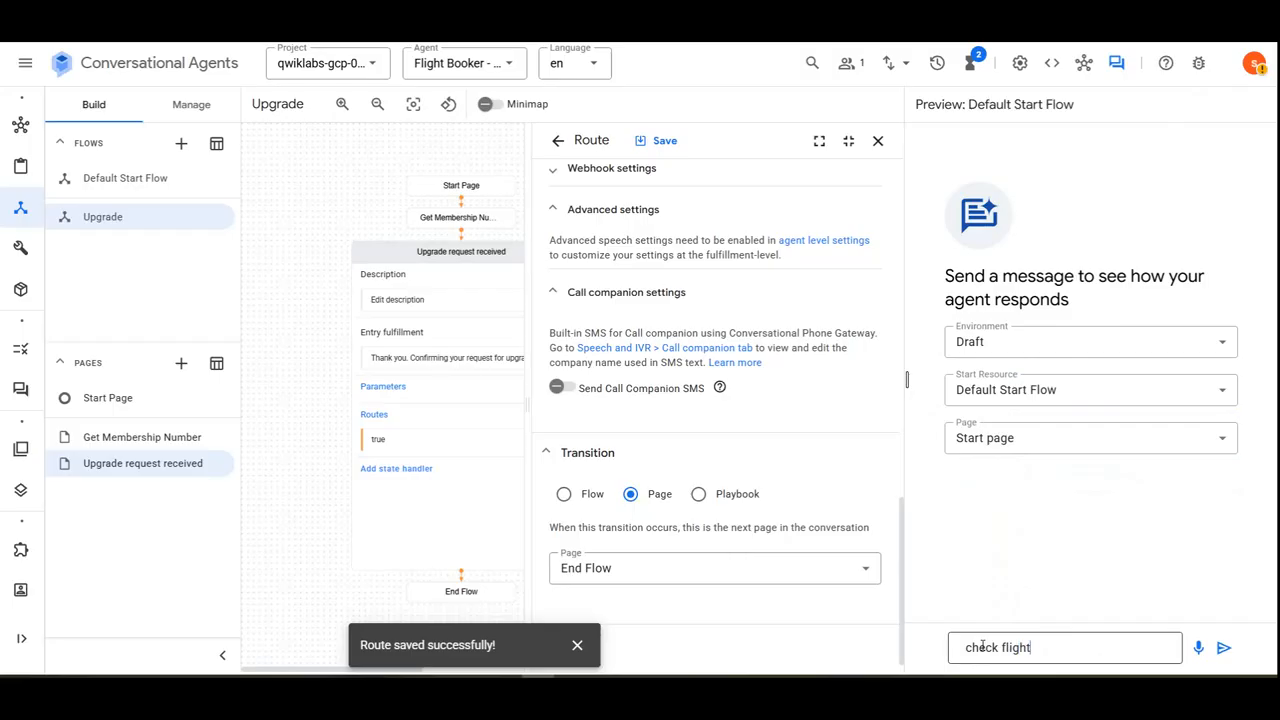
key(Return)
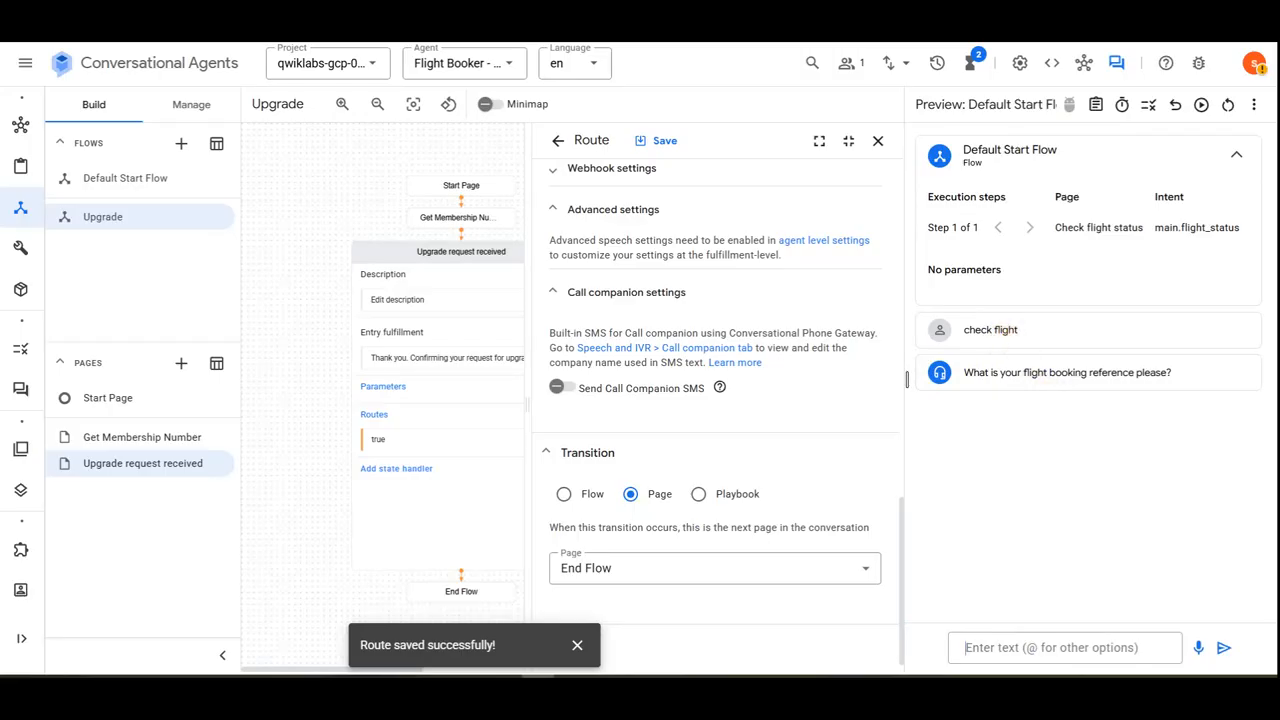
click(1014, 647)
text(PNR888)
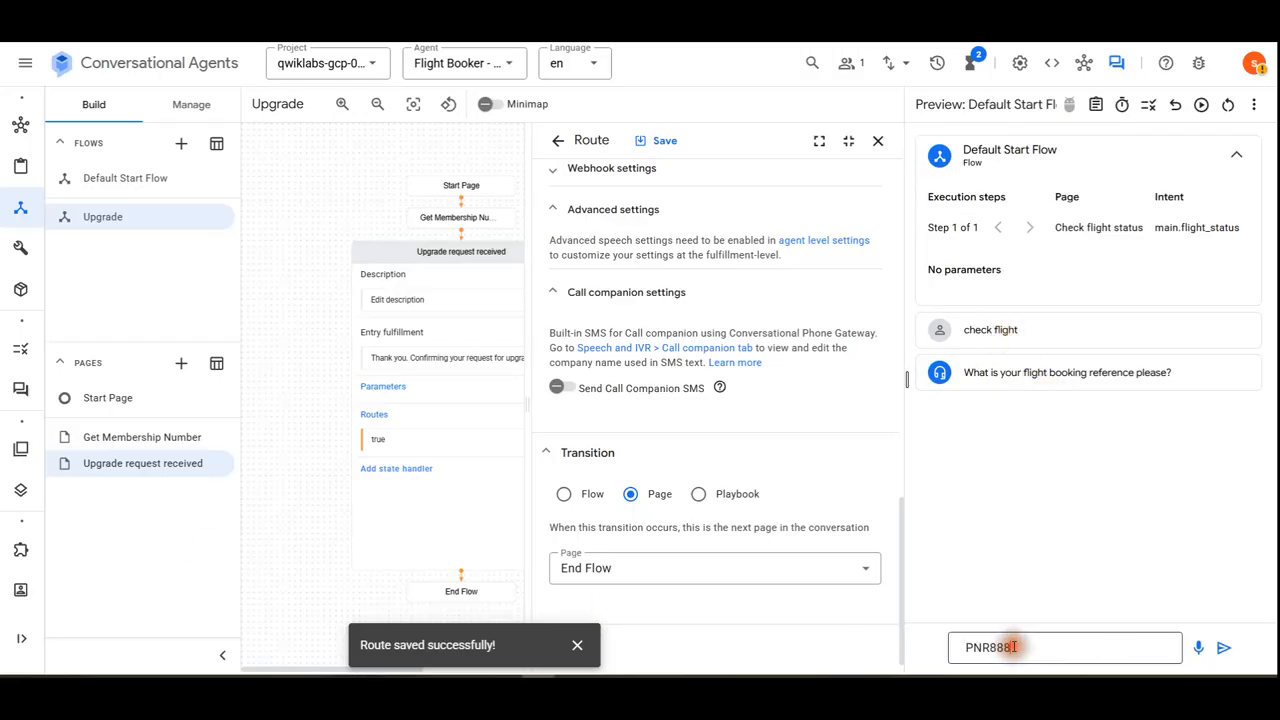
key(Return)
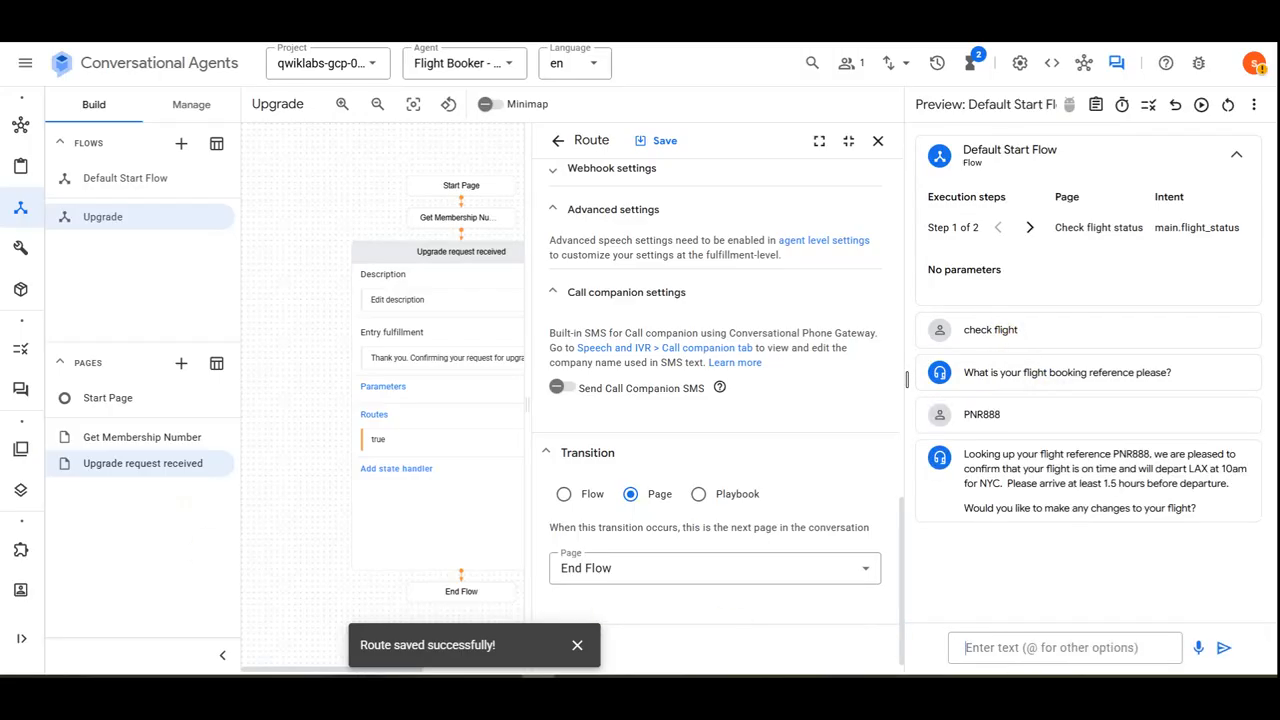
Send "upgrade" in the preview conversation and answer the agent's question with a Frequent Flyer membership number.
click(1071, 647)
text(upgrade)
key(Return)
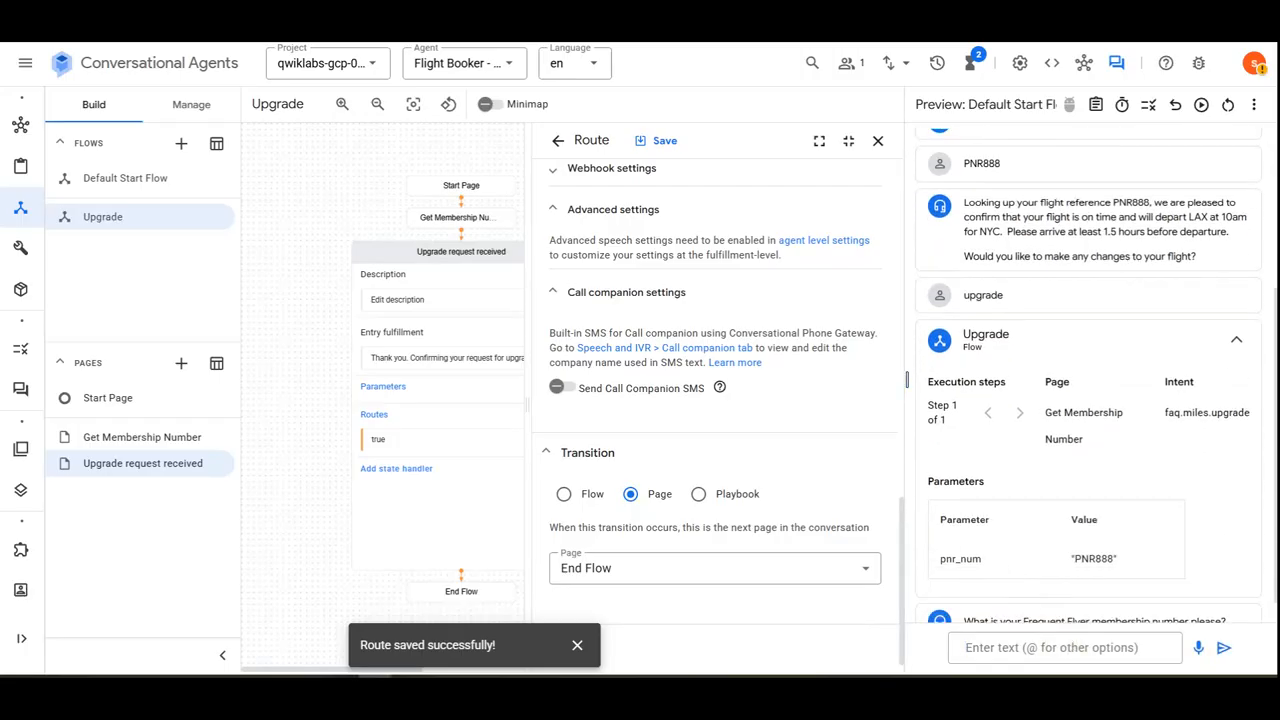
click(1071, 650)
text(12341324)
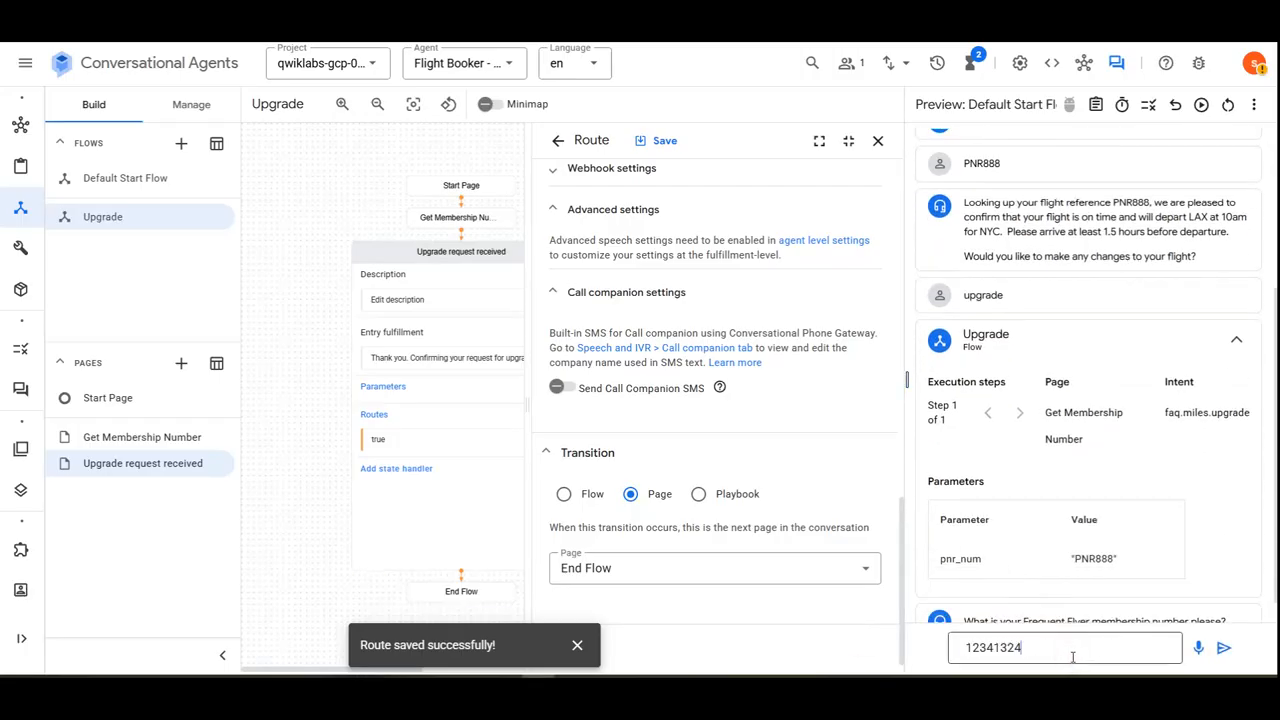
key(Return)
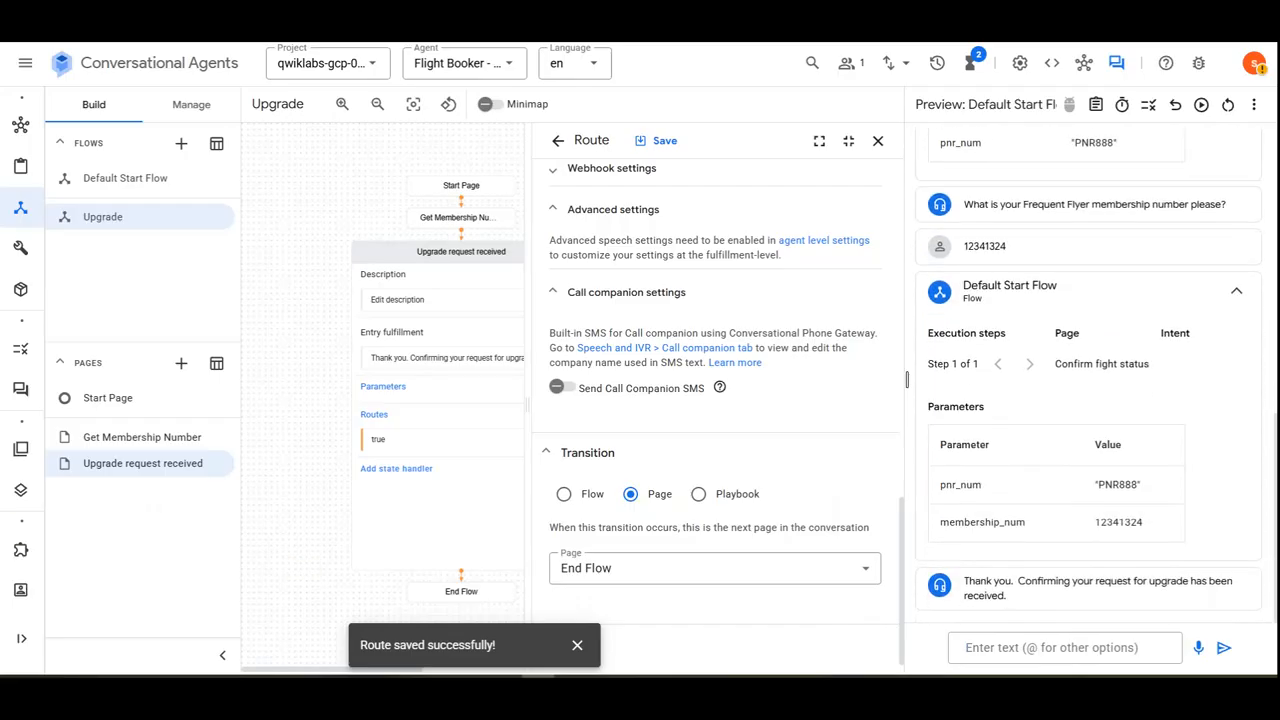
Reply to the upgrade confirmation with "Great!" and follow up with "Yes, please go ahead.".
click(1015, 650)
text(Great!)
key(Return)
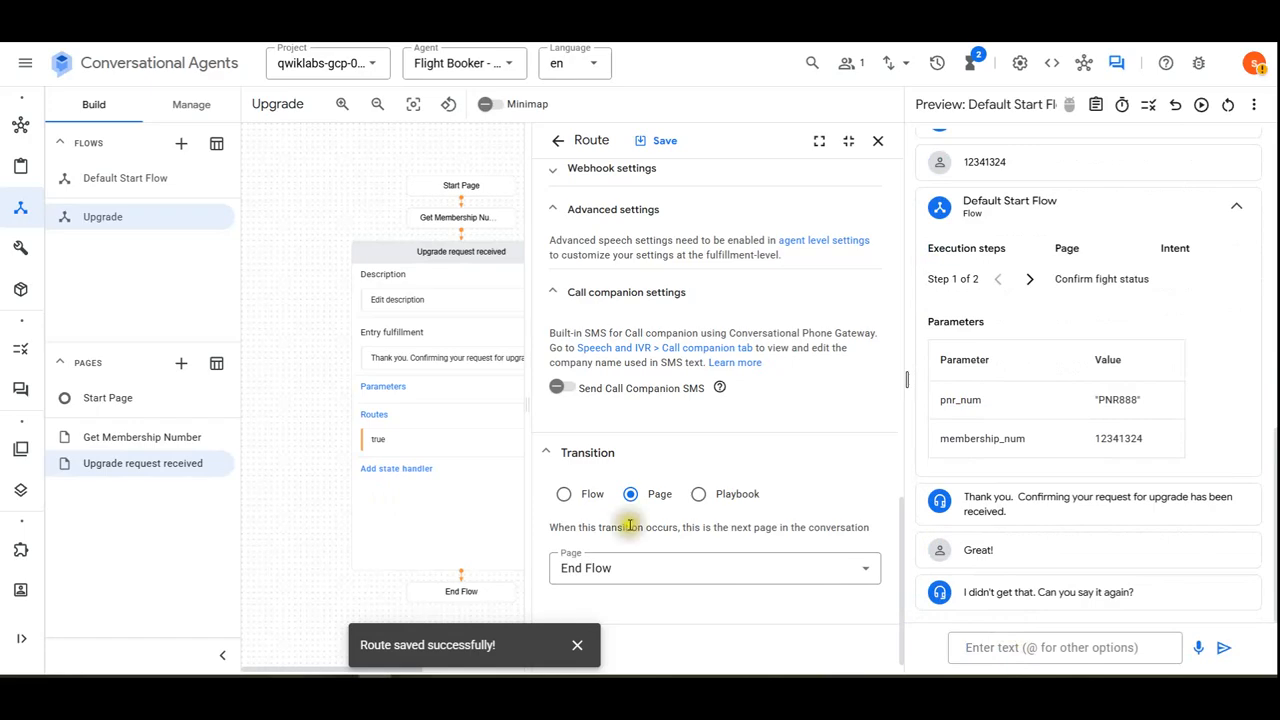
click(1003, 647)
text(Yes, please go ahead.)
key(Return)
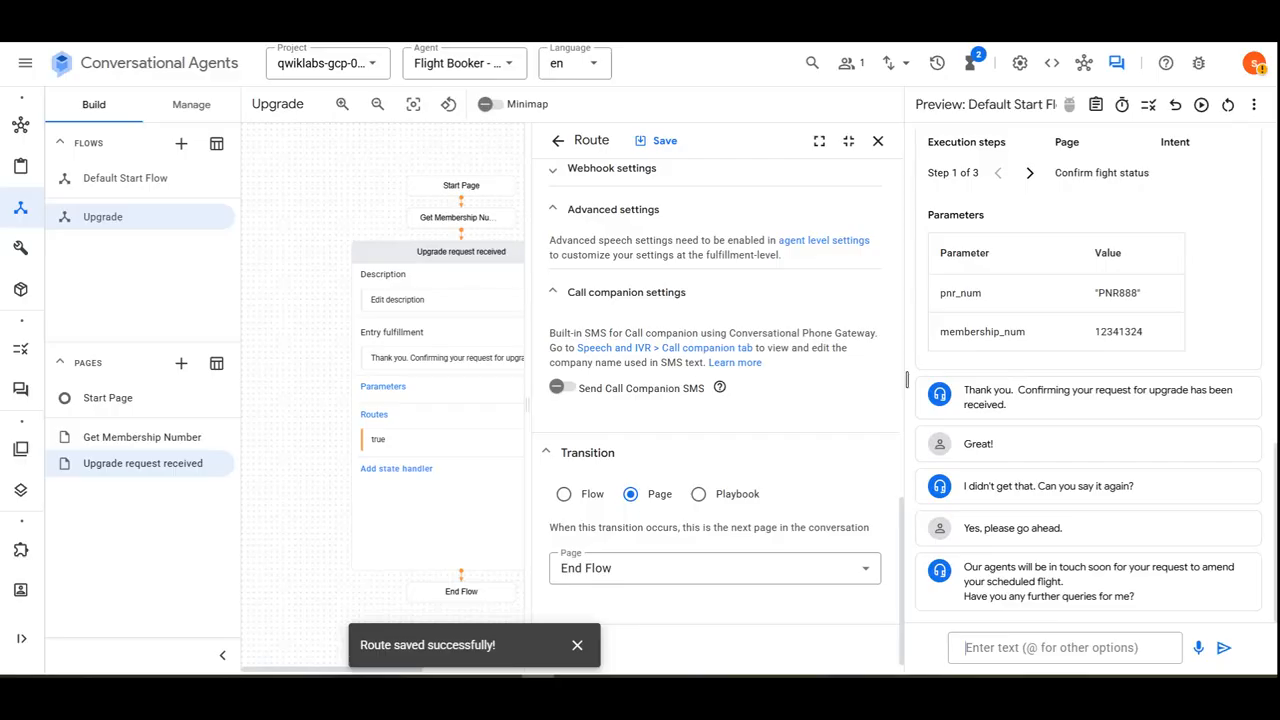
Answer the agent's question about further queries with "that's good".
click(988, 650)
text(tha)
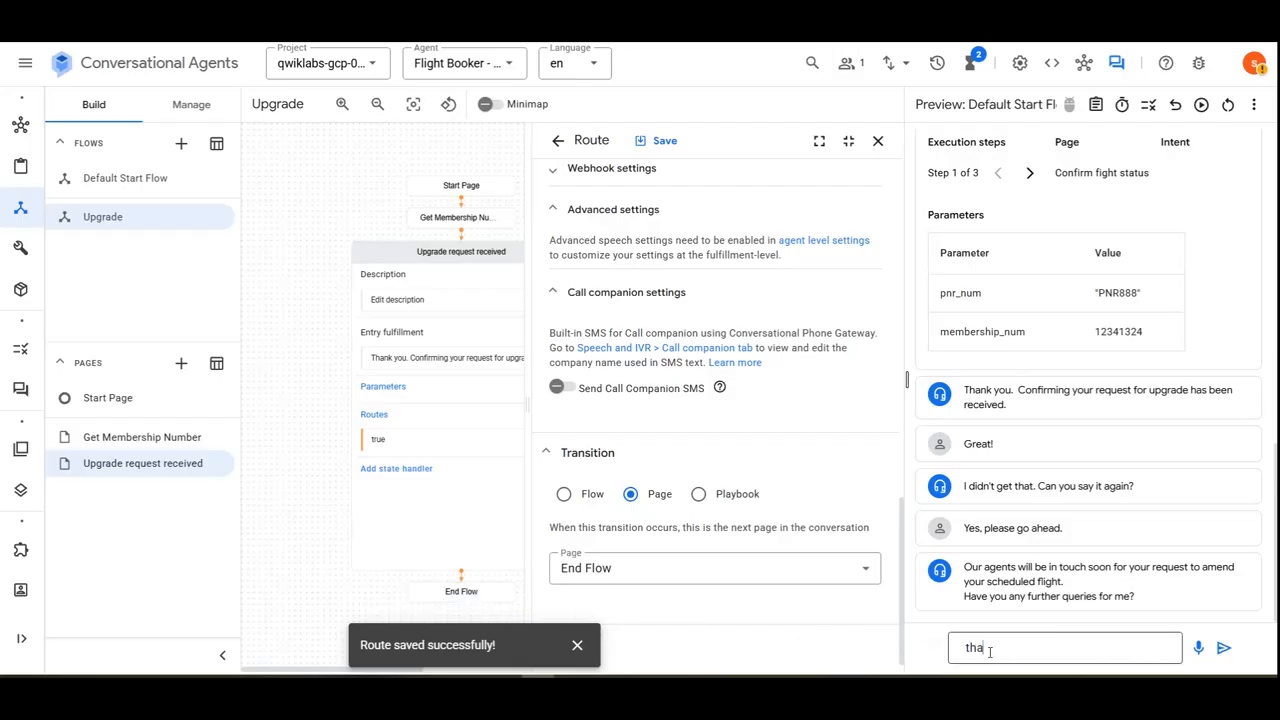
text(t's gppd)
key(BackSpace)
key(BackSpace)
key(BackSpace)
text(ood)
key(Return)
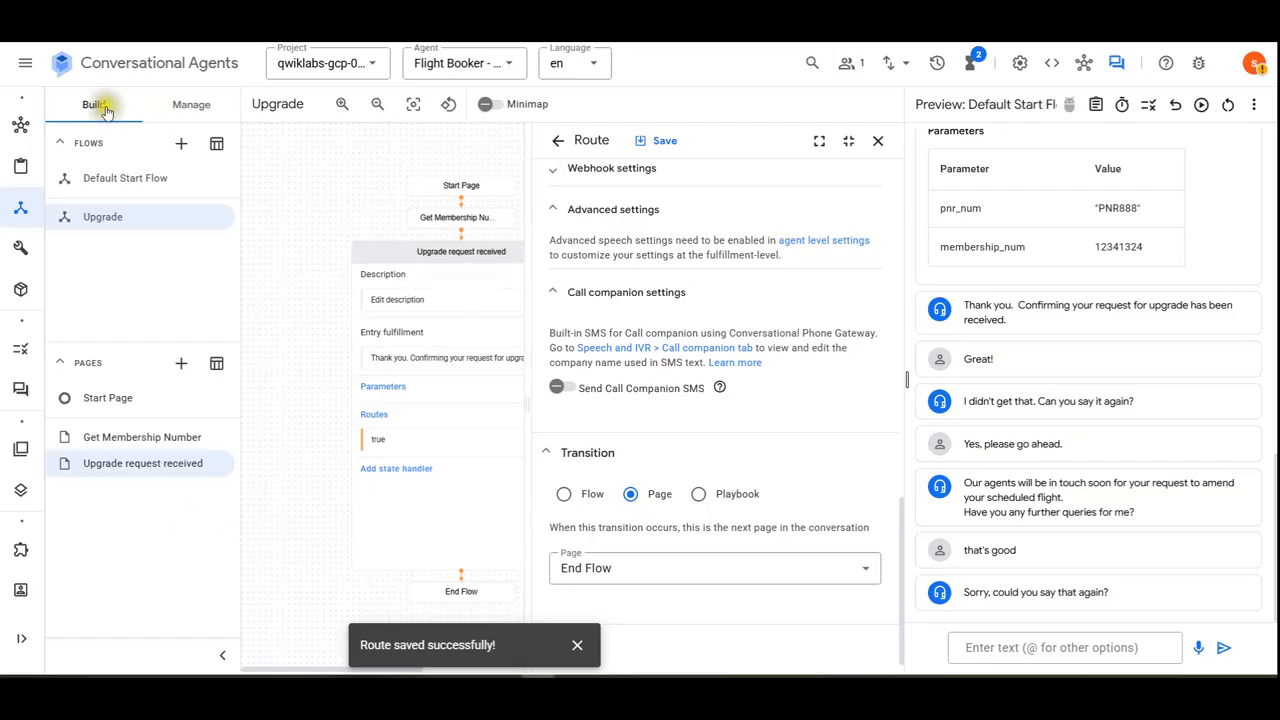
Examine the training phrases of the faq.miles.upgrade intent.
click(178, 108)
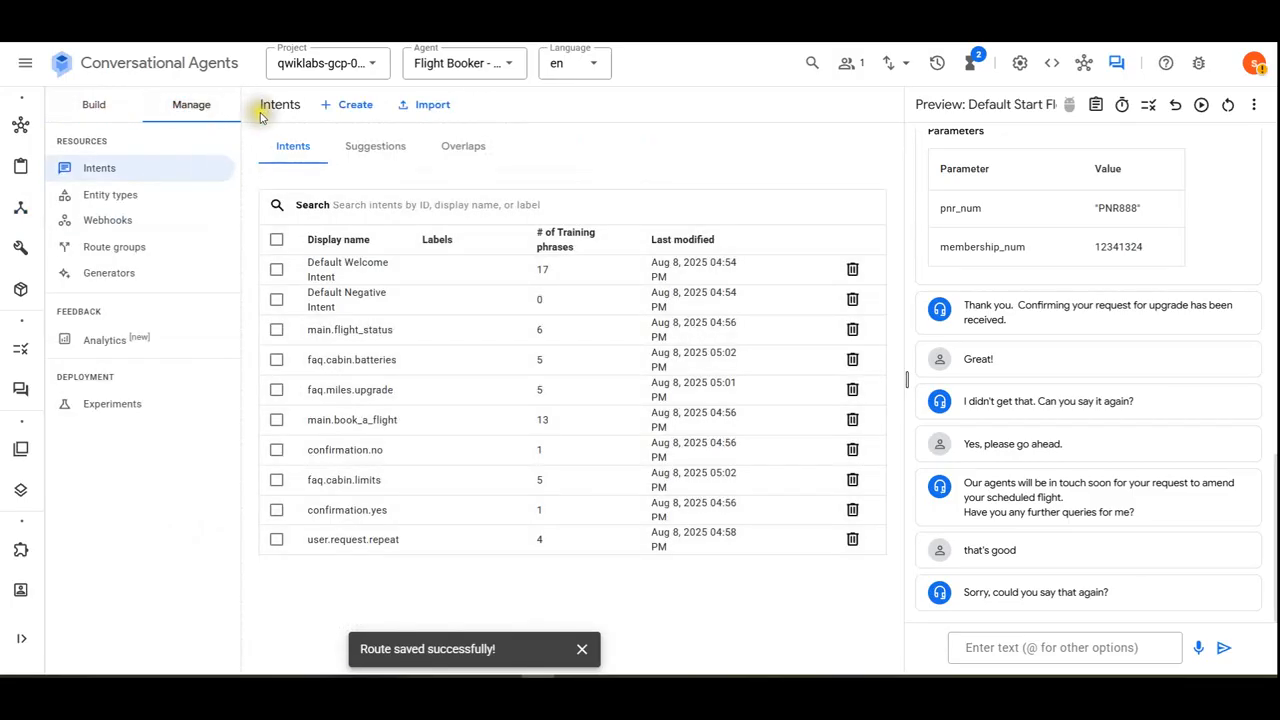
click(112, 246)
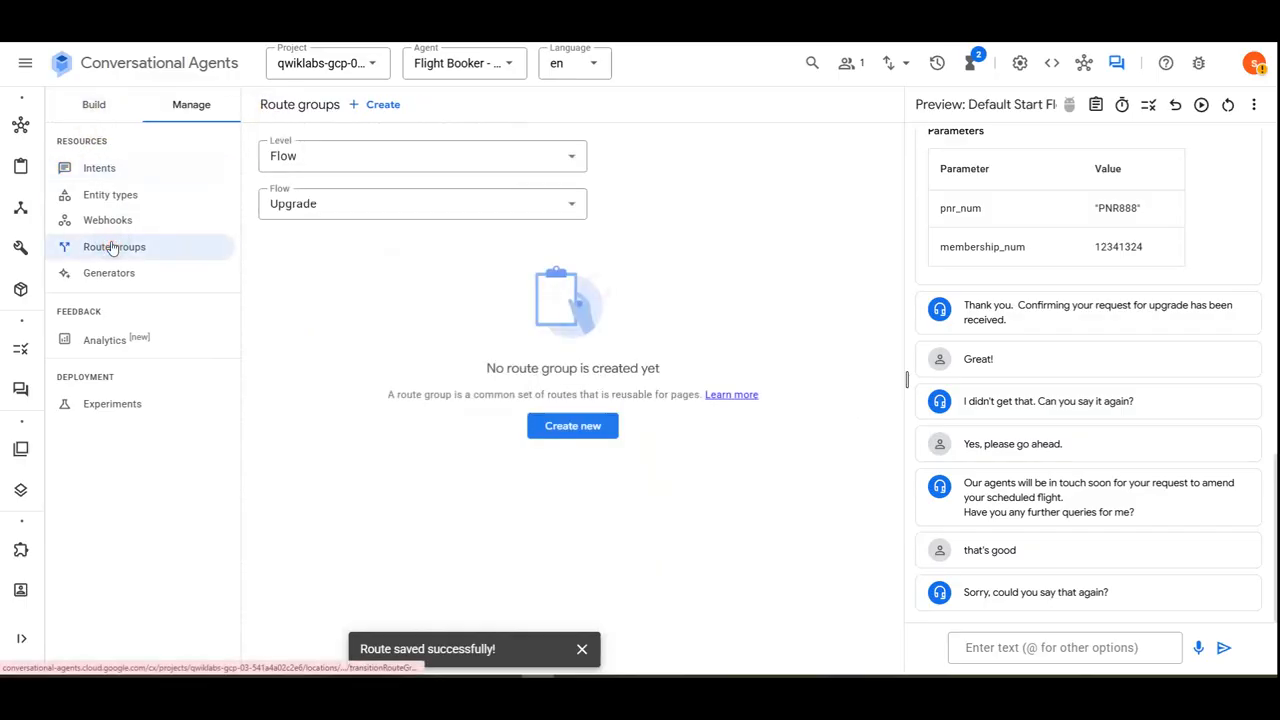
click(96, 105)
click(191, 104)
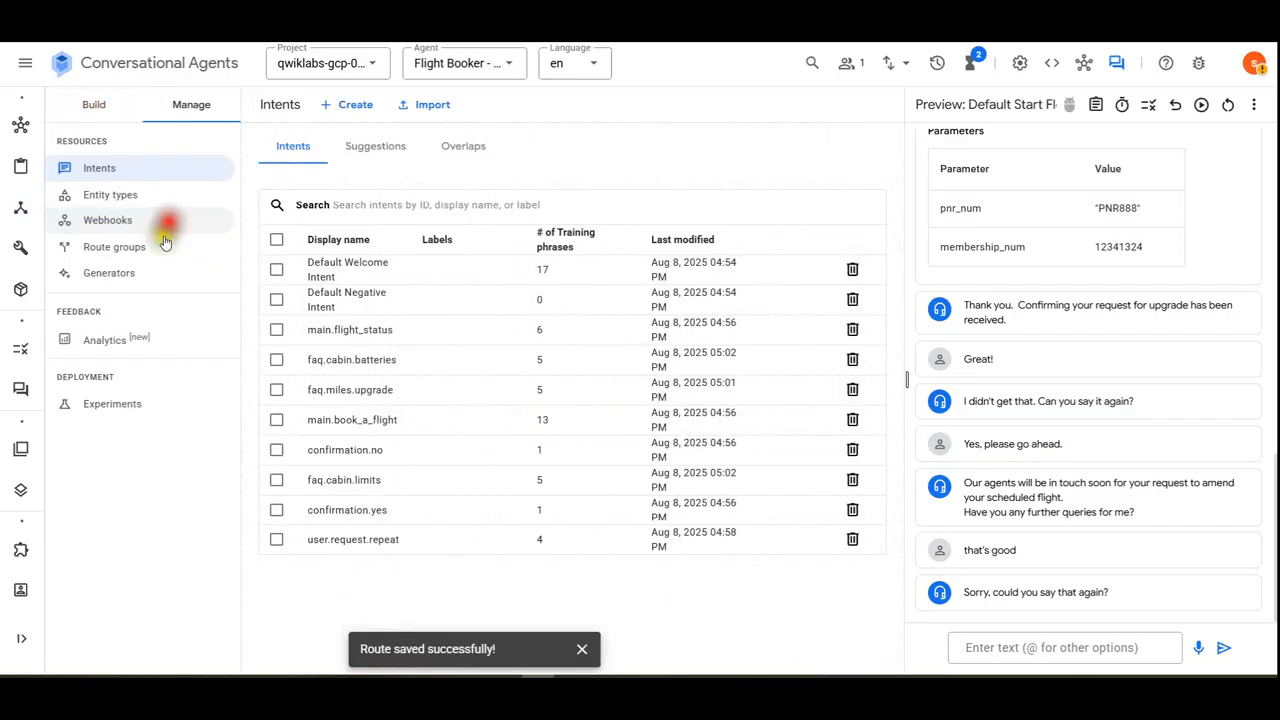
click(127, 249)
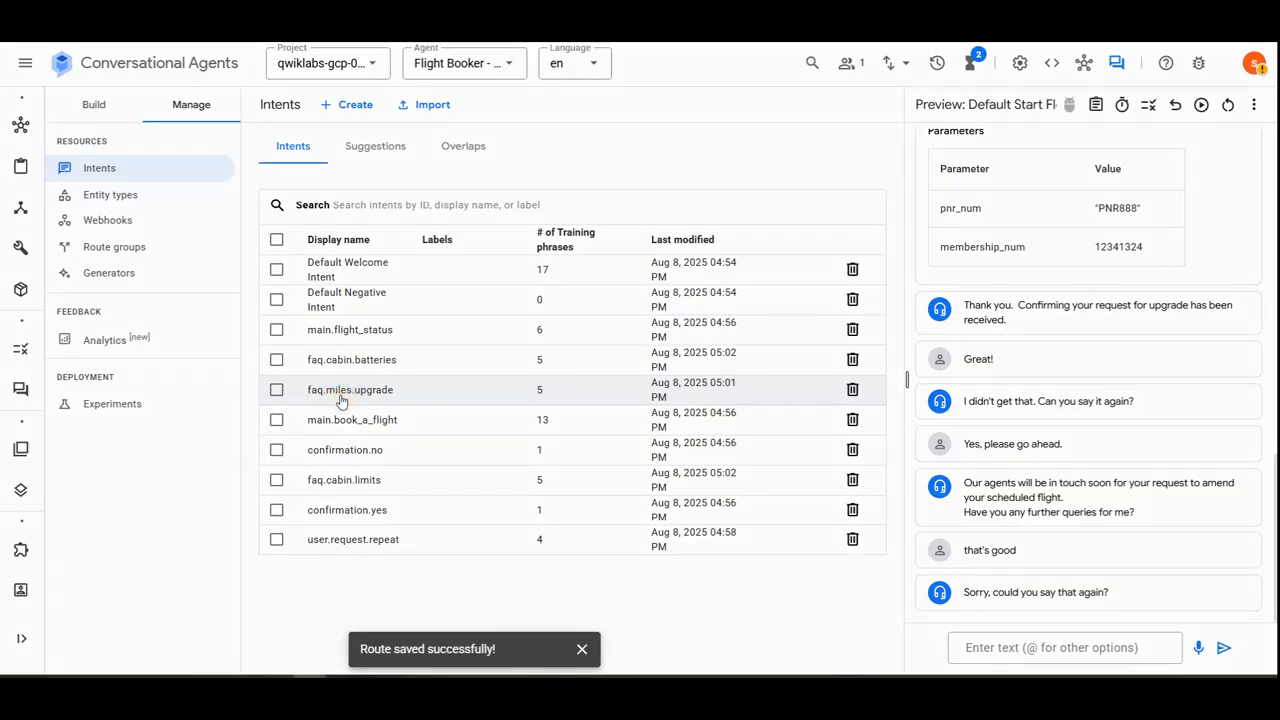
click(340, 398)
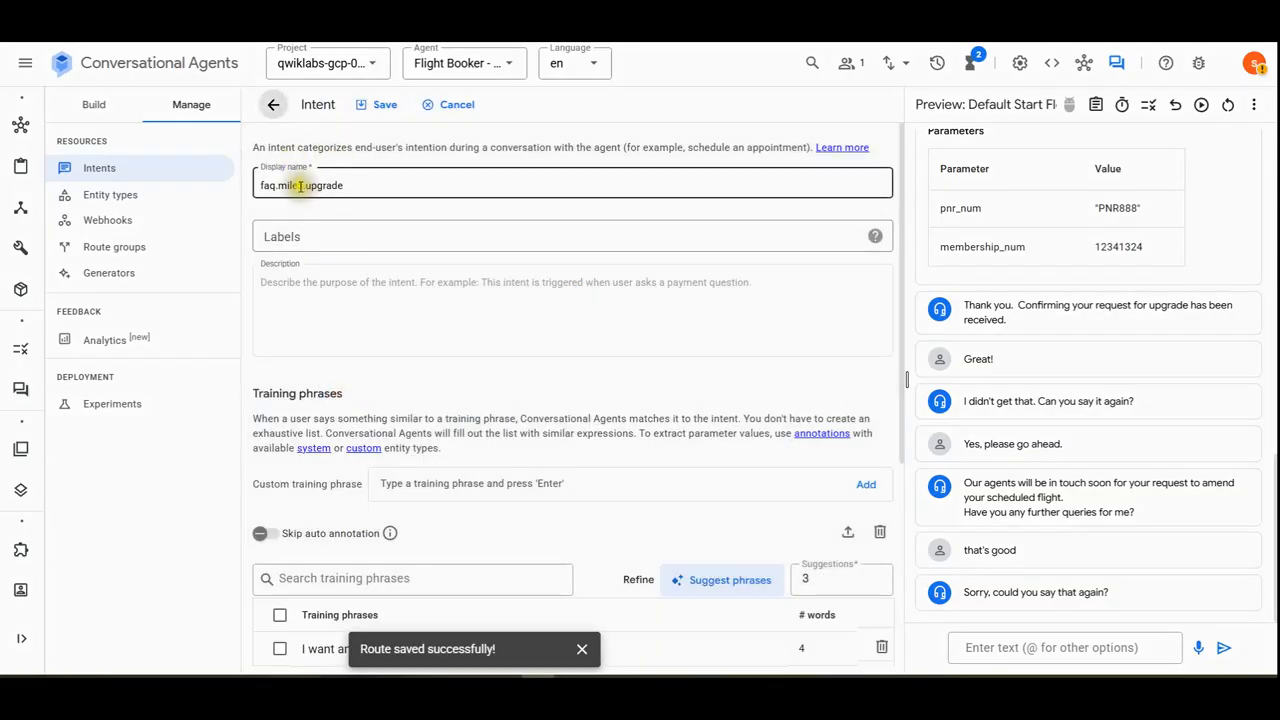
scroll(371, 466, down, 5)
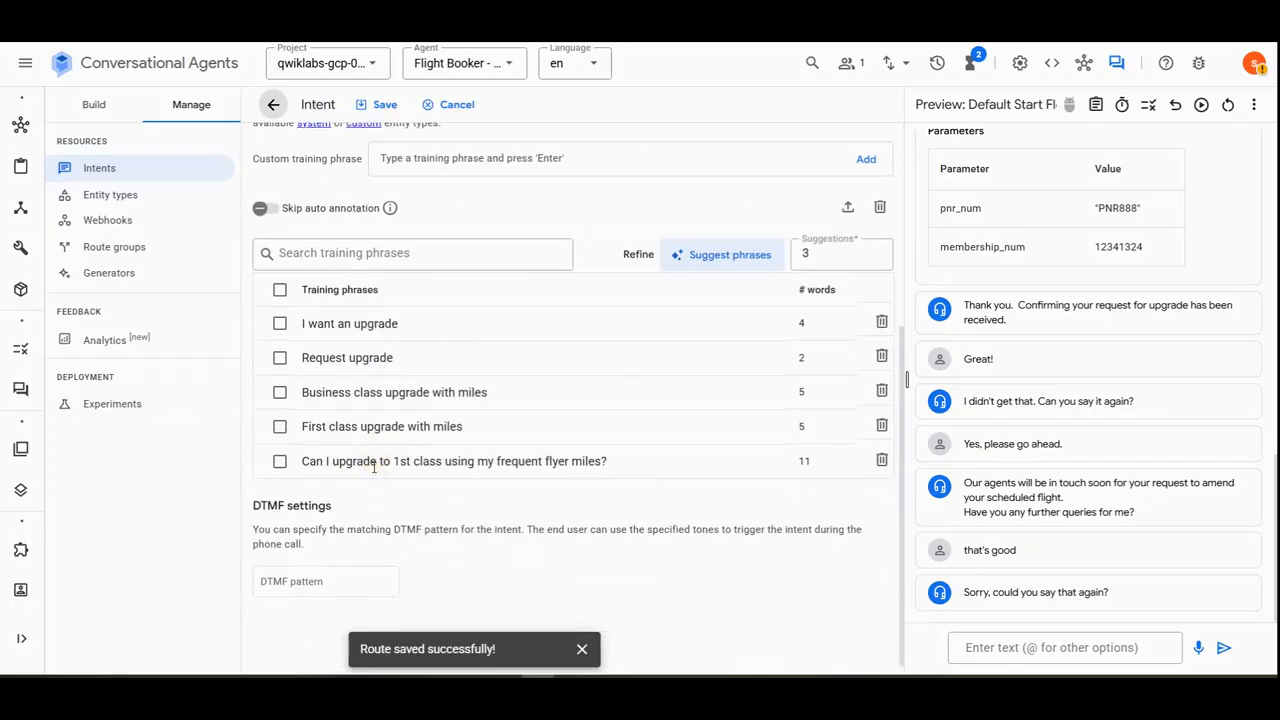
scroll(374, 467, up, 3)
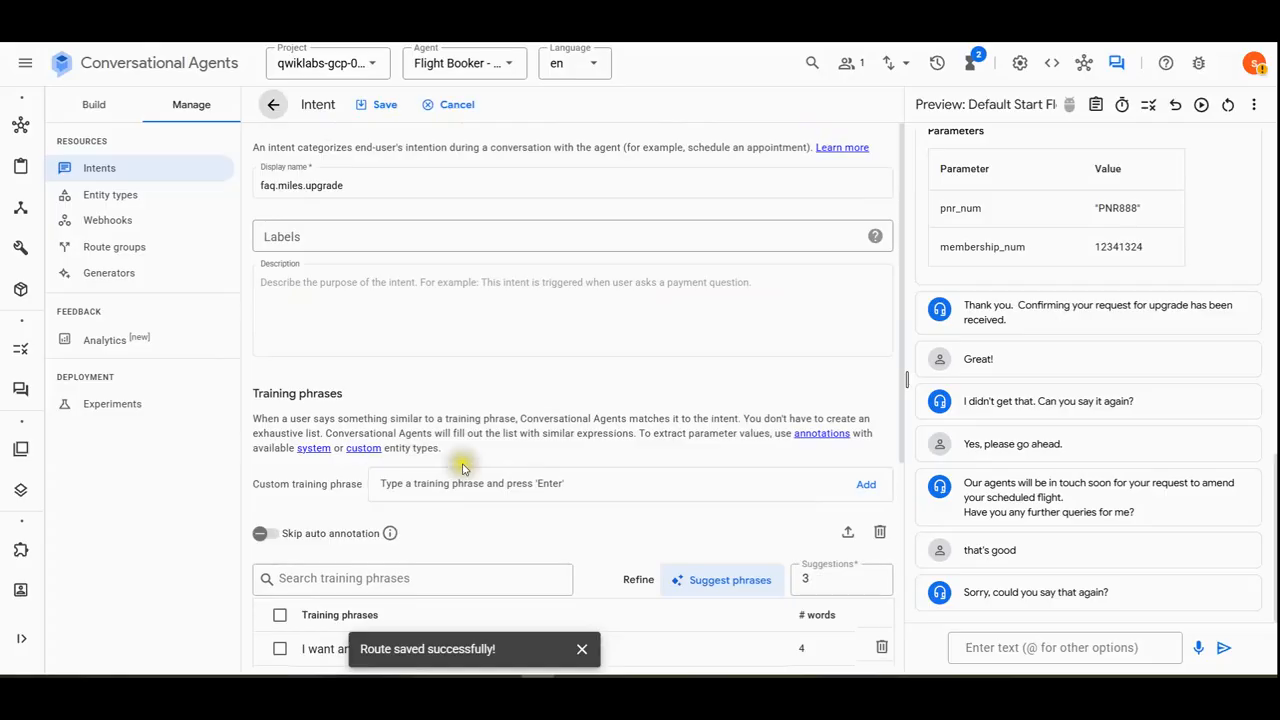
scroll(460, 465, down, 3)
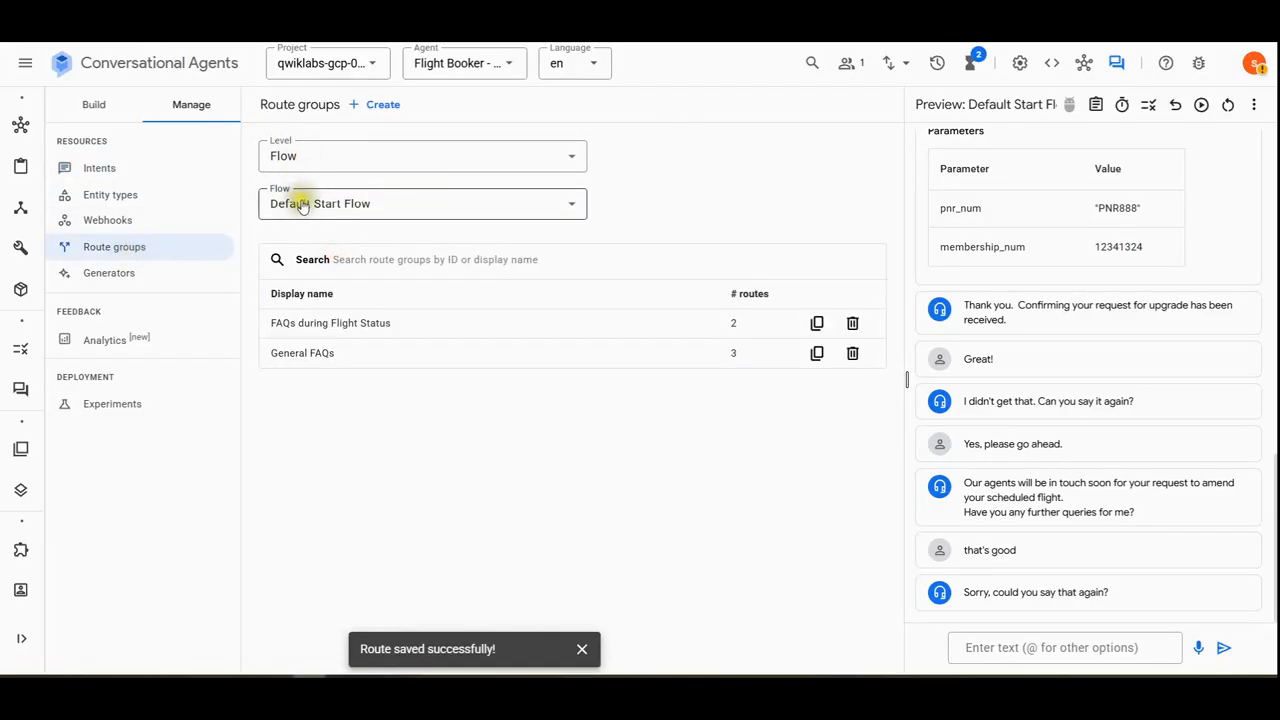
In the FAQs during Flight Status route group, add a parameter preset named last_page to the faq.miles.upgrade route.
click(330, 324)
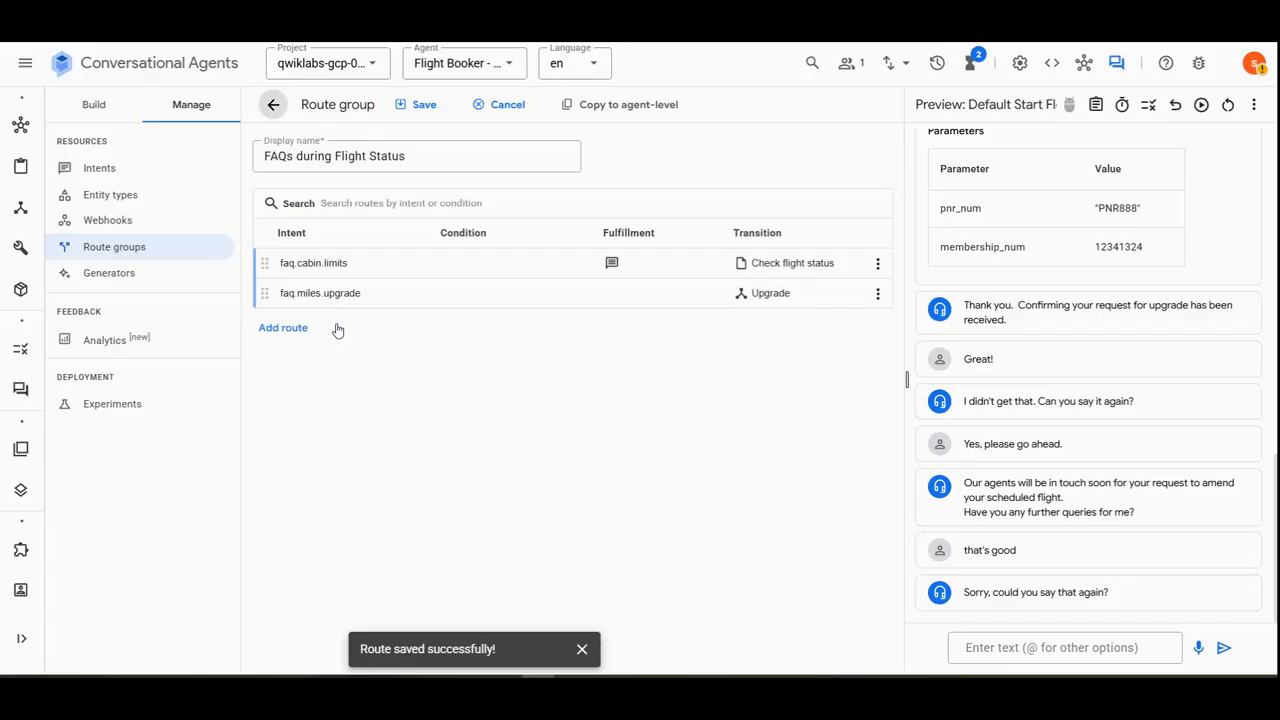
click(332, 300)
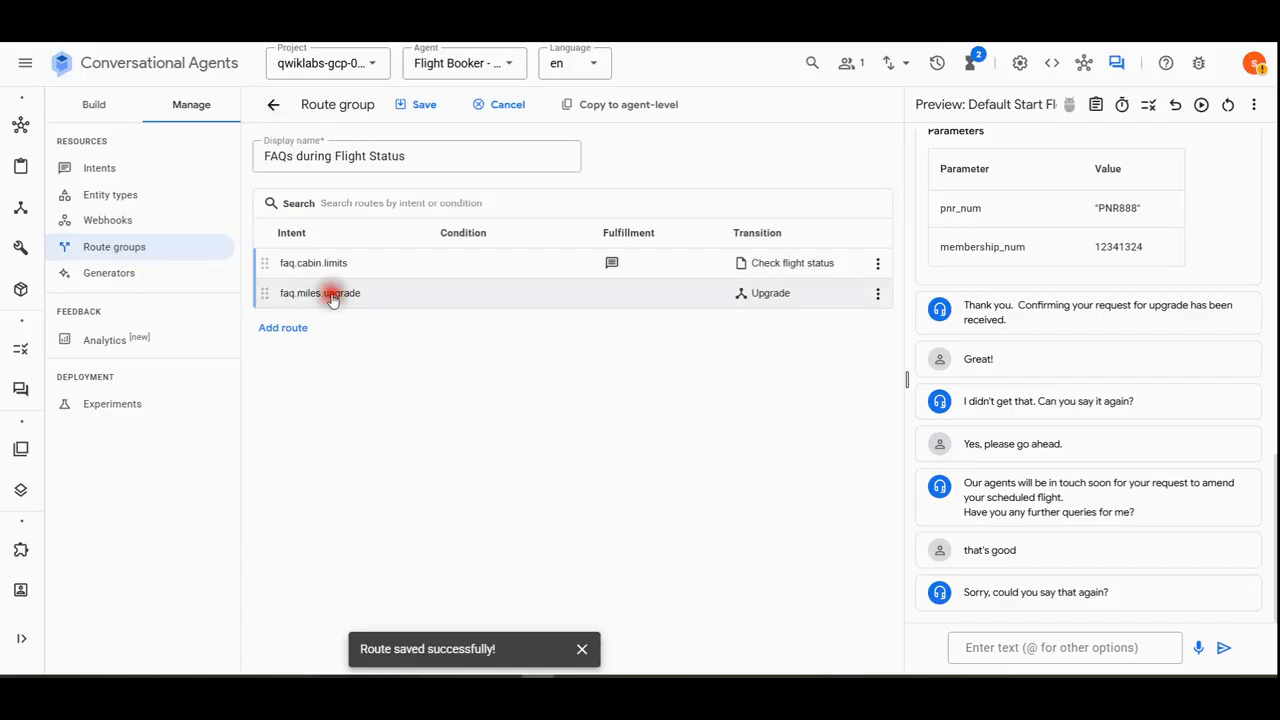
scroll(300, 535, down, 5)
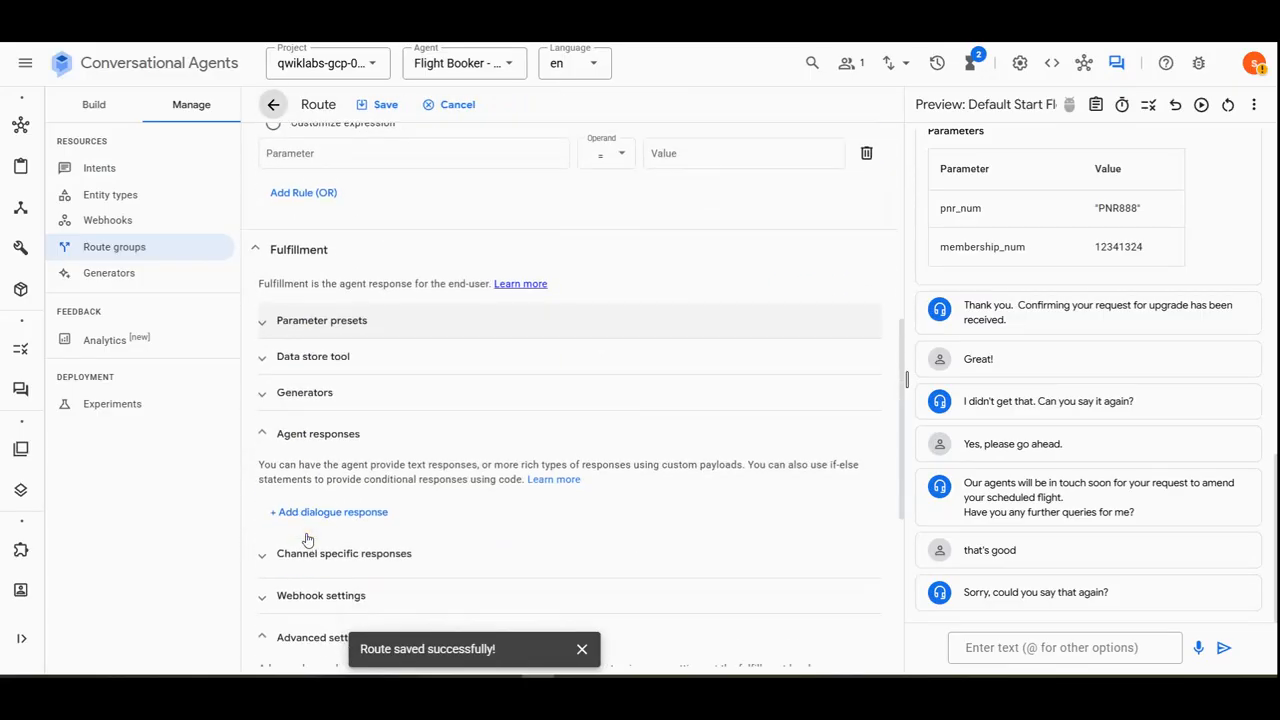
scroll(314, 534, down, 4)
scroll(312, 542, up, 10)
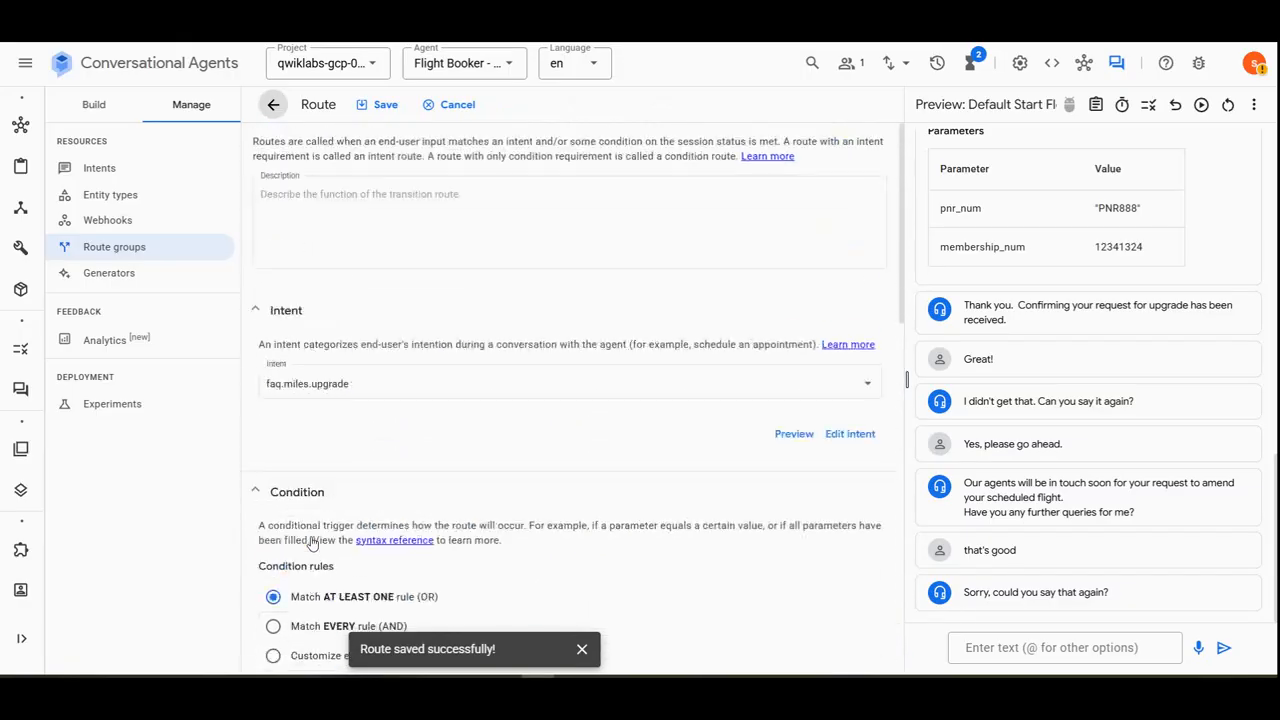
scroll(311, 541, down, 5)
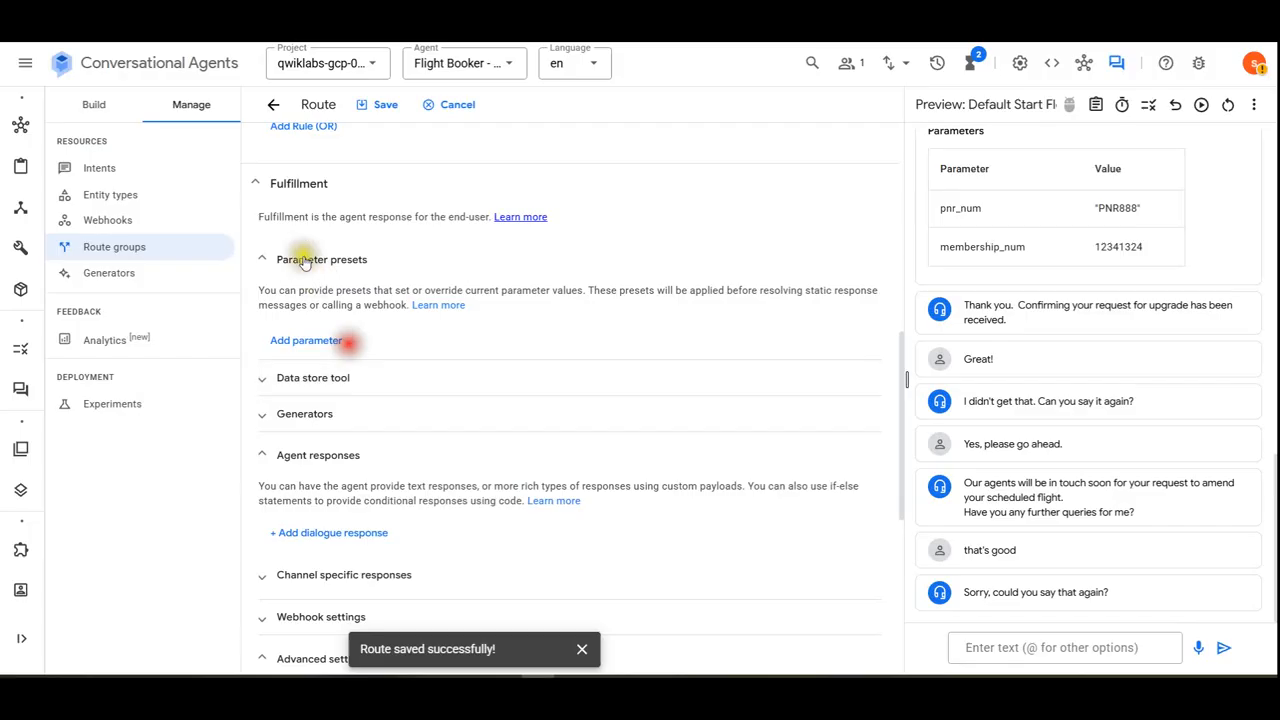
click(326, 340)
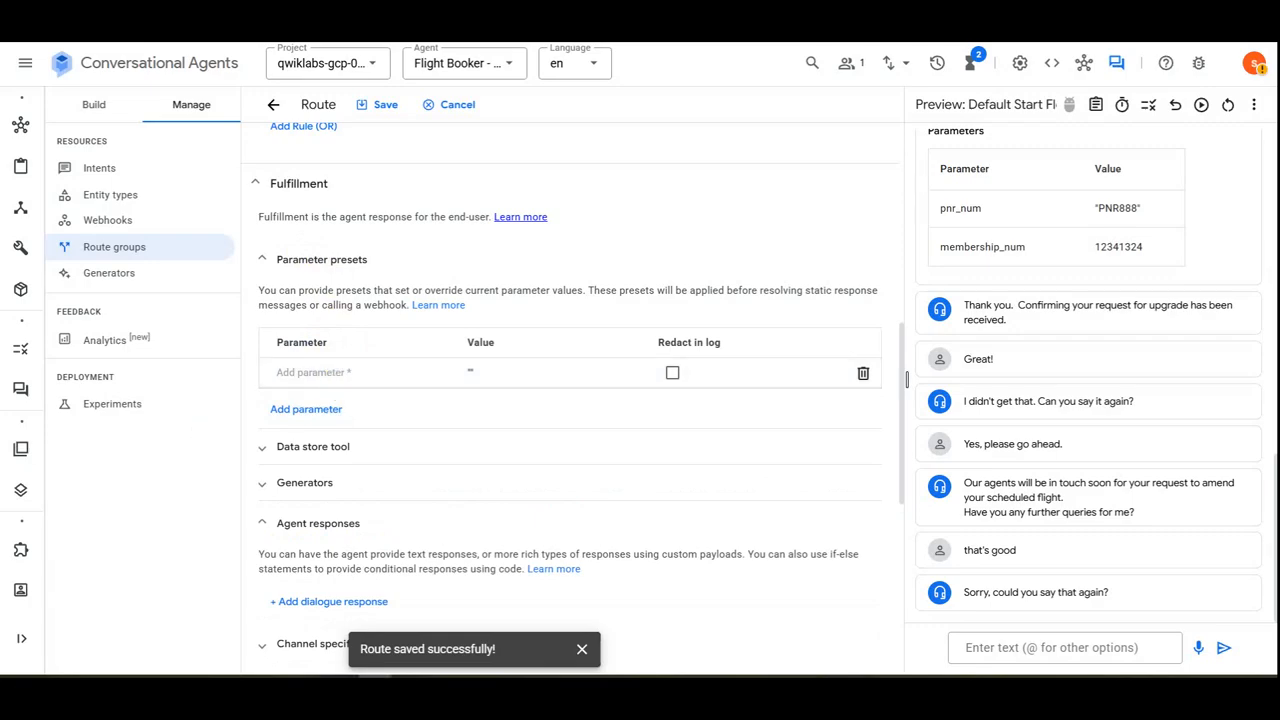
click(363, 371)
text(last_page)
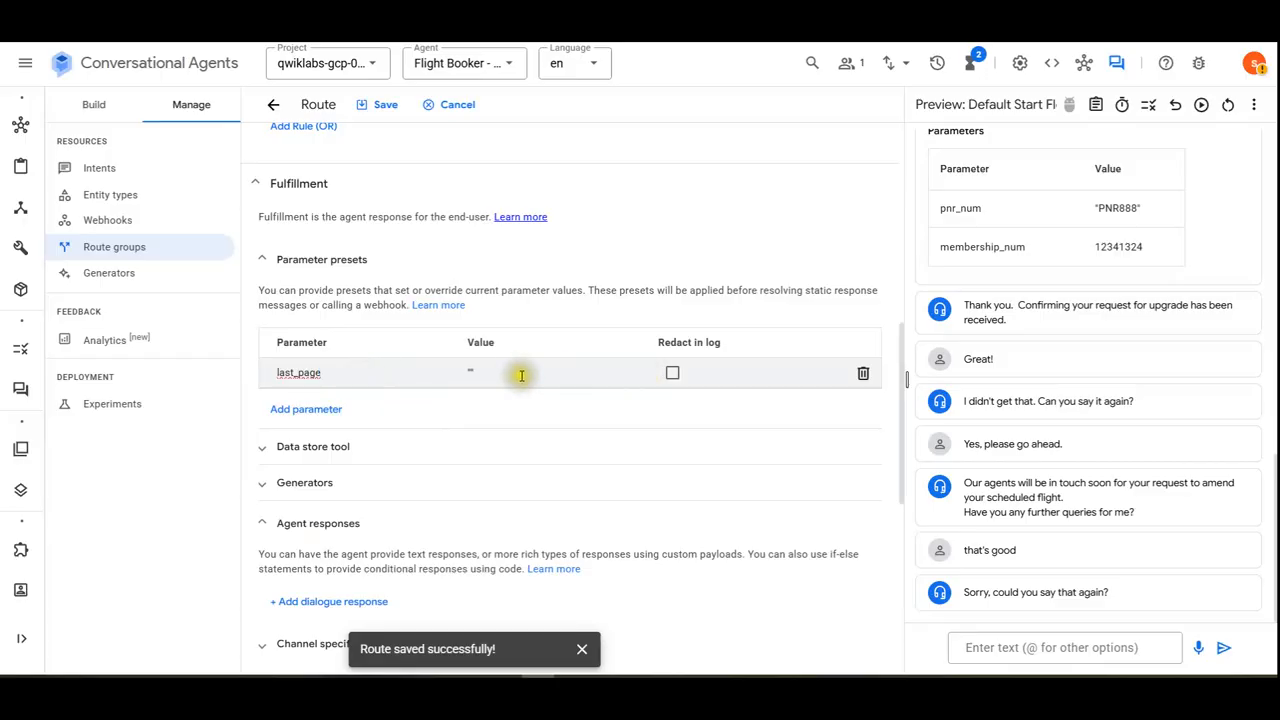
Set the last_page preset's value to "Flight Status" and save the route.
click(458, 372)
click(474, 372)
click(516, 372)
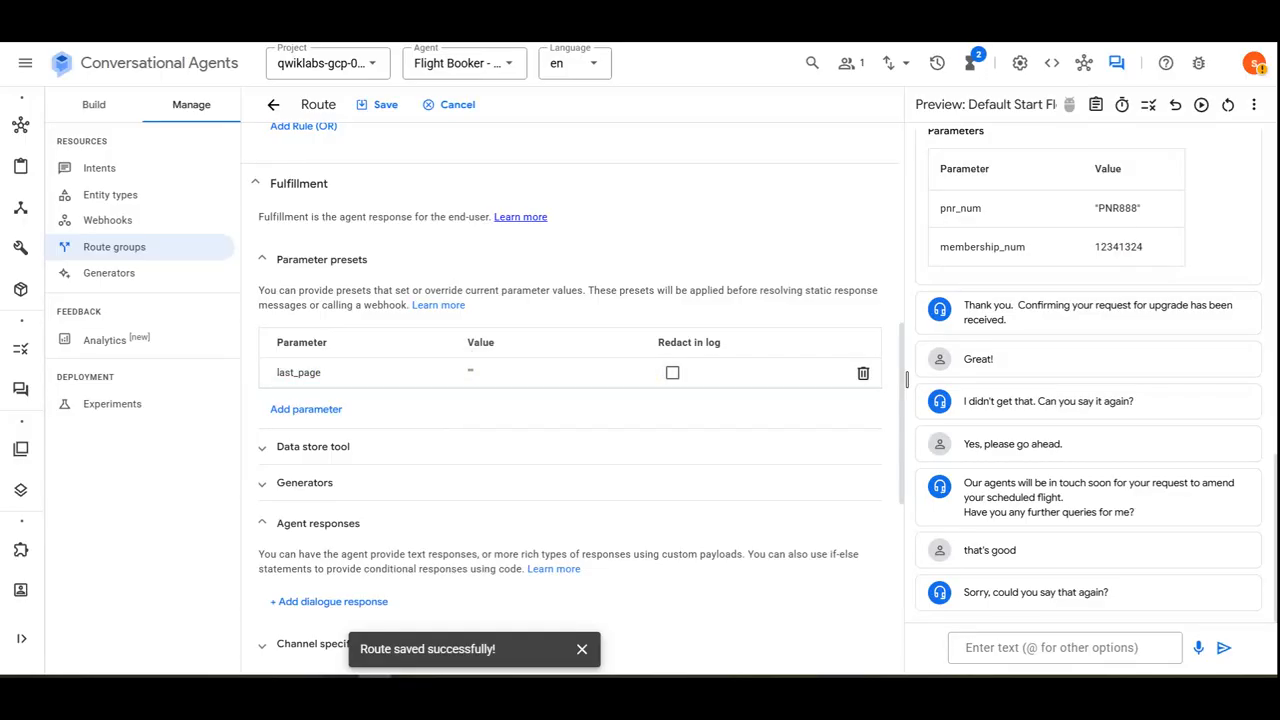
click(516, 367)
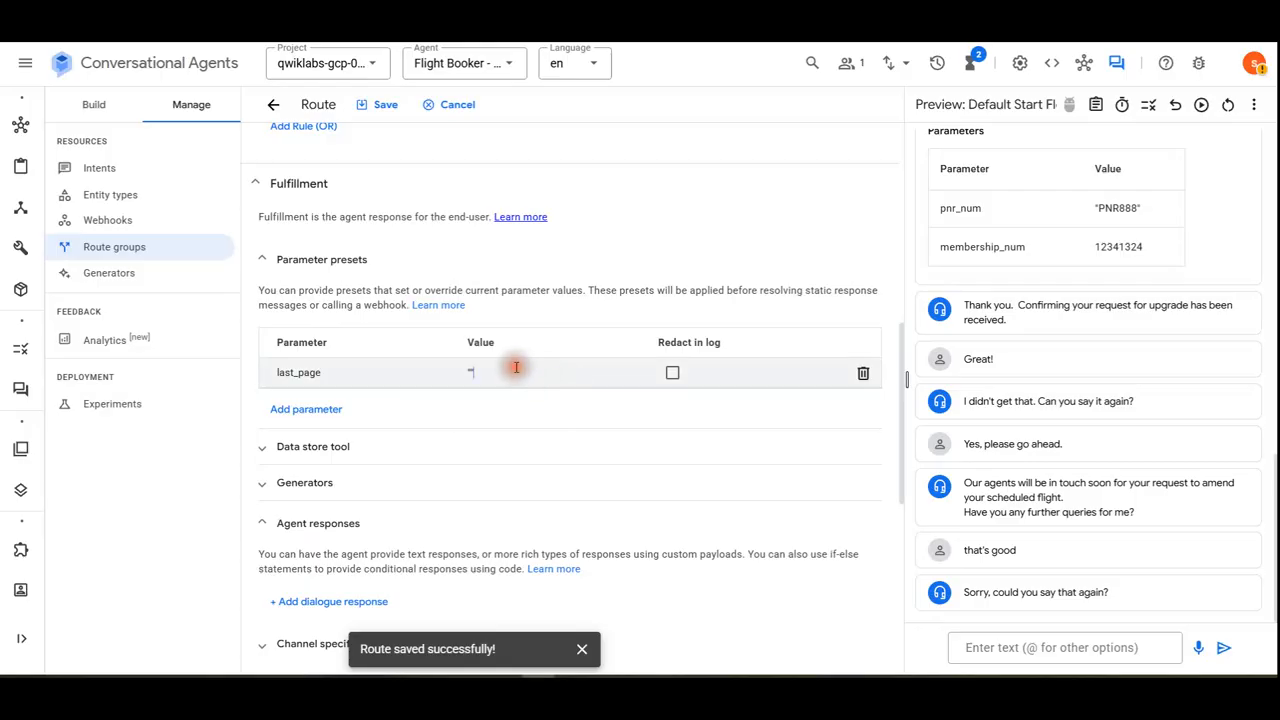
key(BackSpace)
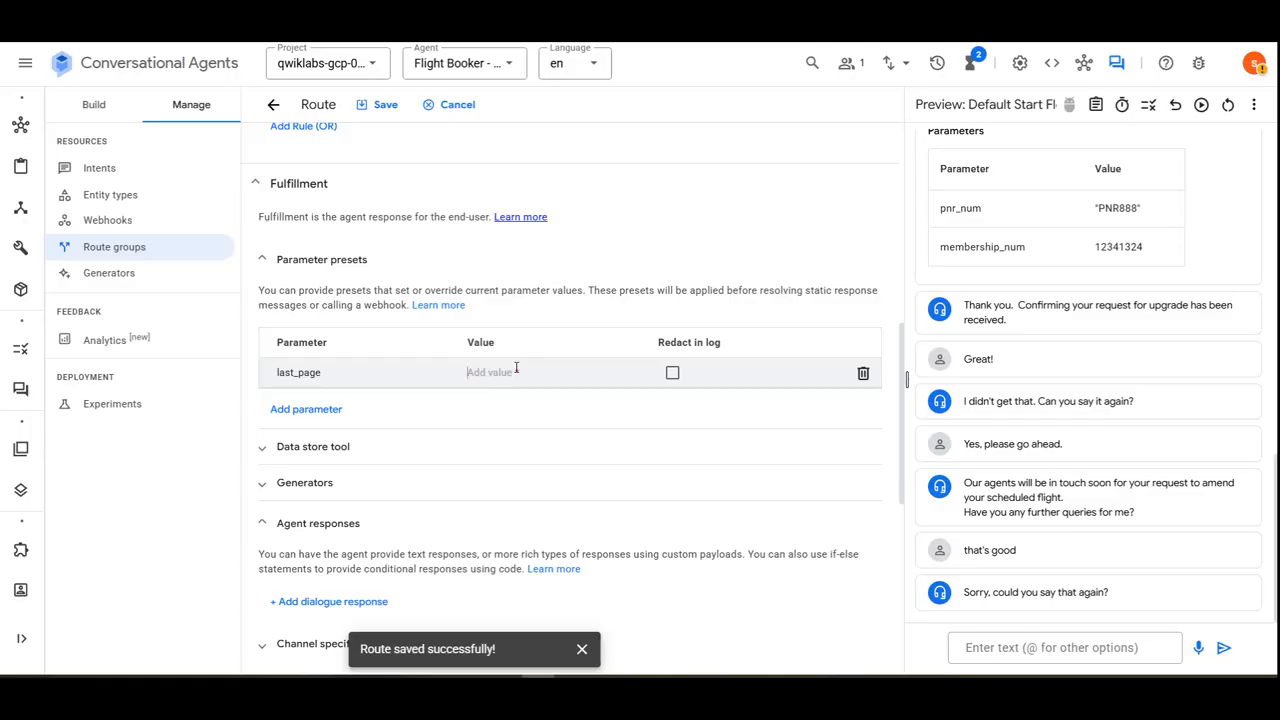
text("Flight Status)
key(BackSpace)
key(BackSpace)
key(BackSpace)
key(BackSpace)
key(BackSpace)
key(BackSpace)
text("Flight Status)
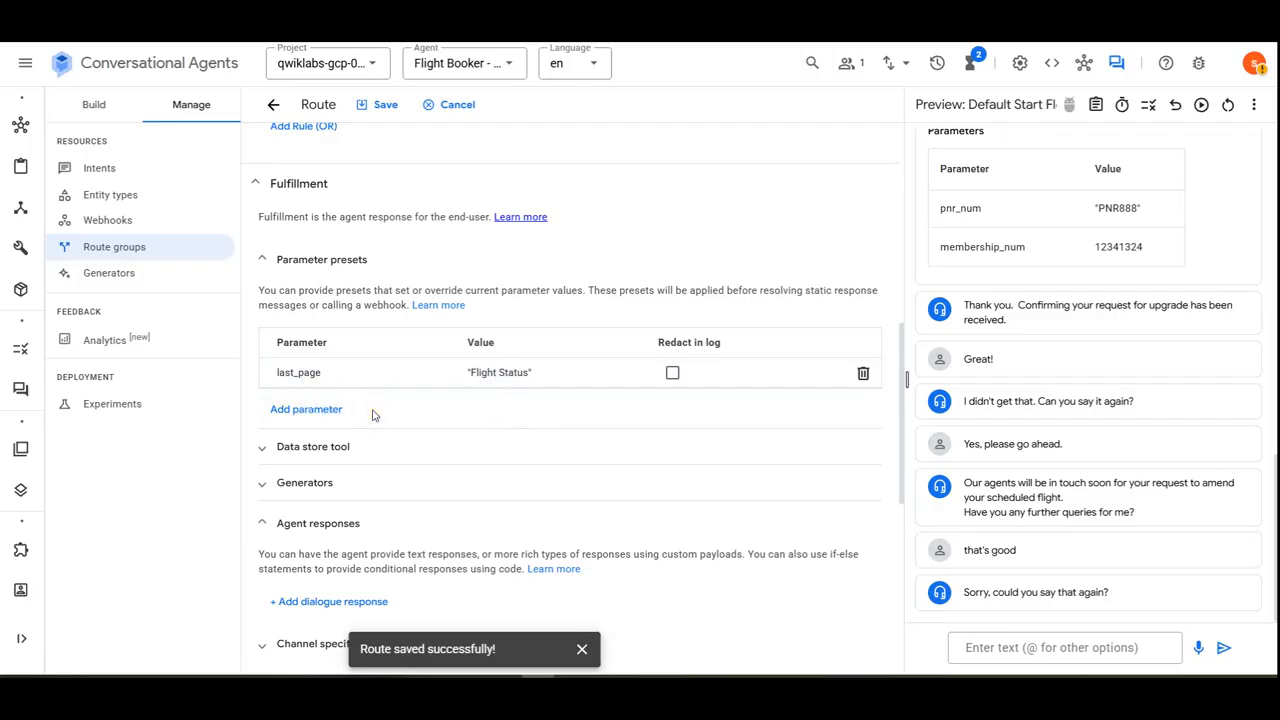
click(386, 105)
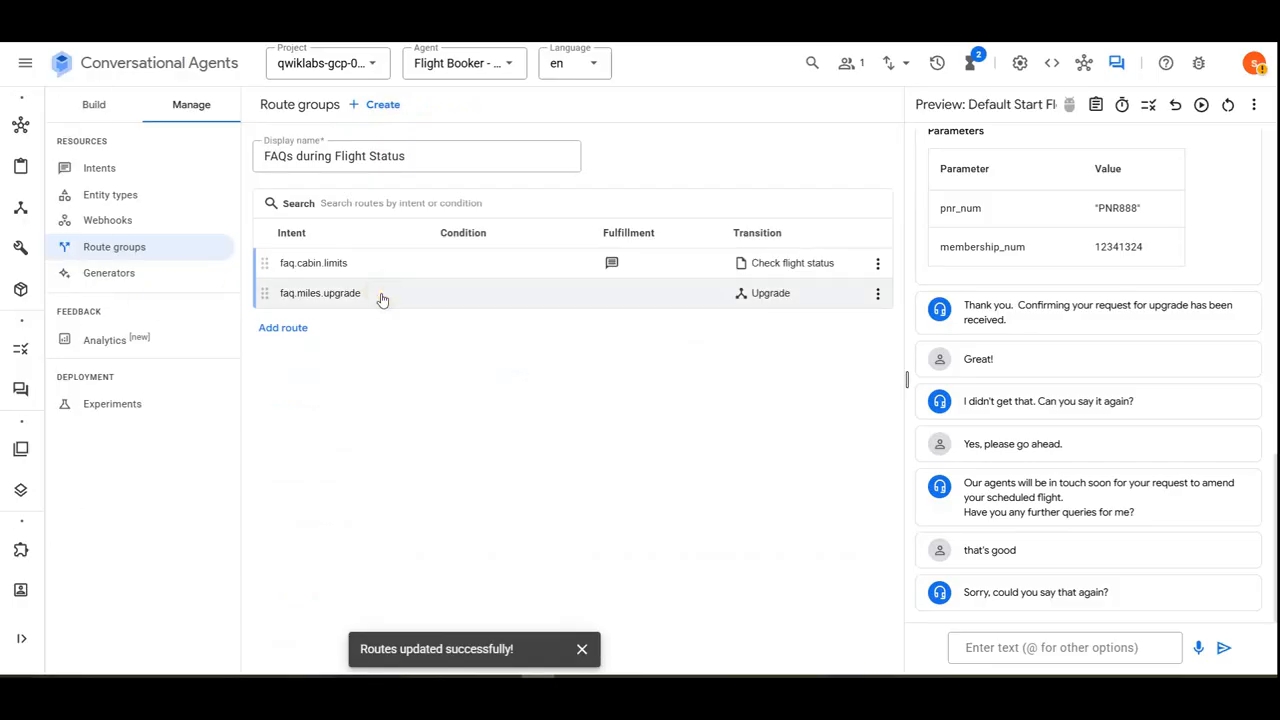
Open the transition settings of the true route on the Upgrade flow's Upgrade request received page.
click(90, 112)
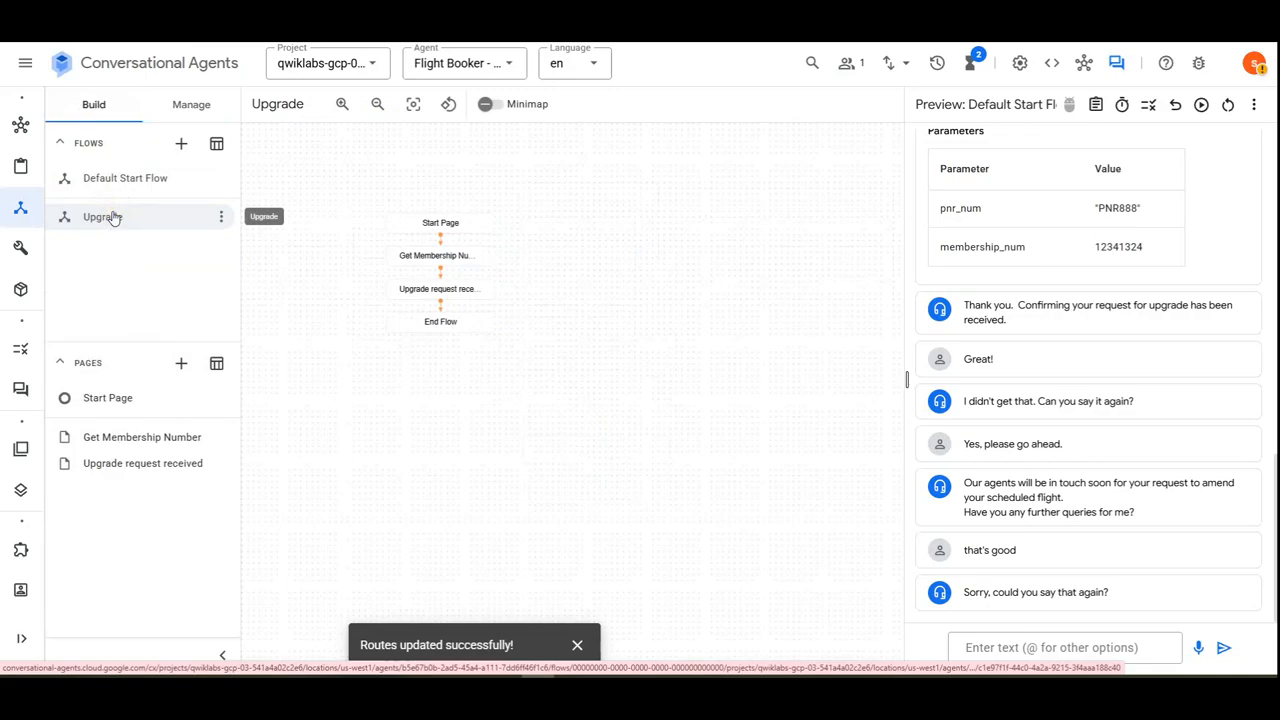
click(114, 216)
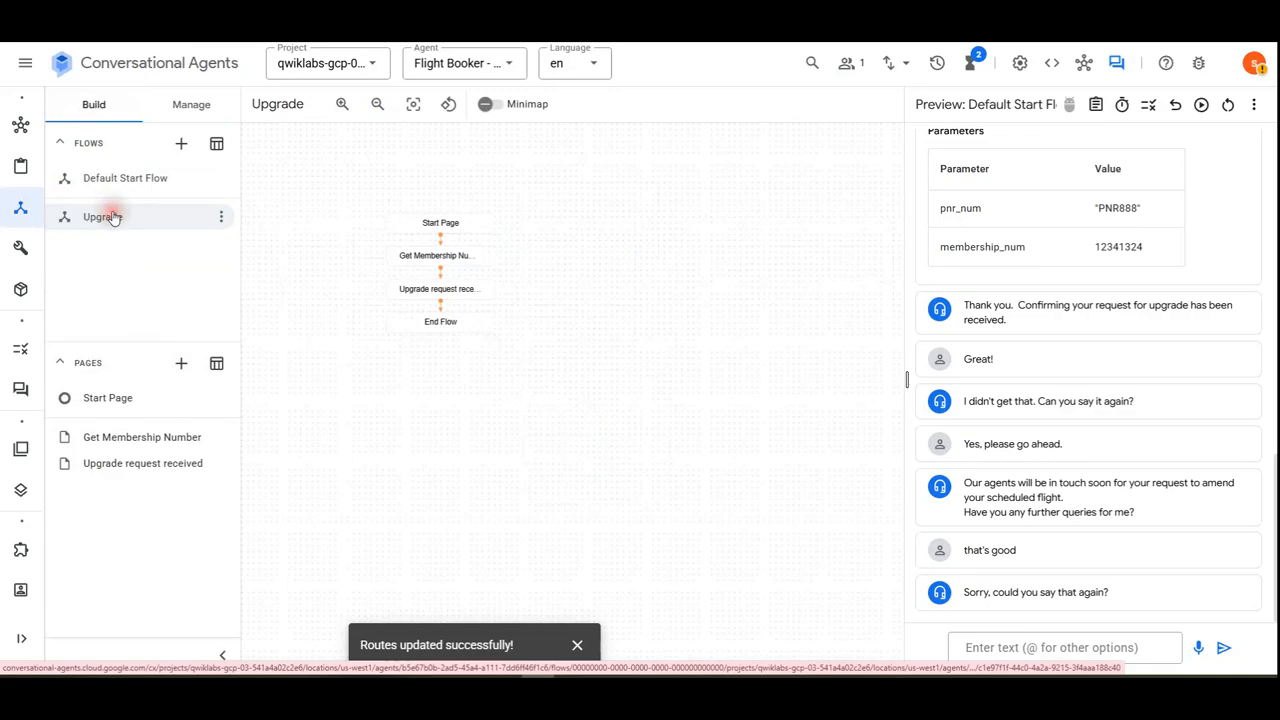
click(472, 298)
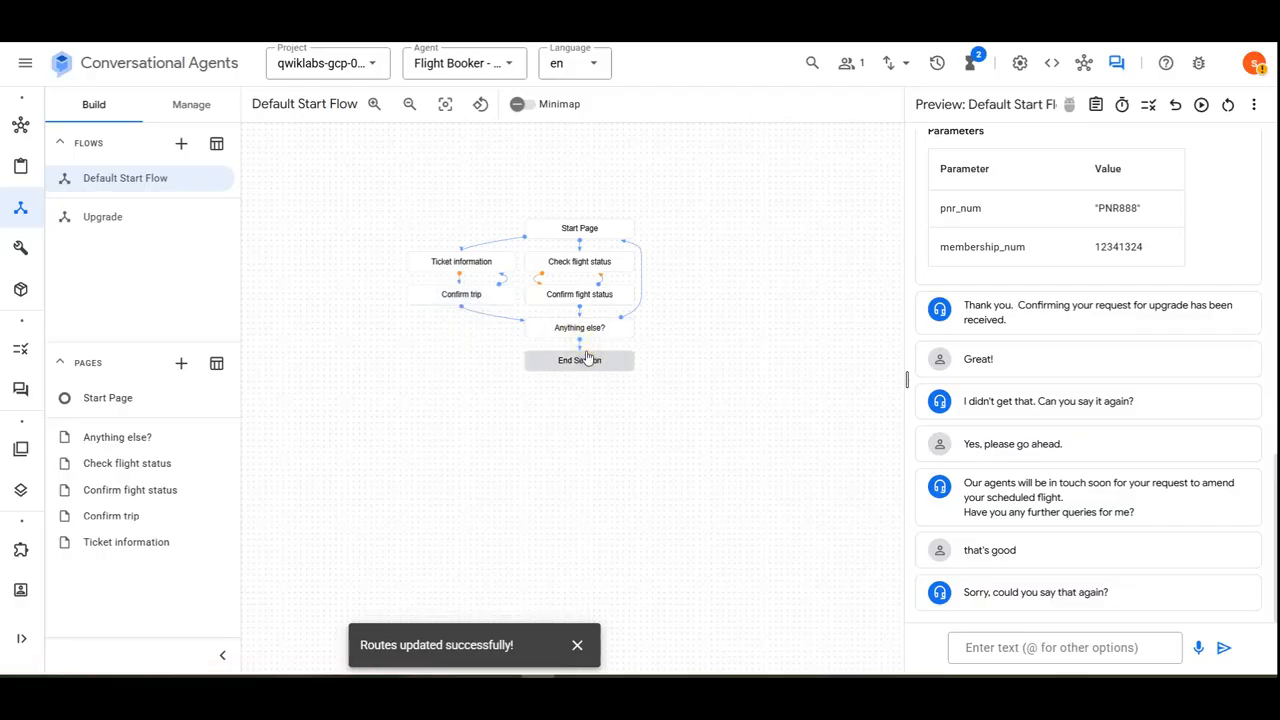
click(620, 381)
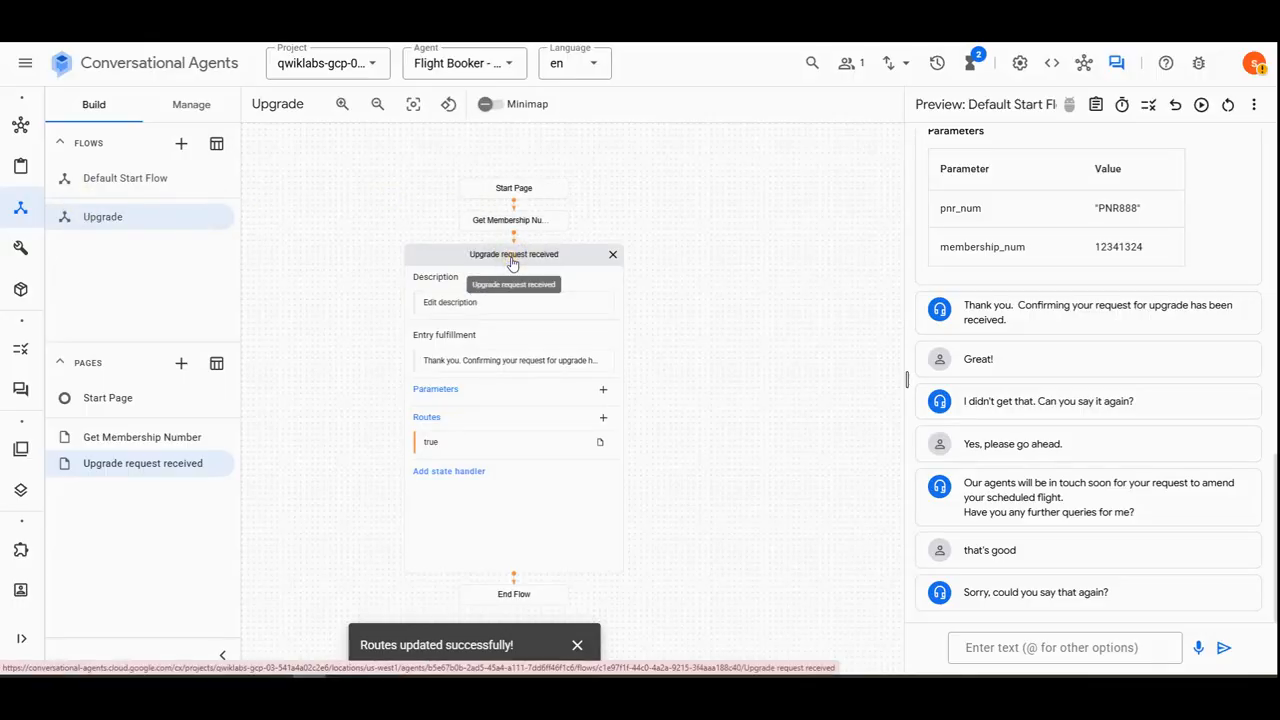
click(449, 442)
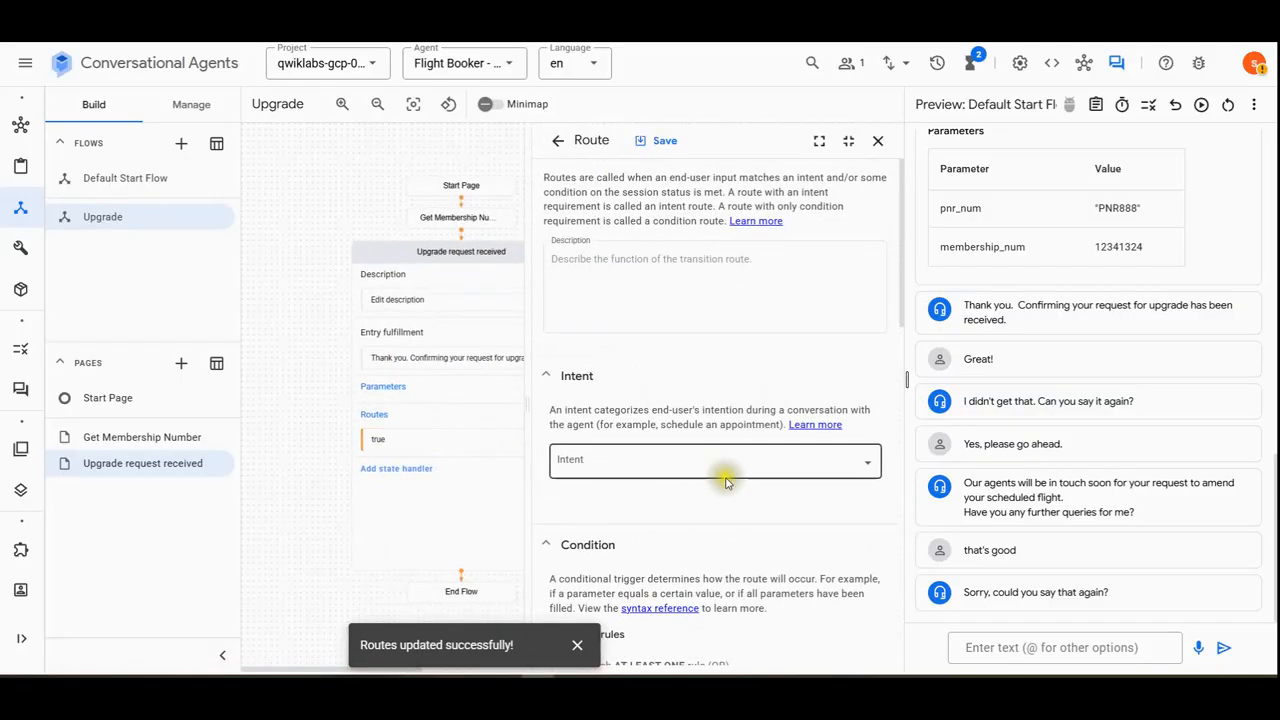
scroll(727, 486, down, 8)
scroll(727, 486, down, 4)
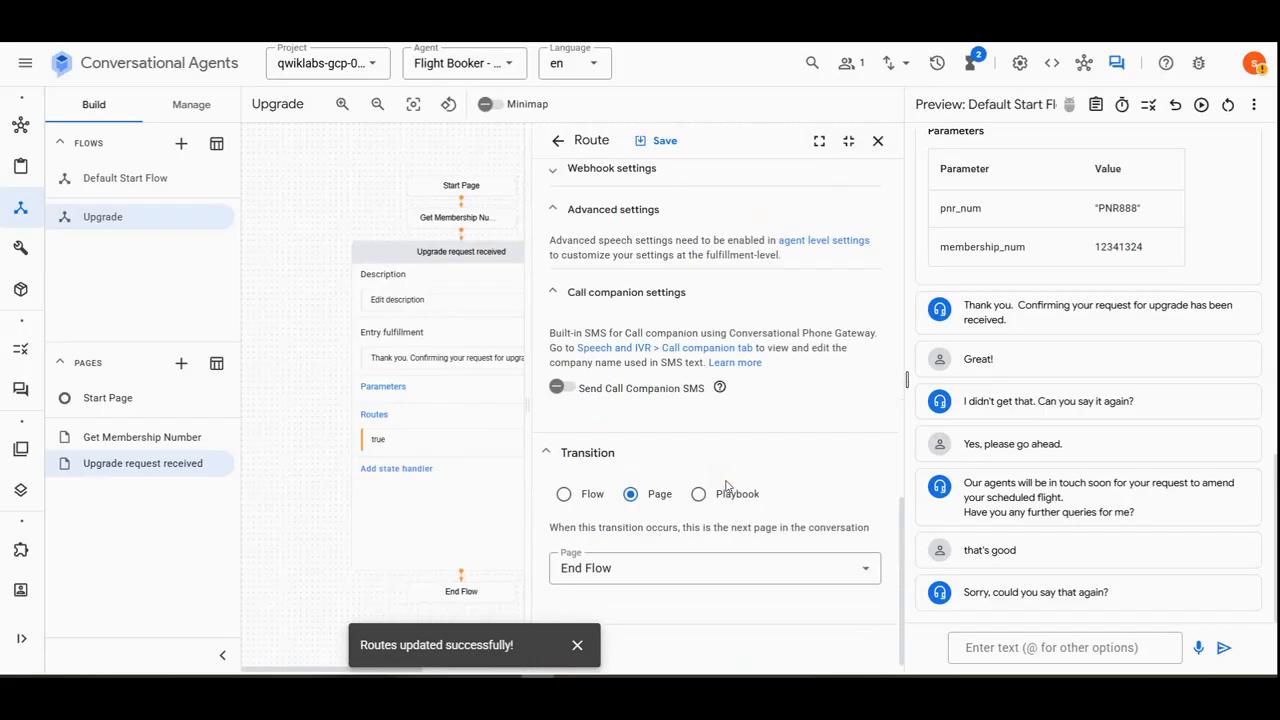
Make the true route transition to the Default Start Flow instead of a page, and save the route.
click(618, 567)
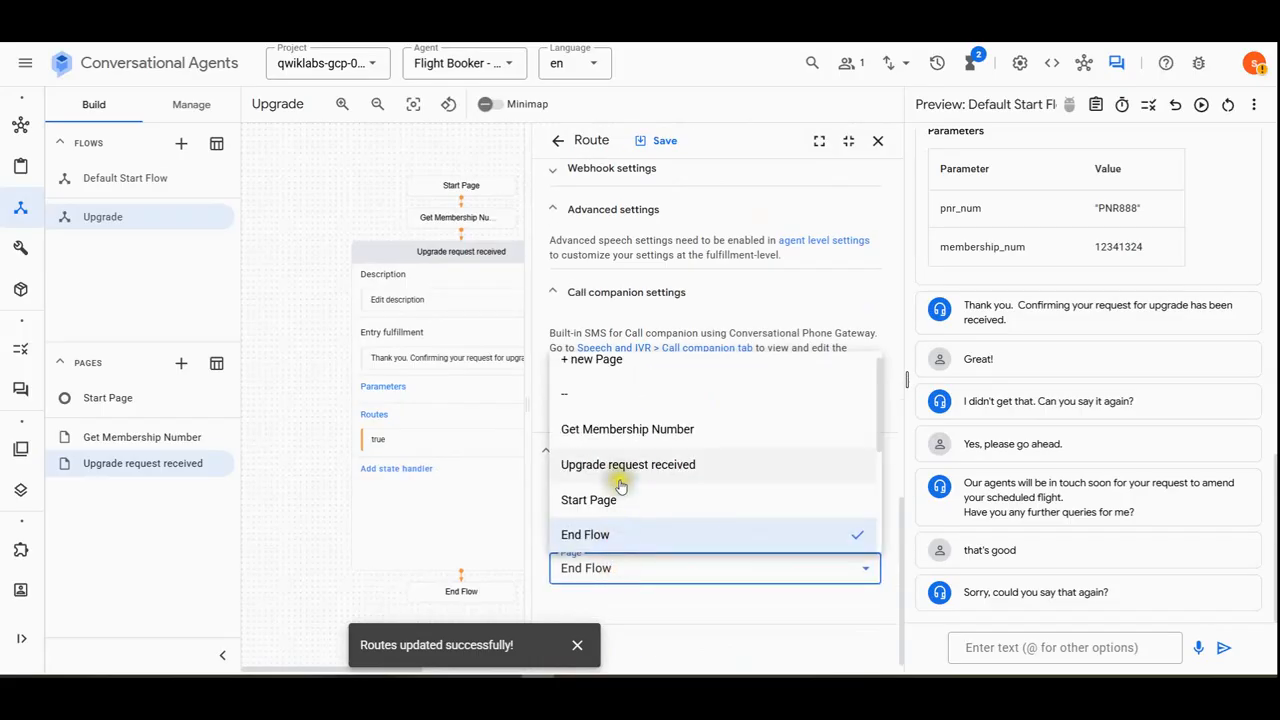
scroll(620, 486, down, 3)
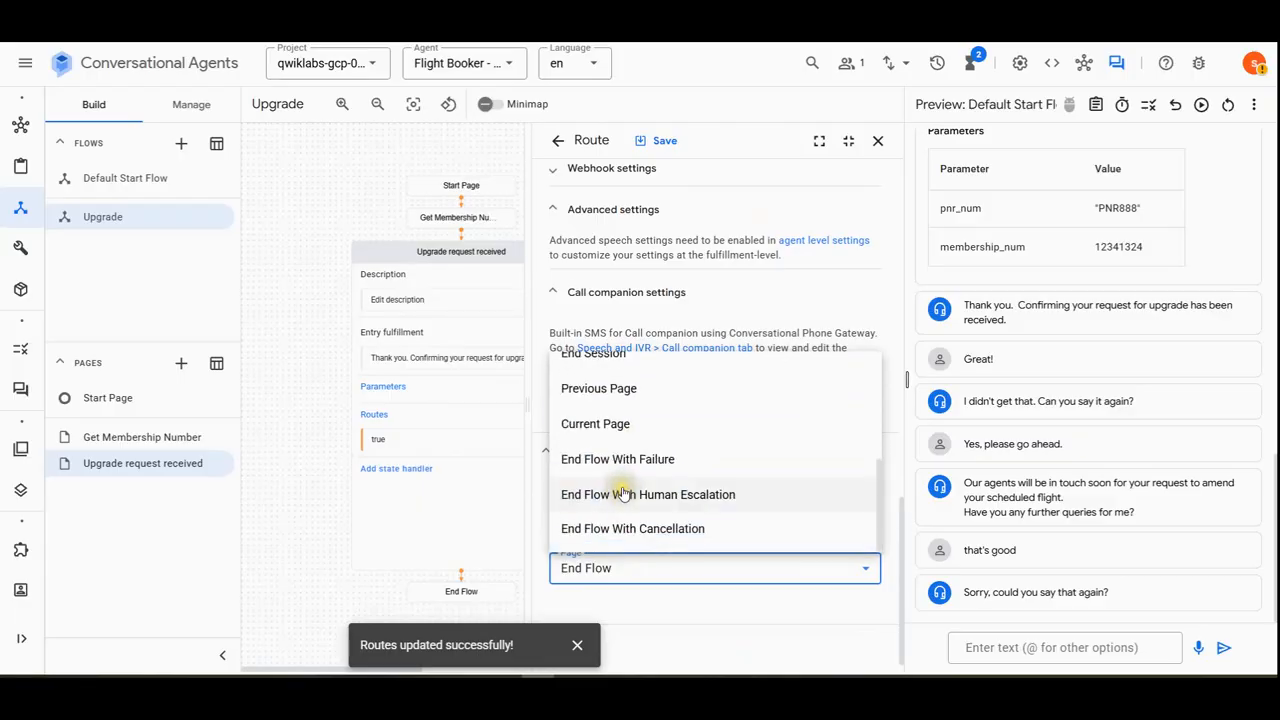
scroll(622, 494, up, 3)
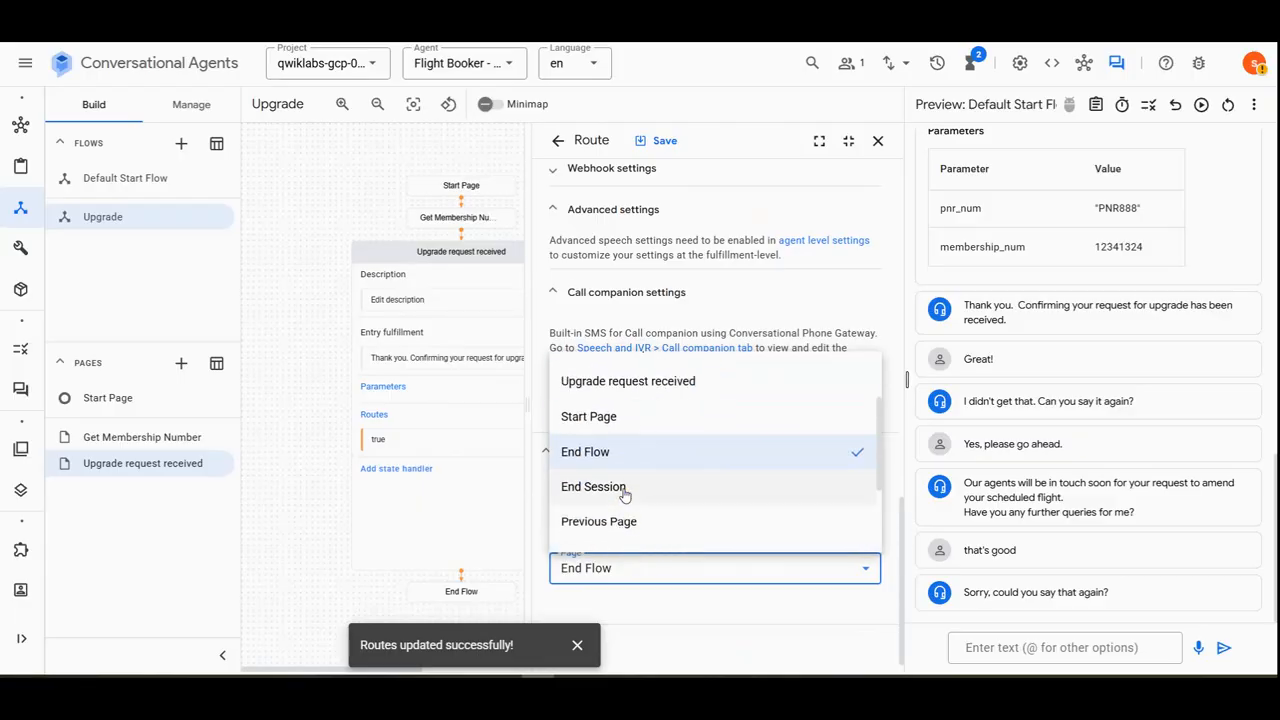
scroll(624, 496, down, 3)
key(Escape)
click(570, 491)
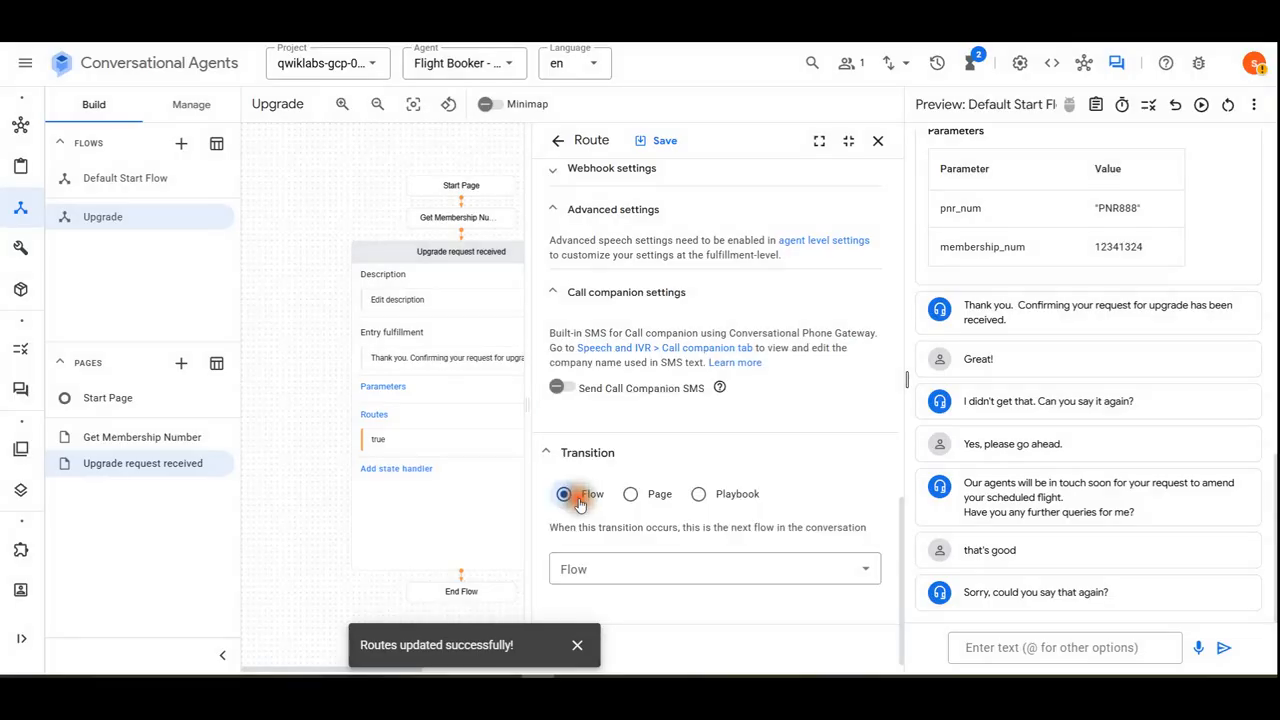
click(580, 575)
click(598, 494)
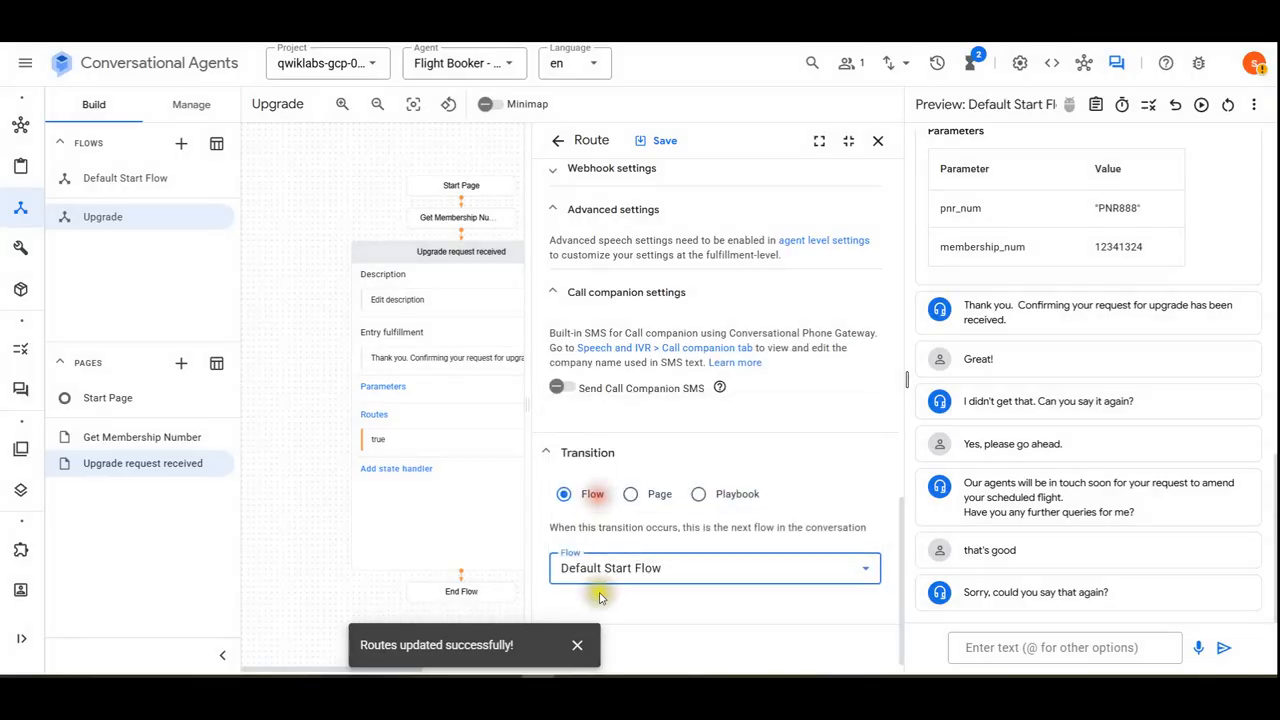
click(662, 142)
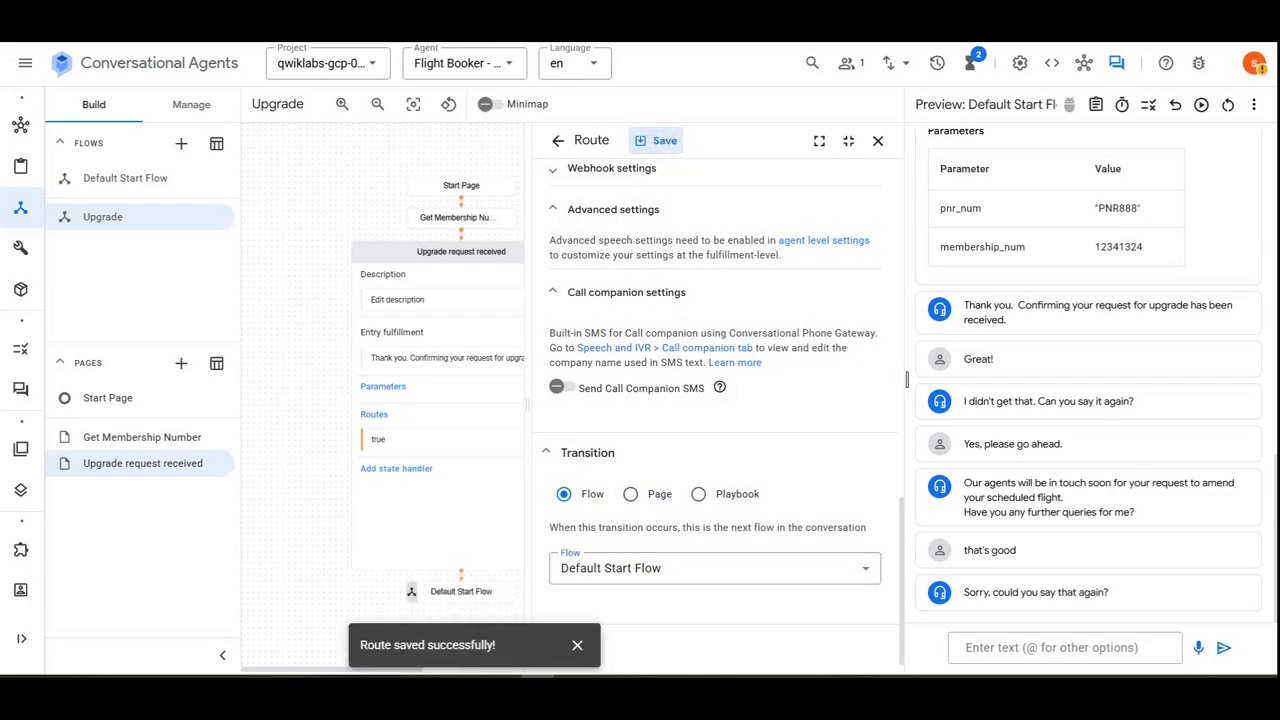
Start a new route on the Start Page of the Default Start Flow.
click(143, 180)
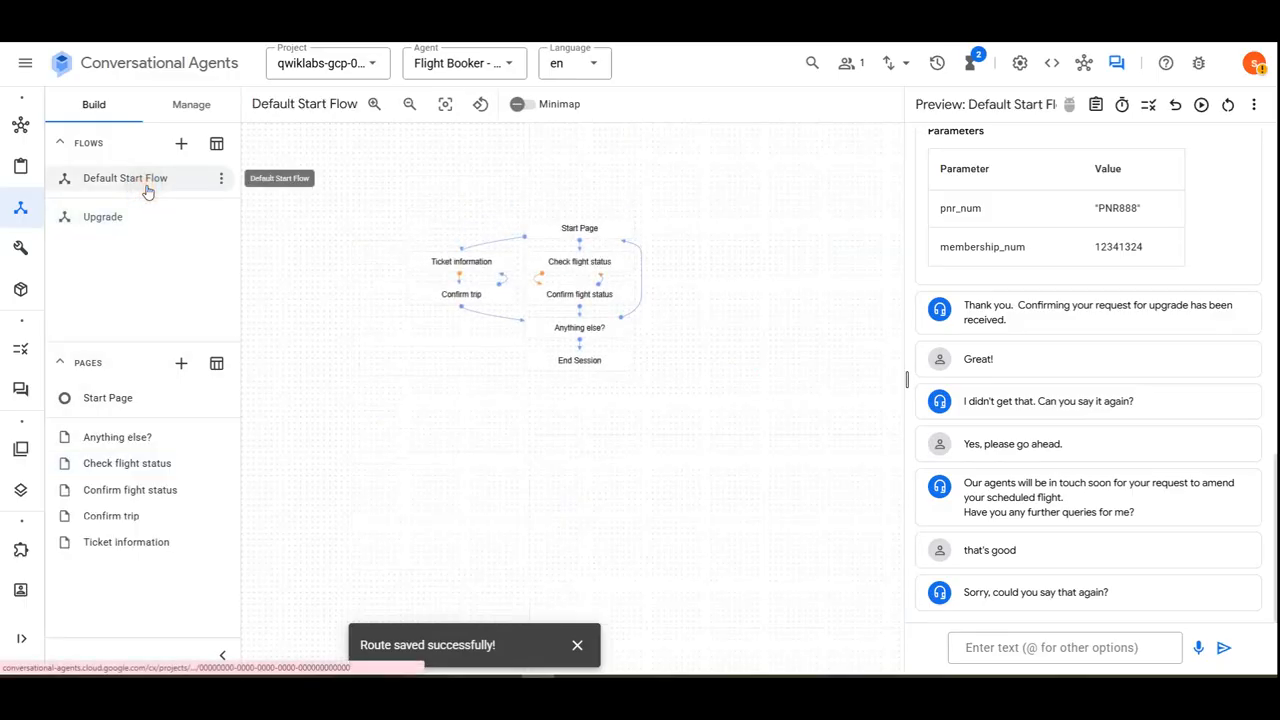
click(608, 230)
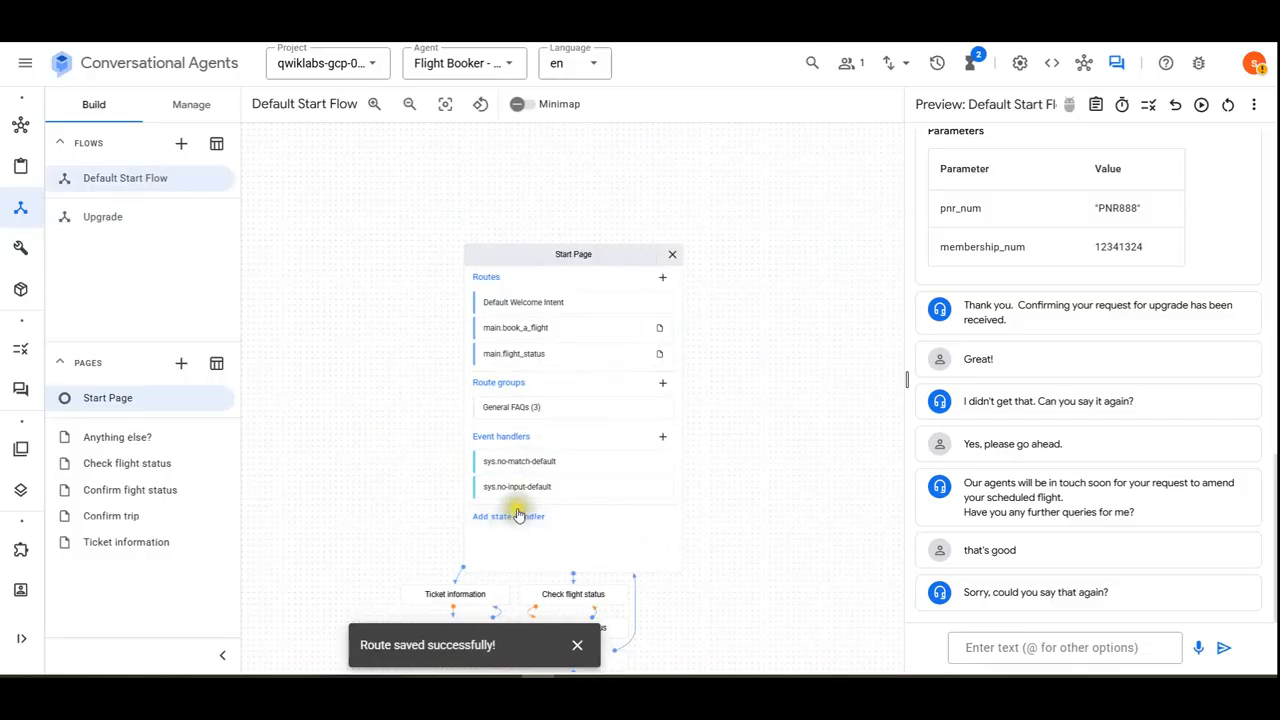
click(662, 383)
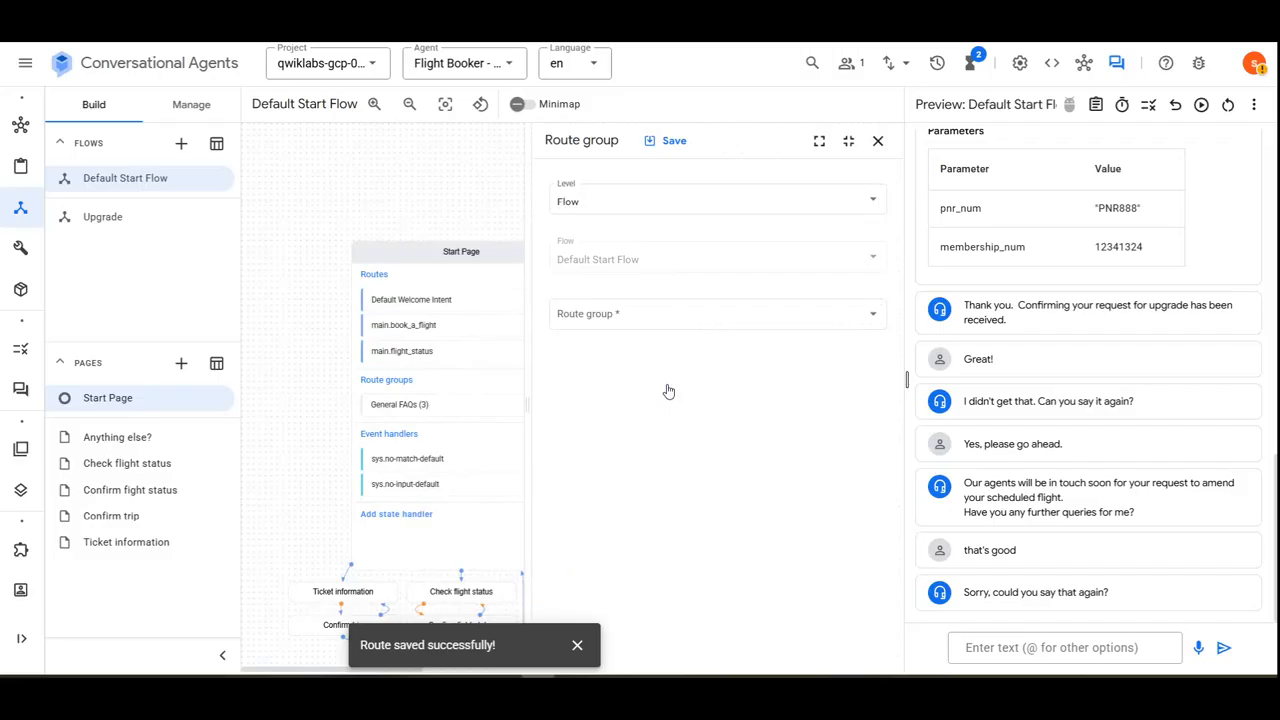
click(663, 277)
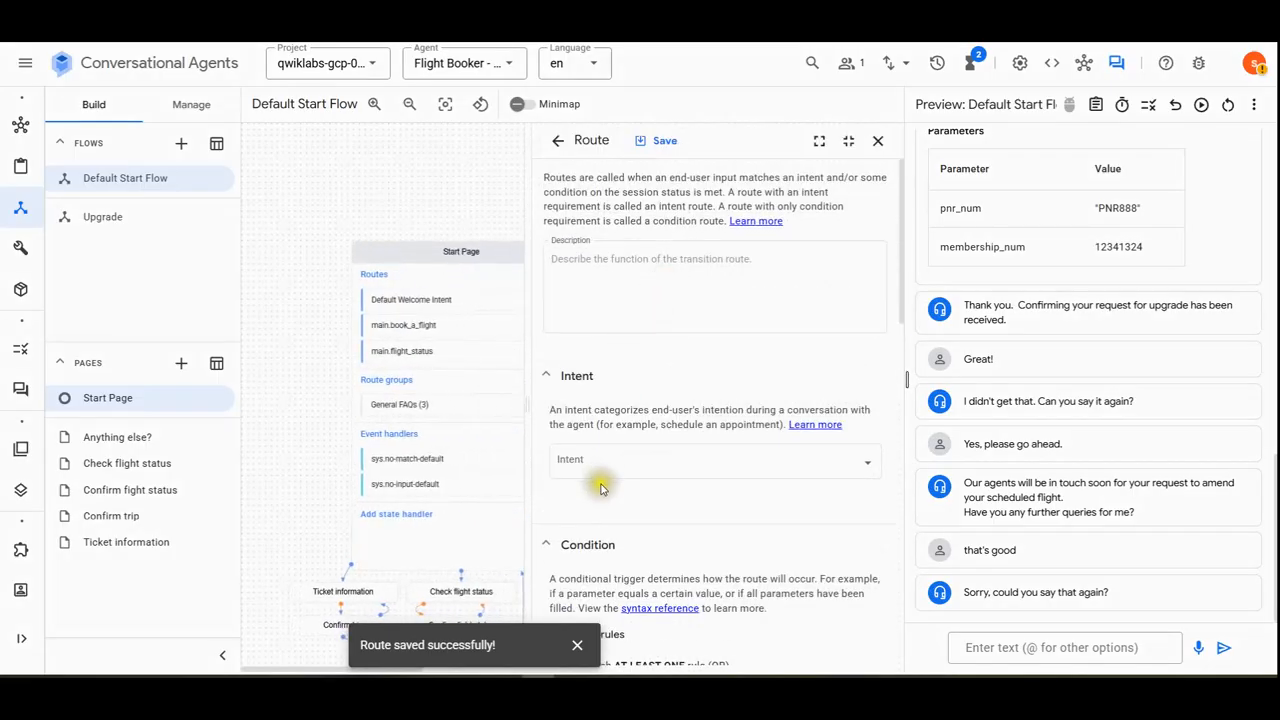
scroll(600, 490, down, 3)
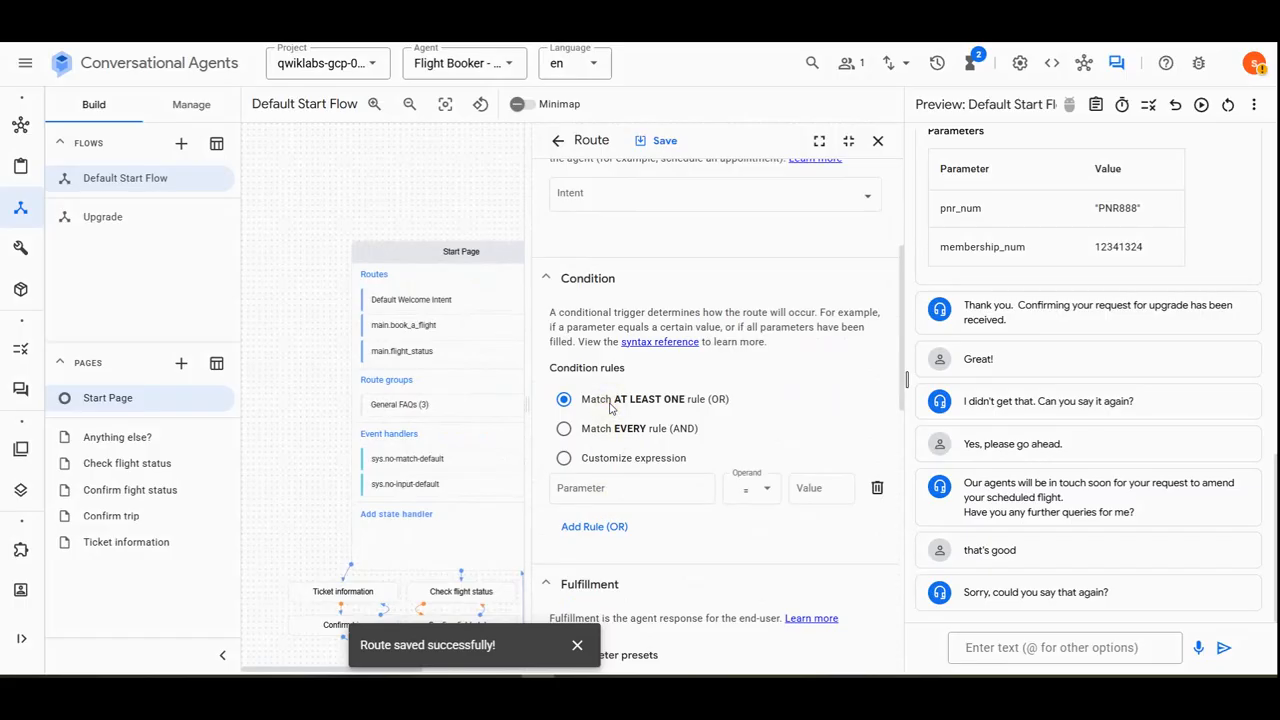
Set the new route's condition to $session.params.last_page = "Flight Status".
scroll(610, 408, down, 1)
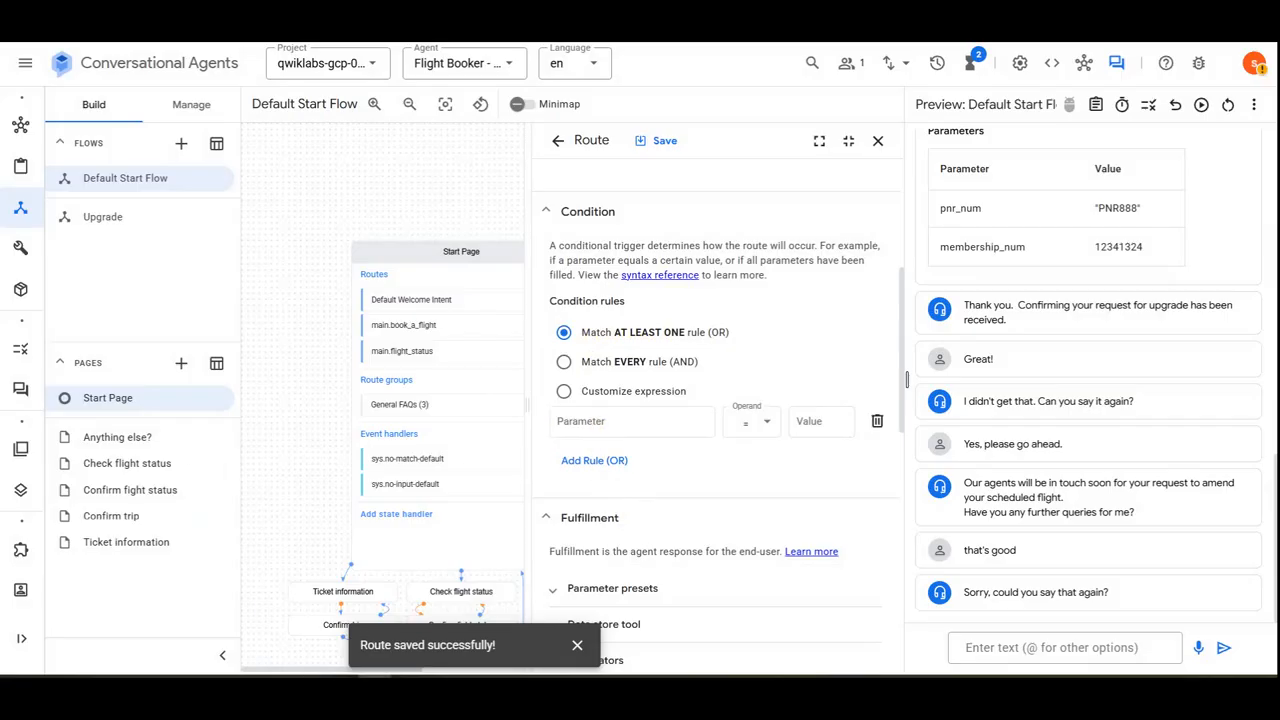
click(620, 423)
text($session.params.last_page)
click(664, 444)
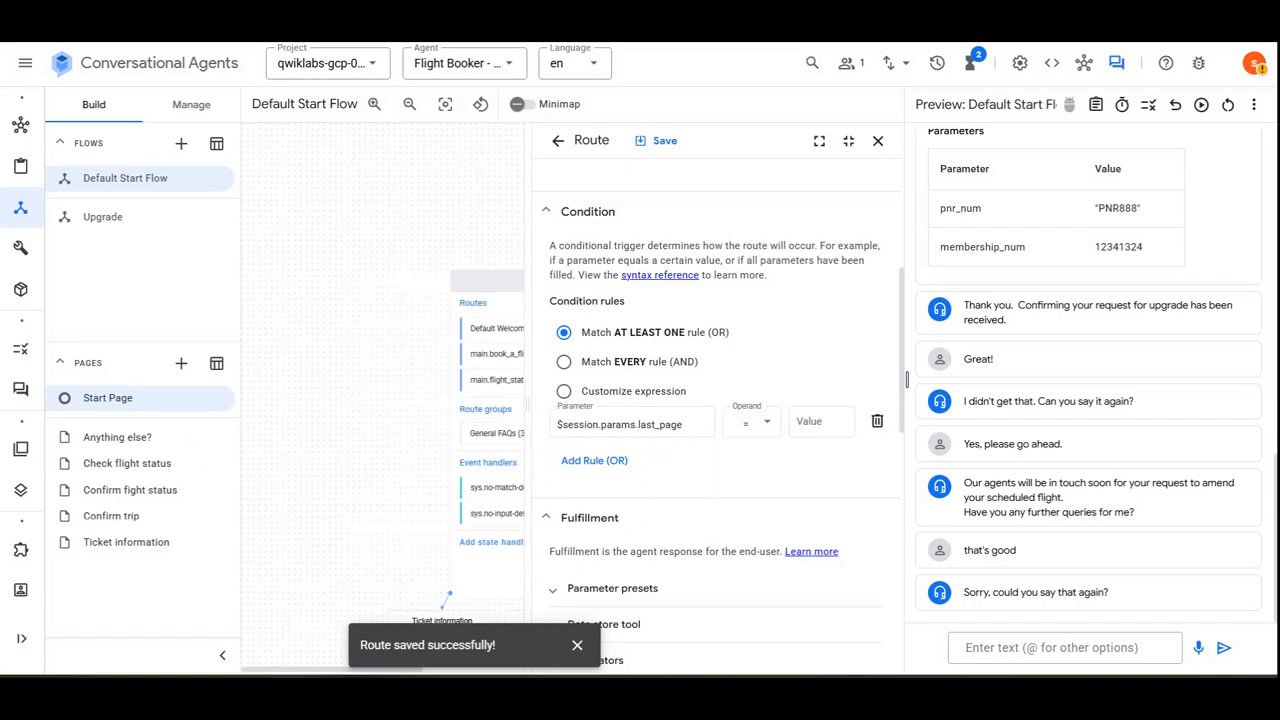
click(810, 422)
key(ctrl+v)
Set the new Start Page route to transition to the Check flight status page.
scroll(638, 504, down, 2)
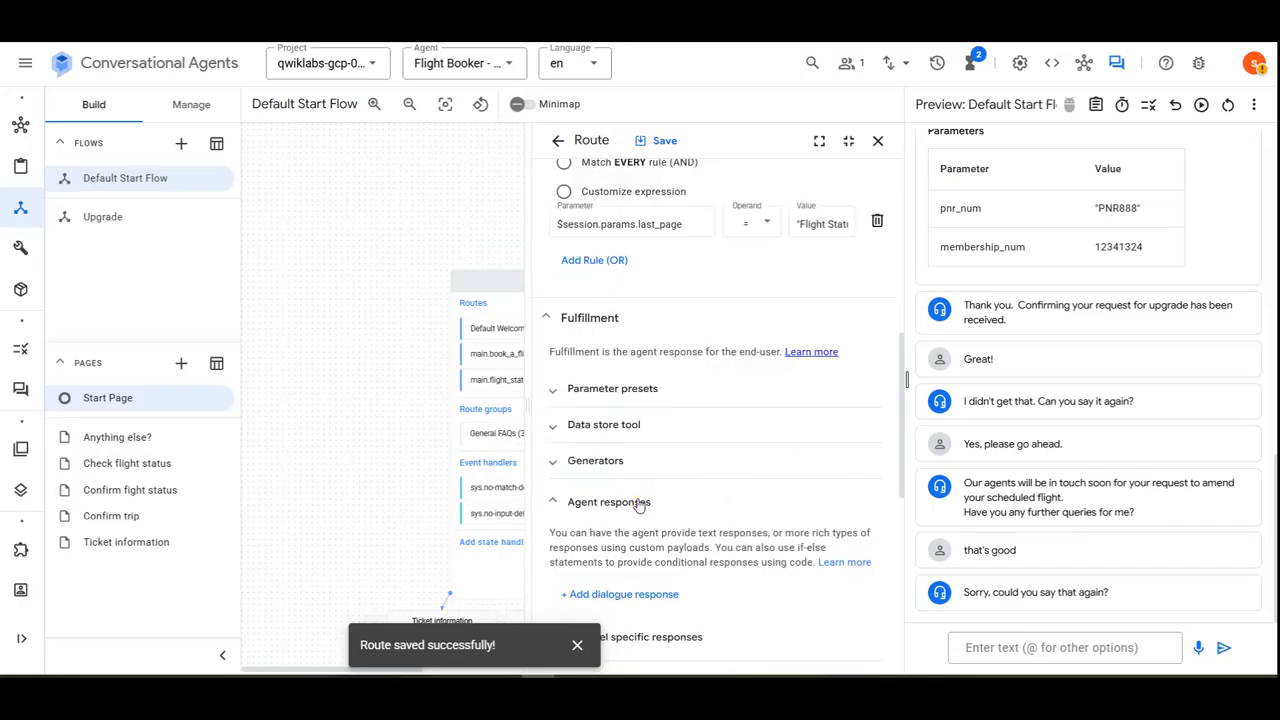
scroll(638, 504, down, 10)
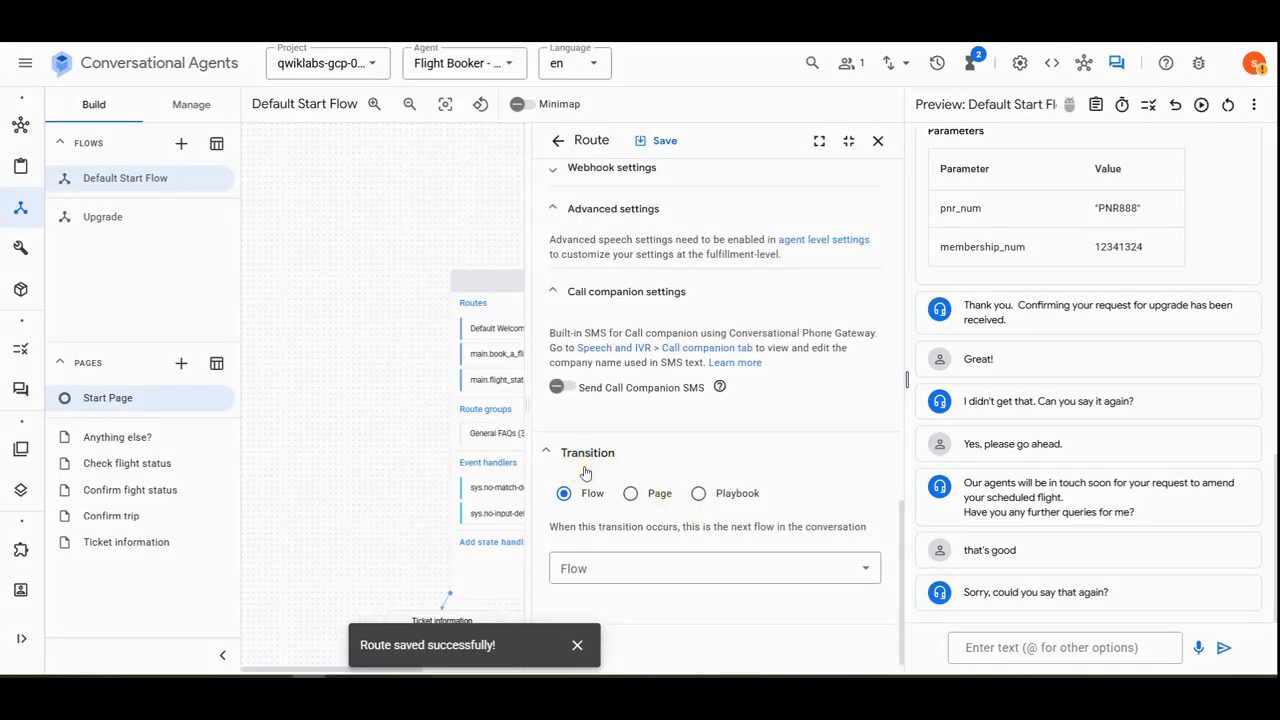
click(630, 493)
click(628, 568)
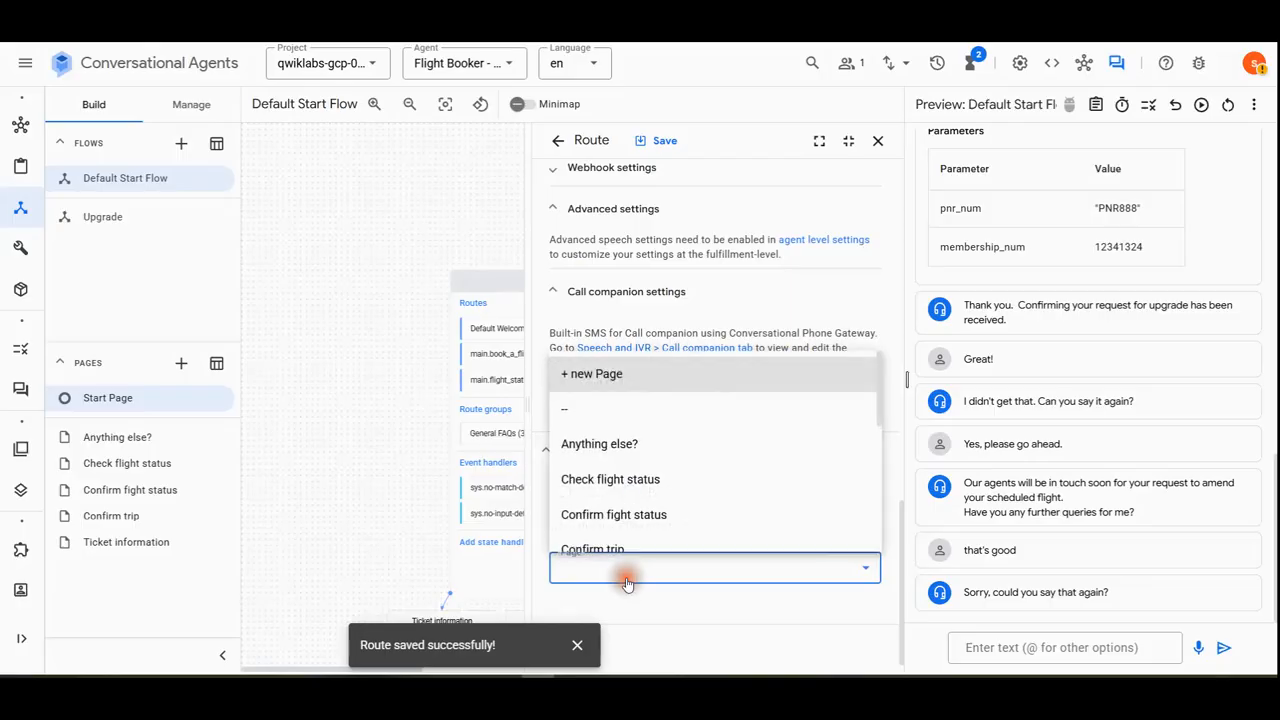
click(640, 482)
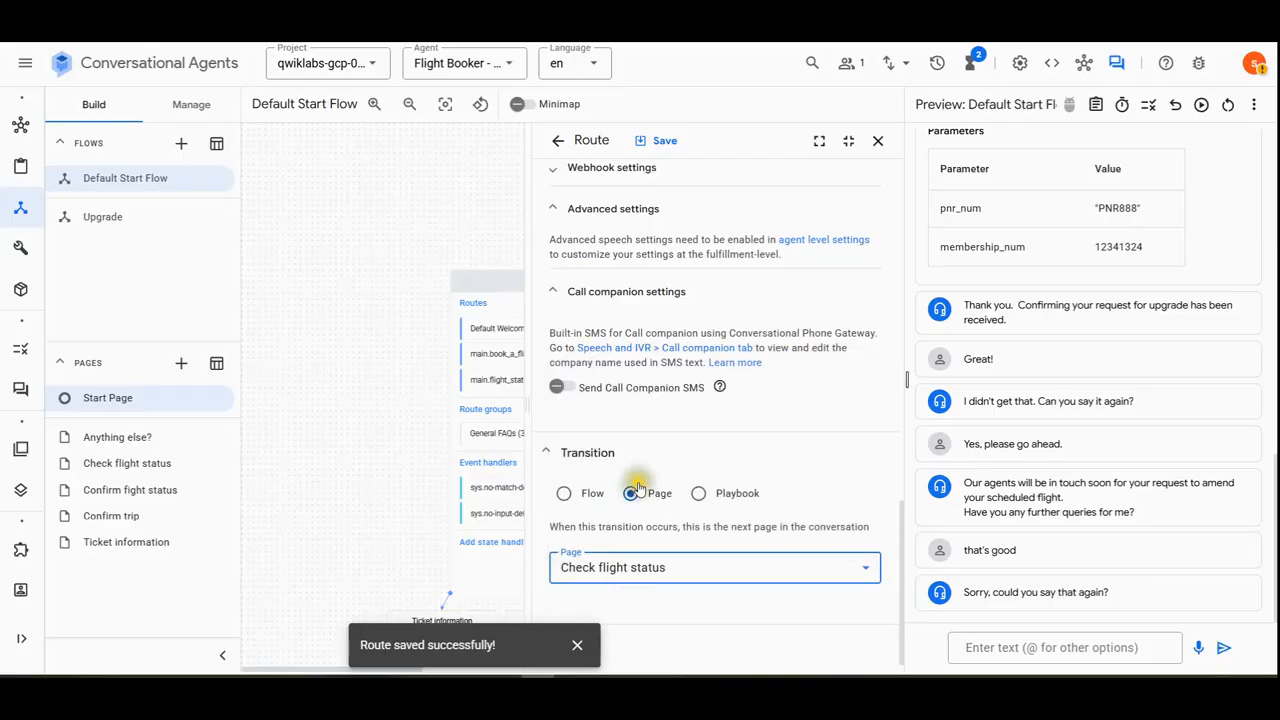
Save the new Start Page route and close its settings.
click(664, 140)
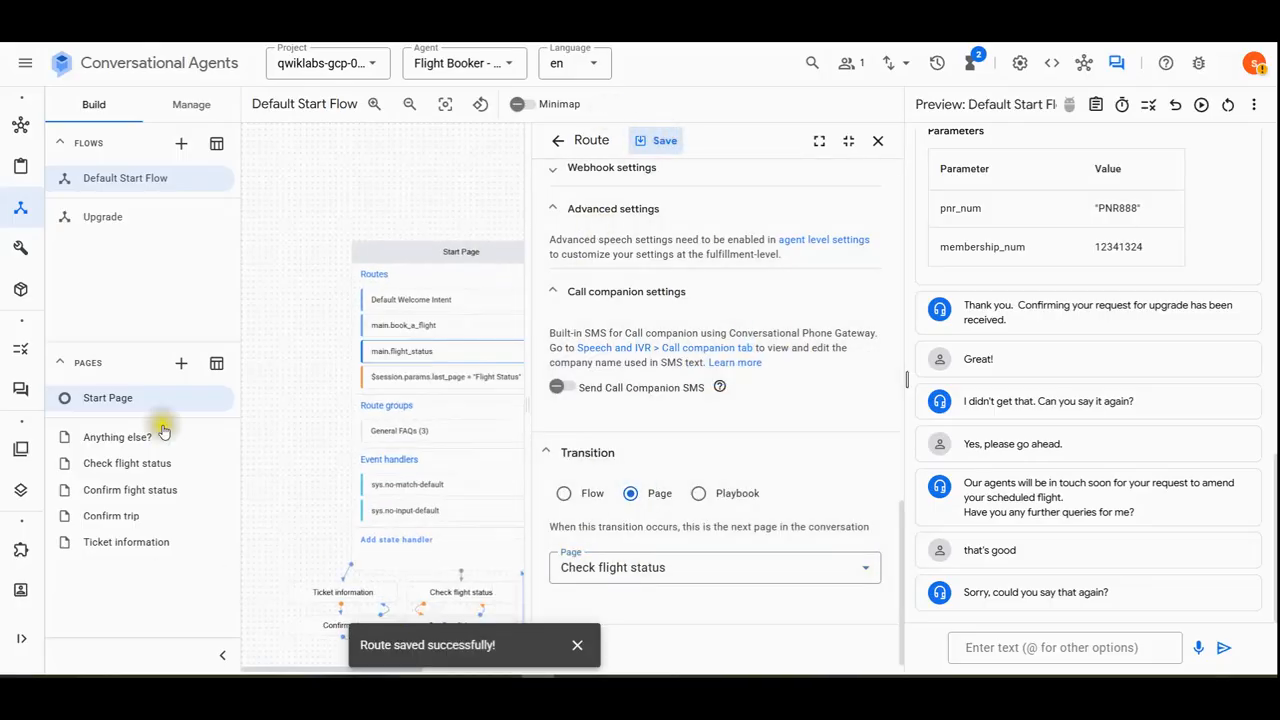
click(878, 140)
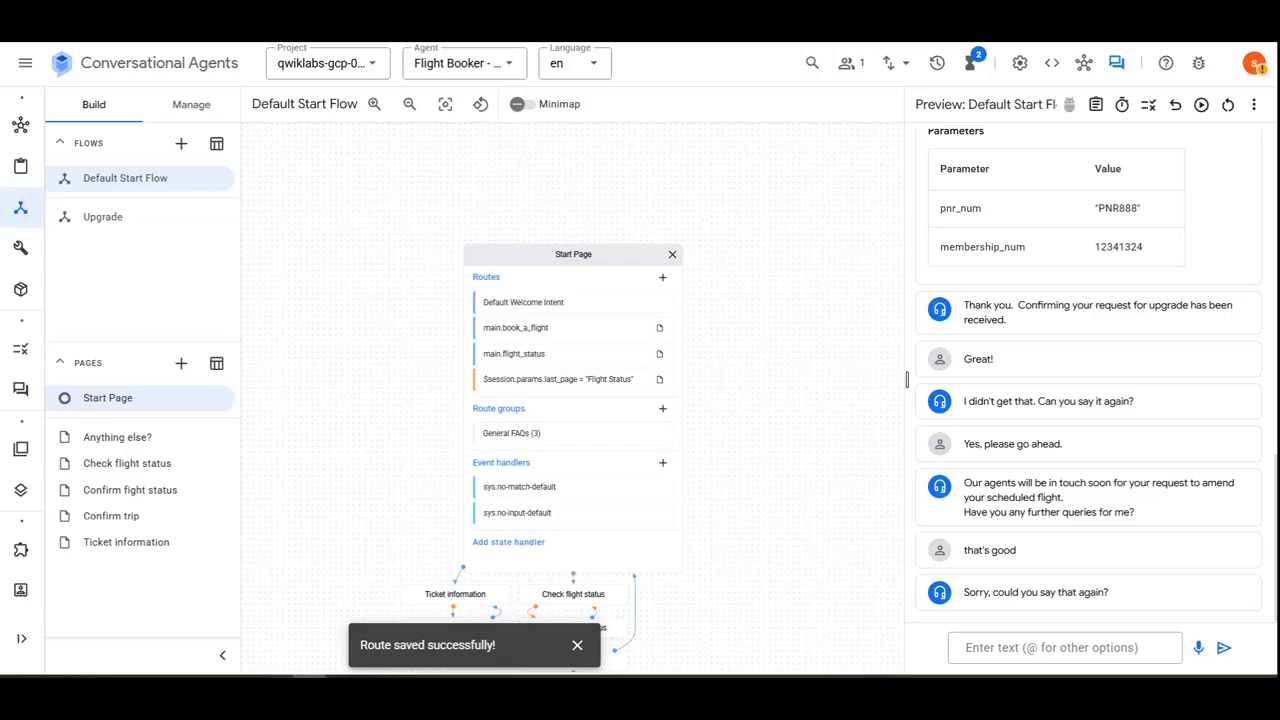
Start a new parameter on the Anything else? page and add an empty preset to its initial prompt fulfillment.
click(600, 337)
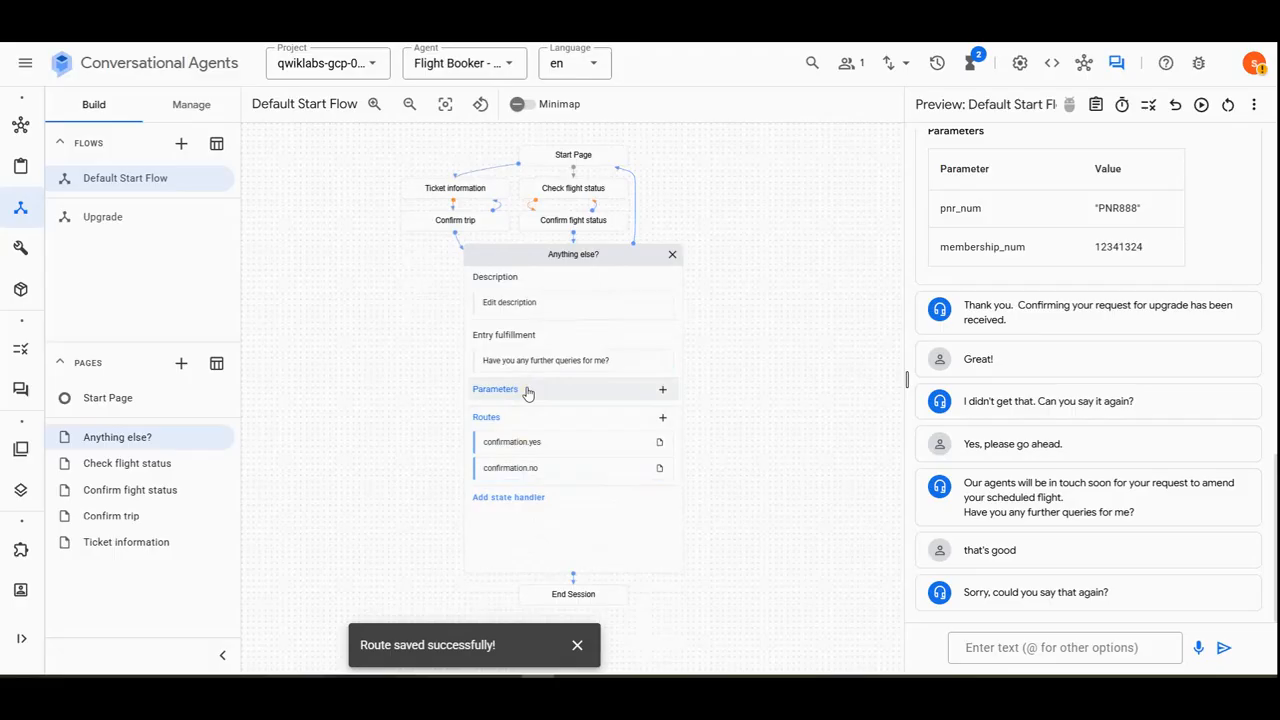
click(663, 390)
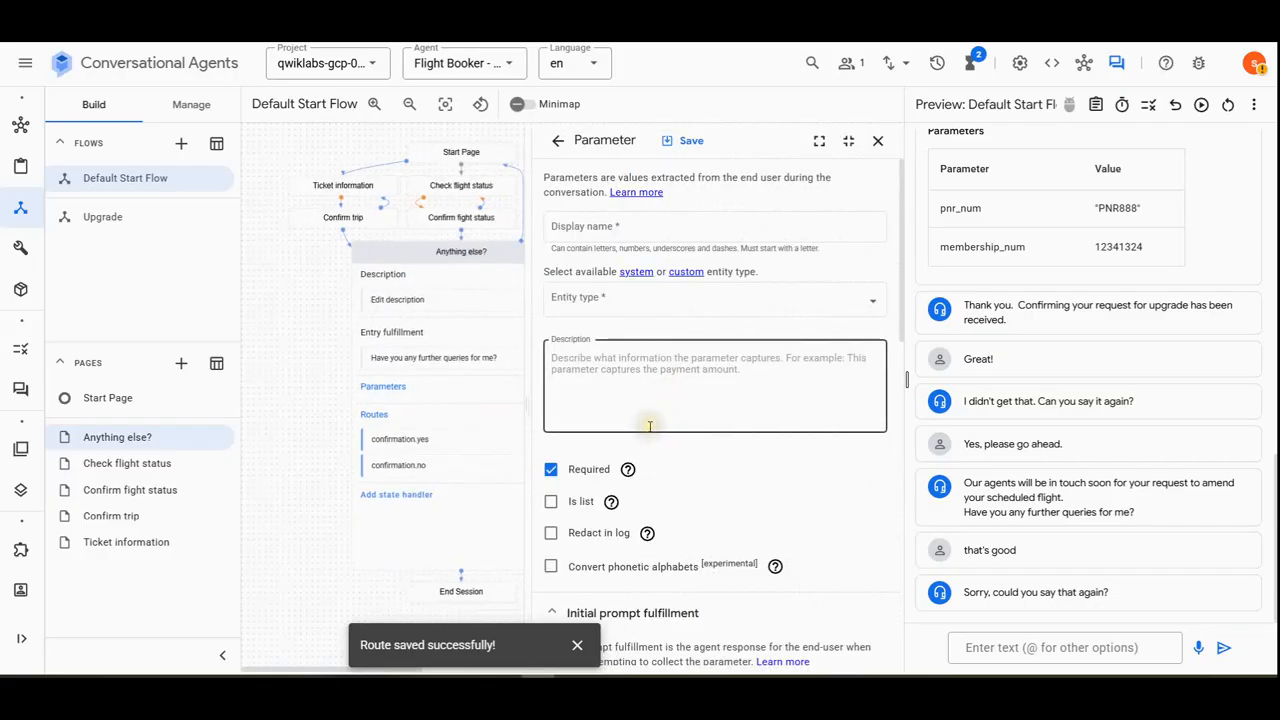
scroll(649, 430, down, 3)
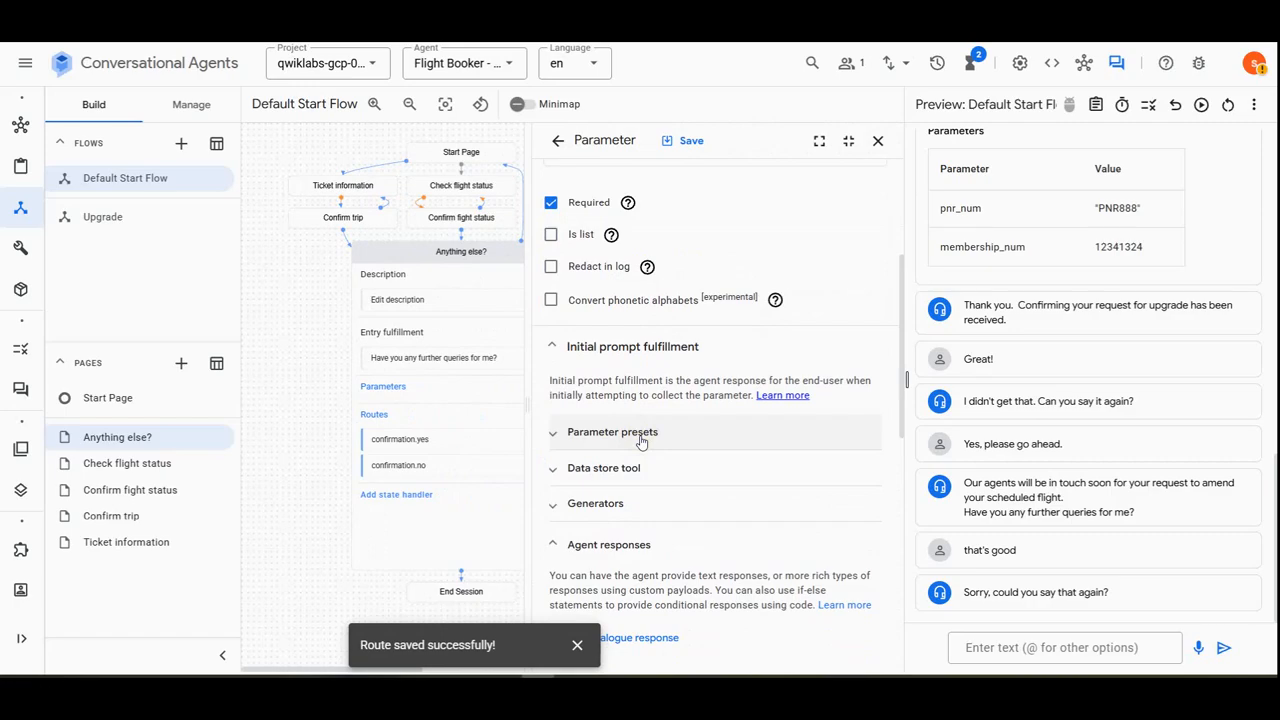
click(641, 442)
scroll(632, 476, down, 2)
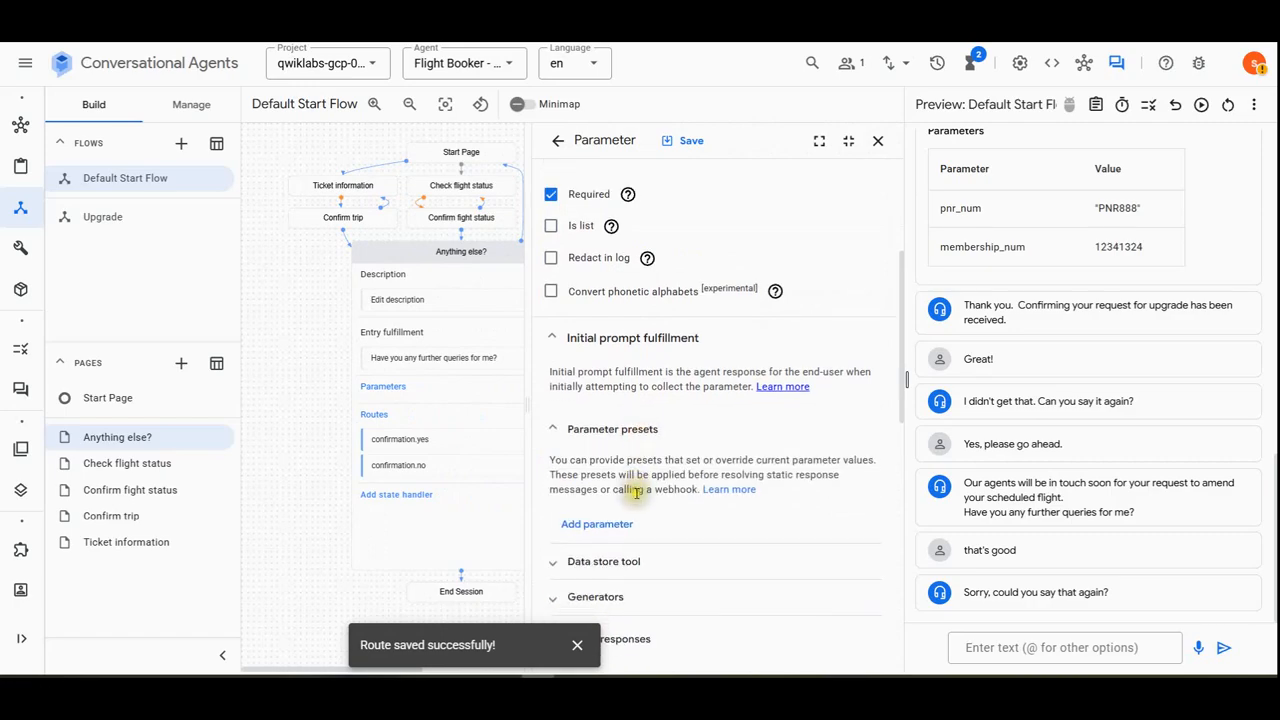
click(610, 400)
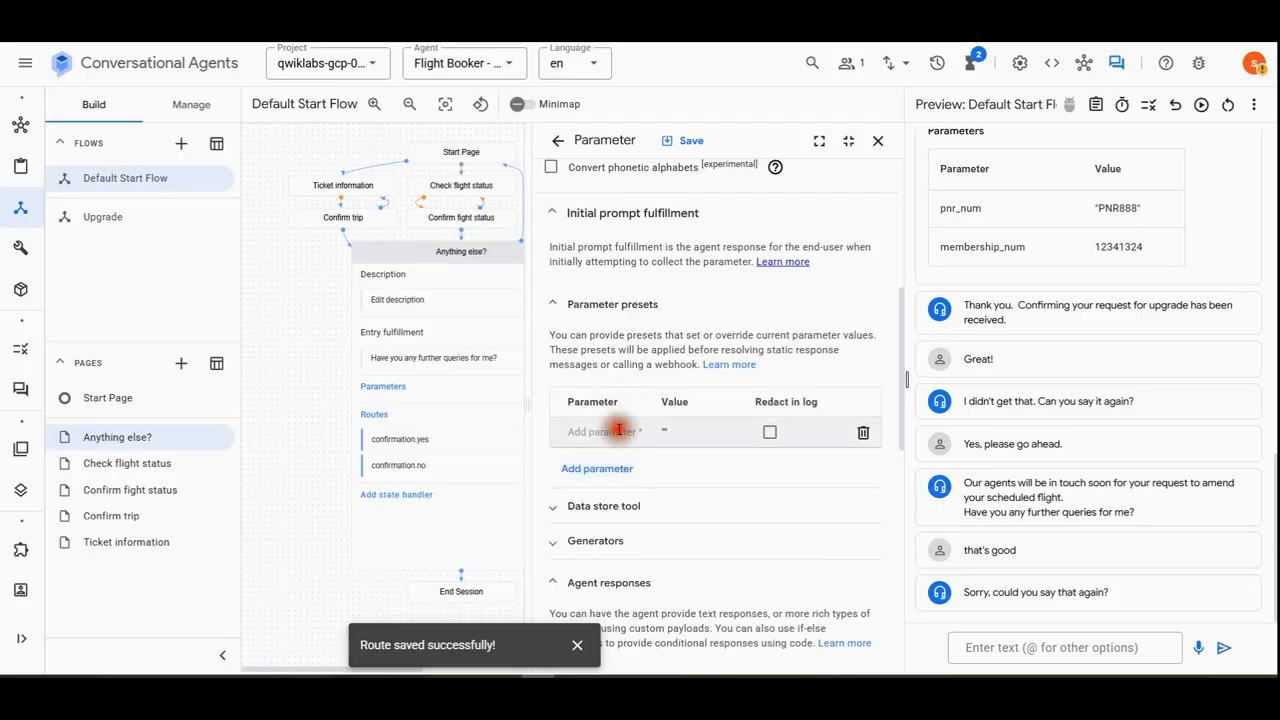
click(375, 677)
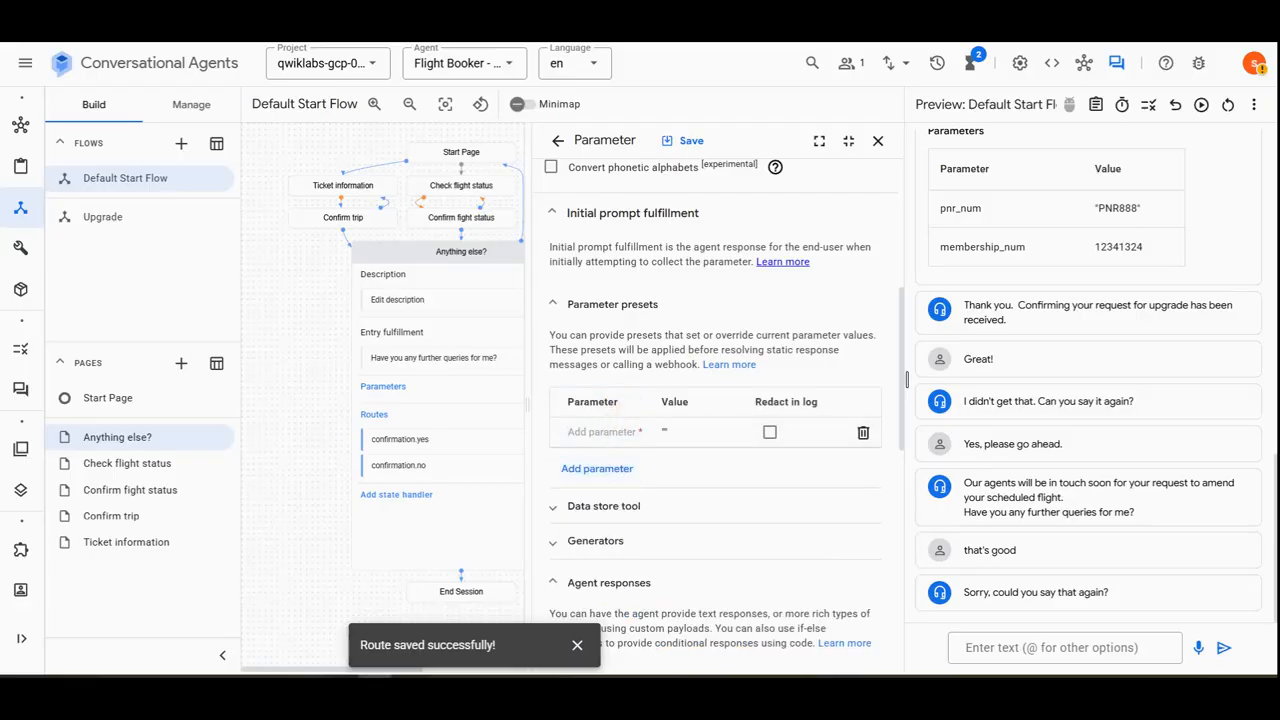
Set the preset last_page to "Anything else" and try to save the unnamed parameter.
click(593, 430)
text(last_page)
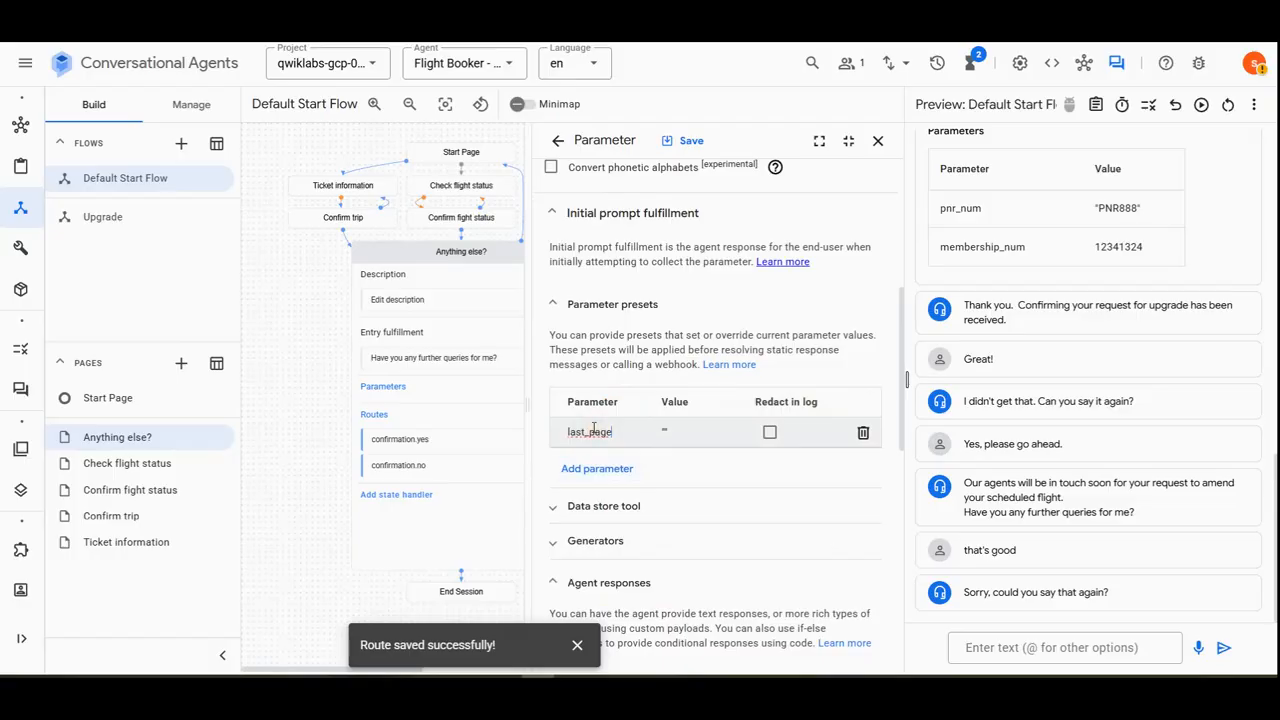
click(663, 431)
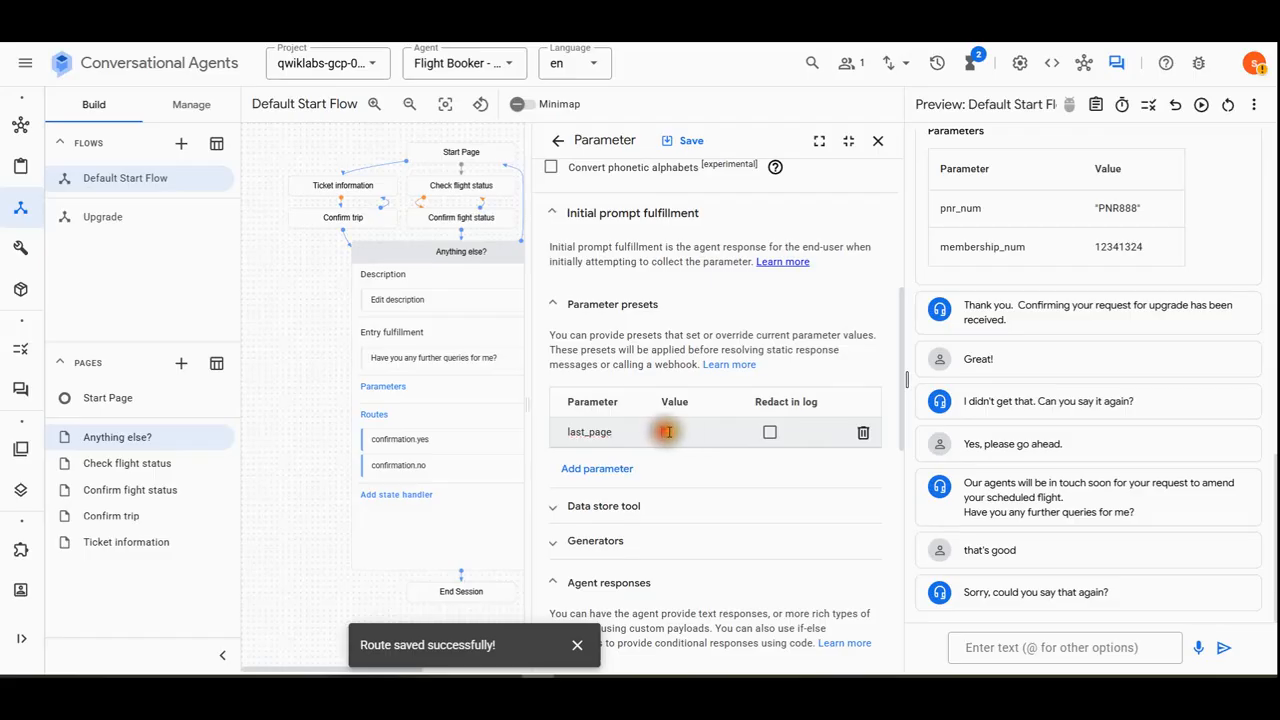
text("Anyth)
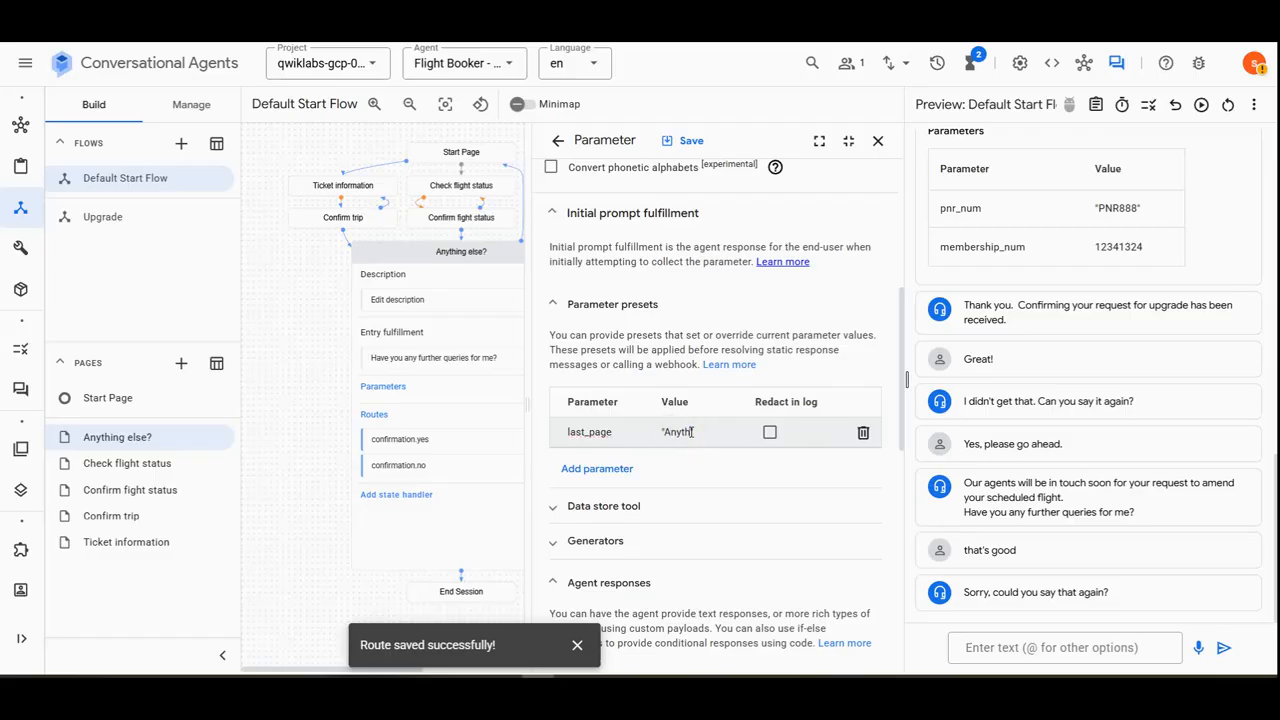
text(ing else")
scroll(748, 492, down, 10)
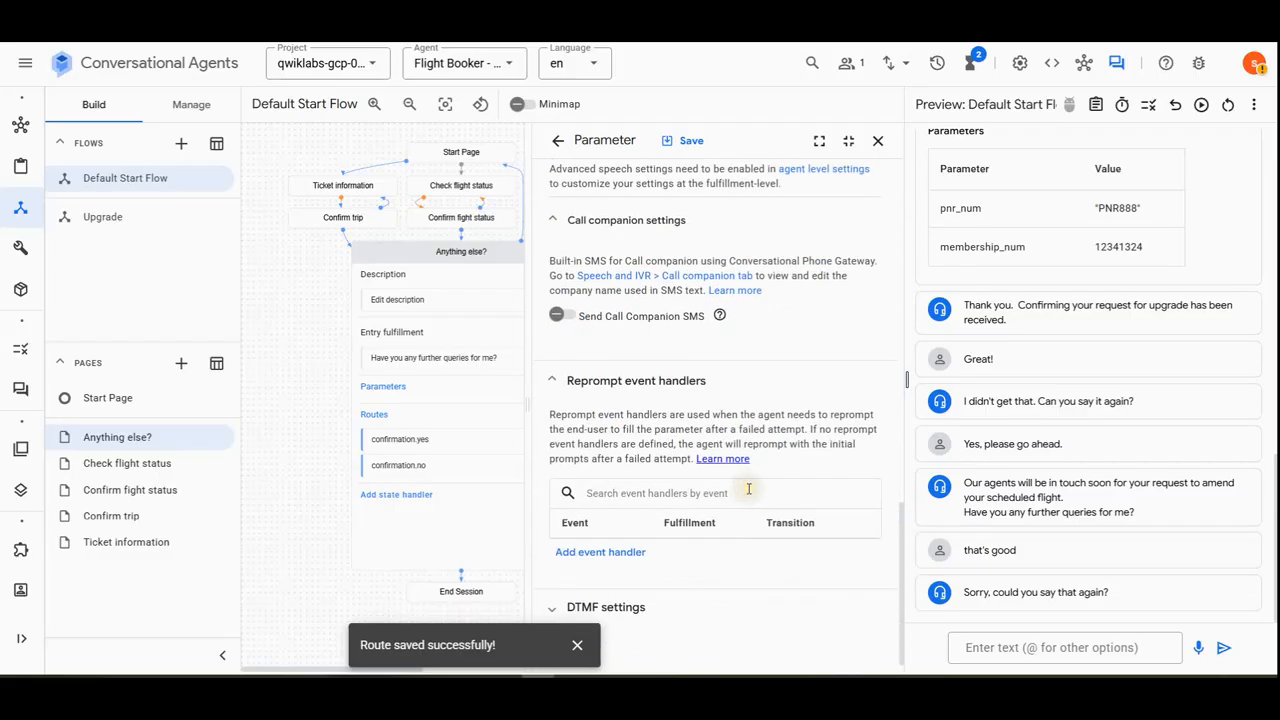
click(577, 645)
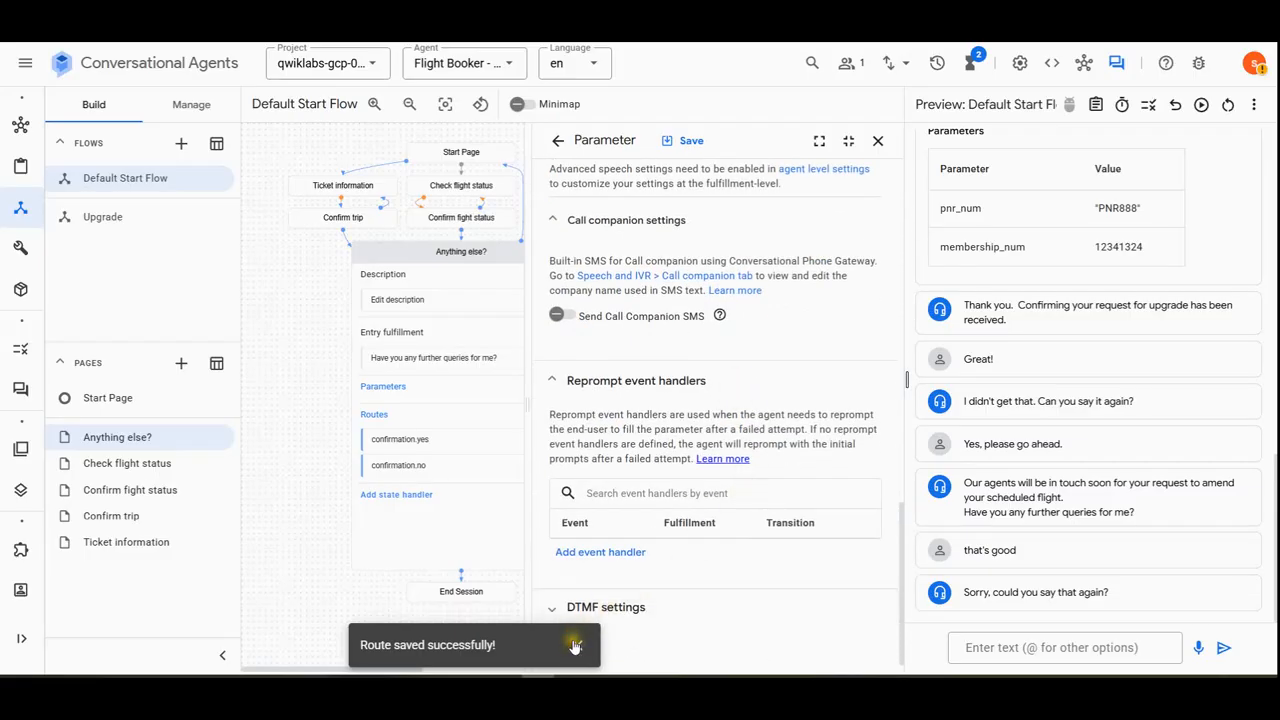
click(686, 141)
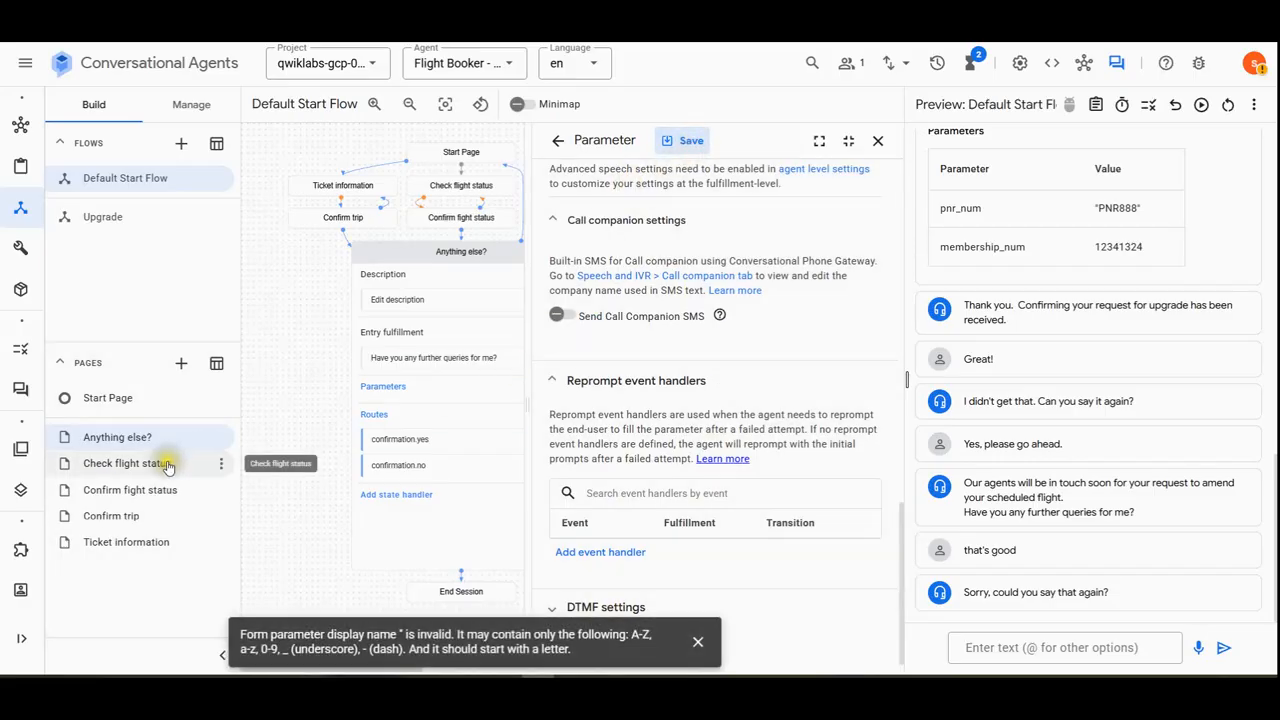
Restart the preview conversation and send "Check flight" followed by "By the way, can I get an upgrade?".
click(1222, 106)
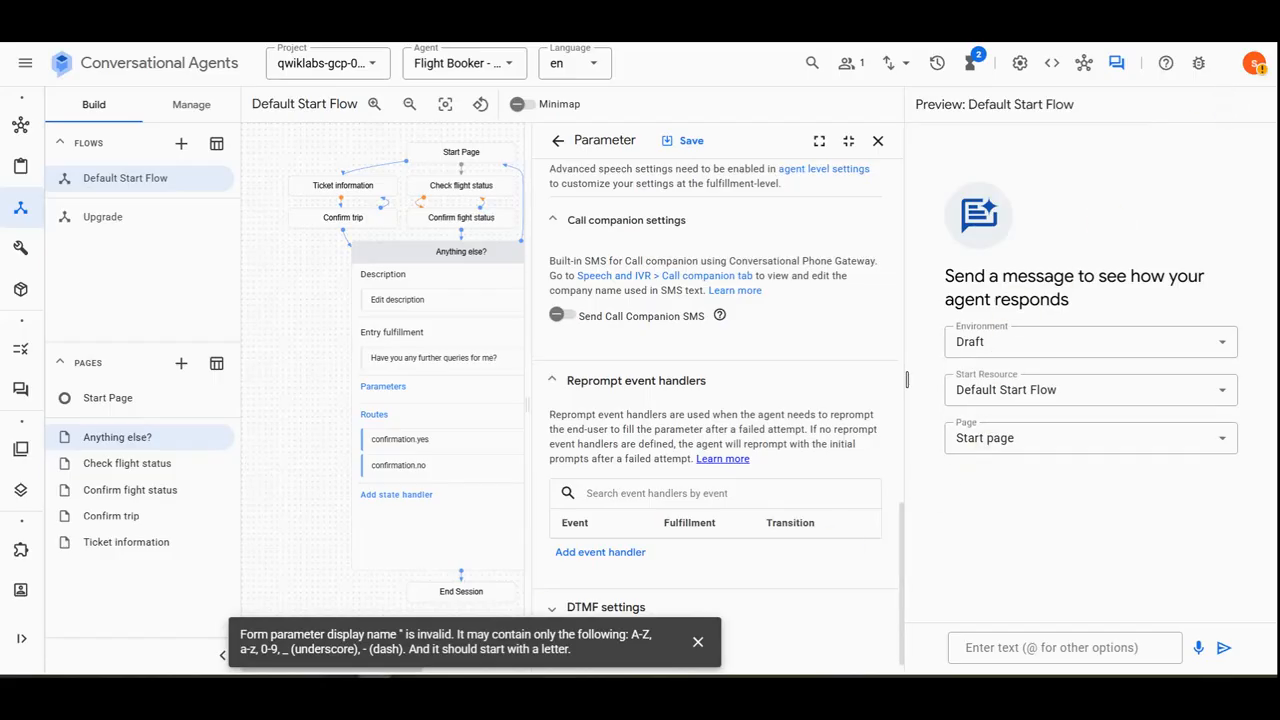
click(971, 648)
text(Check flight)
key(Return)
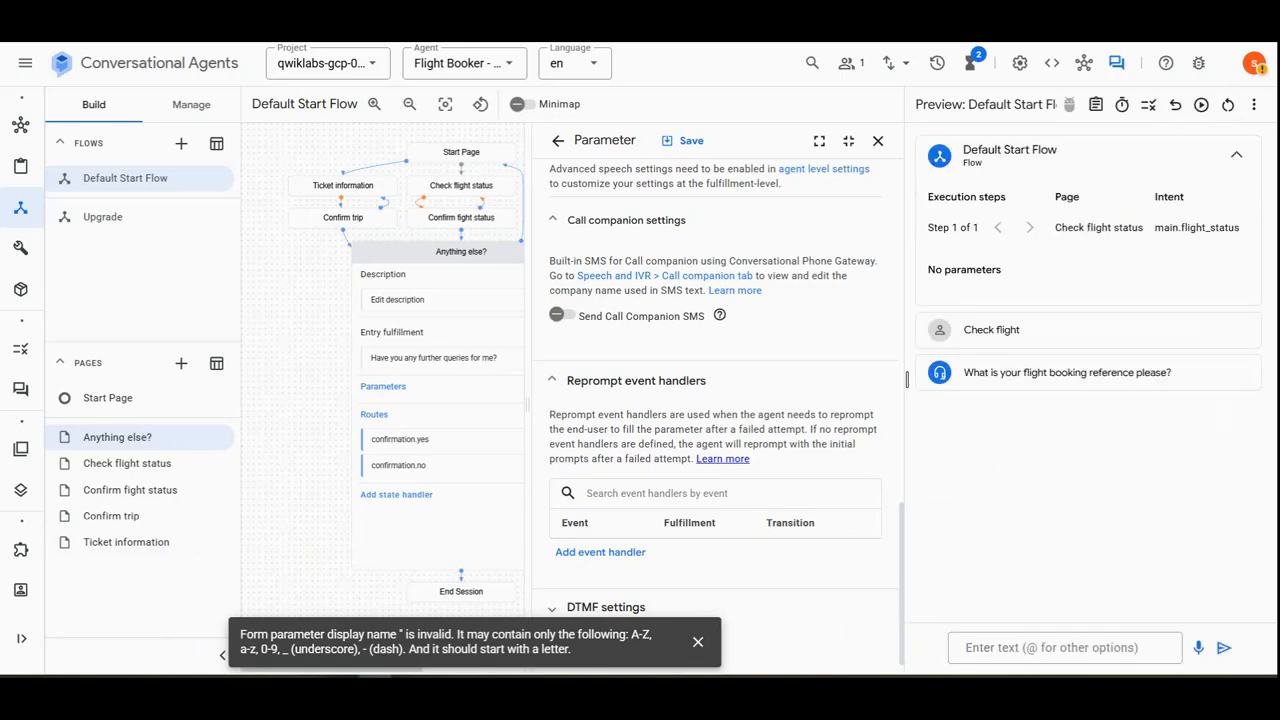
click(995, 647)
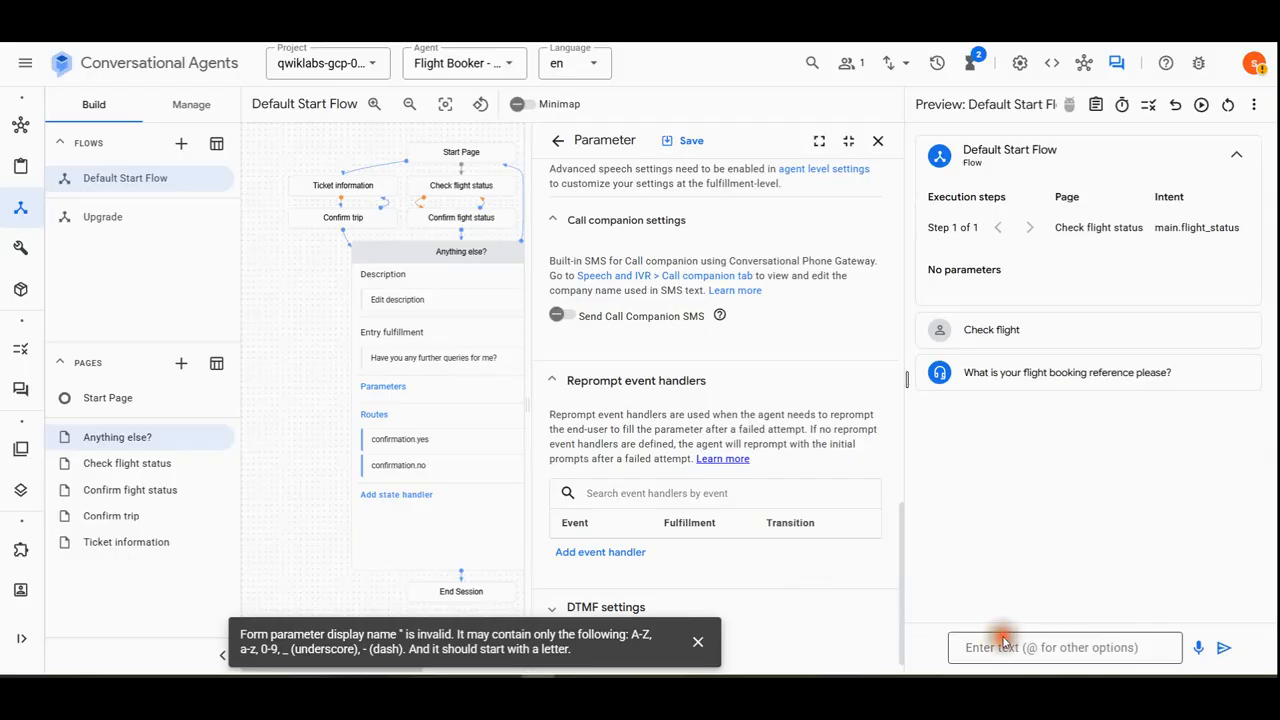
text(By the way, can I get an upgrade?)
key(Return)
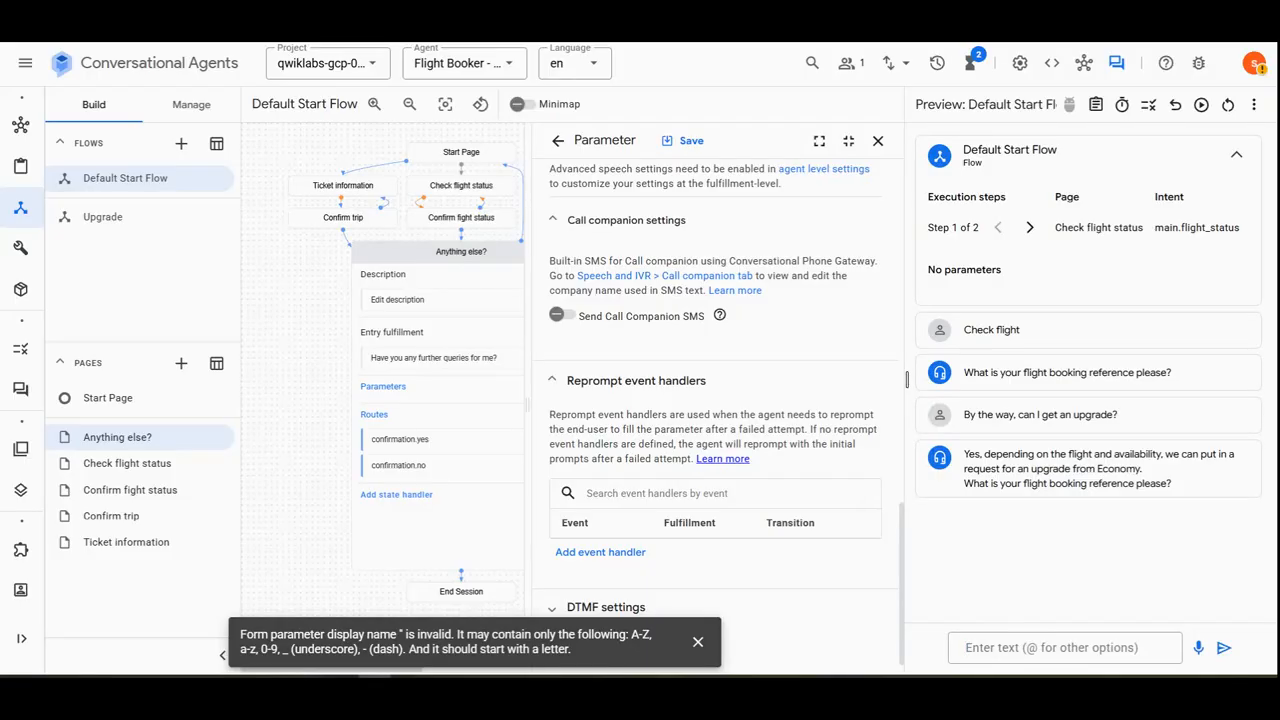
Give the agent the flight booking reference and reply "I would like to upgrade my flight" to the question about changes.
text(PNR888)
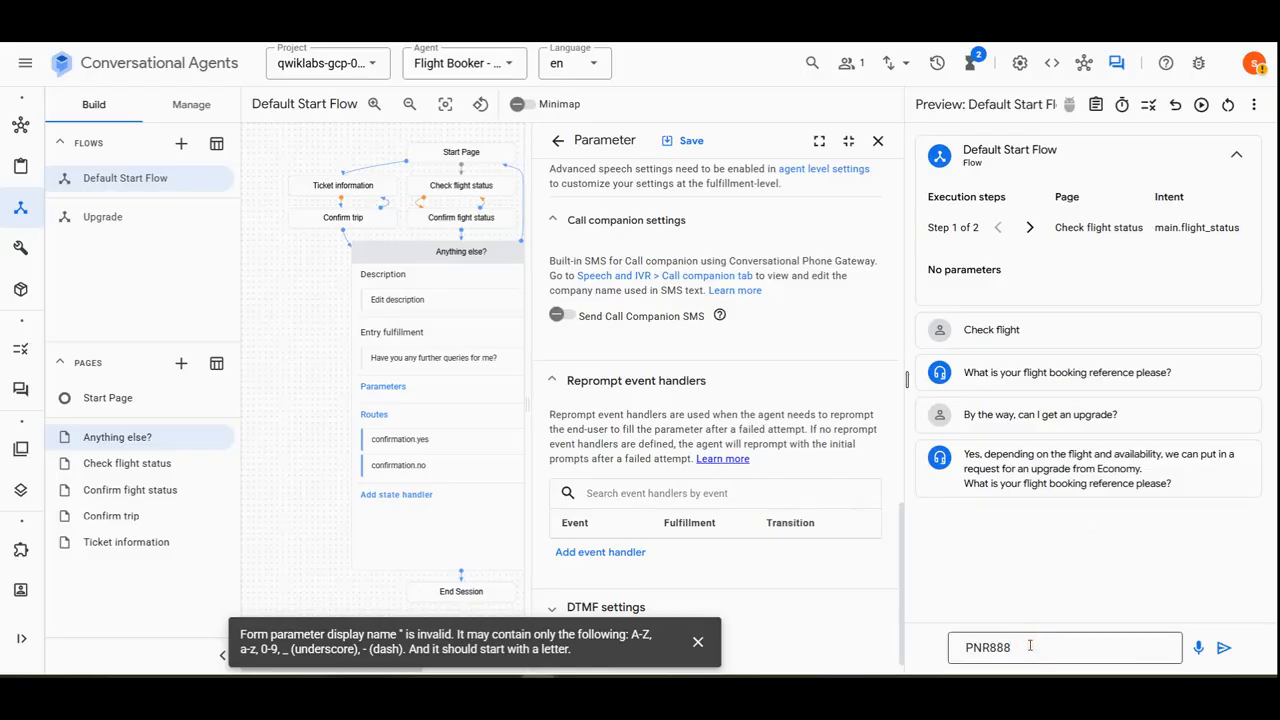
key(Return)
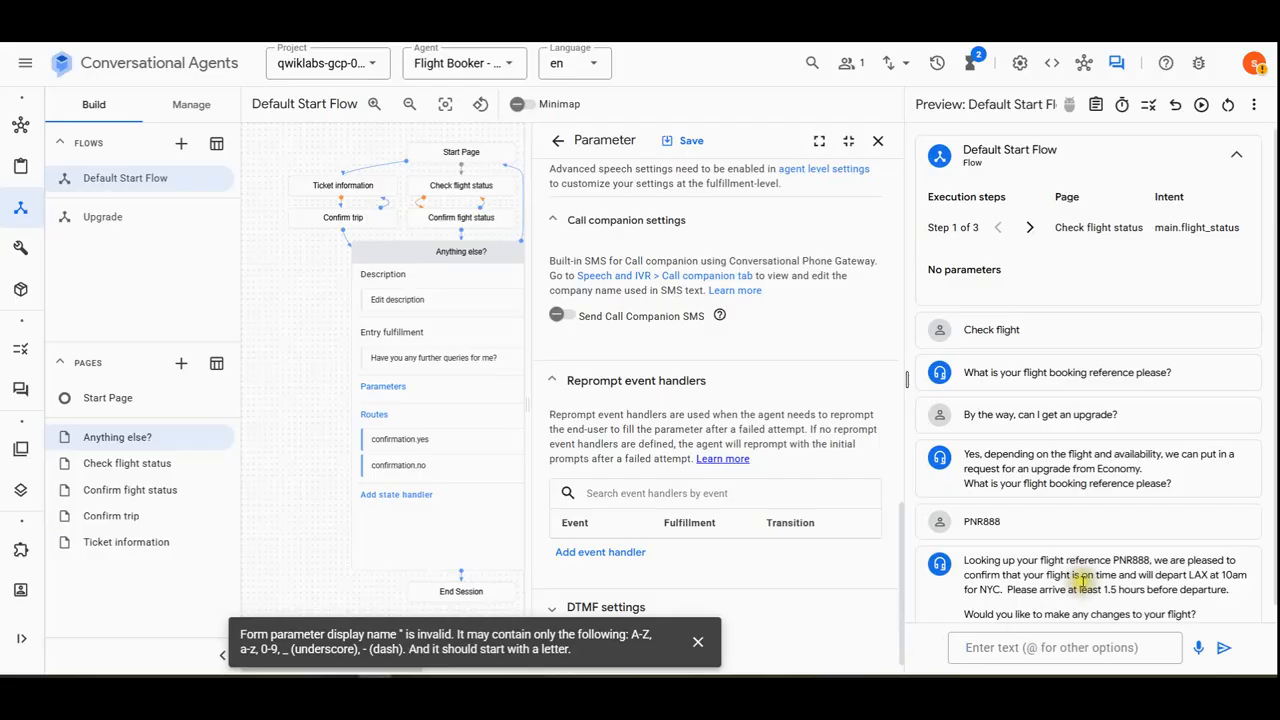
click(995, 647)
text(I would like to upgrade my flight)
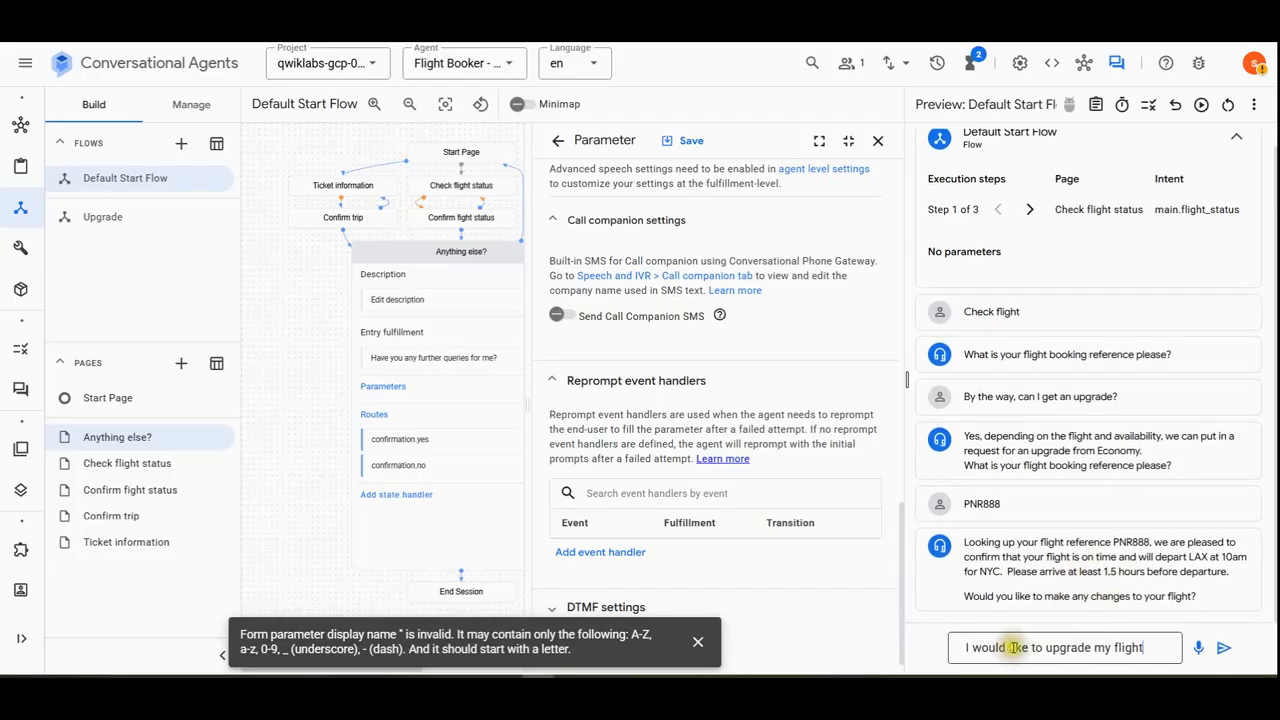
key(Return)
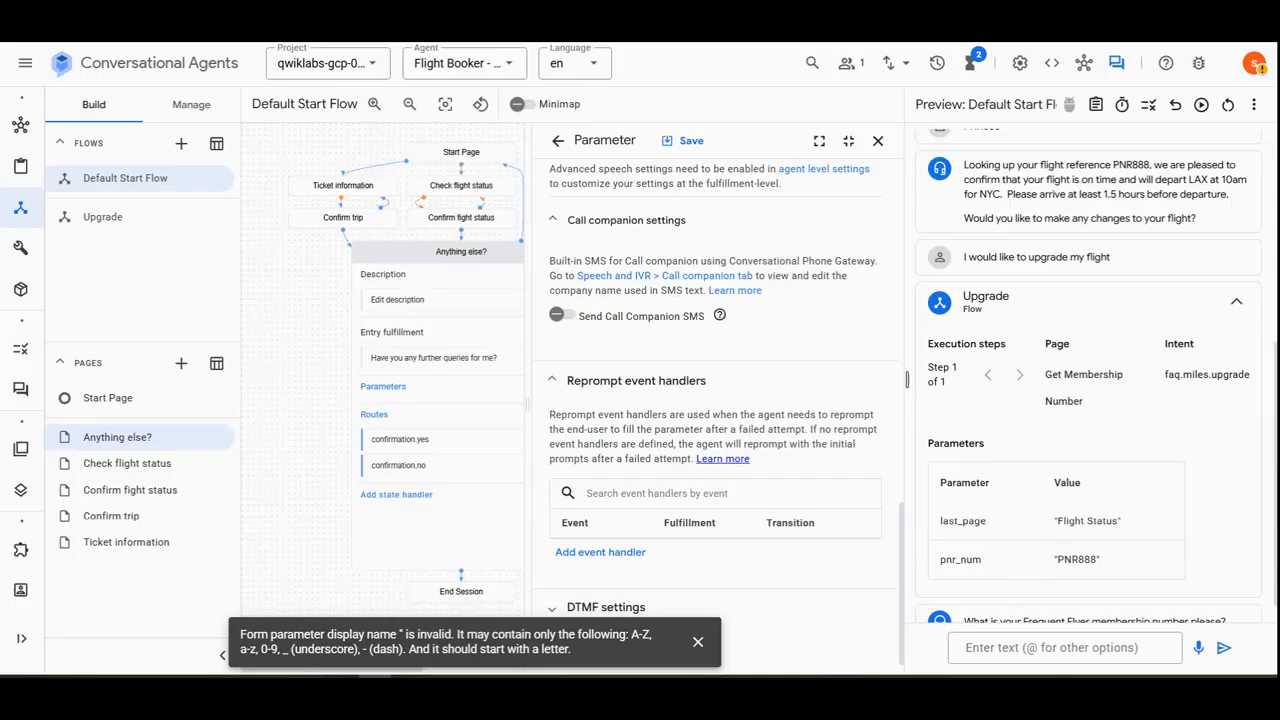
Send a Frequent Flyer membership number to test the return from the Upgrade flow.
click(980, 647)
text(1234321)
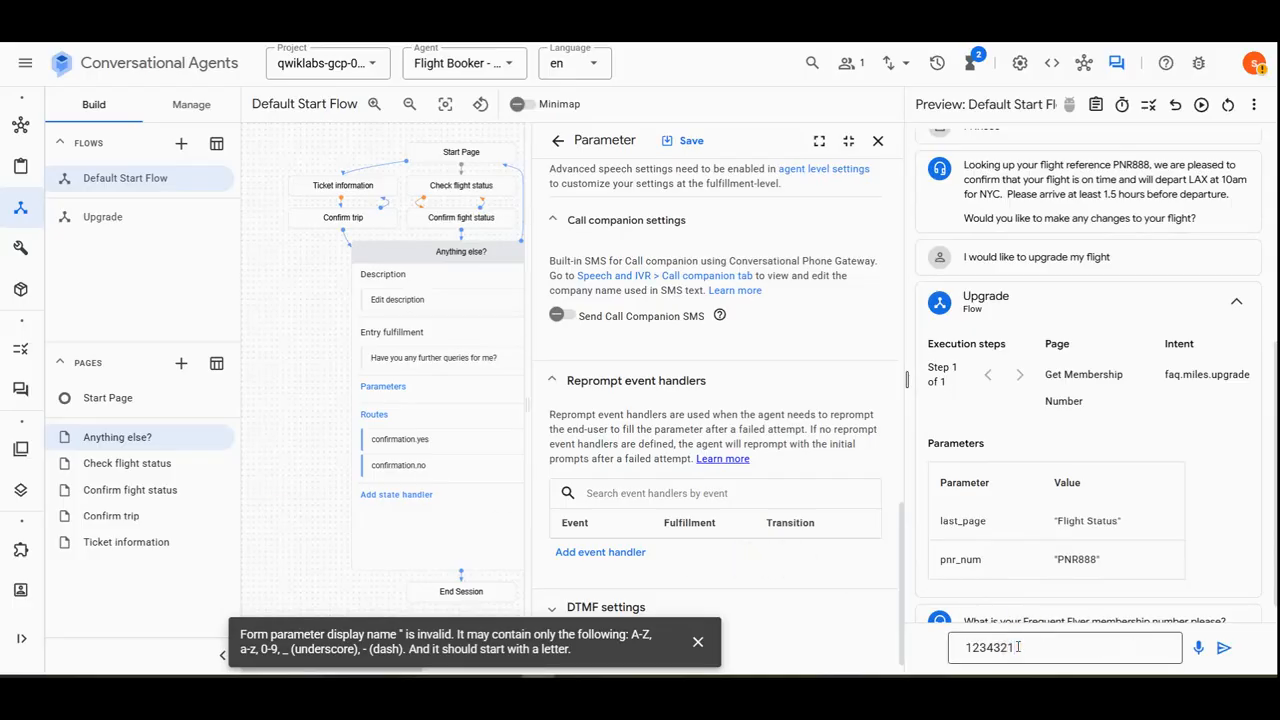
key(Return)
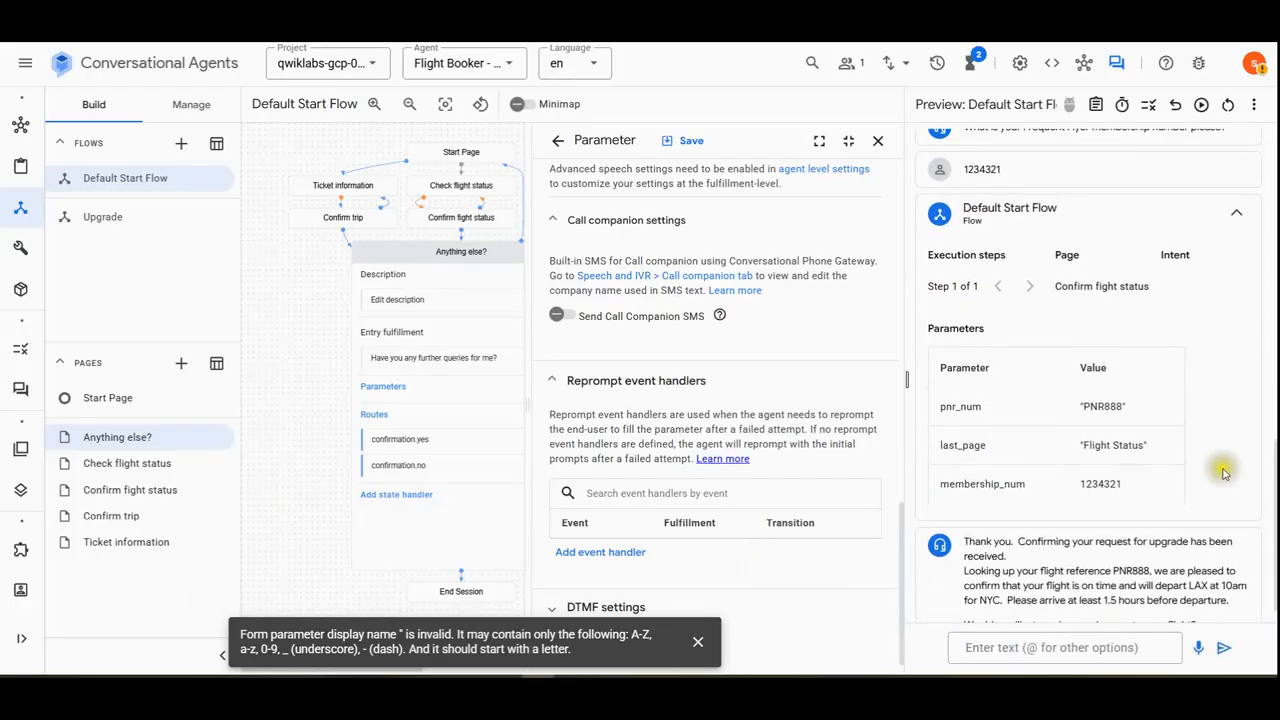
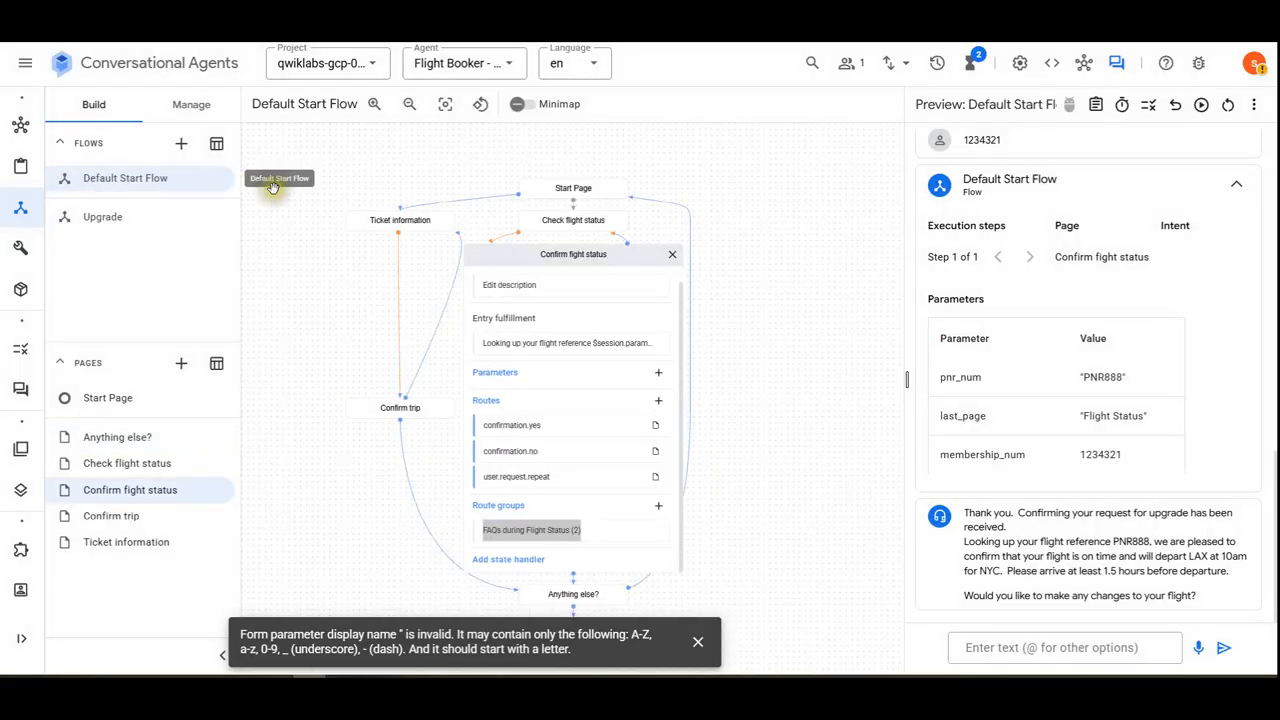
Go to the agents list and open the export settings for Flight Booker - Contextual Intents.
click(446, 67)
click(448, 105)
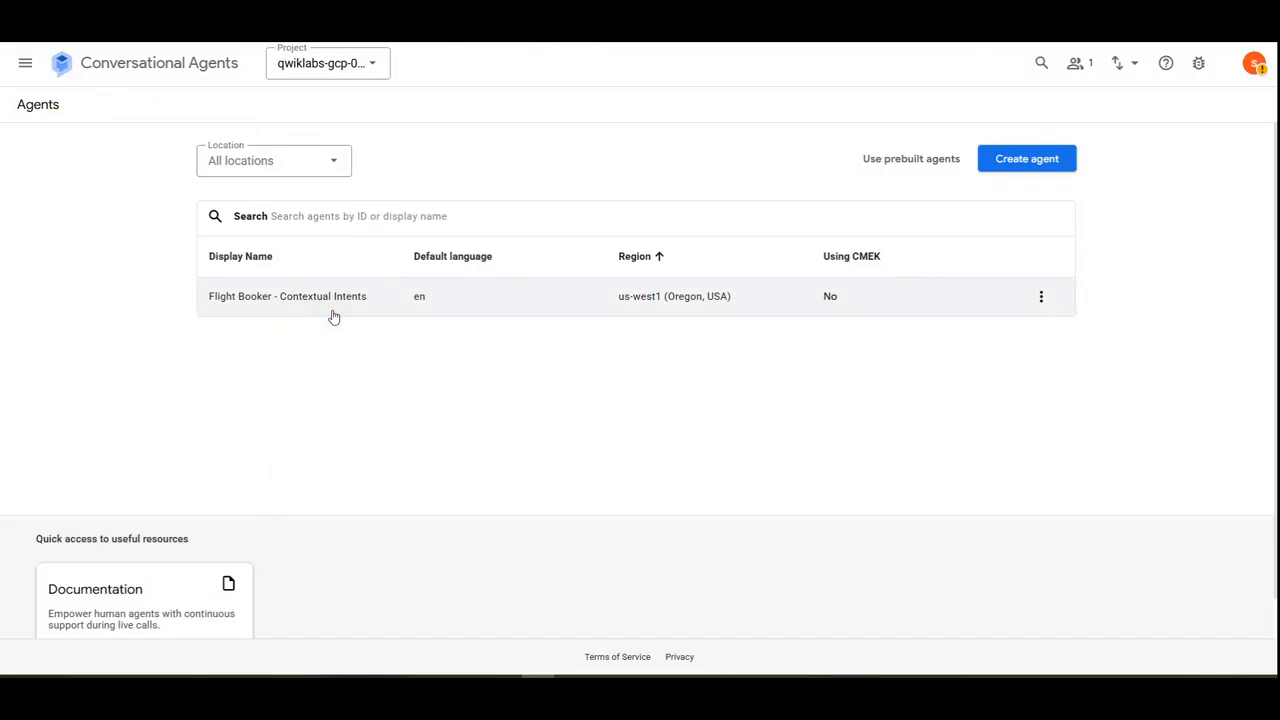
click(1037, 302)
click(1060, 400)
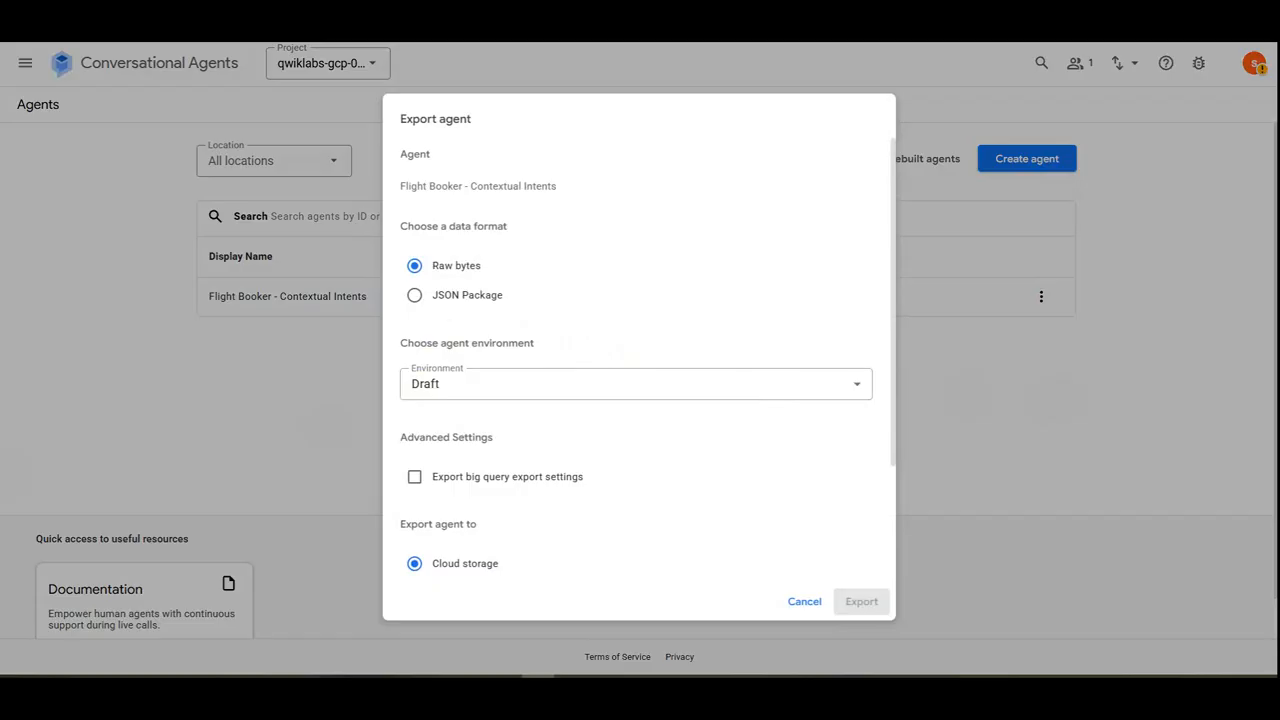
Try the JSON Package format and the BigQuery settings option, and revert to Raw bytes without BigQuery settings for the Draft environment.
click(465, 298)
click(449, 389)
click(452, 391)
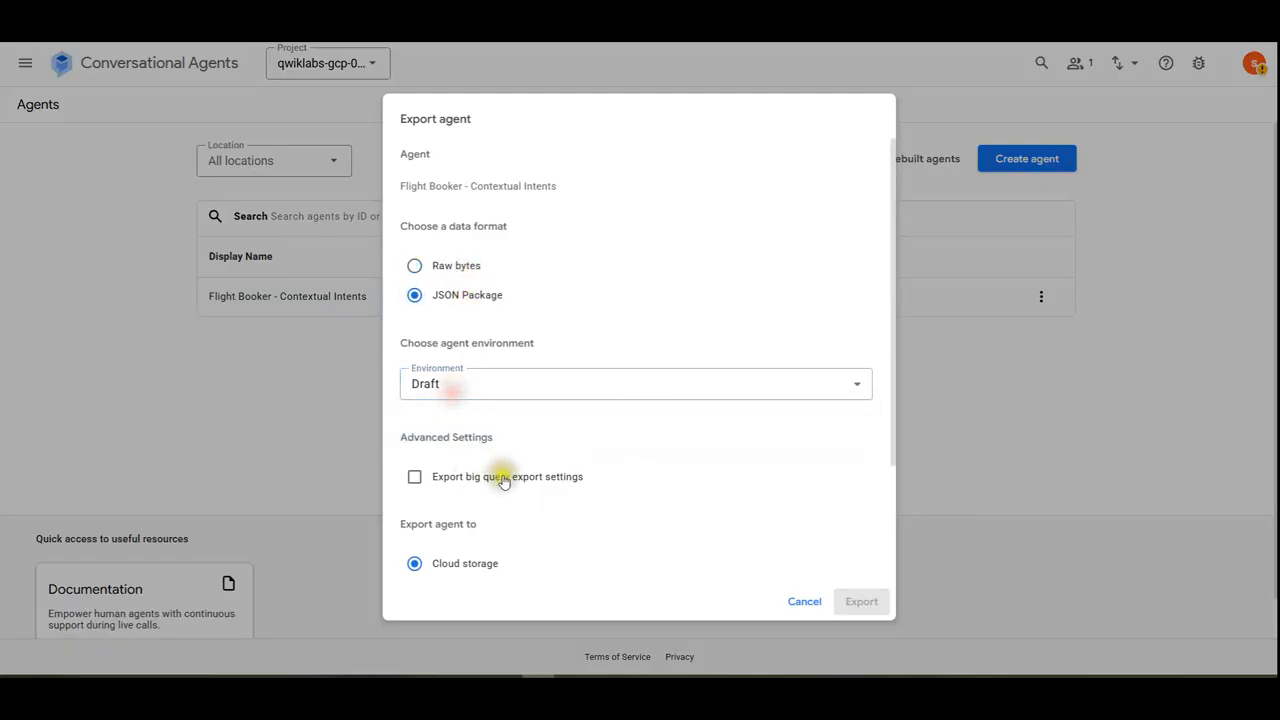
click(420, 266)
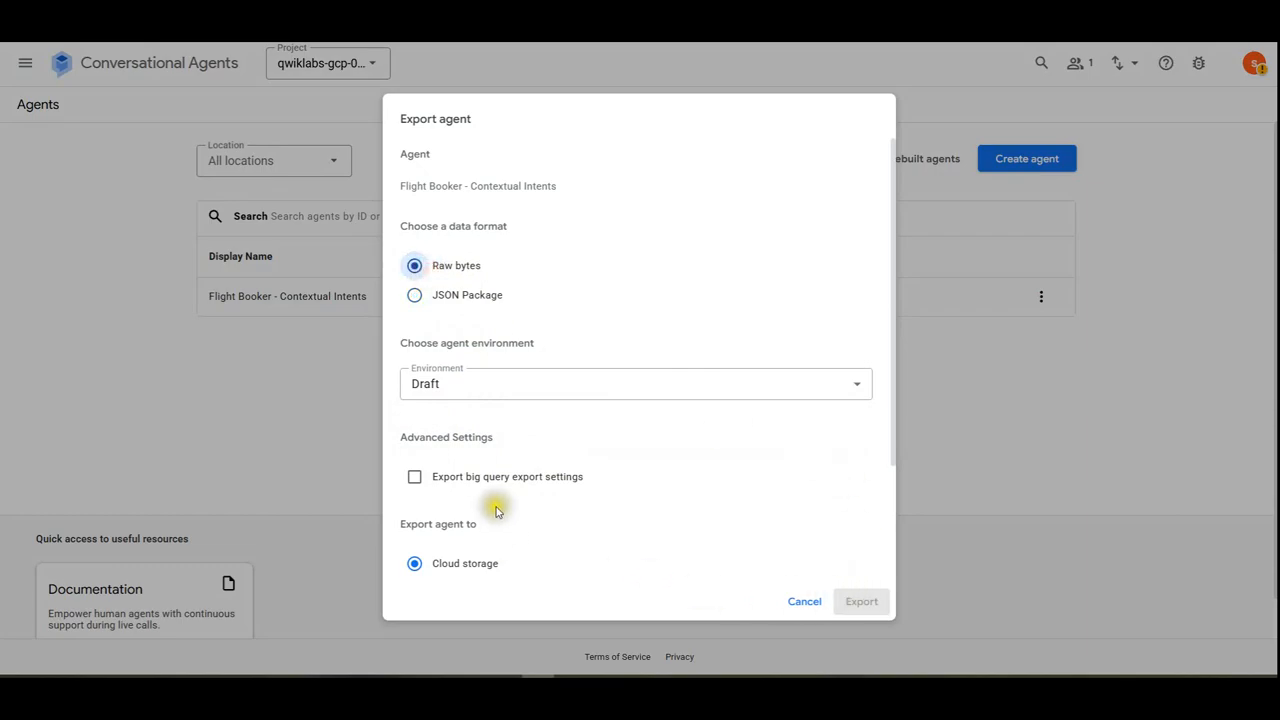
click(415, 478)
click(415, 478)
click(424, 298)
click(421, 265)
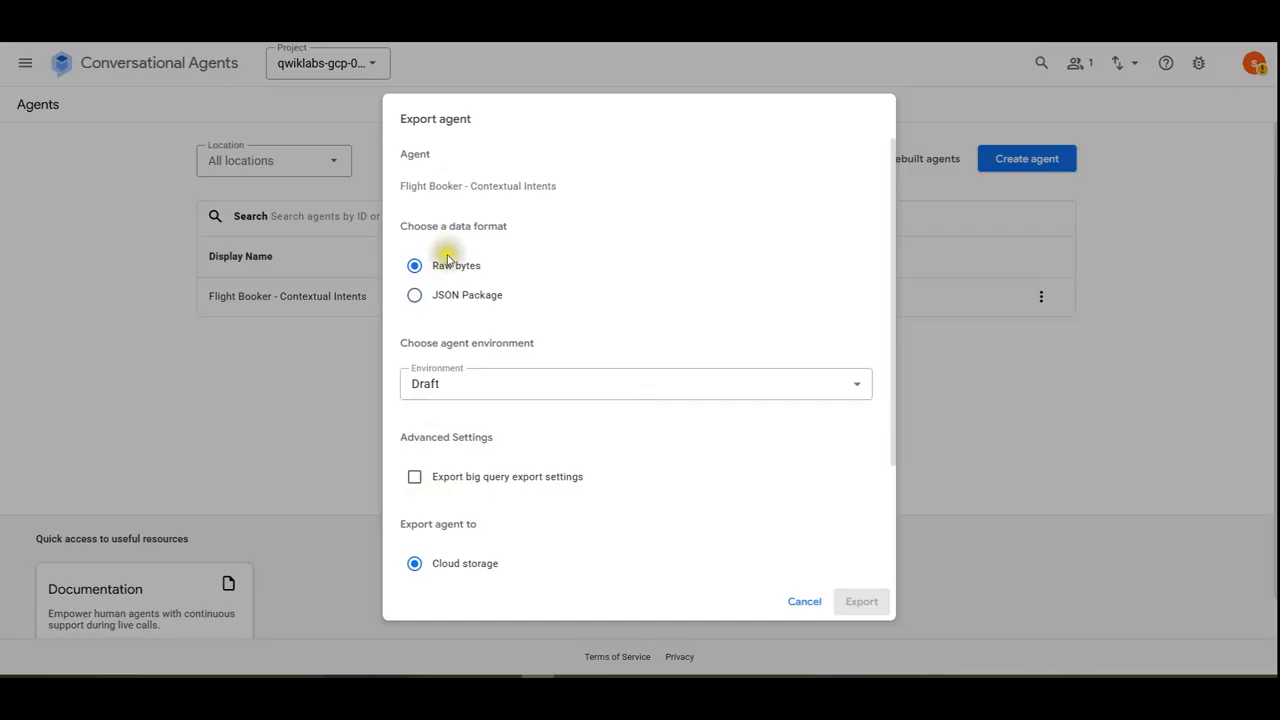
Enter gs://spls/DialogflowCX_agents/gsp986-start-agent2.blob as the Cloud Storage destination and cancel the export.
scroll(485, 455, down, 2)
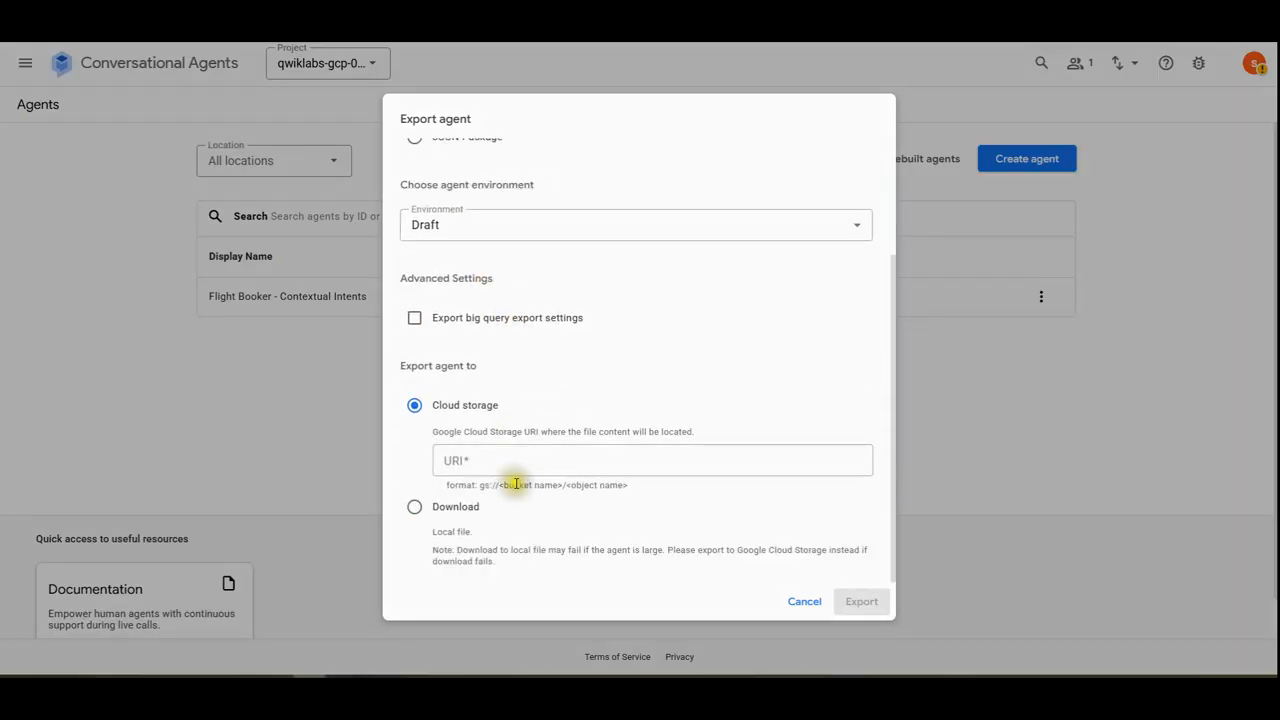
click(492, 460)
text(gs://spls/DialogflowCX_agents/gsp986-start-agent.blob)
click(727, 460)
text(2)
click(858, 601)
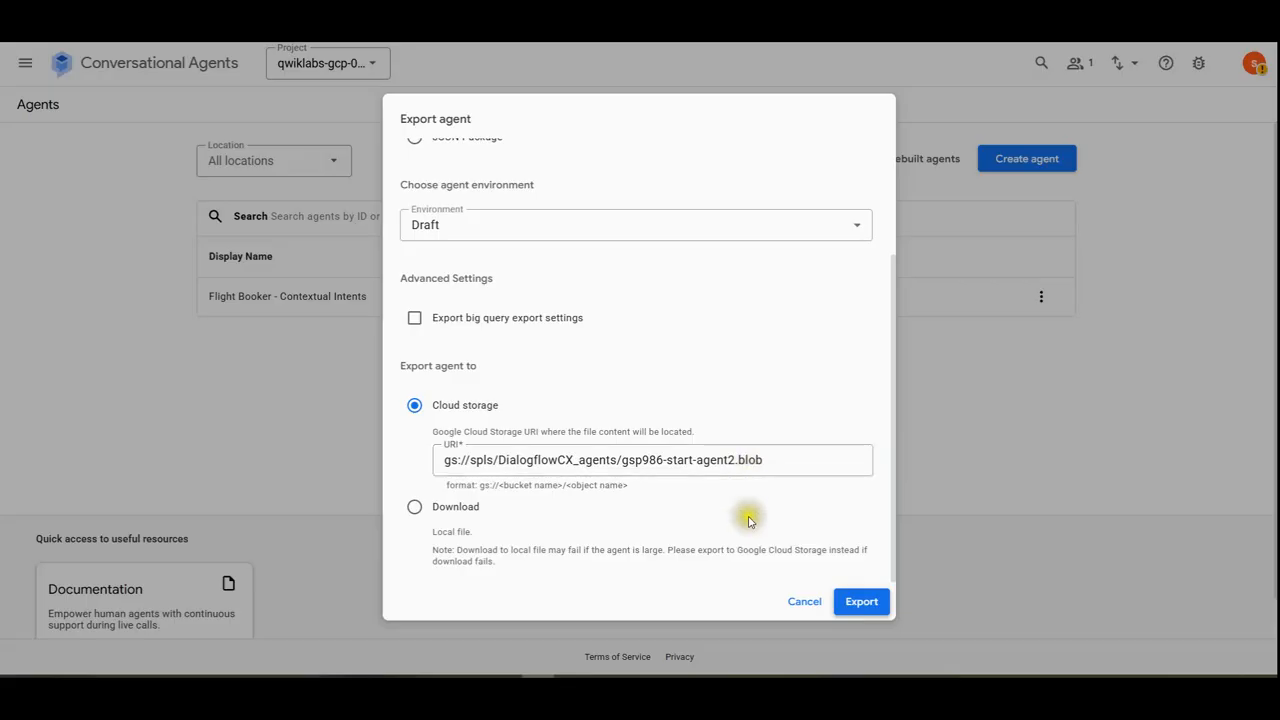
click(805, 601)
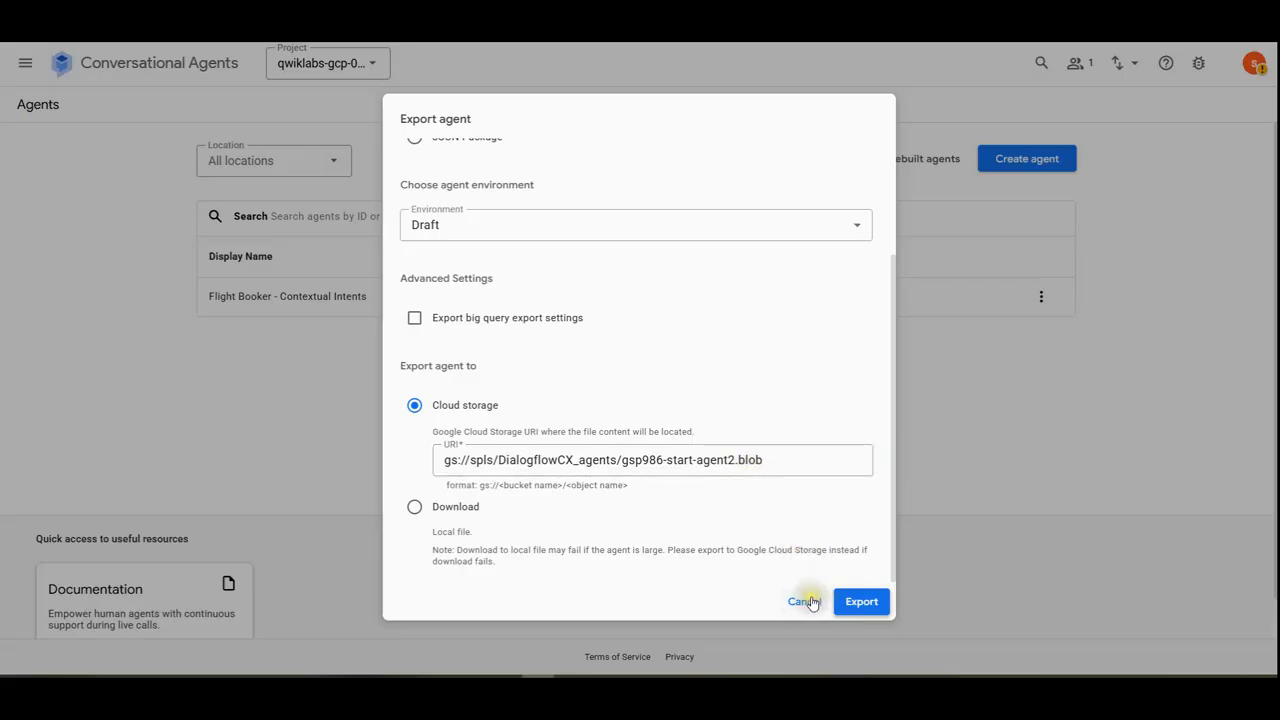